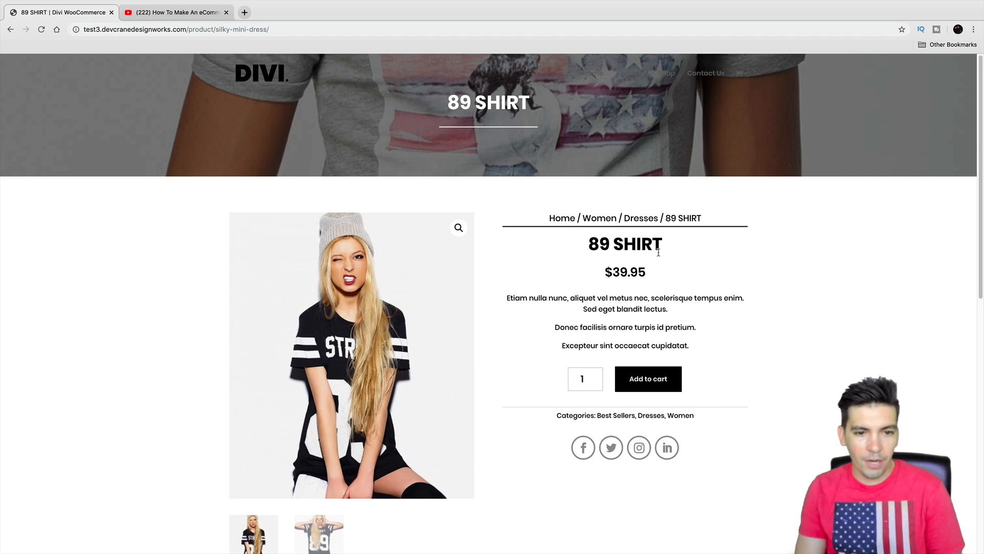
Step: Examine the 89 SHIRT and DENIM JACKET product pages on the demo shop, plus the YouTube Divi eCommerce tutorial
{"action": "scroll", "coordinate": [651, 230], "scroll_direction": "down", "scroll_amount": 2}
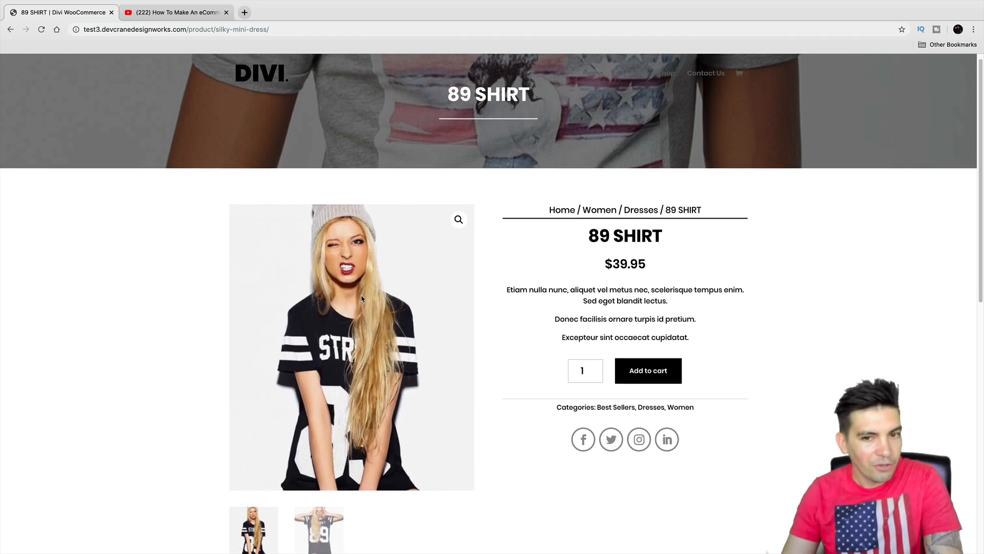
{"action": "left_click_drag", "start_coordinate": [662, 210], "coordinate": [590, 204]}
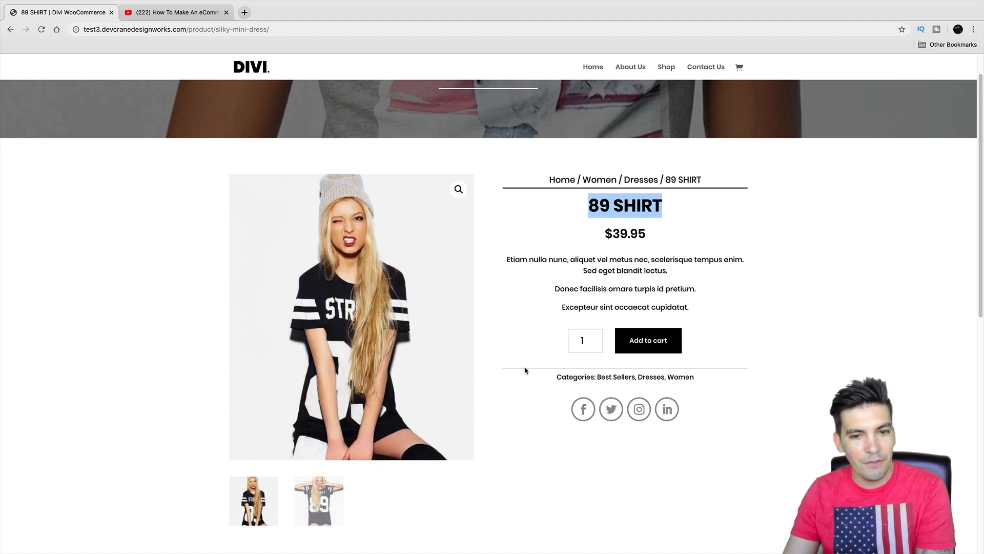
{"action": "scroll", "coordinate": [539, 354], "scroll_direction": "up", "scroll_amount": 2}
{"action": "key", "text": "super+r"}
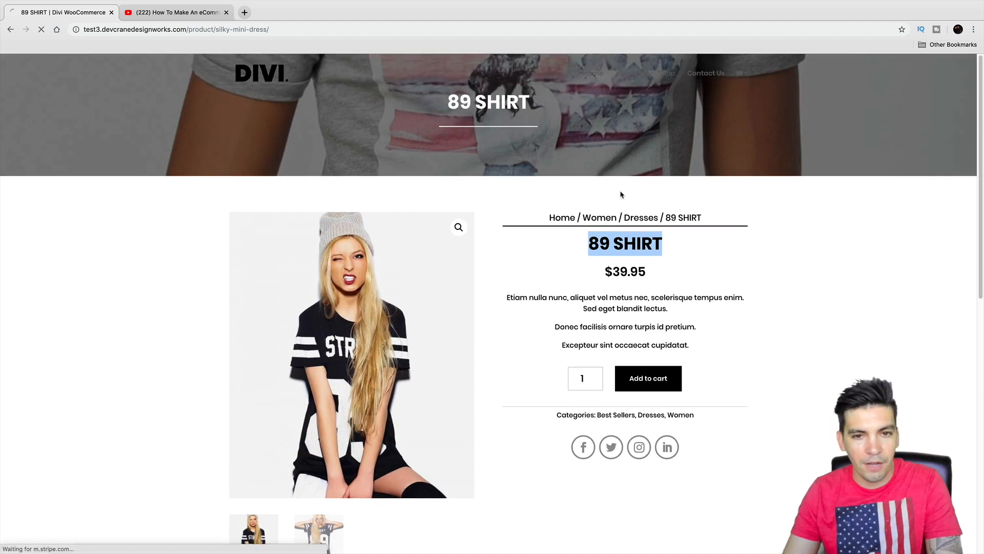
{"action": "scroll", "coordinate": [622, 330], "scroll_direction": "down", "scroll_amount": 3}
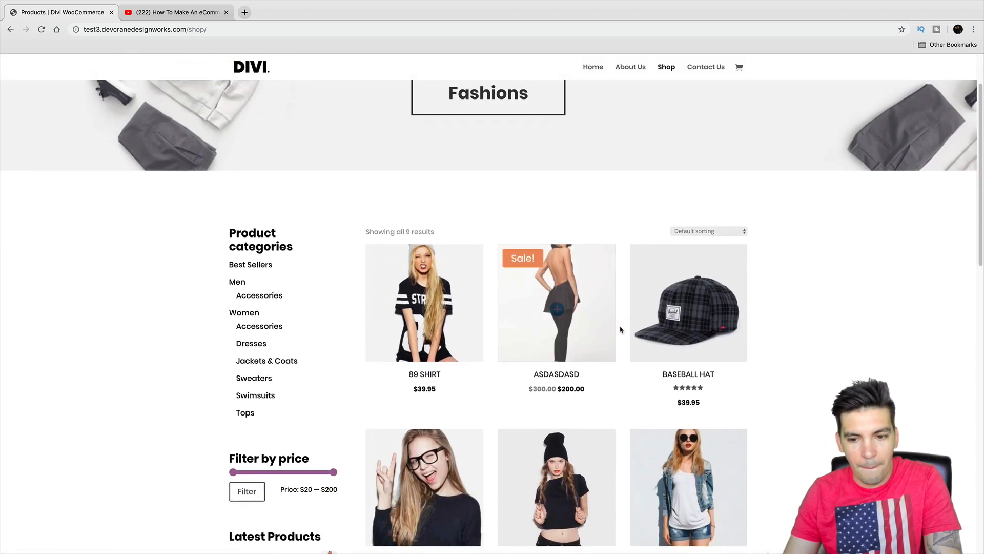
{"action": "left_click", "coordinate": [686, 377]}
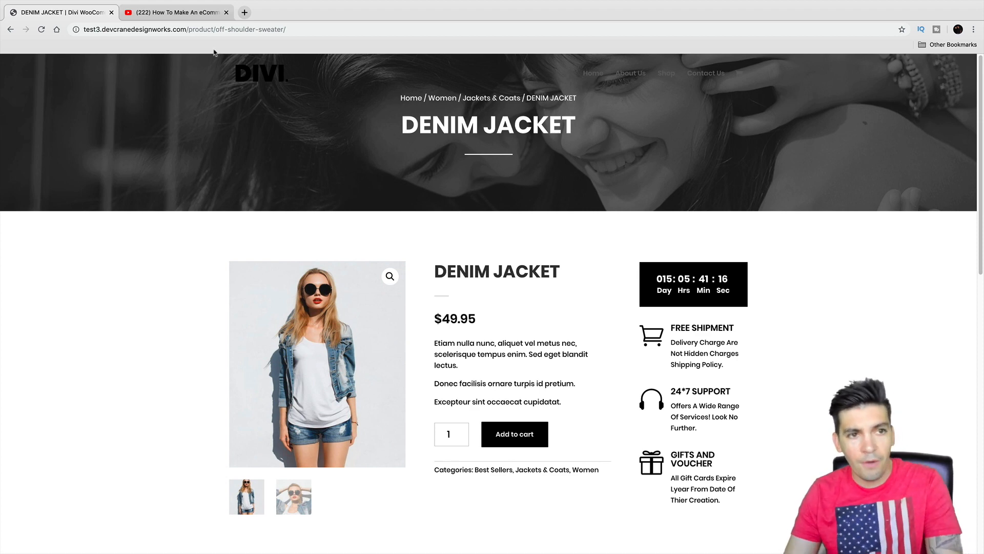
{"action": "left_click", "coordinate": [195, 15]}
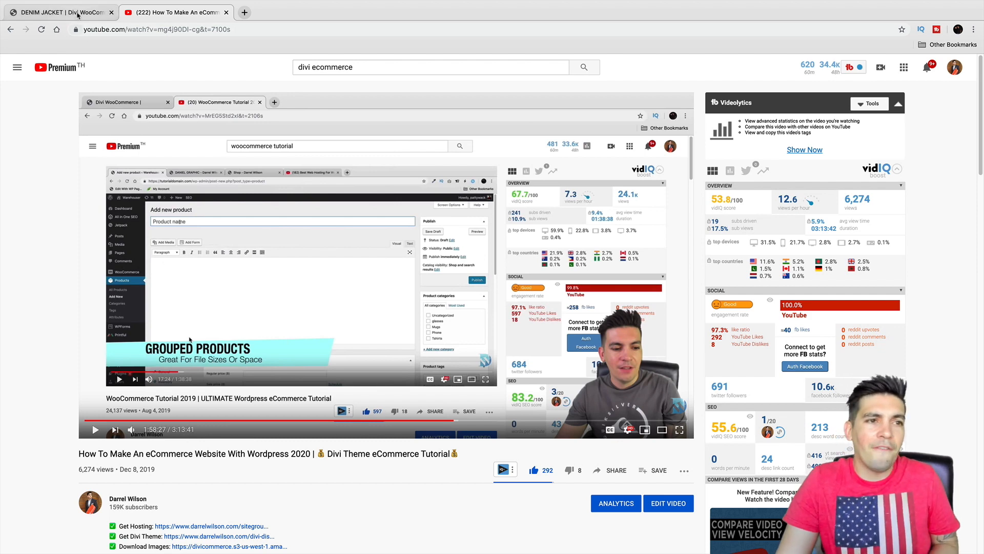
{"action": "left_click", "coordinate": [78, 14]}
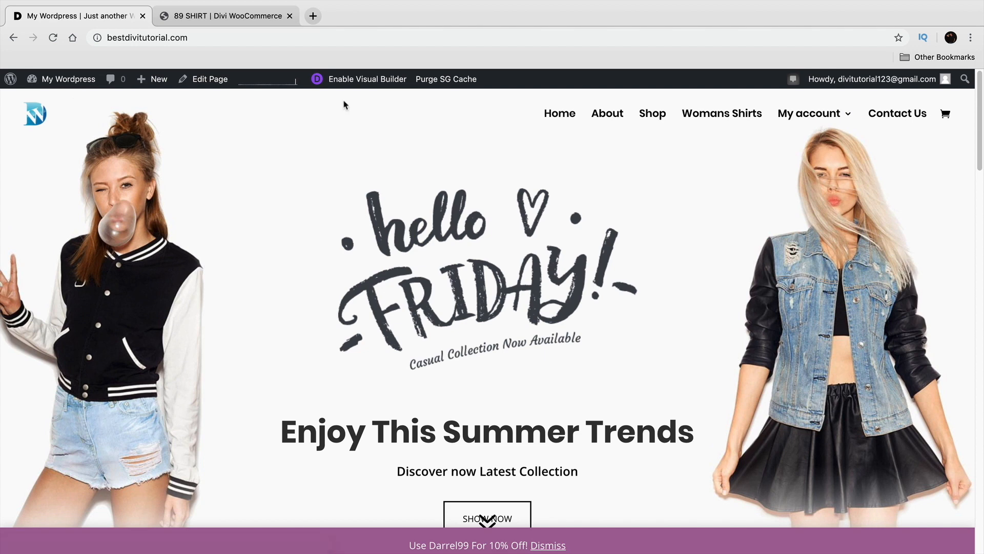
Step: View the Girls Spicy Shirt product page in the site's shop
{"action": "left_click", "coordinate": [655, 120]}
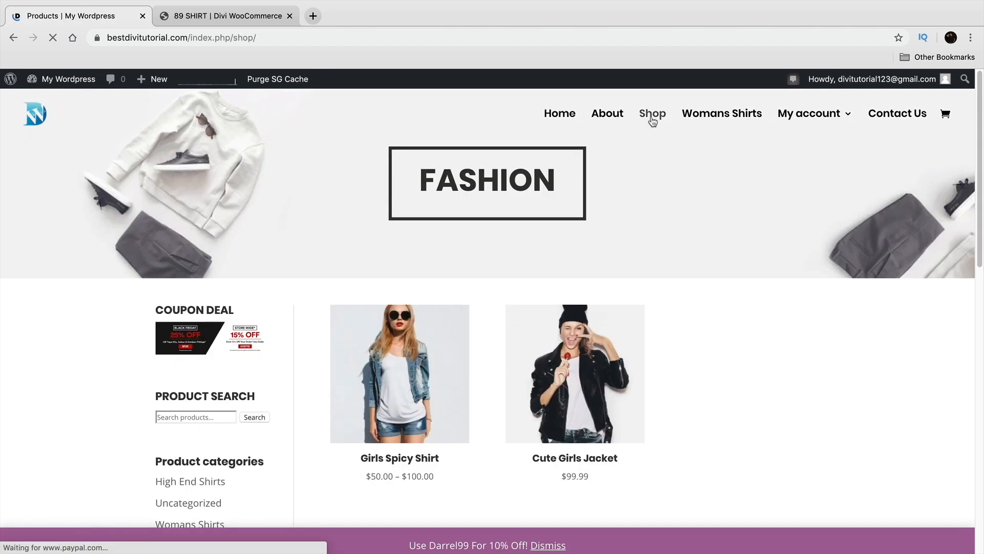
{"action": "left_click", "coordinate": [429, 368]}
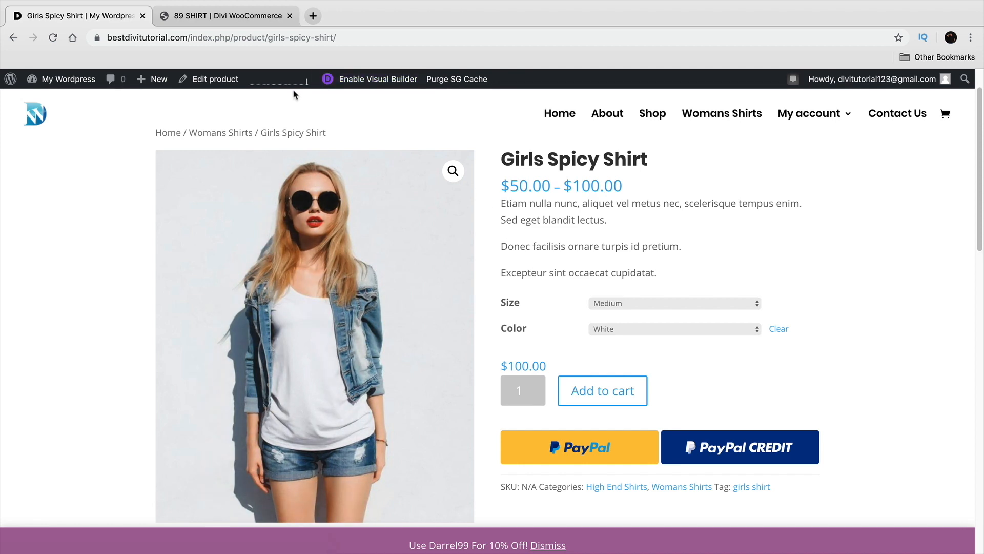
Step: Go to the WordPress dashboard and open the Divi Theme Builder
{"action": "mouse_move", "coordinate": [84, 82]}
{"action": "left_click", "coordinate": [77, 105]}
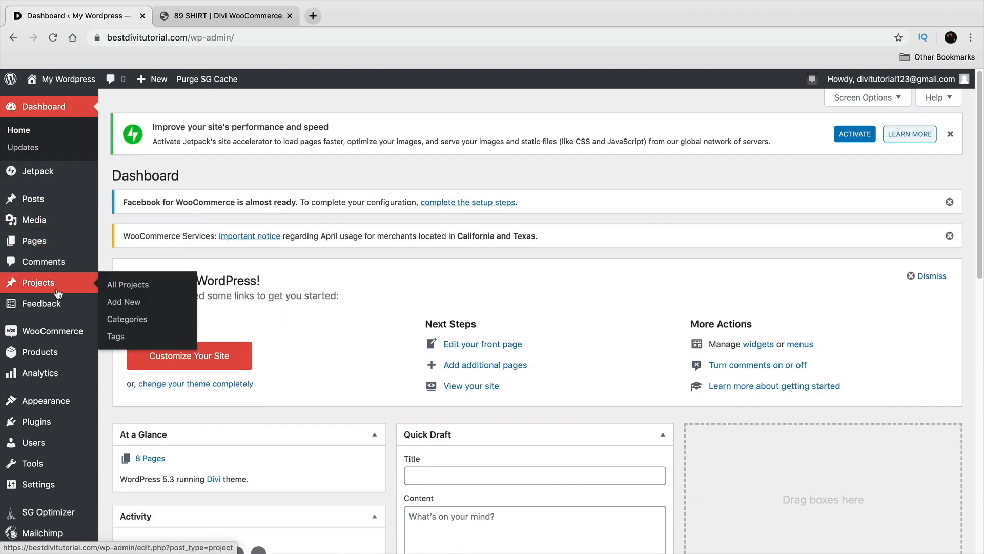
{"action": "scroll", "coordinate": [56, 359], "scroll_direction": "down", "scroll_amount": 2}
{"action": "mouse_move", "coordinate": [71, 521]}
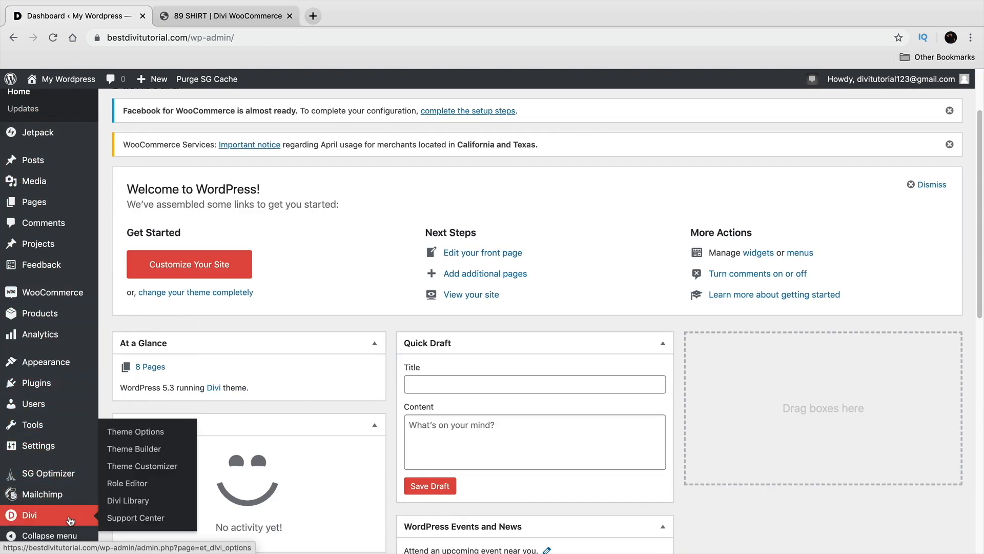
{"action": "left_click", "coordinate": [137, 449]}
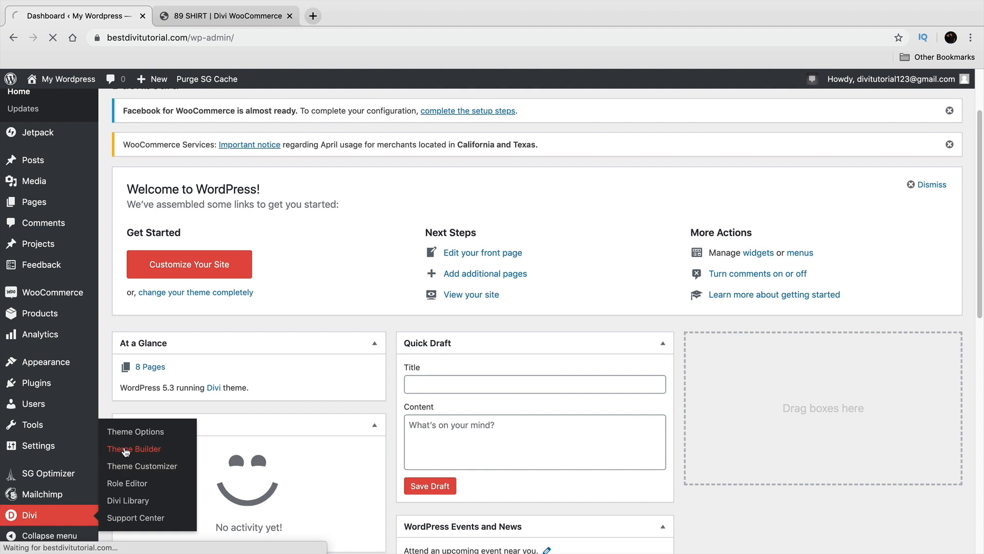
Step: Create a new template for All Products and start building its custom body from scratch
{"action": "scroll", "coordinate": [410, 392], "scroll_direction": "down", "scroll_amount": 2}
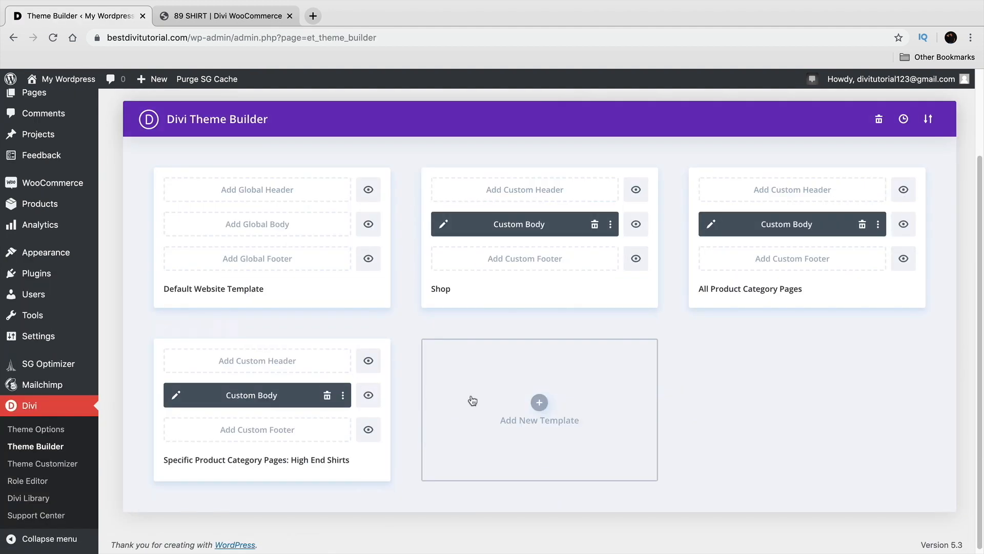
{"action": "left_click", "coordinate": [539, 402]}
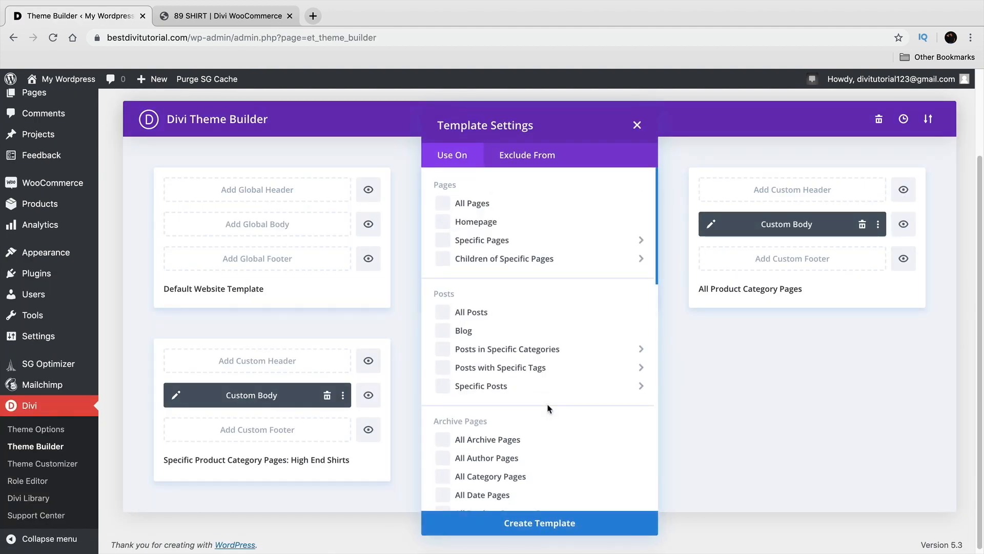
{"action": "scroll", "coordinate": [543, 395], "scroll_direction": "down", "scroll_amount": 7}
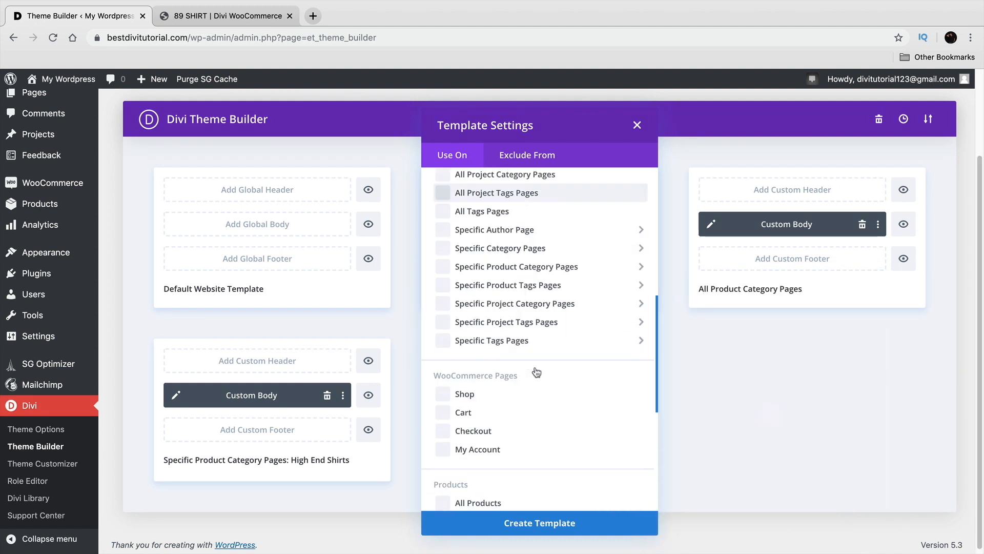
{"action": "scroll", "coordinate": [536, 372], "scroll_direction": "down", "scroll_amount": 3}
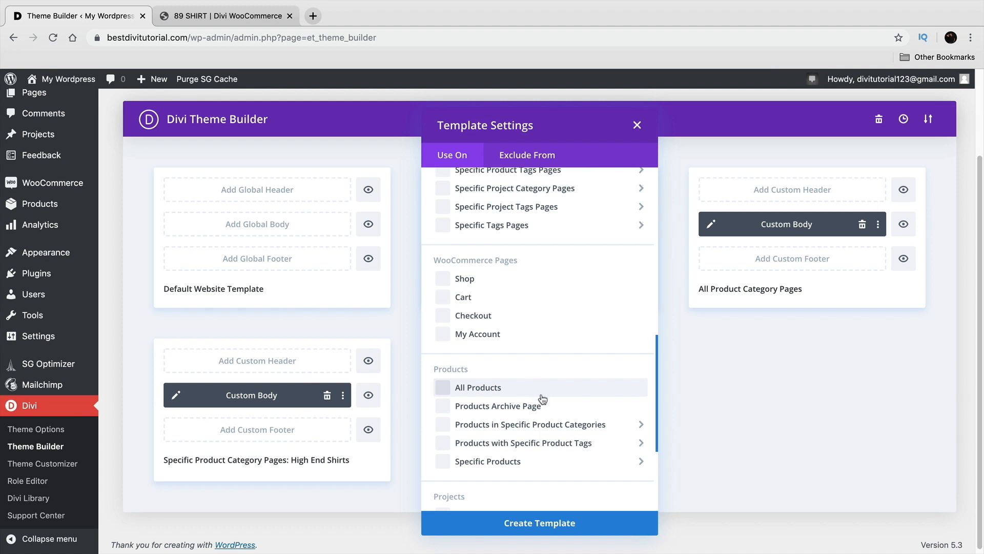
{"action": "left_click", "coordinate": [541, 392]}
{"action": "left_click", "coordinate": [555, 525]}
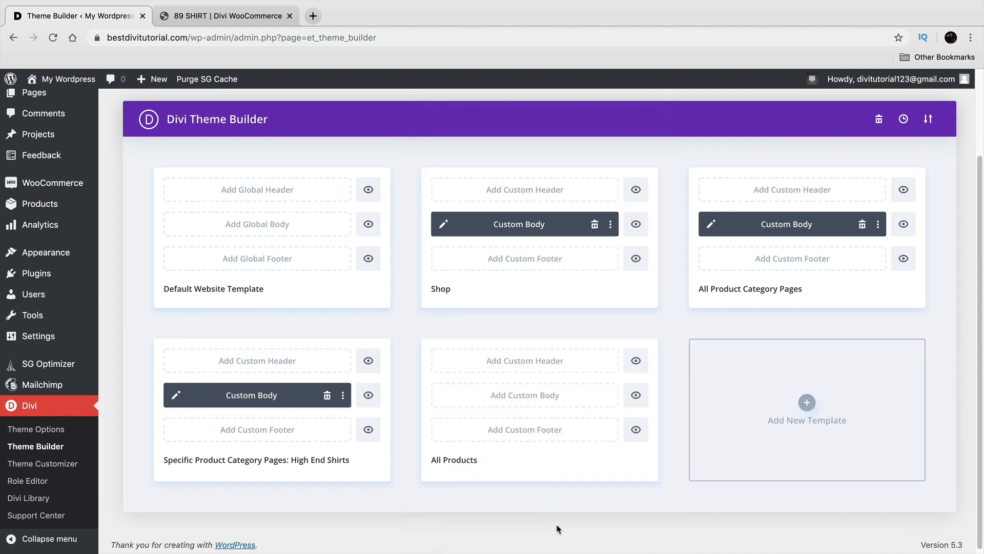
{"action": "left_click", "coordinate": [538, 399]}
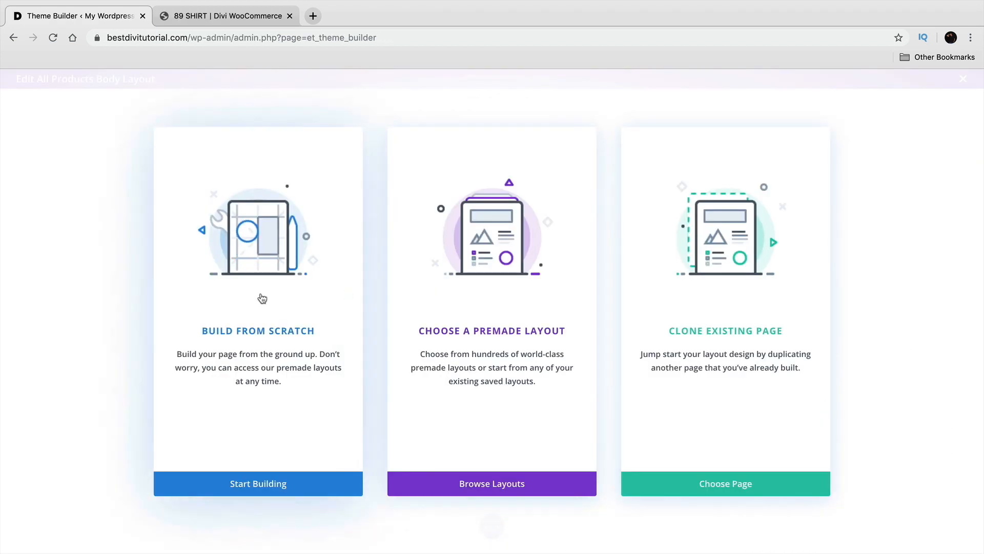
{"action": "left_click", "coordinate": [246, 335]}
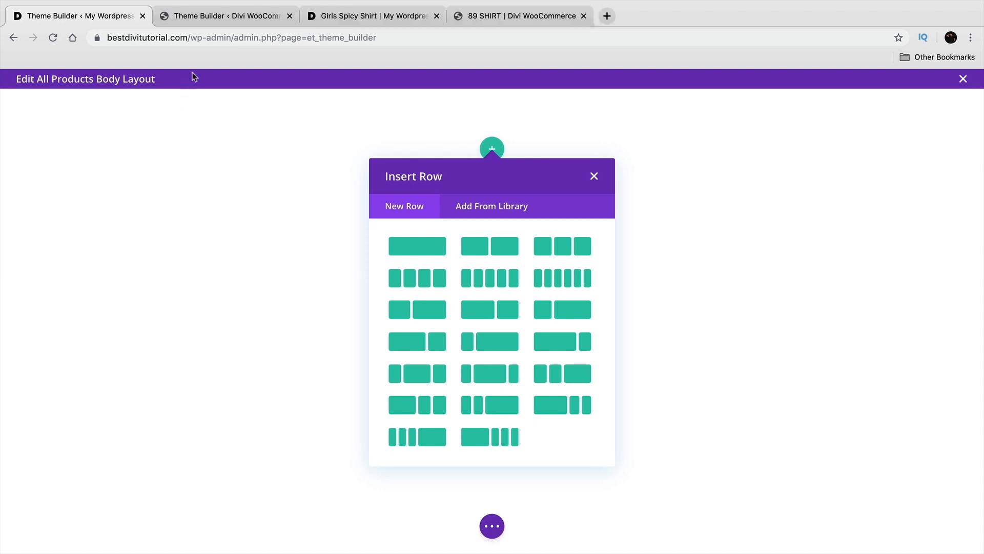
Step: Examine the finished reference product template, from its title banner through the product details to the related products
{"action": "left_click", "coordinate": [225, 15]}
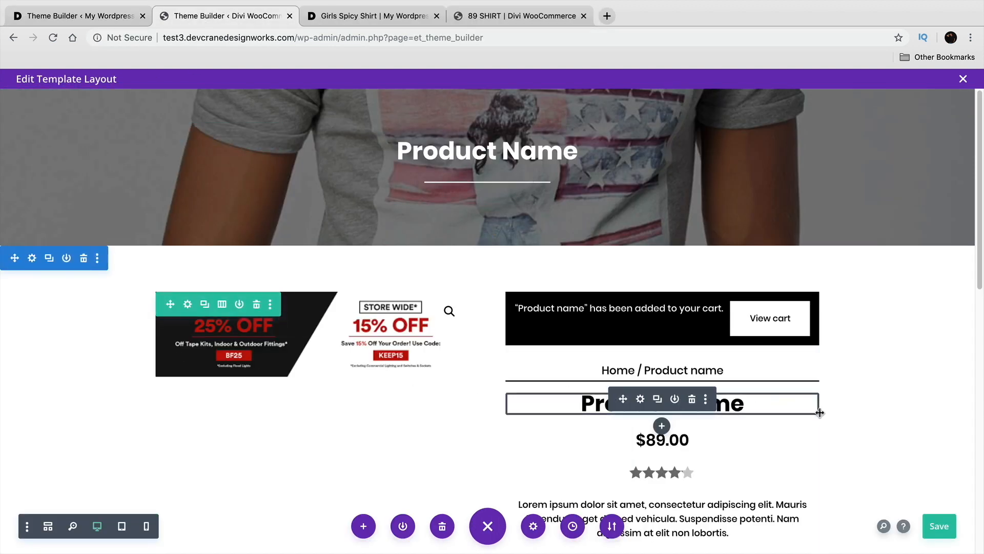
{"action": "scroll", "coordinate": [866, 409], "scroll_direction": "down", "scroll_amount": 3}
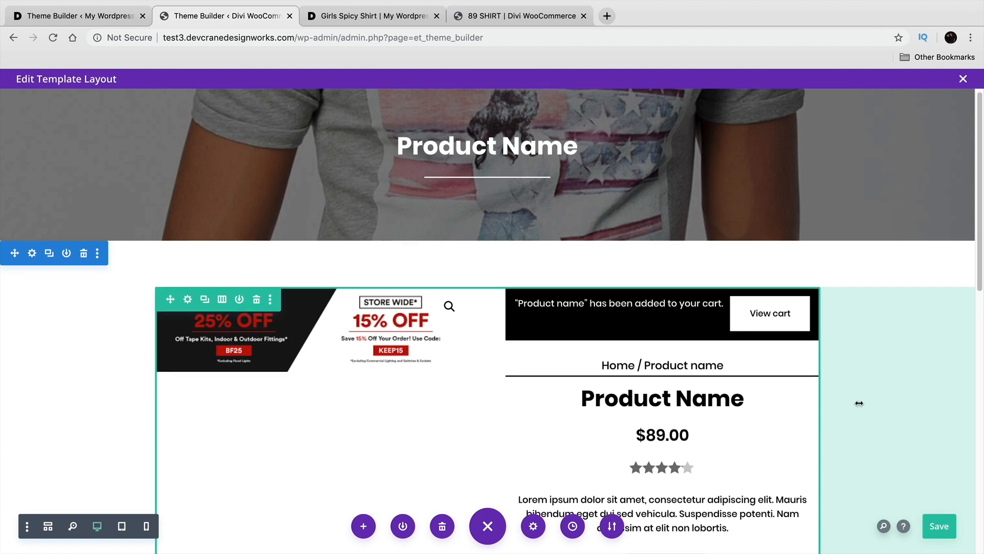
{"action": "scroll", "coordinate": [858, 399], "scroll_direction": "down", "scroll_amount": 1}
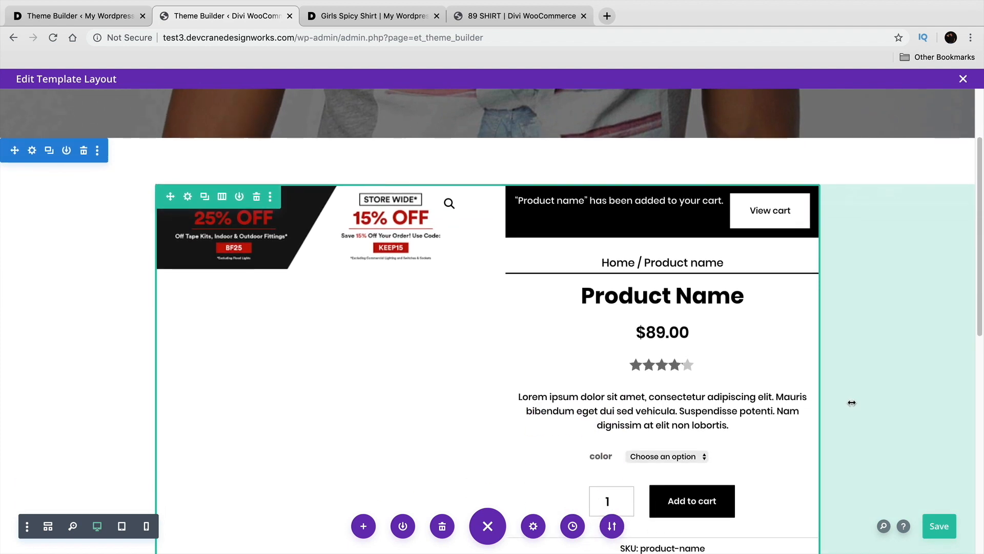
{"action": "scroll", "coordinate": [856, 388], "scroll_direction": "down", "scroll_amount": 1}
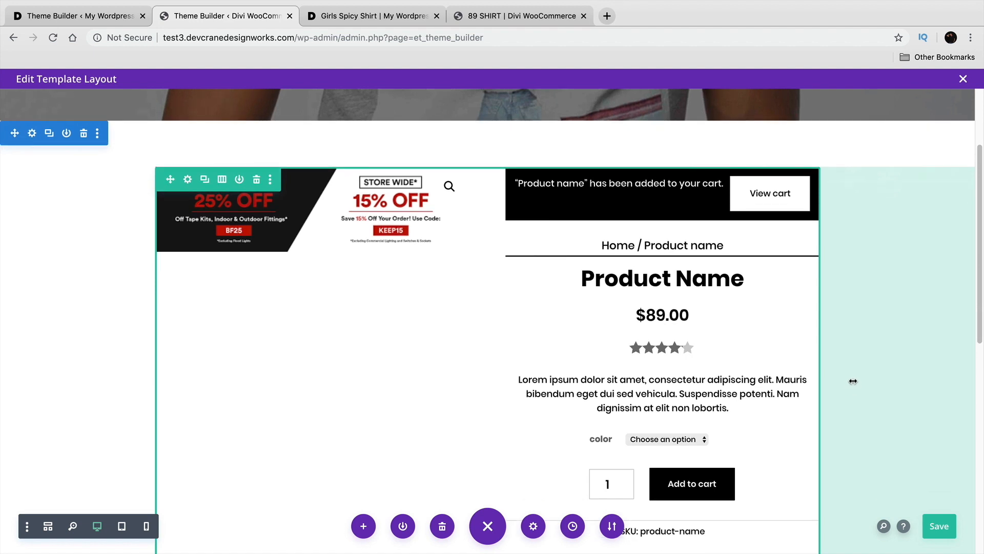
{"action": "scroll", "coordinate": [815, 366], "scroll_direction": "down", "scroll_amount": 1}
{"action": "scroll", "coordinate": [810, 365], "scroll_direction": "down", "scroll_amount": 2}
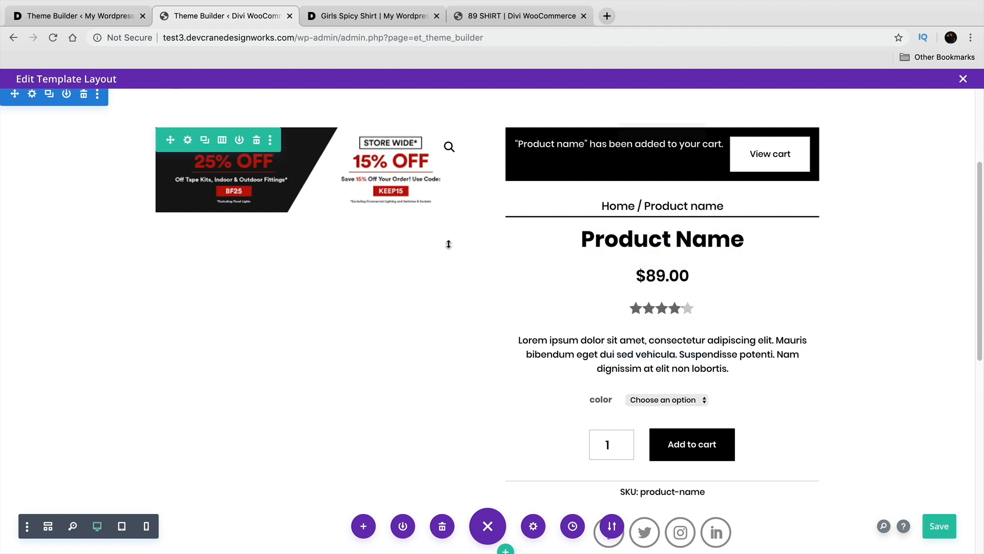
{"action": "scroll", "coordinate": [392, 244], "scroll_direction": "up", "scroll_amount": 5}
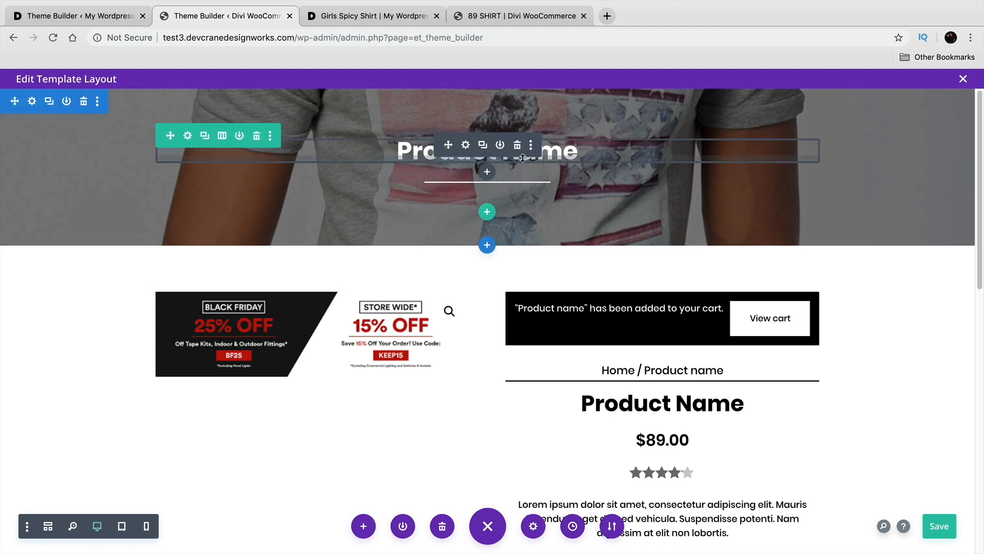
{"action": "scroll", "coordinate": [604, 230], "scroll_direction": "down", "scroll_amount": 3}
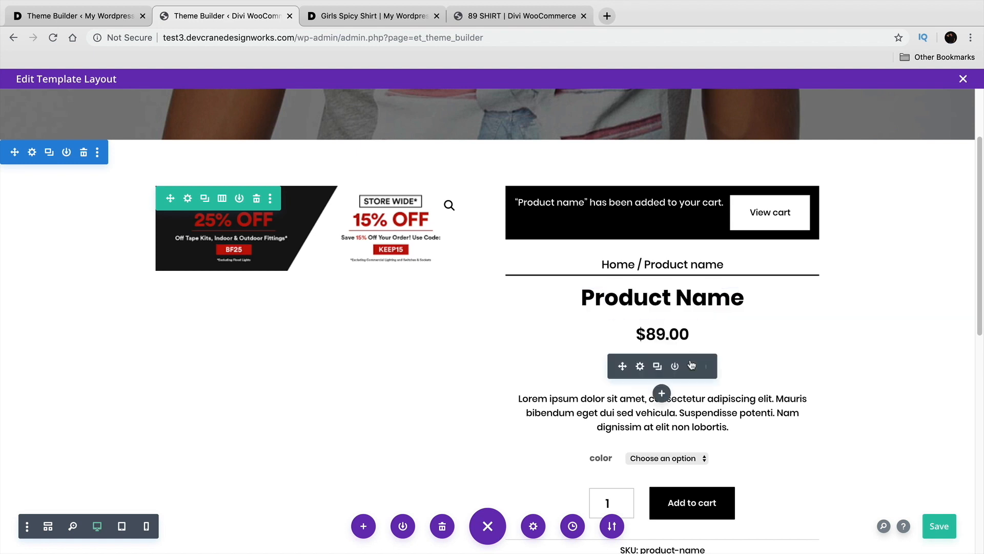
{"action": "scroll", "coordinate": [684, 401], "scroll_direction": "down", "scroll_amount": 2}
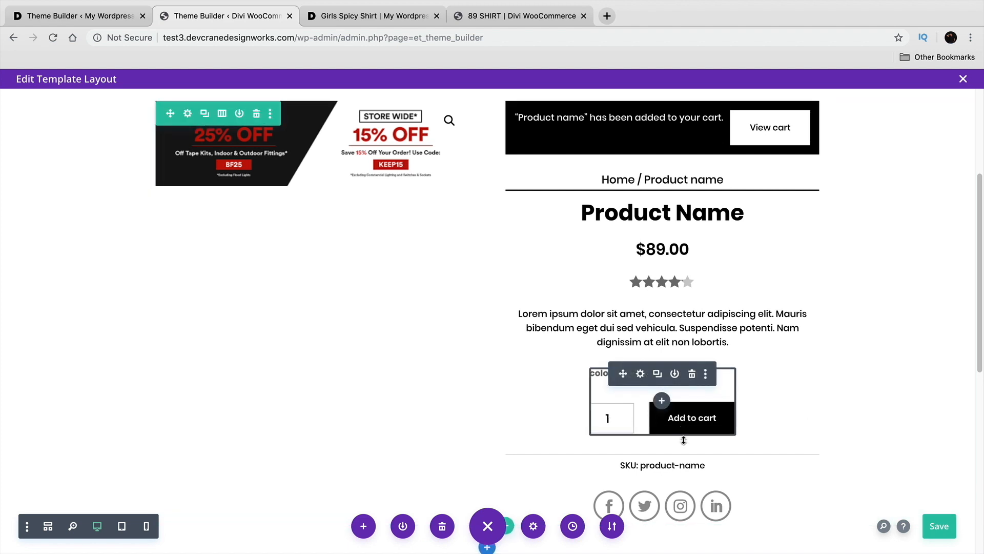
{"action": "scroll", "coordinate": [666, 427], "scroll_direction": "down", "scroll_amount": 2}
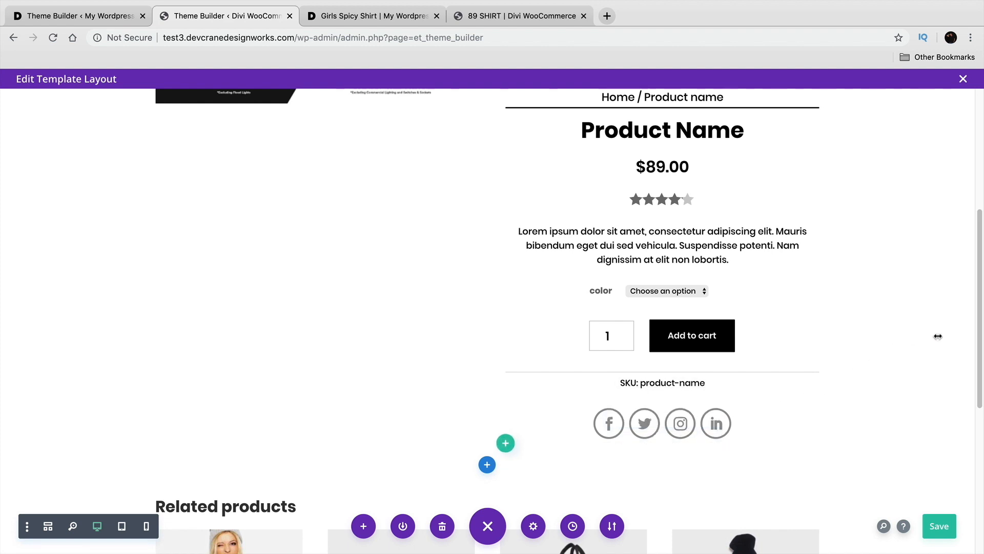
{"action": "scroll", "coordinate": [936, 335], "scroll_direction": "down", "scroll_amount": 7}
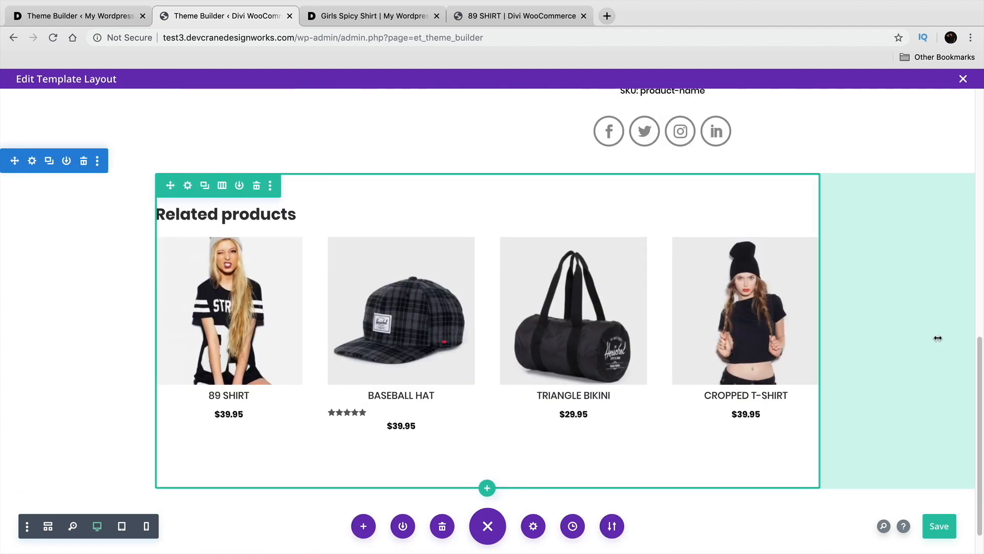
{"action": "scroll", "coordinate": [911, 328], "scroll_direction": "up", "scroll_amount": 10}
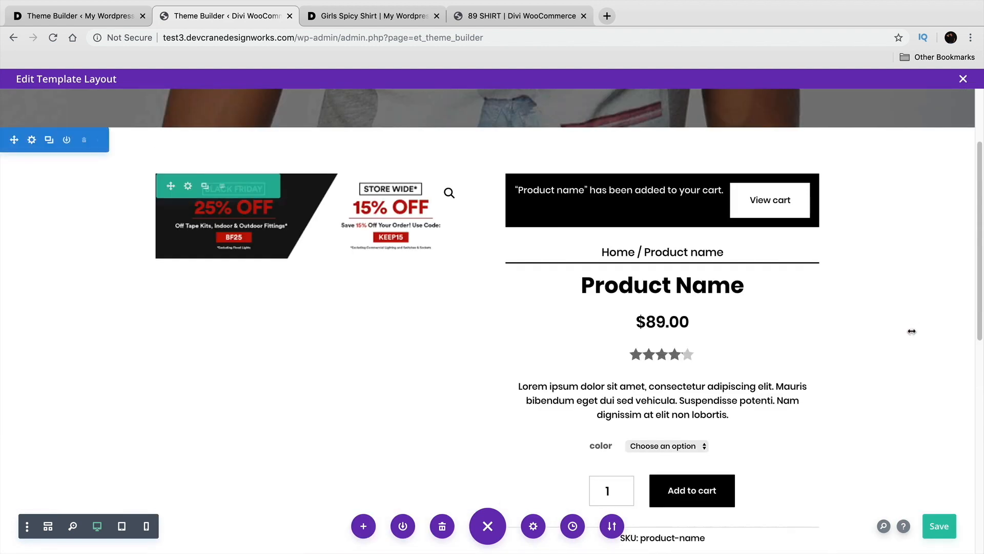
{"action": "scroll", "coordinate": [912, 331], "scroll_direction": "up", "scroll_amount": 3}
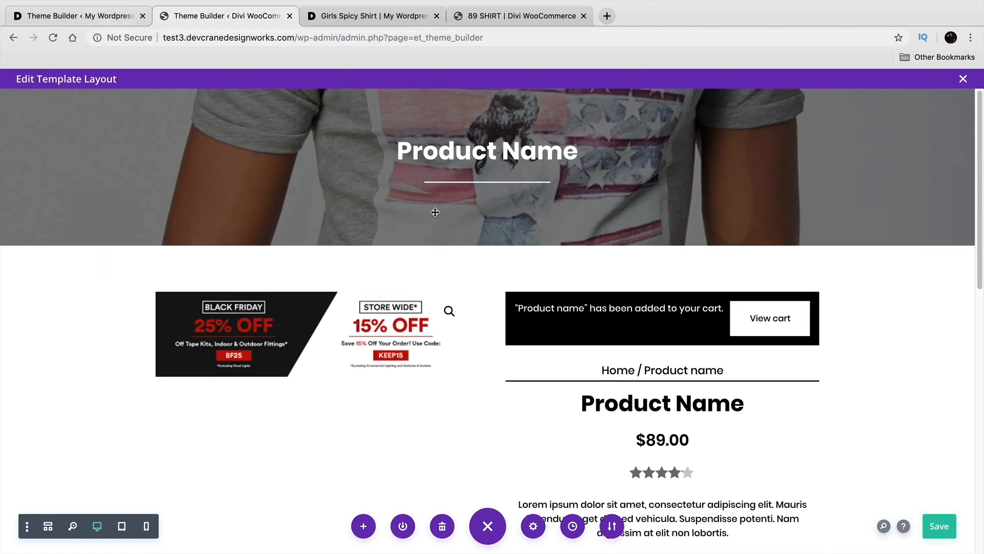
Step: Return to the All Products body layout, insert a single-column row, and add a Woo Title module to it
{"action": "left_click", "coordinate": [67, 20]}
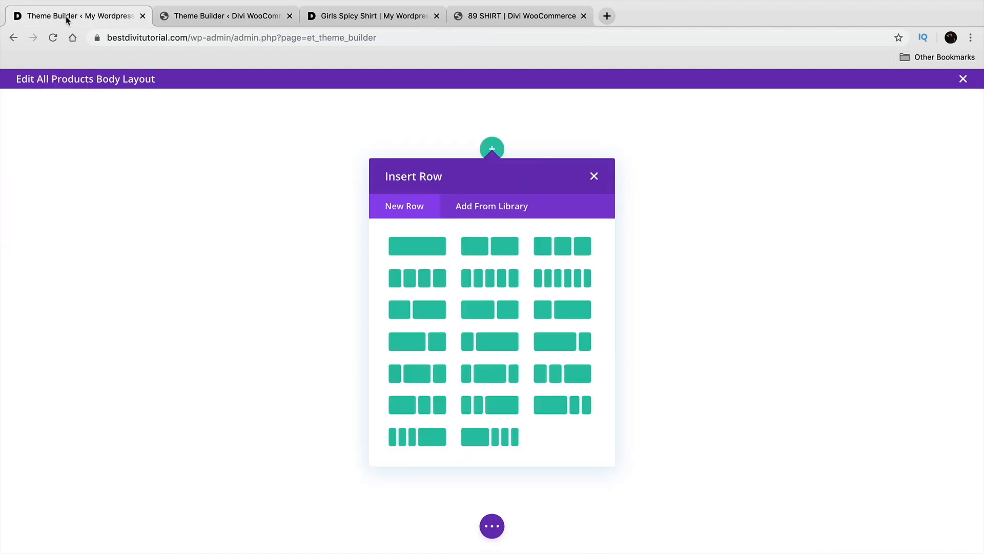
{"action": "left_click", "coordinate": [416, 247]}
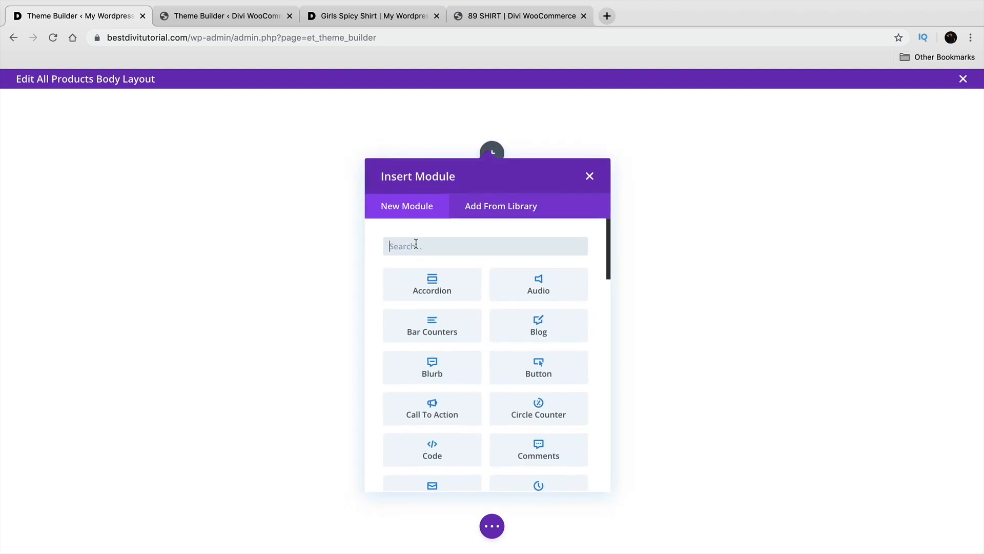
{"action": "type", "text": "WOO"}
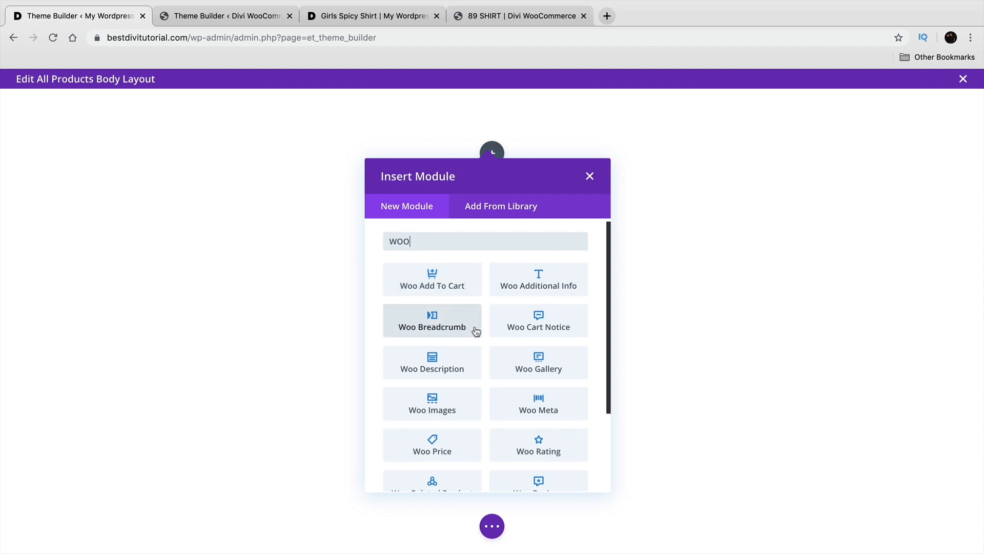
{"action": "scroll", "coordinate": [474, 330], "scroll_direction": "down", "scroll_amount": 1}
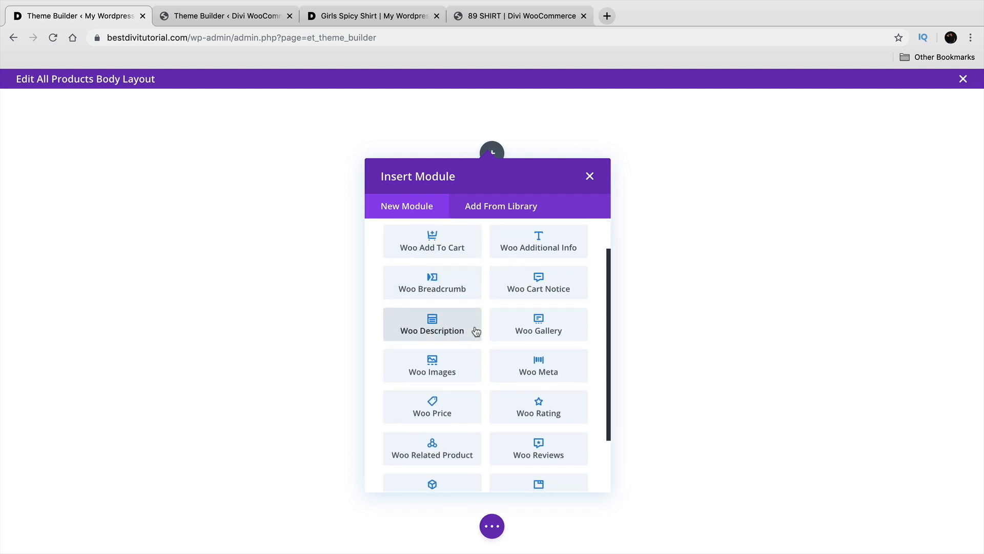
{"action": "scroll", "coordinate": [476, 331], "scroll_direction": "down", "scroll_amount": 2}
{"action": "scroll", "coordinate": [476, 331], "scroll_direction": "down", "scroll_amount": 1}
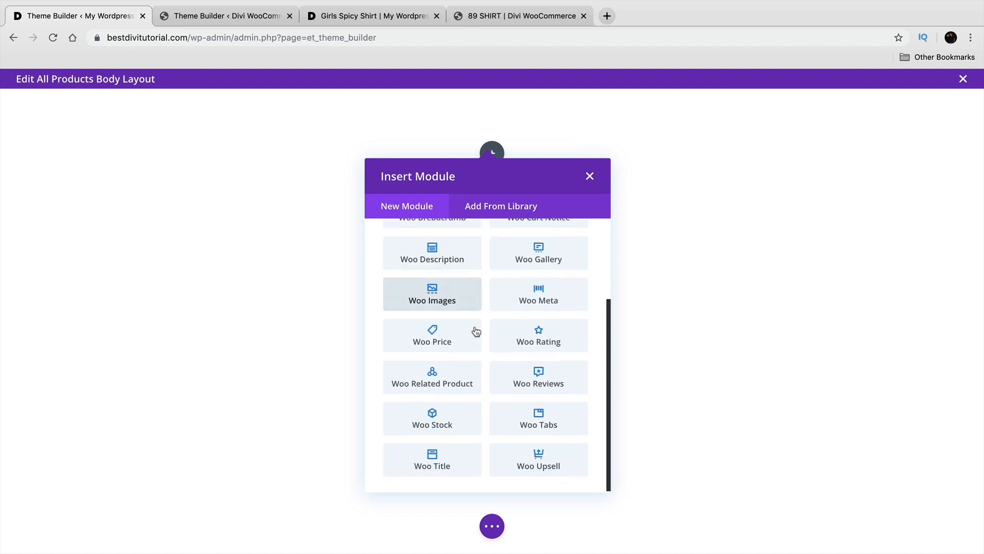
{"action": "left_click", "coordinate": [447, 454]}
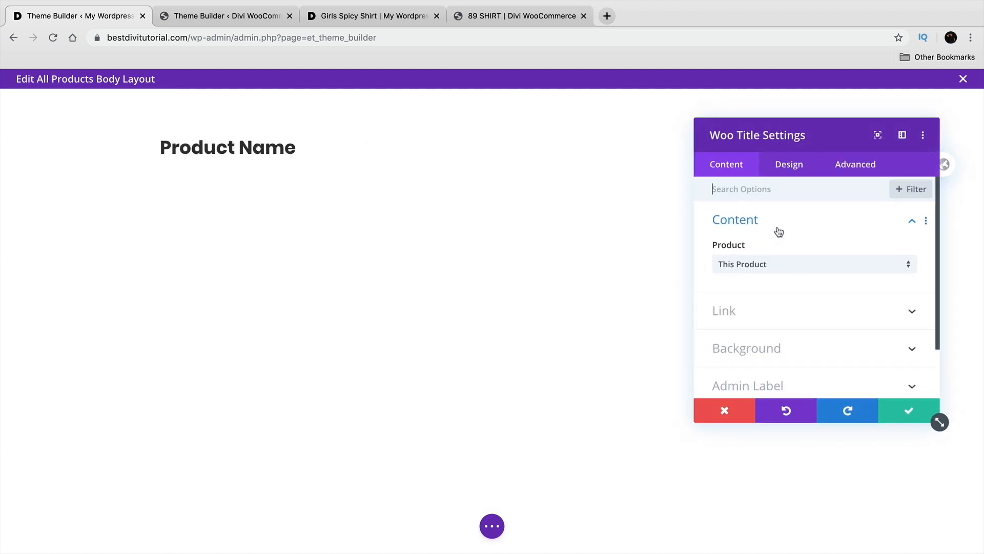
Step: Compare the title with the reference template's banner and centre-align the Woo Title text
{"action": "left_click", "coordinate": [259, 20]}
{"action": "left_click", "coordinate": [134, 16]}
{"action": "left_click", "coordinate": [256, 23]}
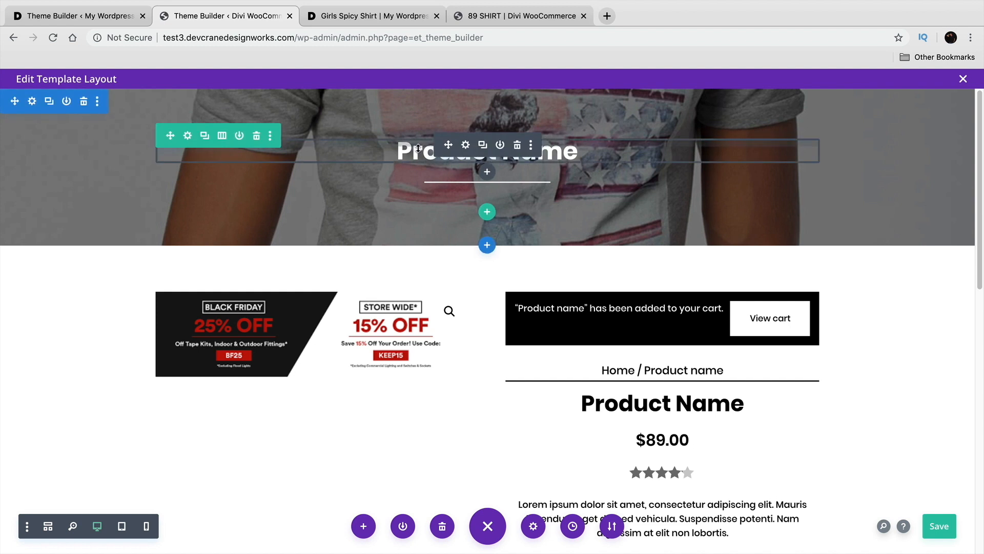
{"action": "left_click", "coordinate": [92, 16]}
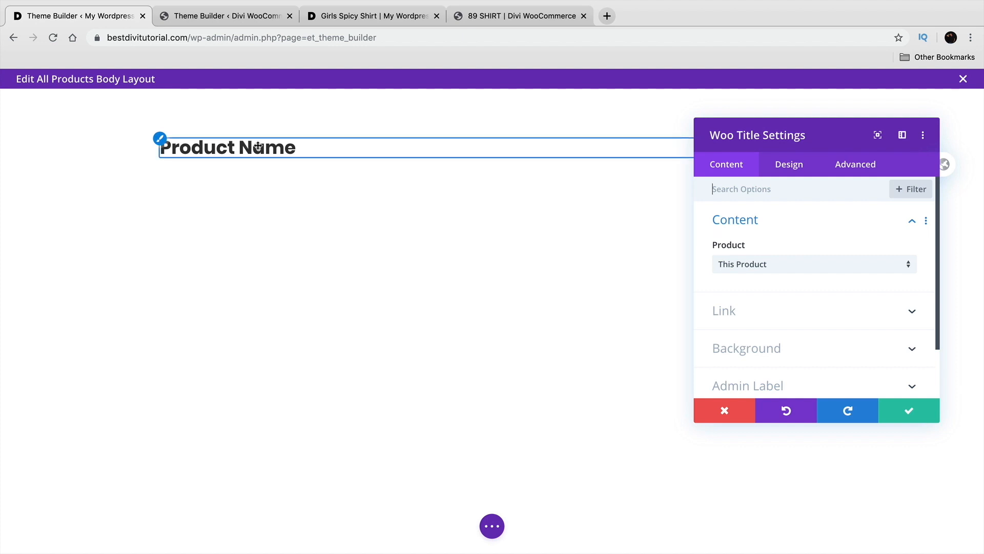
{"action": "left_click", "coordinate": [776, 165]}
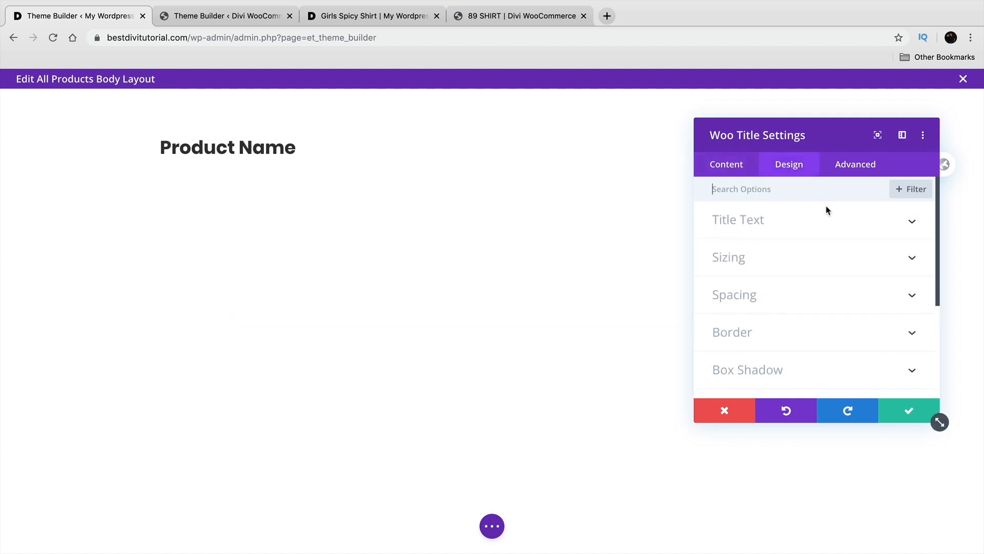
{"action": "left_click", "coordinate": [810, 227]}
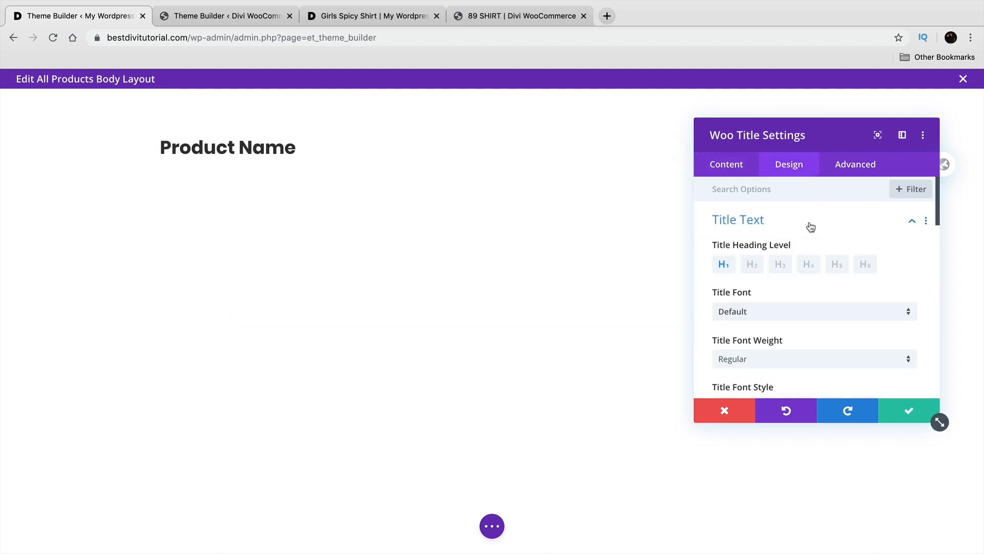
{"action": "scroll", "coordinate": [771, 306], "scroll_direction": "down", "scroll_amount": 3}
{"action": "left_click", "coordinate": [800, 351]}
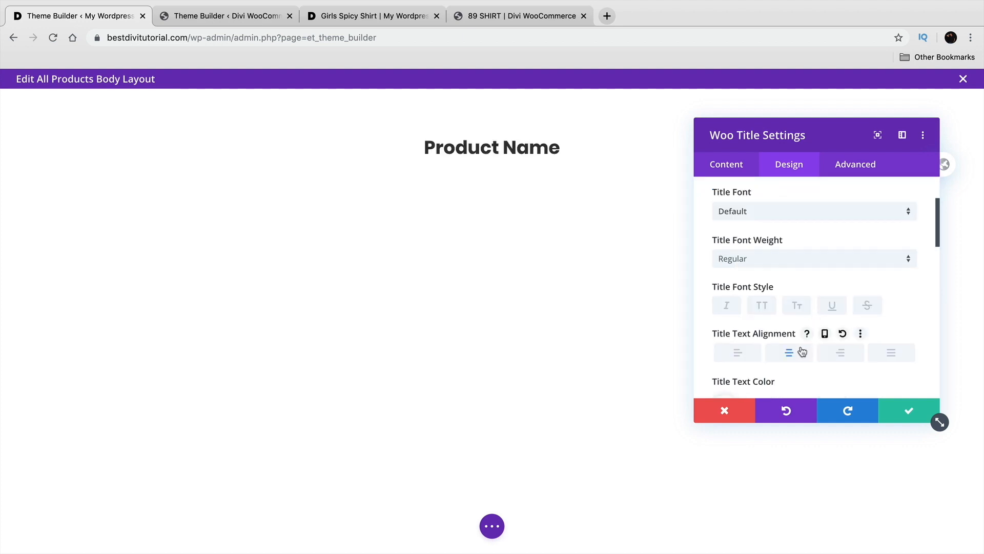
Step: Set the Woo Title font to Poppins with Bold weight and save the module settings
{"action": "left_click", "coordinate": [775, 211]}
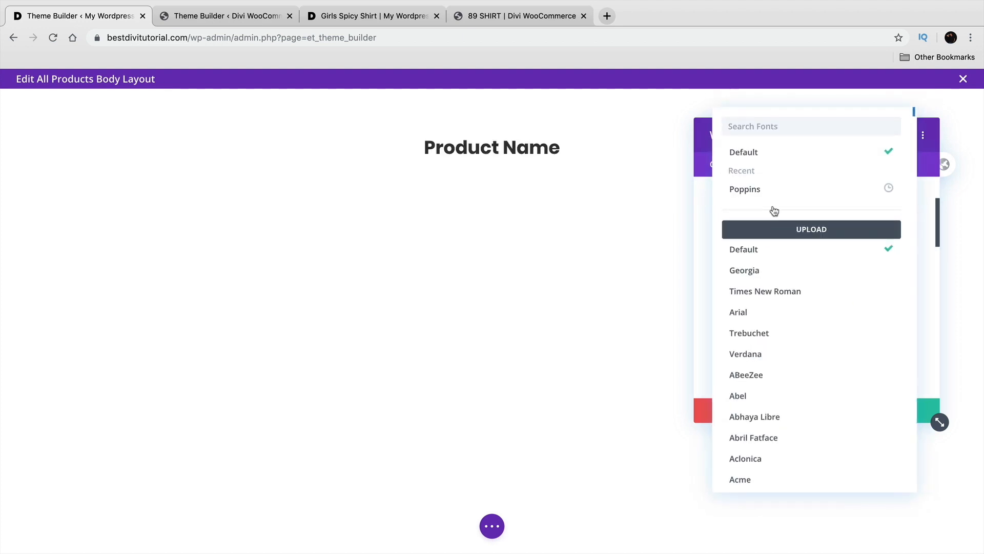
{"action": "left_click", "coordinate": [774, 188]}
{"action": "left_click", "coordinate": [769, 260]}
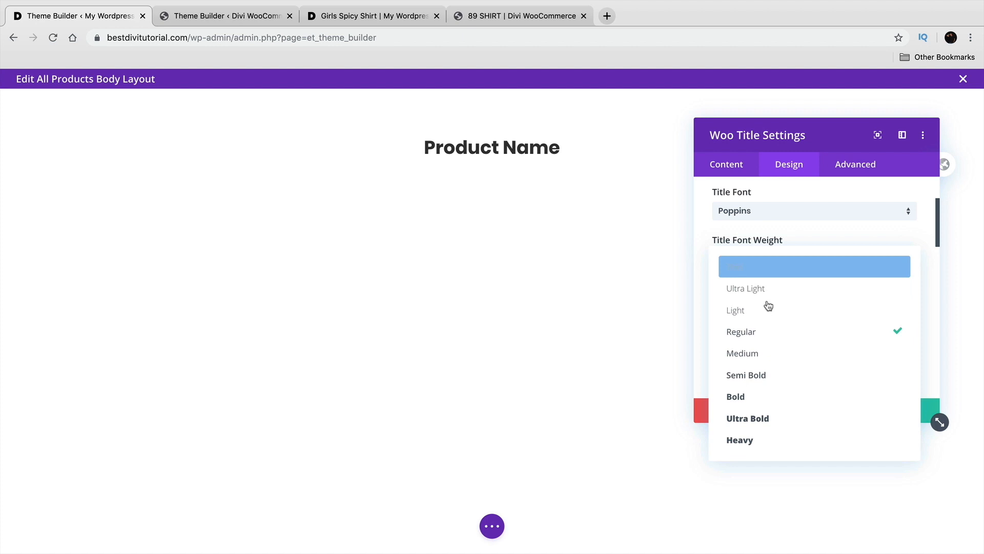
{"action": "left_click", "coordinate": [779, 397]}
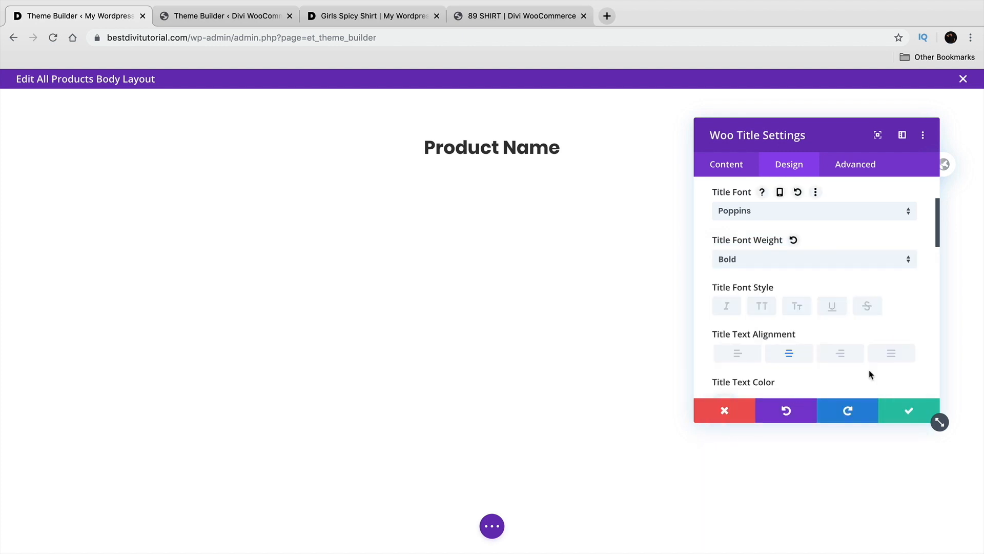
{"action": "scroll", "coordinate": [867, 390], "scroll_direction": "down", "scroll_amount": 1}
{"action": "left_click", "coordinate": [903, 412]}
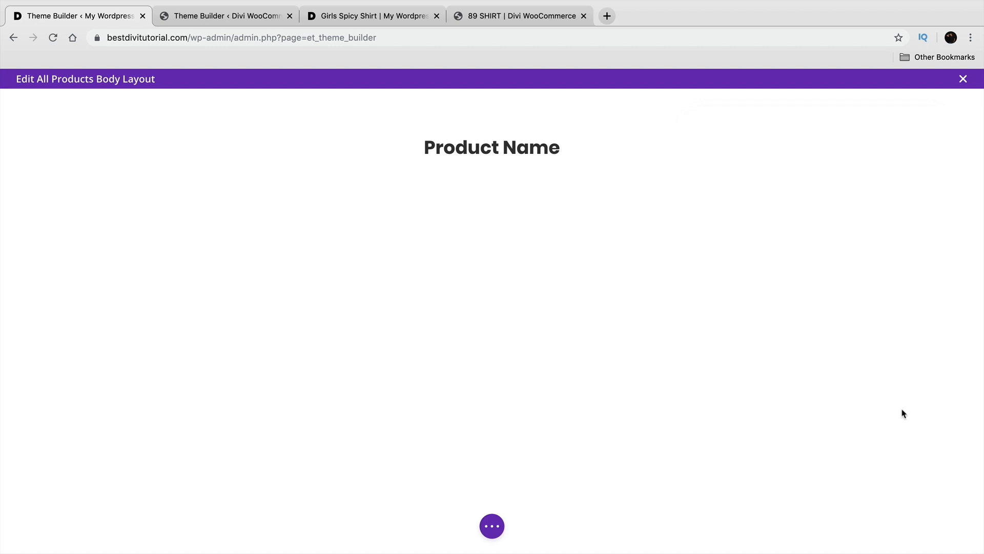
Step: Switch the layout to wireframe view and add a Divider module directly below the Woo Title
{"action": "mouse_move", "coordinate": [452, 169]}
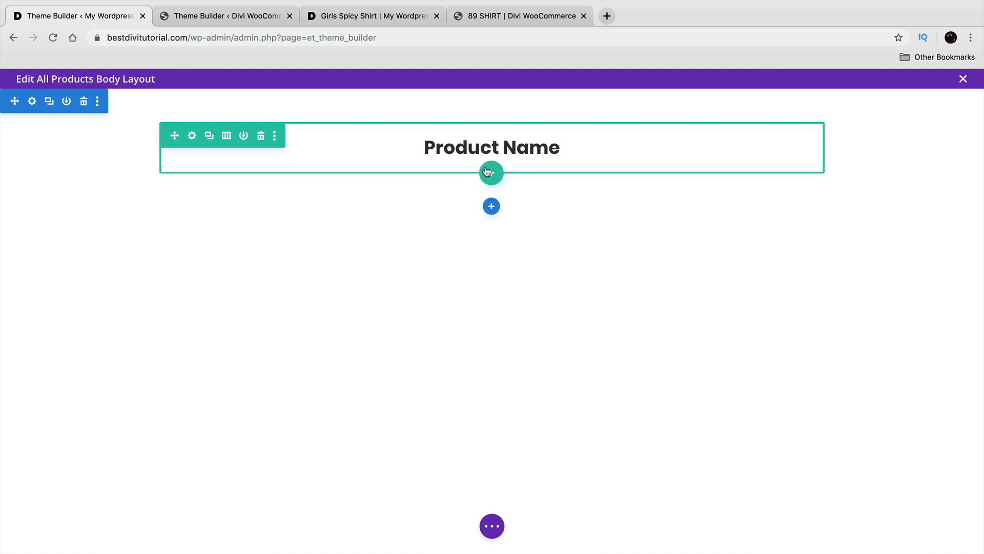
{"action": "left_click", "coordinate": [492, 526]}
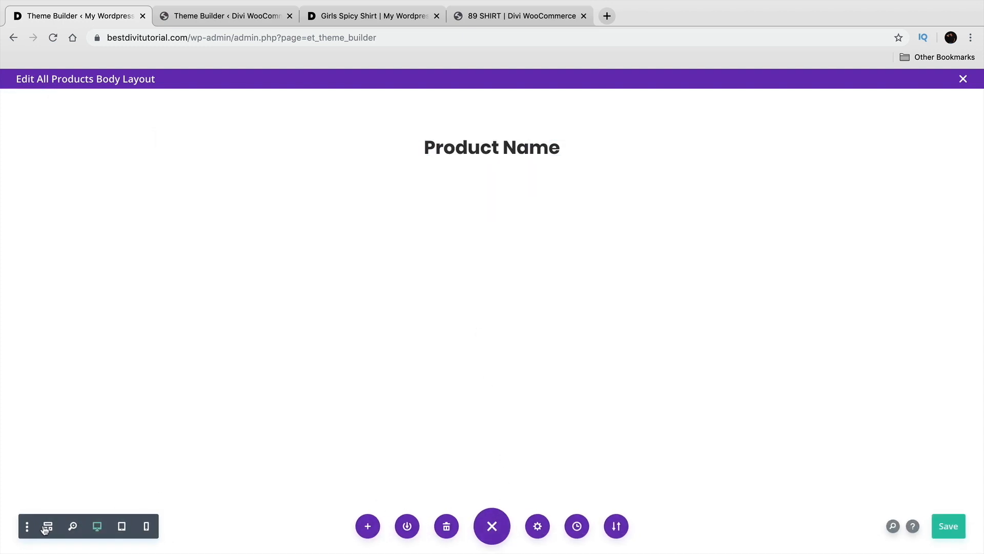
{"action": "left_click", "coordinate": [45, 528]}
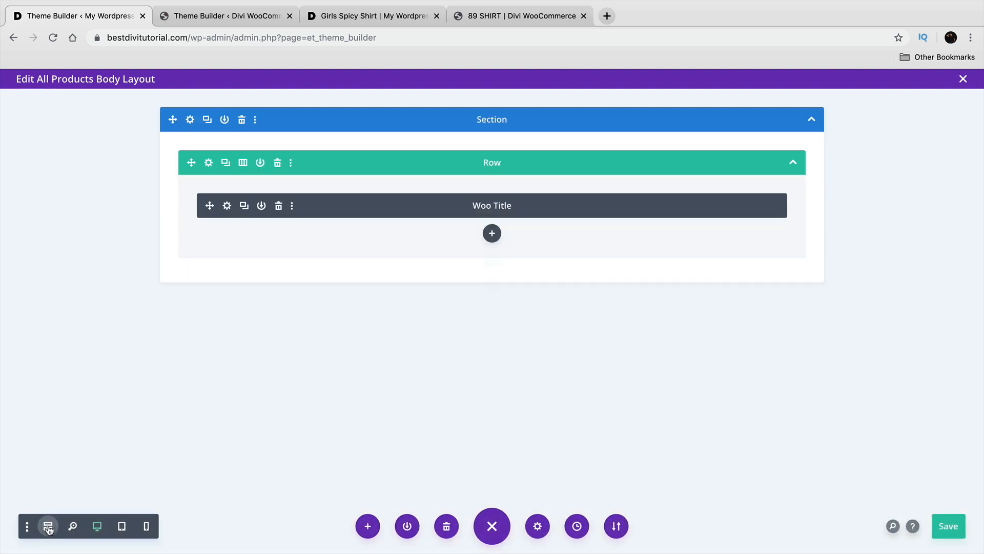
{"action": "left_click", "coordinate": [493, 235]}
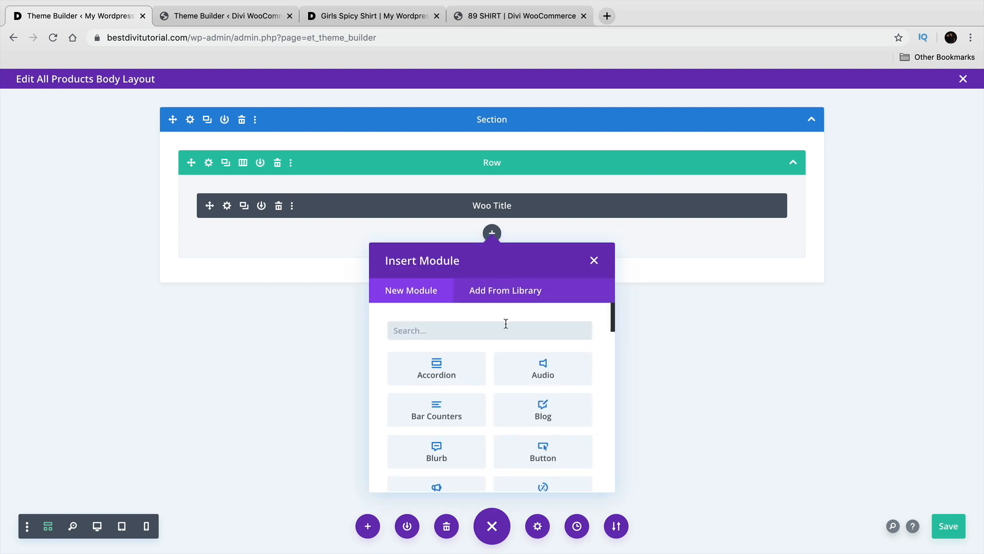
{"action": "type", "text": "DIVI"}
{"action": "left_click", "coordinate": [474, 380]}
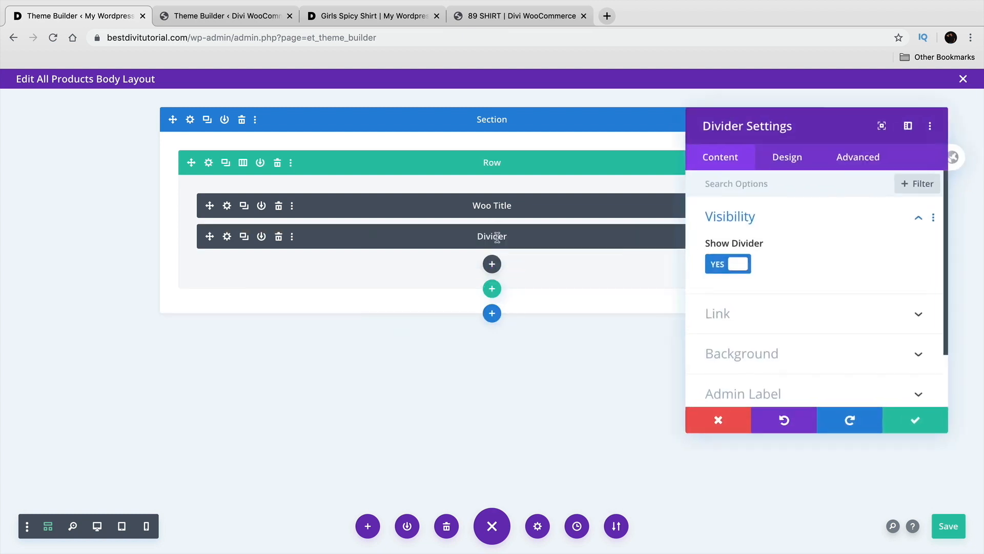
{"action": "left_click", "coordinate": [908, 410]}
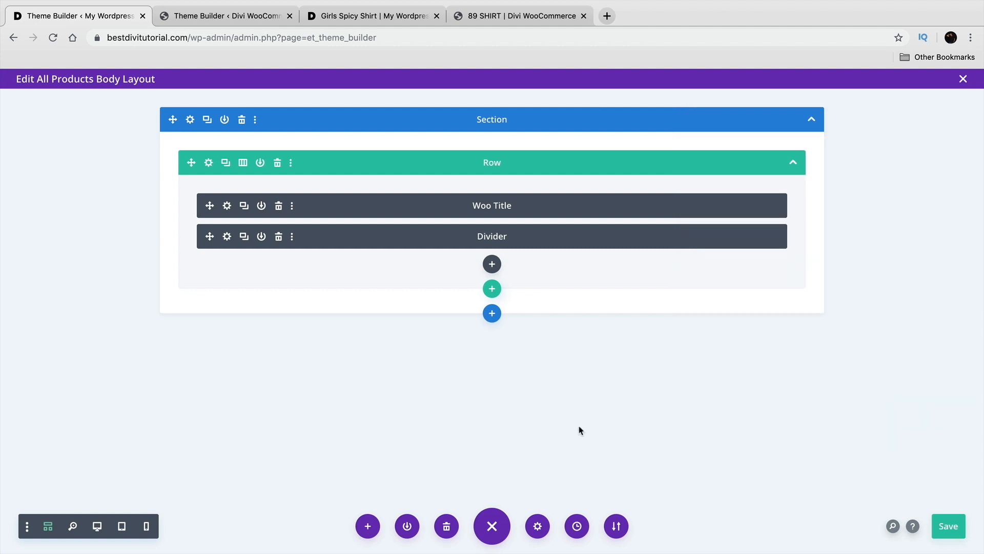
Step: Return to the desktop view and set the divider's line color to black
{"action": "left_click", "coordinate": [96, 531]}
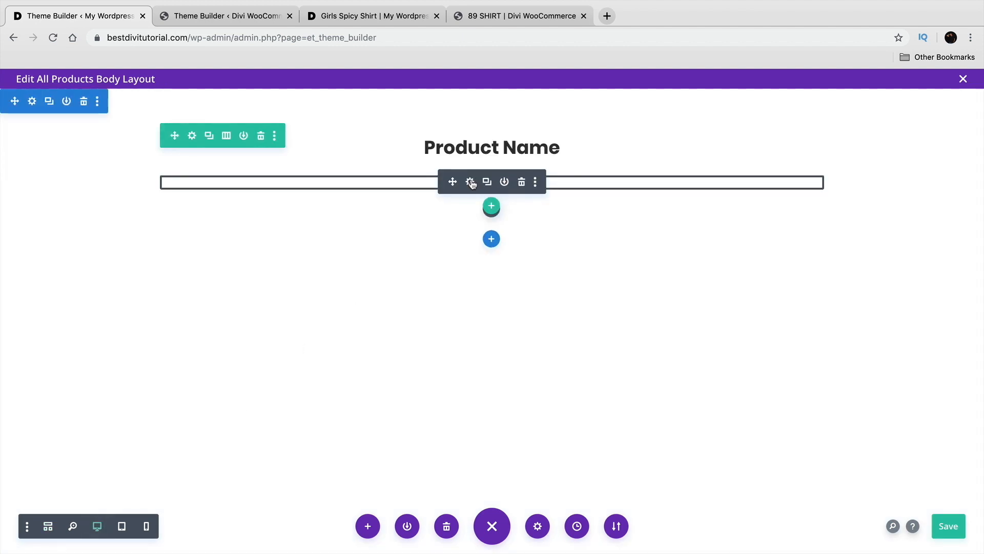
{"action": "left_click", "coordinate": [470, 182]}
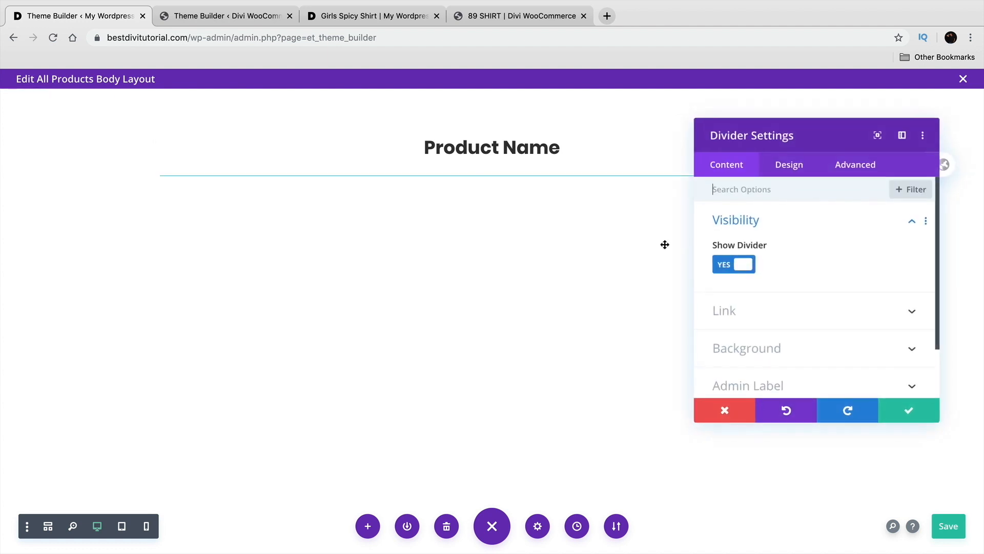
{"action": "left_click", "coordinate": [780, 175]}
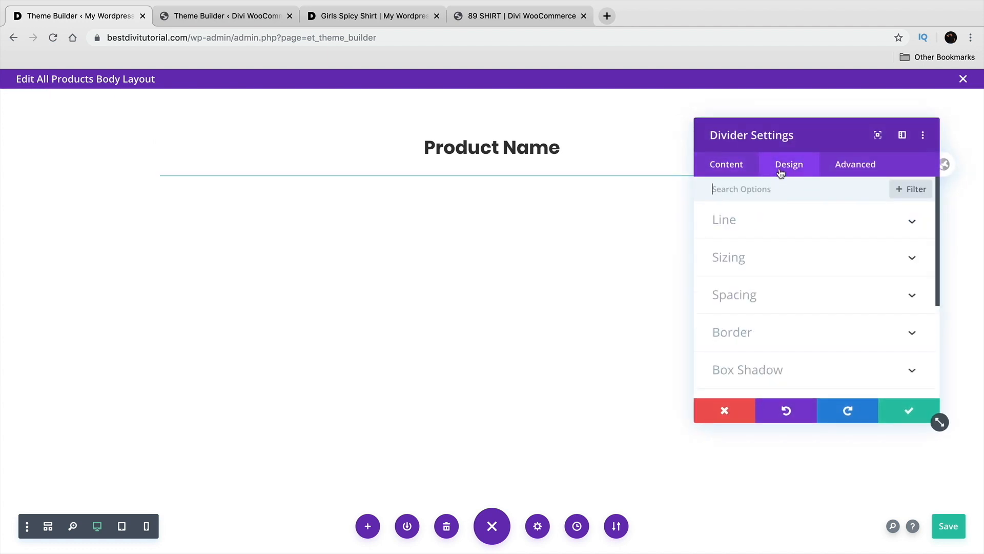
{"action": "left_click", "coordinate": [751, 232]}
{"action": "left_click", "coordinate": [755, 272]}
Step: Size the divider to 2px weight and 10% width, centre-align it after checking the reference, and save its settings
{"action": "scroll", "coordinate": [767, 333], "scroll_direction": "down", "scroll_amount": 2}
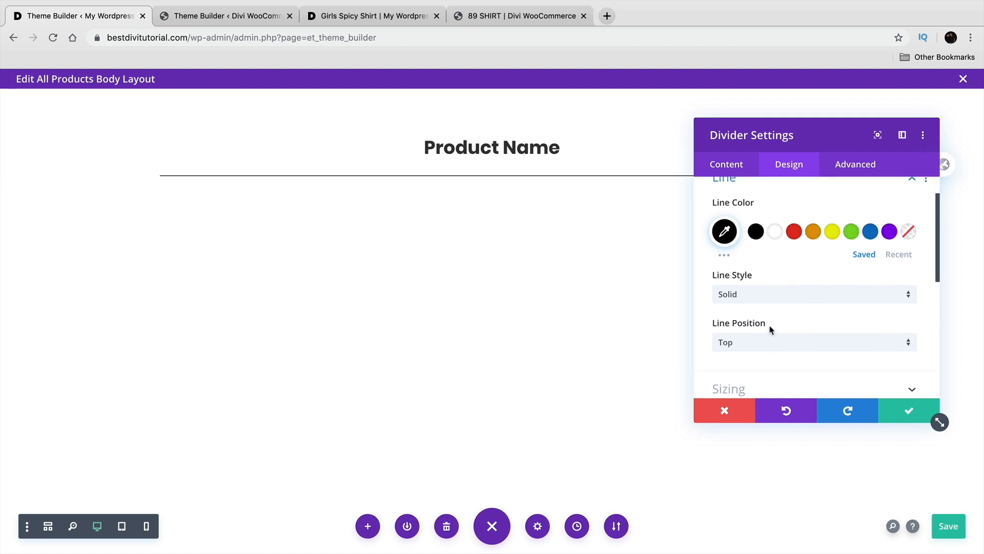
{"action": "left_click", "coordinate": [764, 389]}
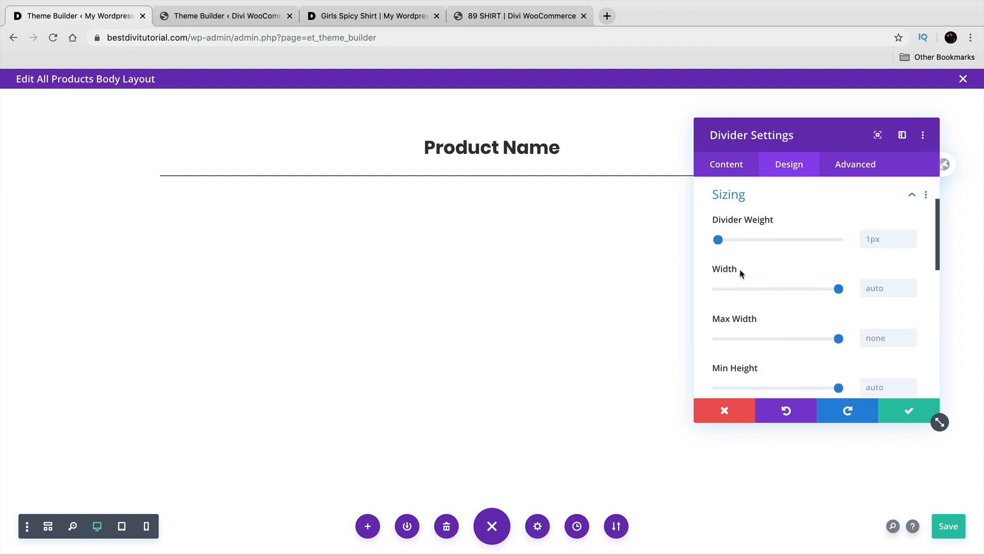
{"action": "left_click_drag", "start_coordinate": [718, 239], "coordinate": [720, 240]}
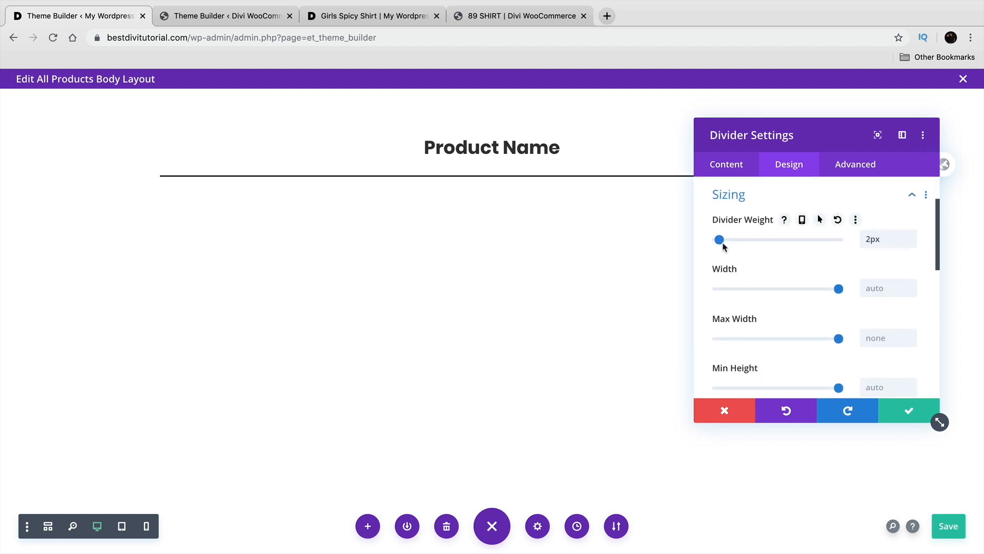
{"action": "scroll", "coordinate": [757, 280], "scroll_direction": "down", "scroll_amount": 1}
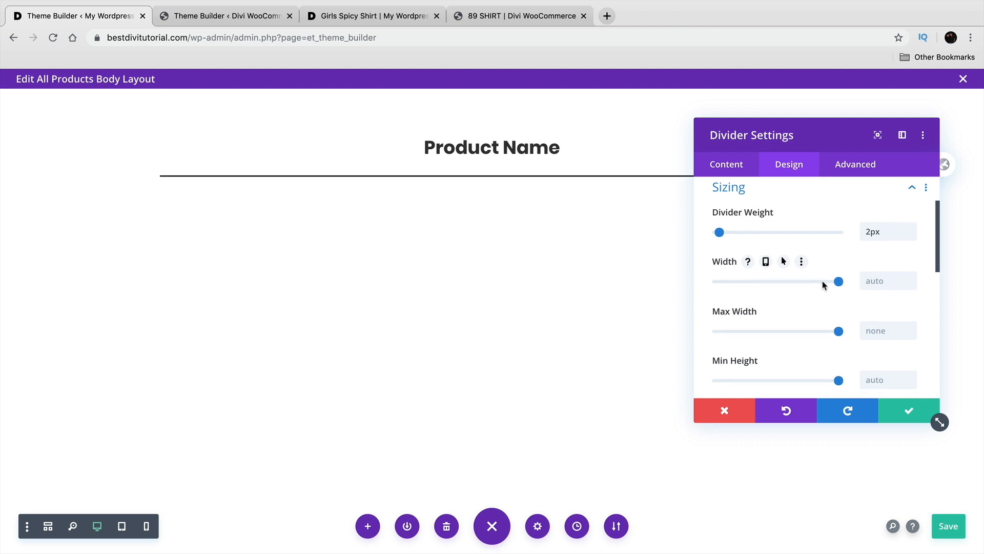
{"action": "left_click_drag", "start_coordinate": [839, 283], "coordinate": [731, 274]}
{"action": "left_click", "coordinate": [813, 379]}
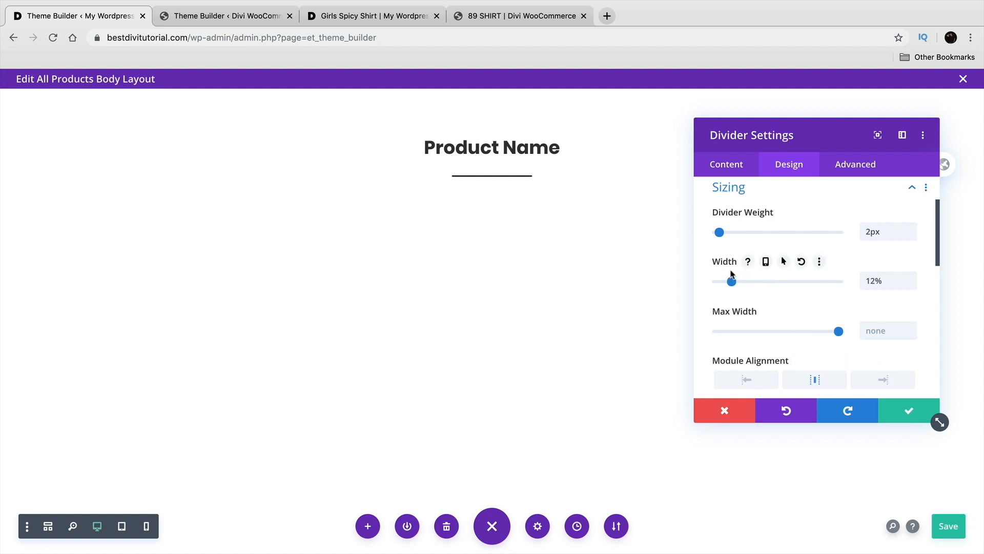
{"action": "left_click", "coordinate": [221, 15]}
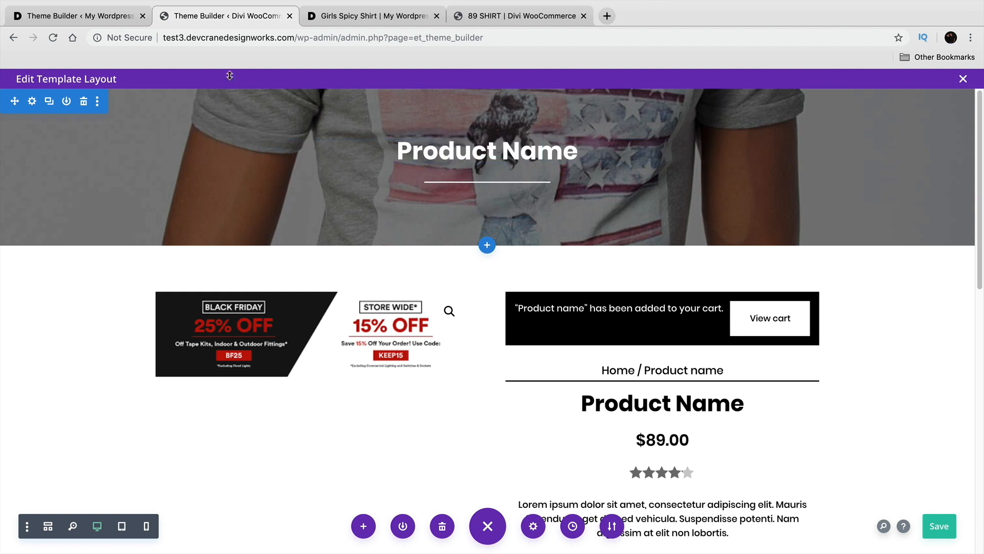
{"action": "left_click", "coordinate": [100, 19]}
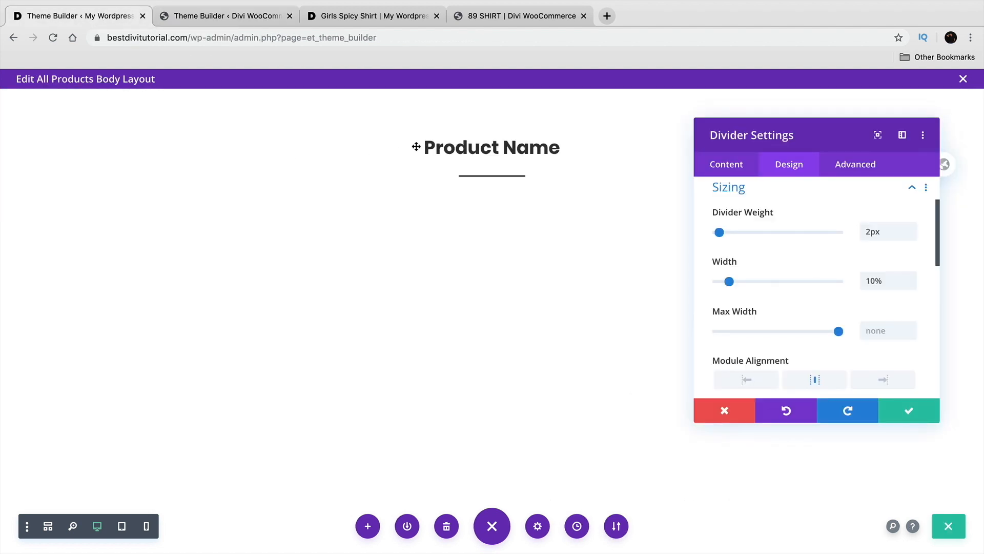
{"action": "left_click", "coordinate": [898, 413]}
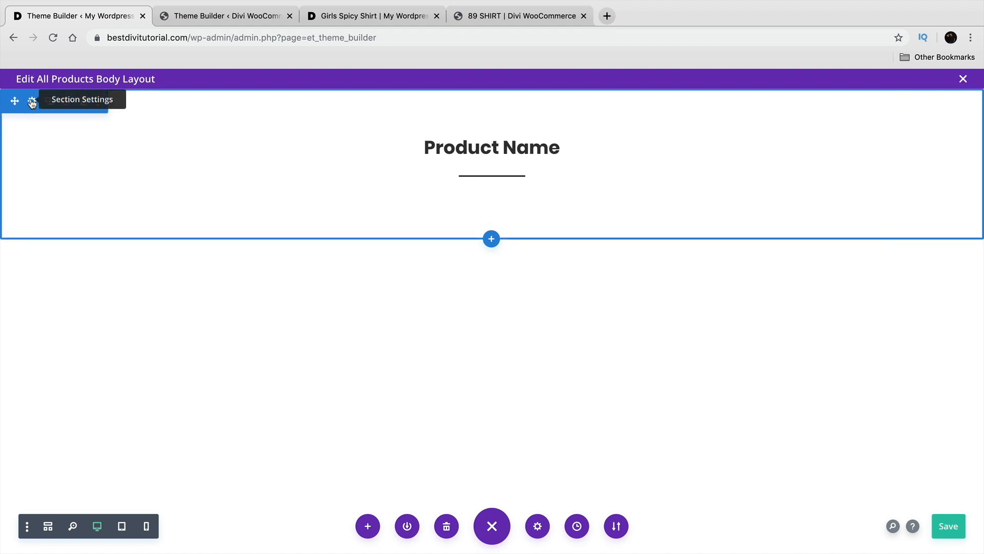
Step: Set home.jpg from the media library as the banner section's background image and save the section settings
{"action": "left_click", "coordinate": [31, 102]}
{"action": "left_click", "coordinate": [782, 264]}
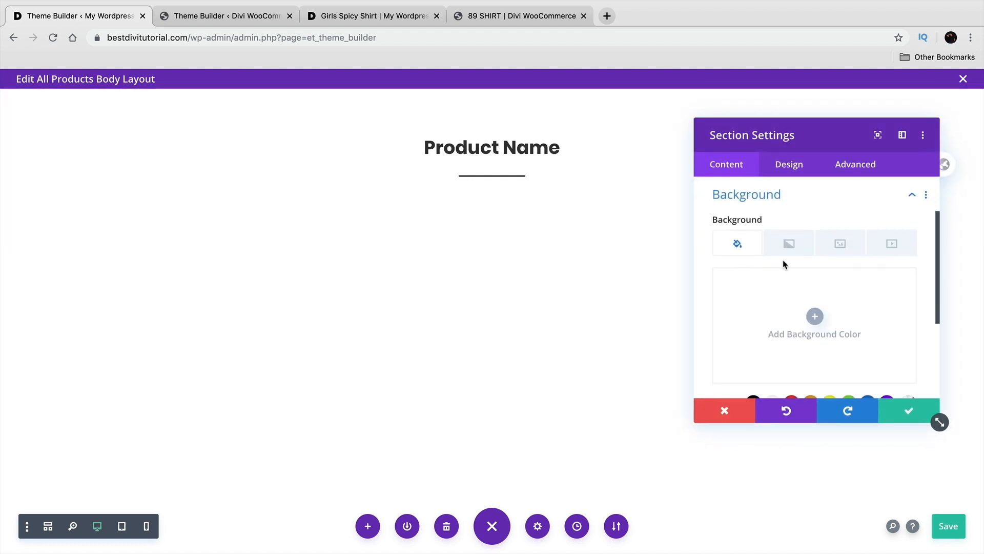
{"action": "left_click", "coordinate": [840, 244]}
{"action": "left_click", "coordinate": [816, 316]}
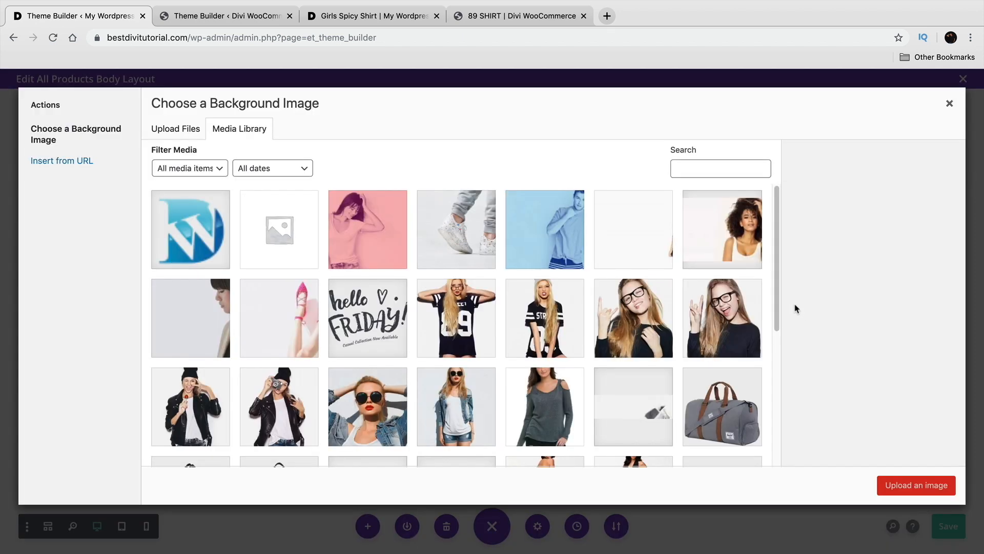
{"action": "scroll", "coordinate": [662, 303], "scroll_direction": "down", "scroll_amount": 4}
{"action": "left_click", "coordinate": [658, 320]}
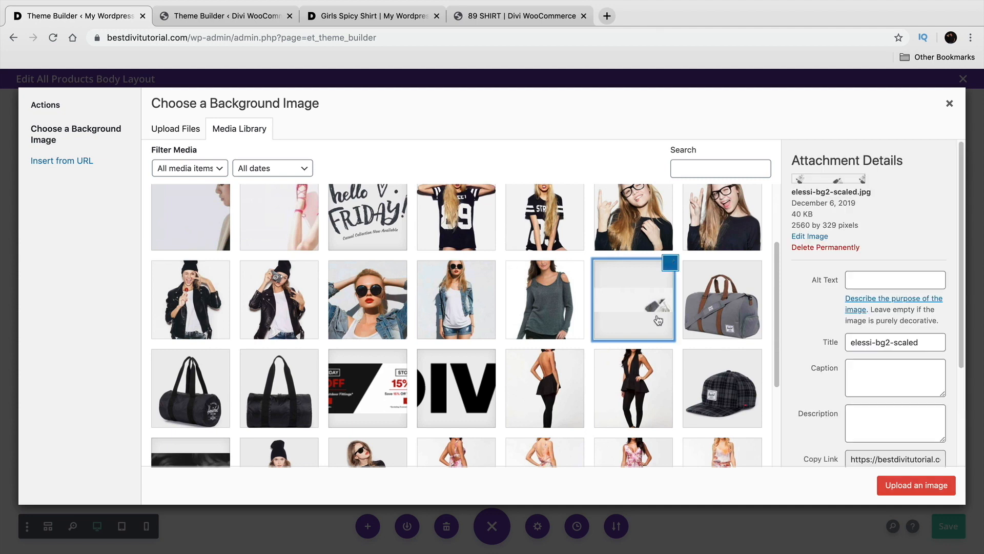
{"action": "scroll", "coordinate": [652, 347], "scroll_direction": "down", "scroll_amount": 5}
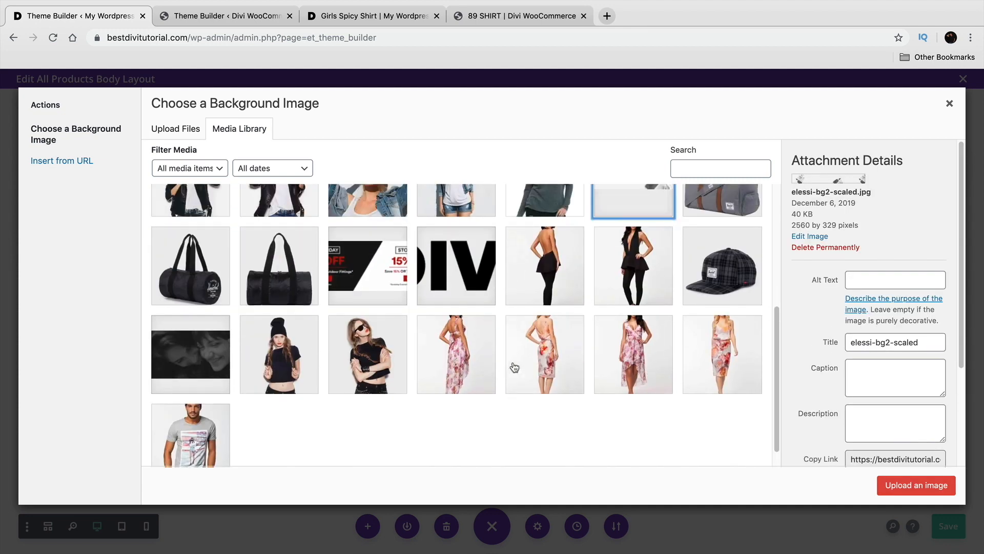
{"action": "scroll", "coordinate": [509, 367], "scroll_direction": "up", "scroll_amount": 7}
{"action": "left_click", "coordinate": [648, 237]}
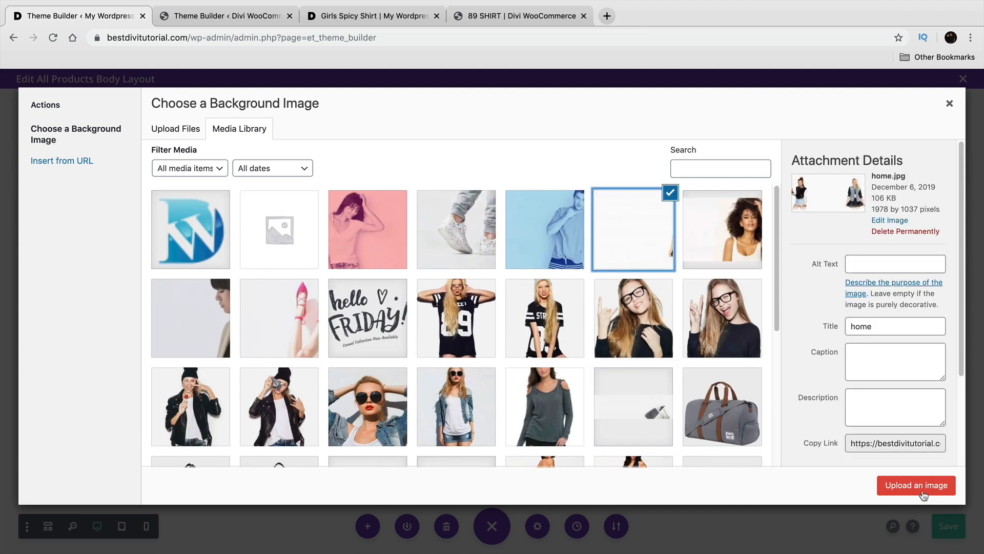
{"action": "left_click", "coordinate": [902, 485]}
{"action": "left_click_drag", "start_coordinate": [791, 126], "coordinate": [538, 177]}
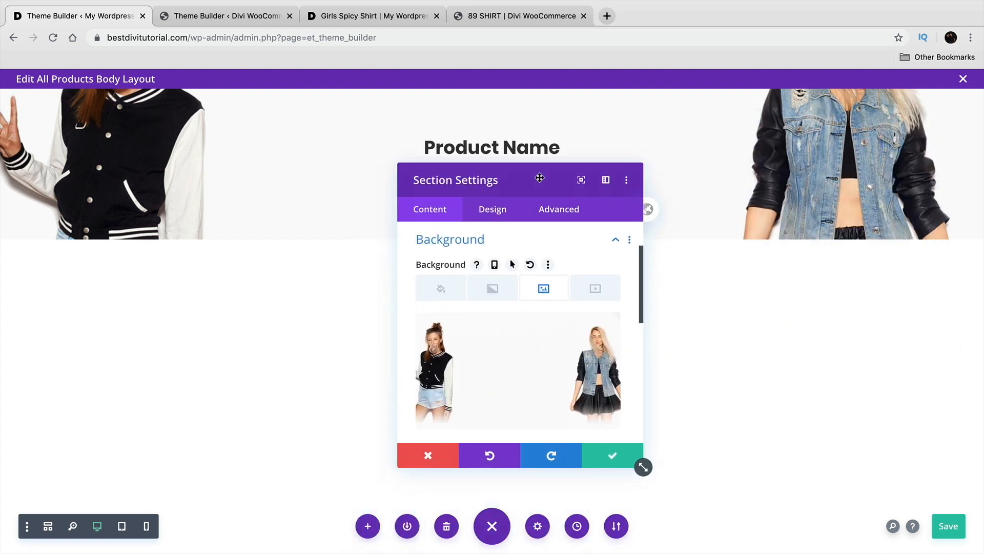
{"action": "left_click", "coordinate": [612, 455]}
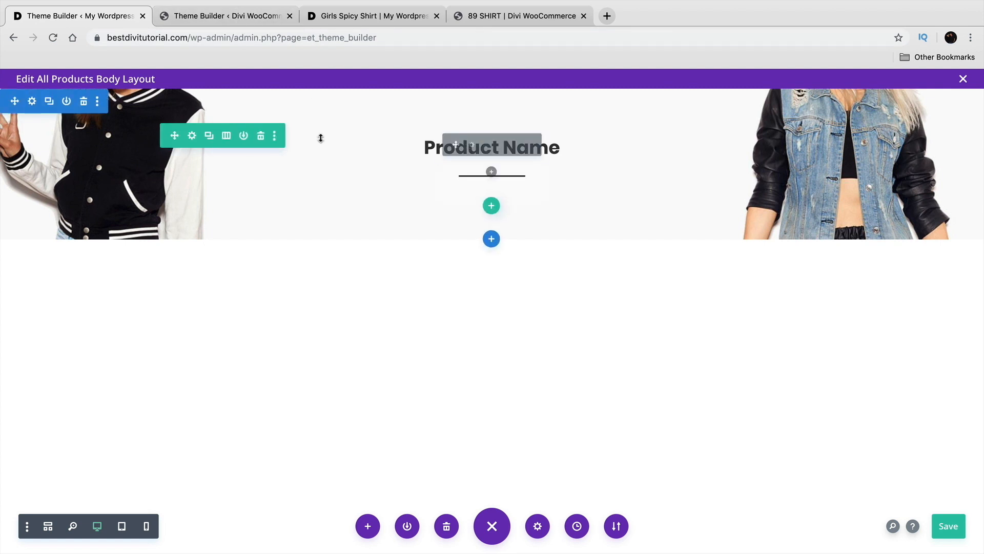
Step: Check the reference layout, then insert a regular section with a two-equal-column row below the title banner
{"action": "left_click", "coordinate": [194, 18]}
{"action": "scroll", "coordinate": [359, 317], "scroll_direction": "down", "scroll_amount": 1}
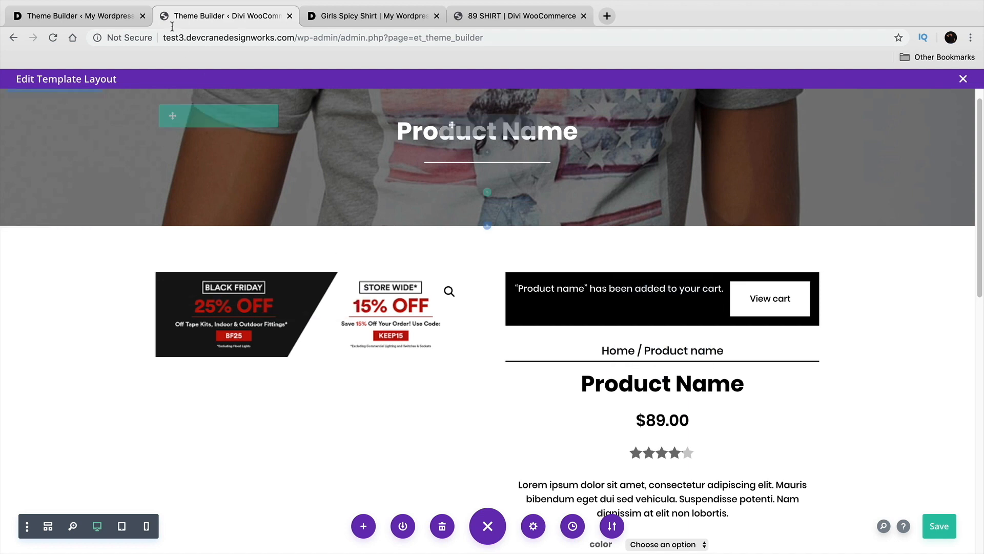
{"action": "left_click", "coordinate": [103, 17]}
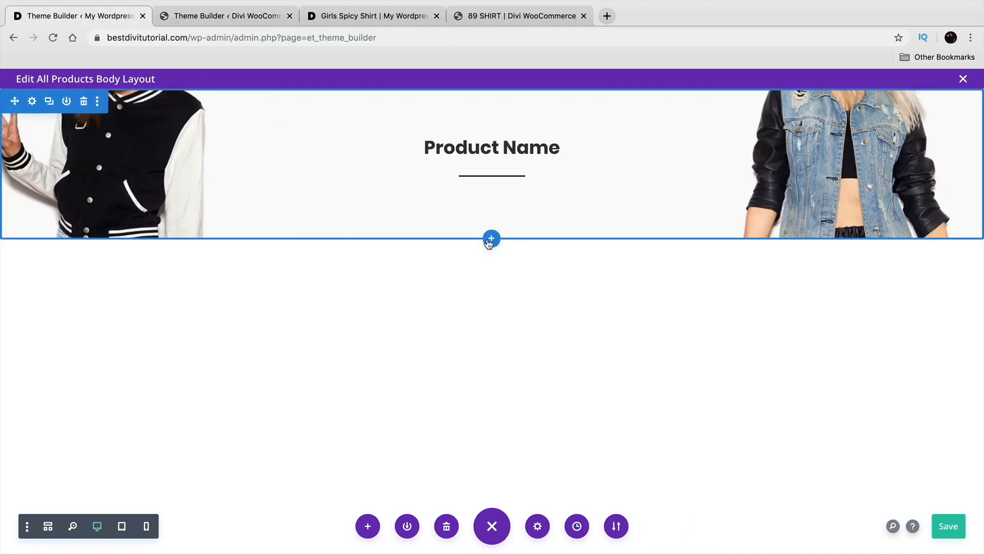
{"action": "left_click", "coordinate": [490, 239]}
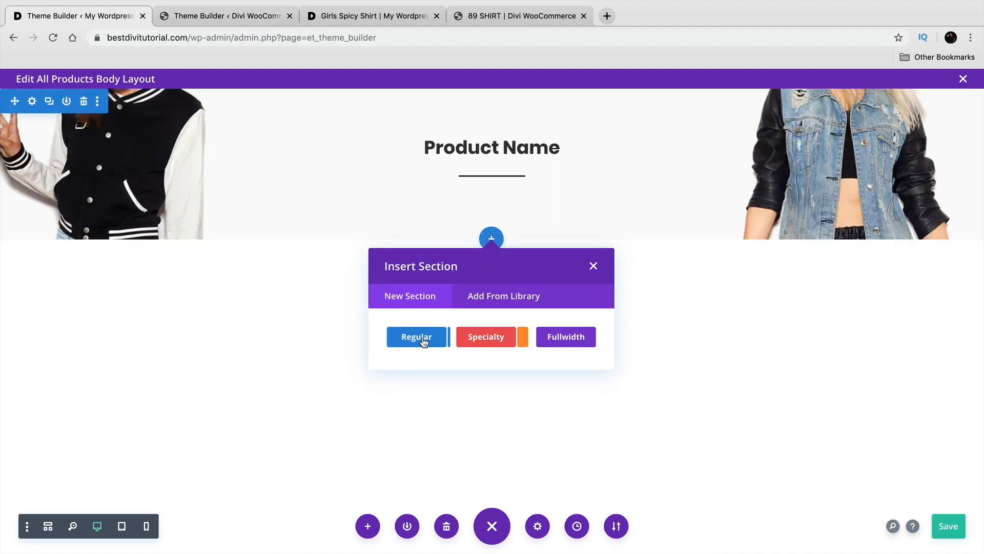
{"action": "left_click", "coordinate": [423, 342]}
{"action": "left_click", "coordinate": [503, 395]}
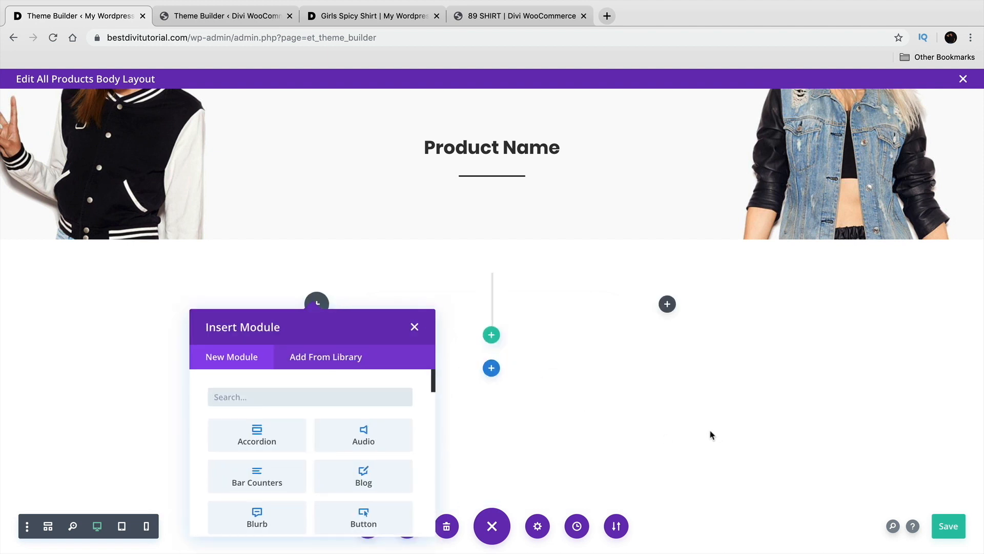
{"action": "type", "text": "woo"}
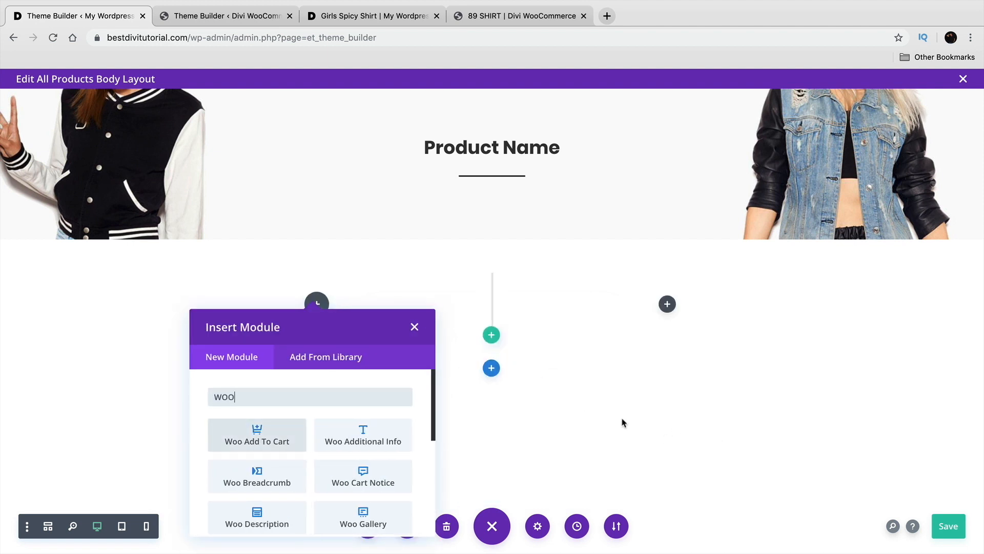
{"action": "type", "text": "c"}
{"action": "key", "text": "BackSpace"}
{"action": "key", "text": "BackSpace"}
{"action": "key", "text": "BackSpace"}
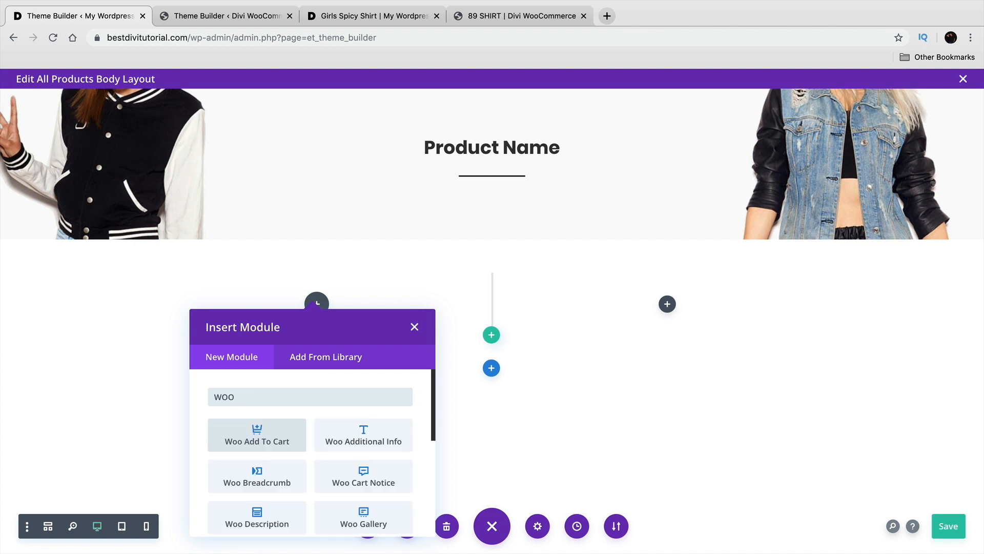
{"action": "scroll", "coordinate": [330, 428], "scroll_direction": "down", "scroll_amount": 5}
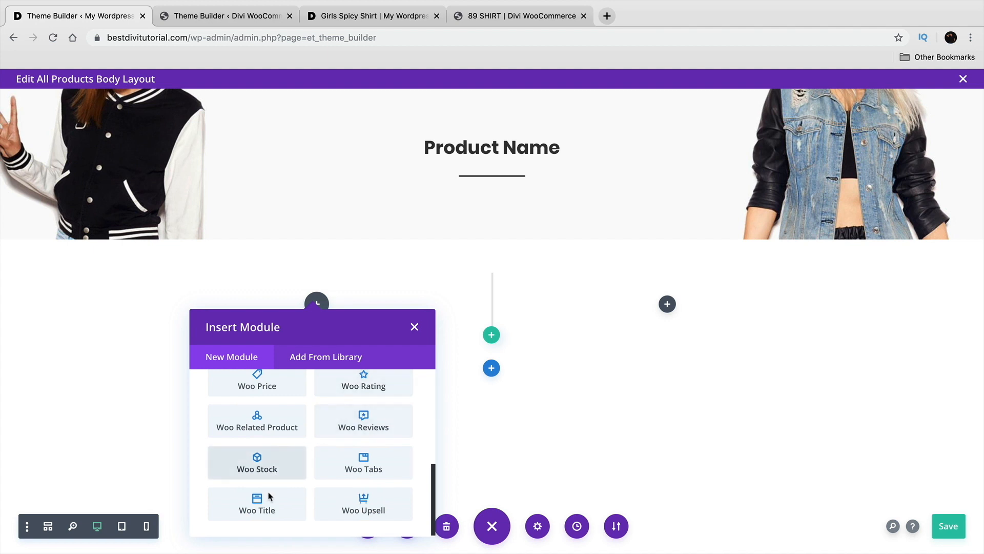
{"action": "left_click", "coordinate": [263, 517]}
{"action": "left_click", "coordinate": [428, 456]}
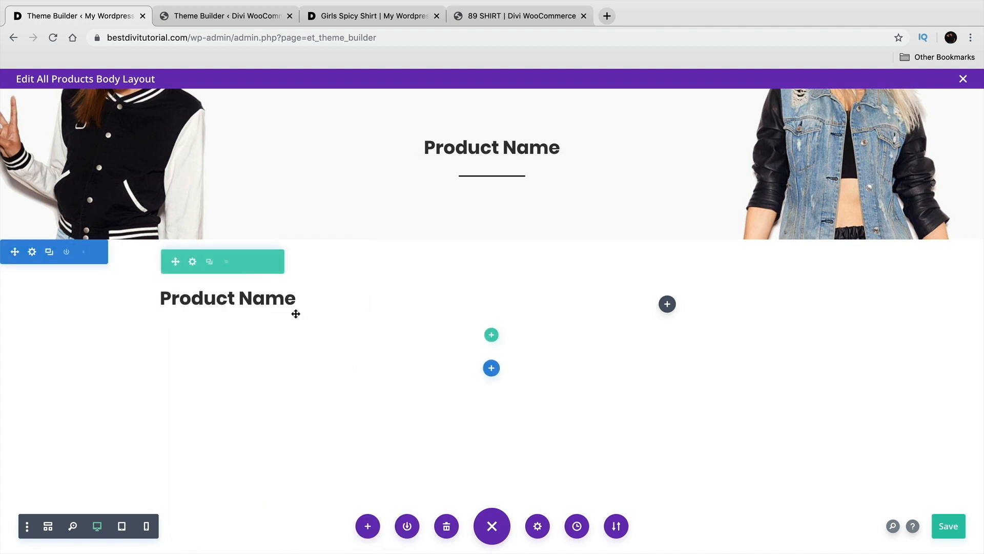
{"action": "left_click", "coordinate": [347, 297]}
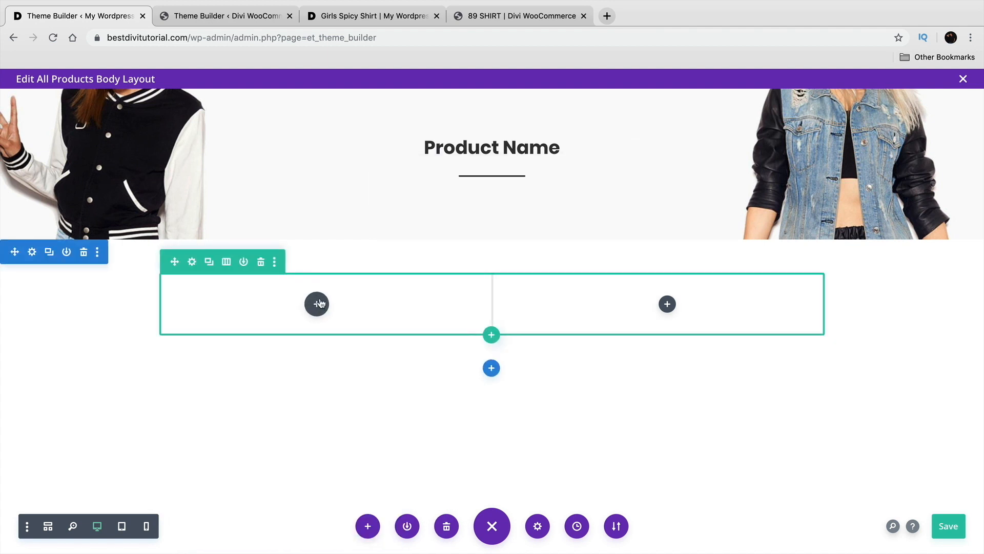
Step: Add a Woo Images module to the new row's first column with This Product as its product, and save its settings
{"action": "left_click", "coordinate": [317, 303]}
{"action": "type", "text": "woo"}
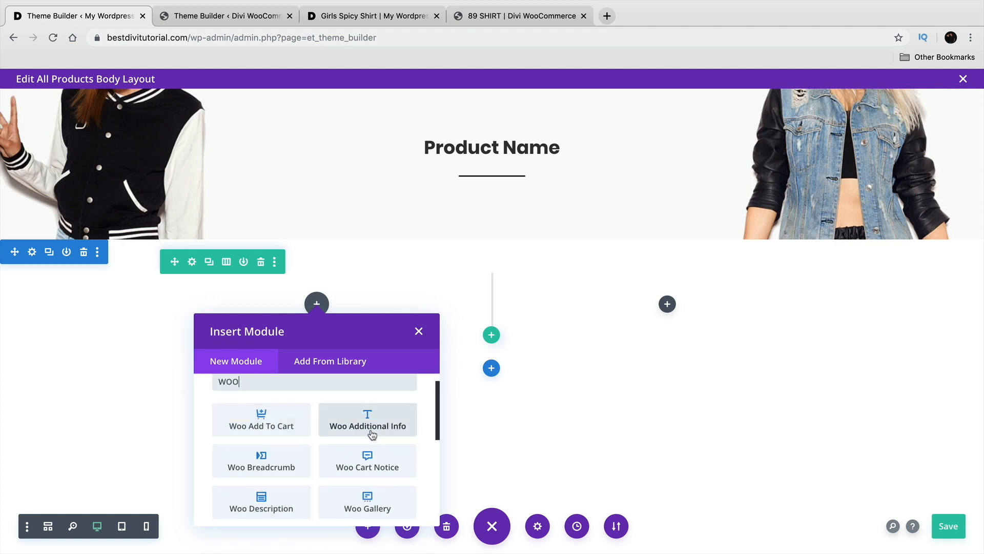
{"action": "scroll", "coordinate": [367, 436], "scroll_direction": "down", "scroll_amount": 3}
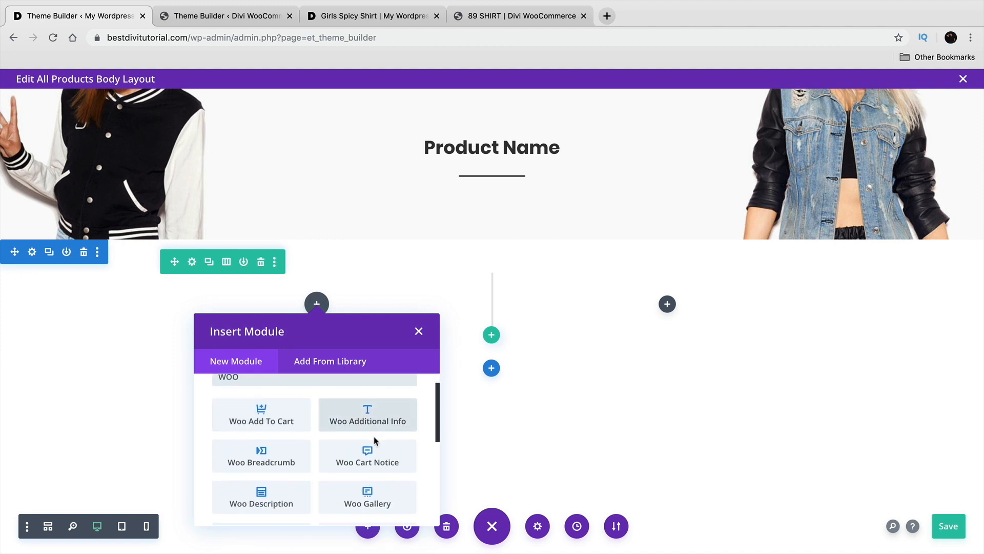
{"action": "left_click", "coordinate": [280, 481]}
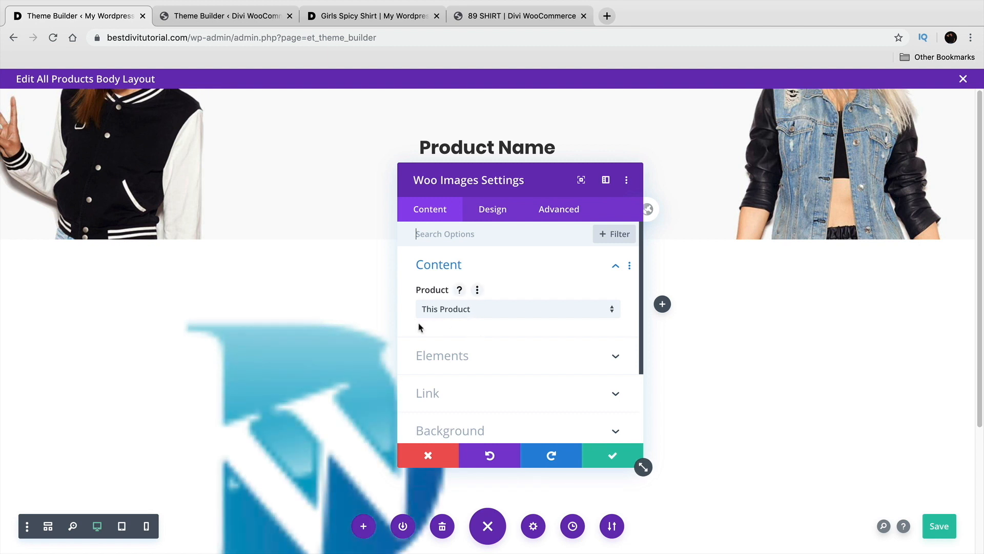
{"action": "scroll", "coordinate": [374, 308], "scroll_direction": "down", "scroll_amount": 2}
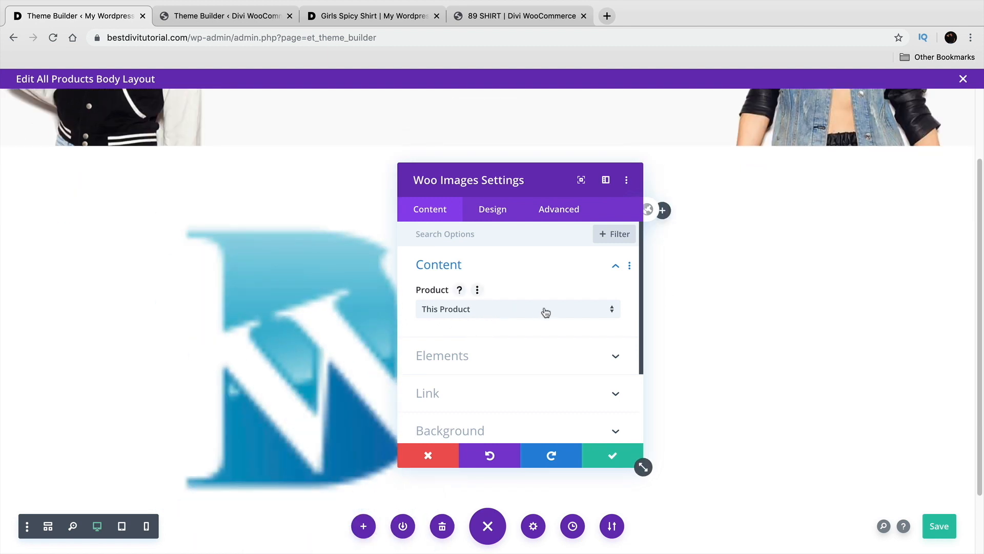
{"action": "left_click", "coordinate": [546, 313]}
{"action": "left_click", "coordinate": [539, 348]}
{"action": "left_click", "coordinate": [607, 461]}
{"action": "left_click", "coordinate": [288, 226]}
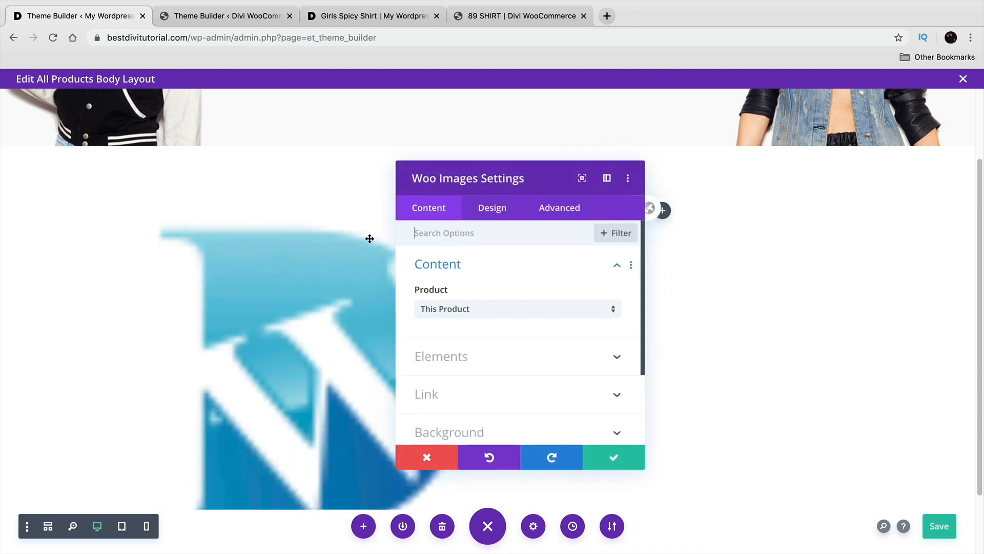
{"action": "left_click", "coordinate": [607, 461]}
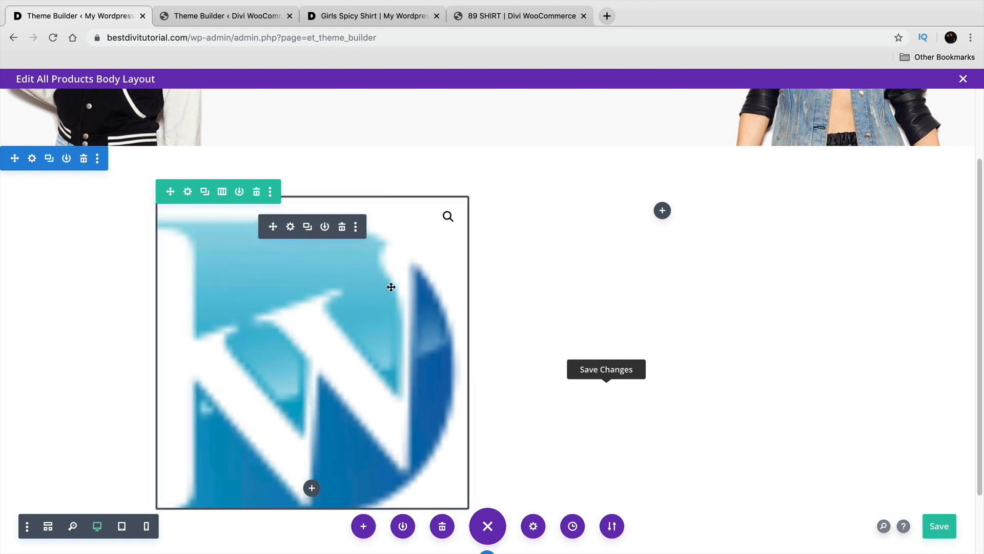
Step: Add a Woo Cart Notice module to the row's empty second column after identifying the notice module in the reference layout
{"action": "left_click", "coordinate": [662, 211]}
{"action": "left_click", "coordinate": [238, 21]}
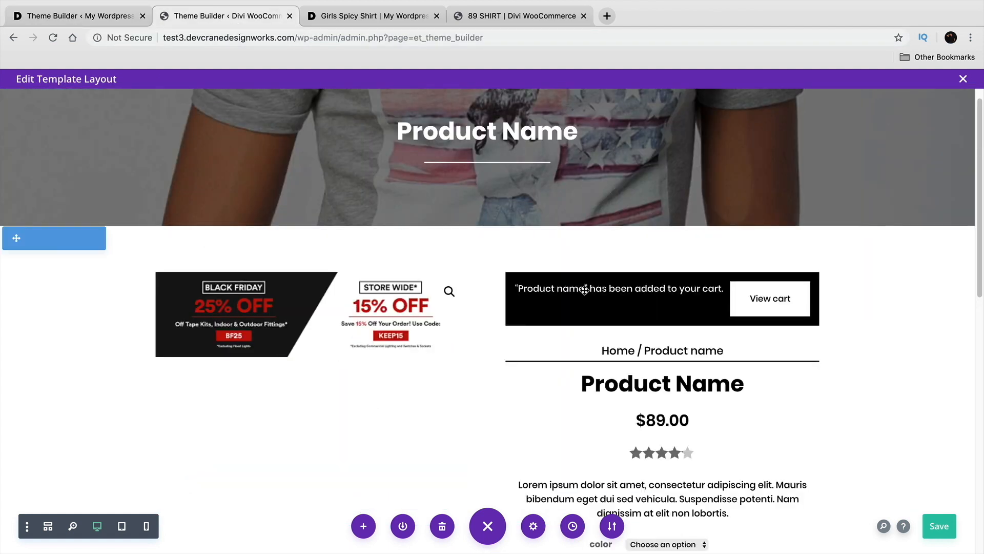
{"action": "left_click", "coordinate": [641, 279]}
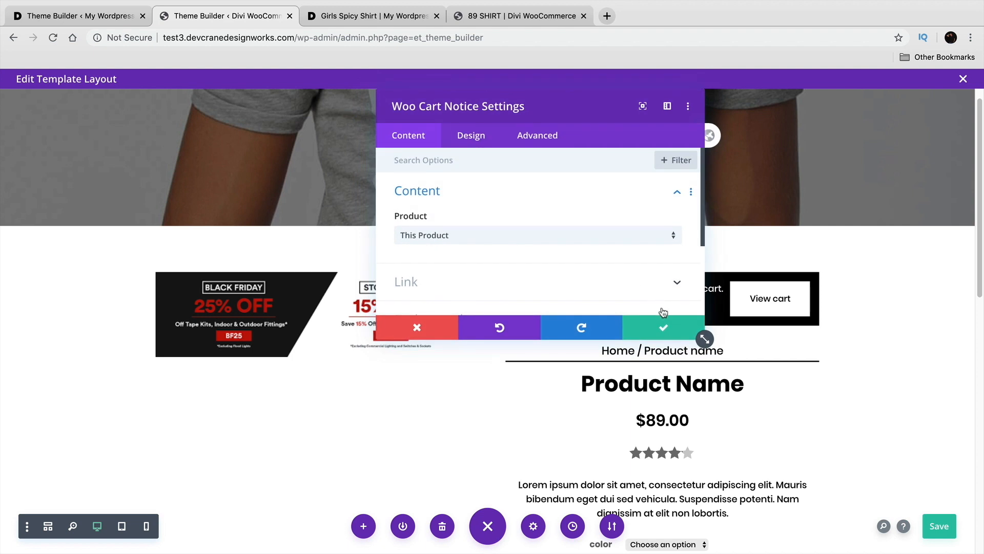
{"action": "left_click", "coordinate": [665, 330]}
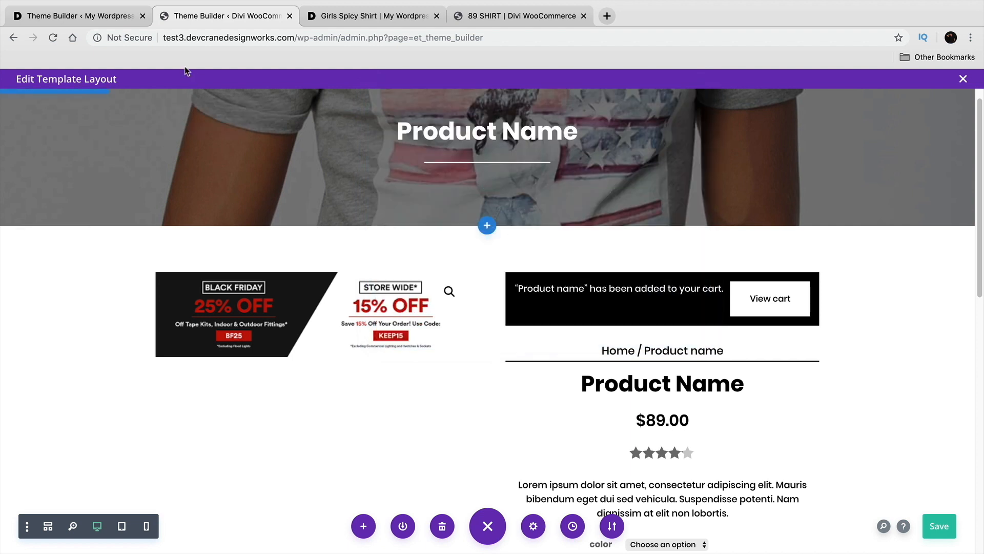
{"action": "left_click", "coordinate": [114, 20]}
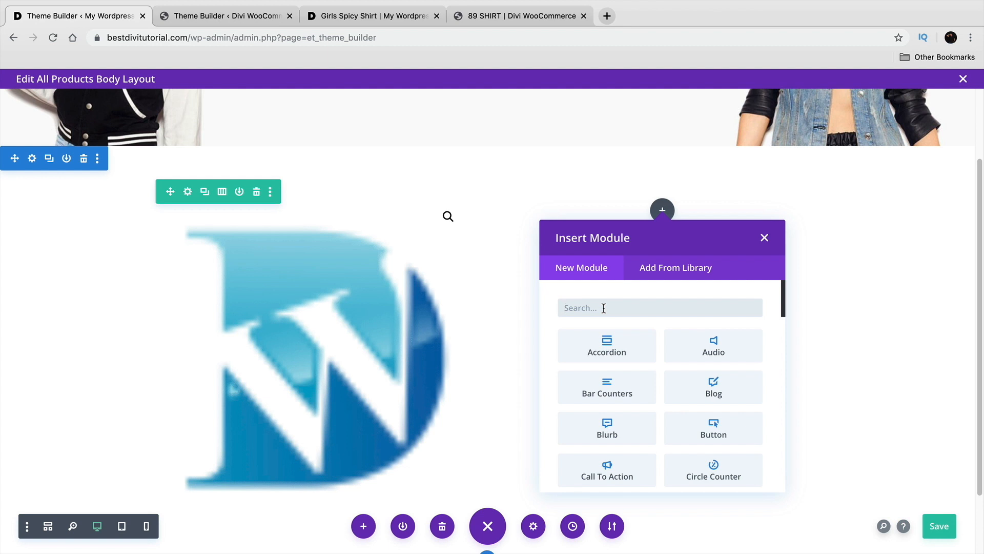
{"action": "type", "text": "woo"}
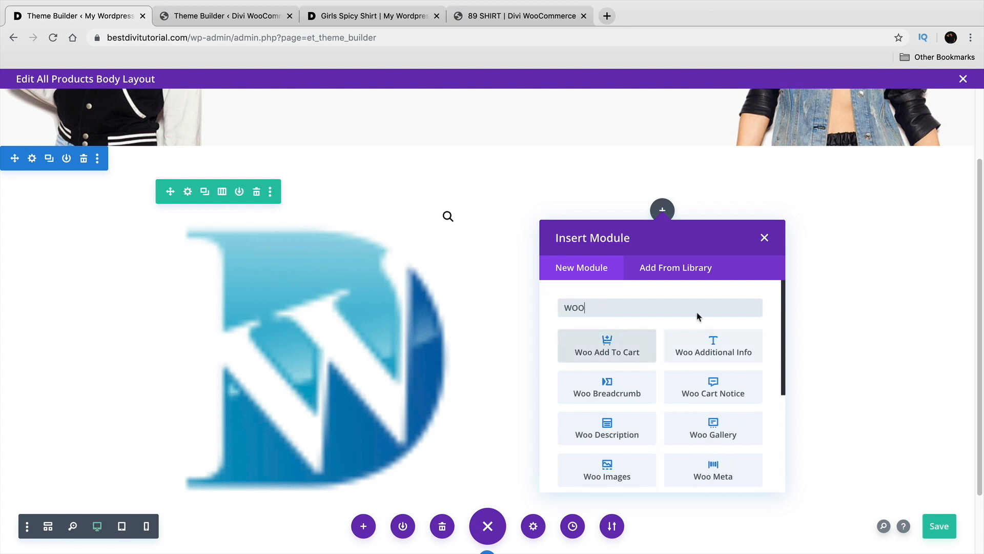
{"action": "left_click", "coordinate": [718, 391]}
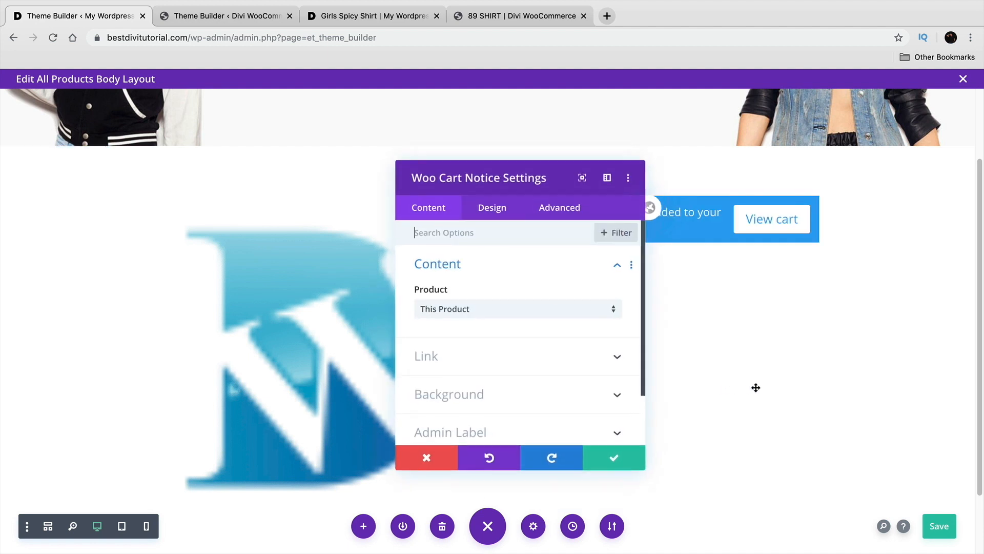
Step: Move the settings dialog clear of the cart notice and give the Woo Cart Notice a near-black background color
{"action": "left_click_drag", "start_coordinate": [512, 173], "coordinate": [281, 95]}
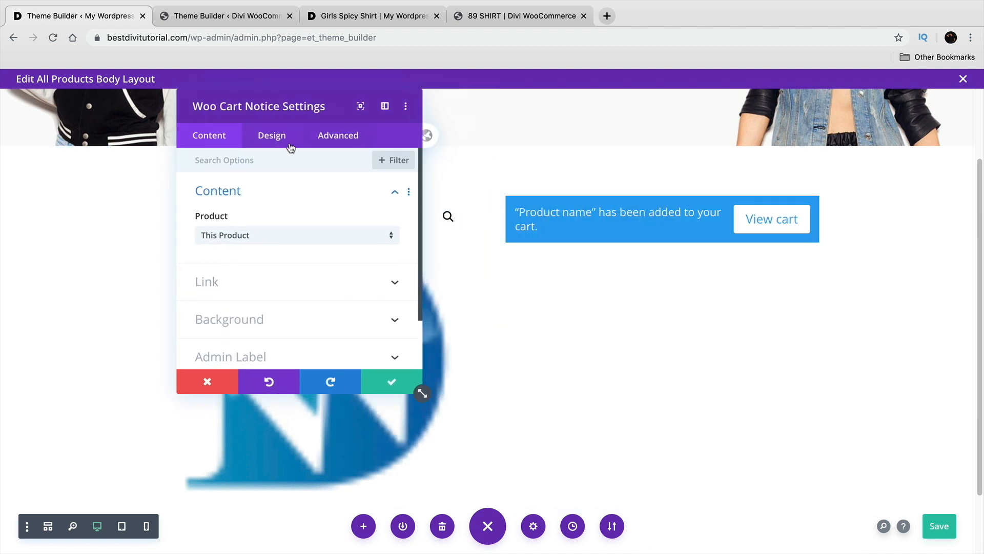
{"action": "left_click", "coordinate": [283, 139]}
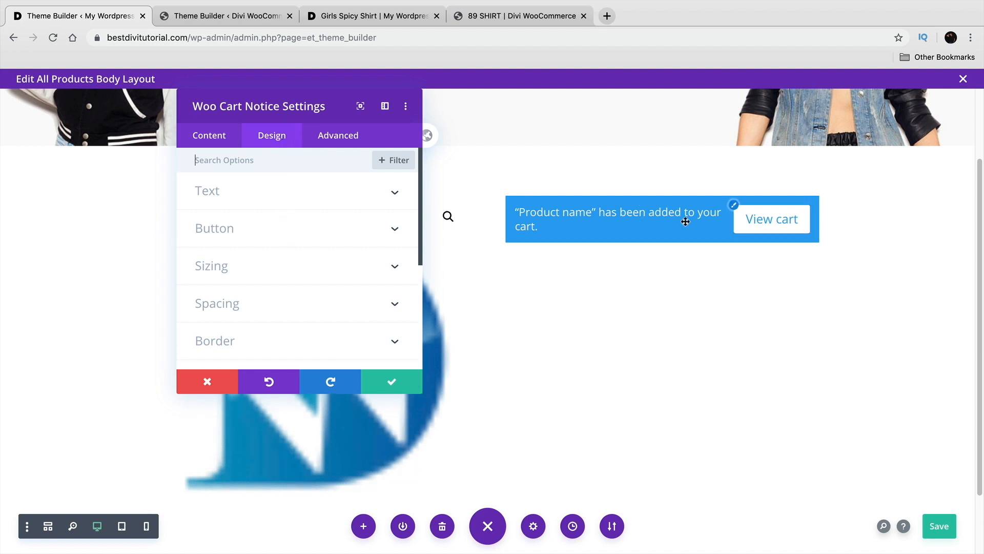
{"action": "left_click", "coordinate": [732, 206]}
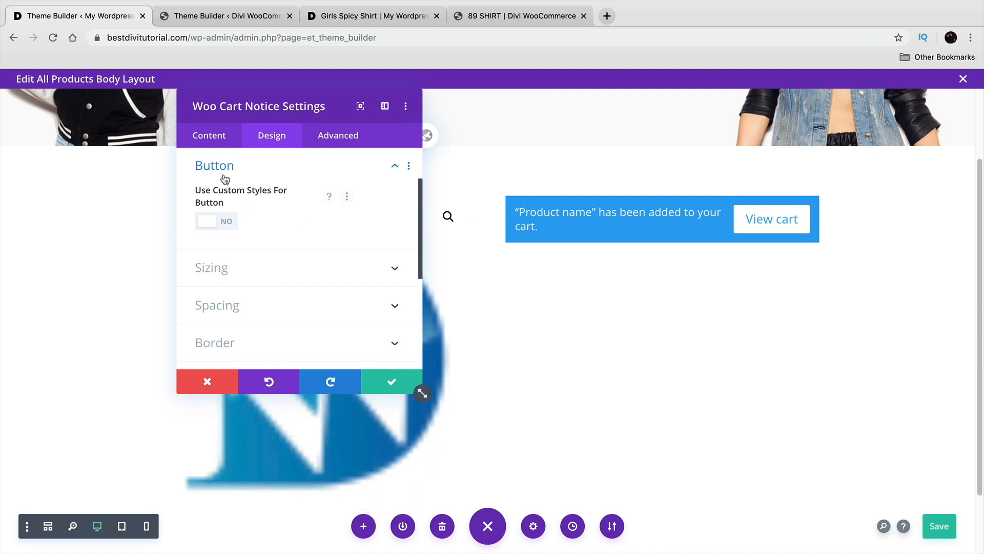
{"action": "scroll", "coordinate": [260, 262], "scroll_direction": "up", "scroll_amount": 2}
{"action": "left_click", "coordinate": [205, 134]}
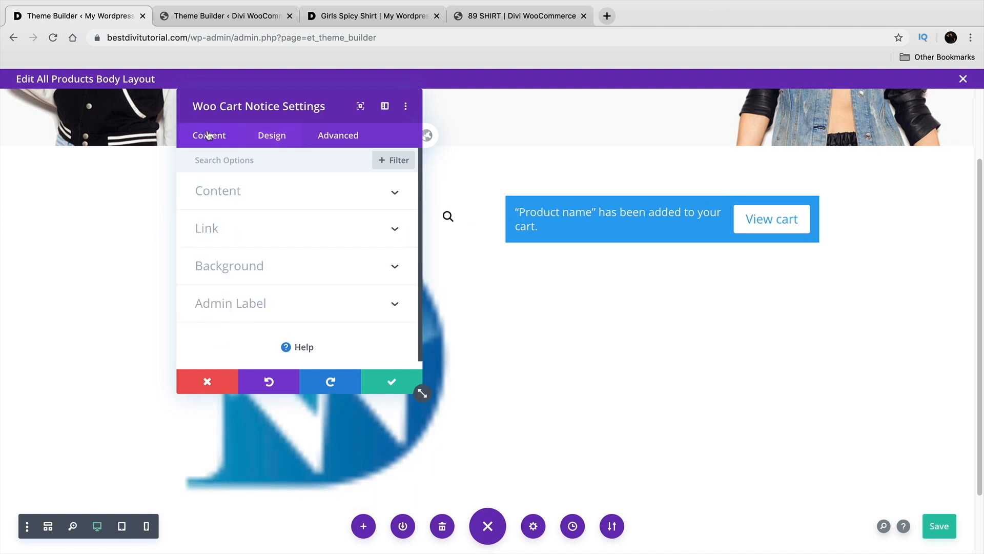
{"action": "left_click", "coordinate": [236, 267]}
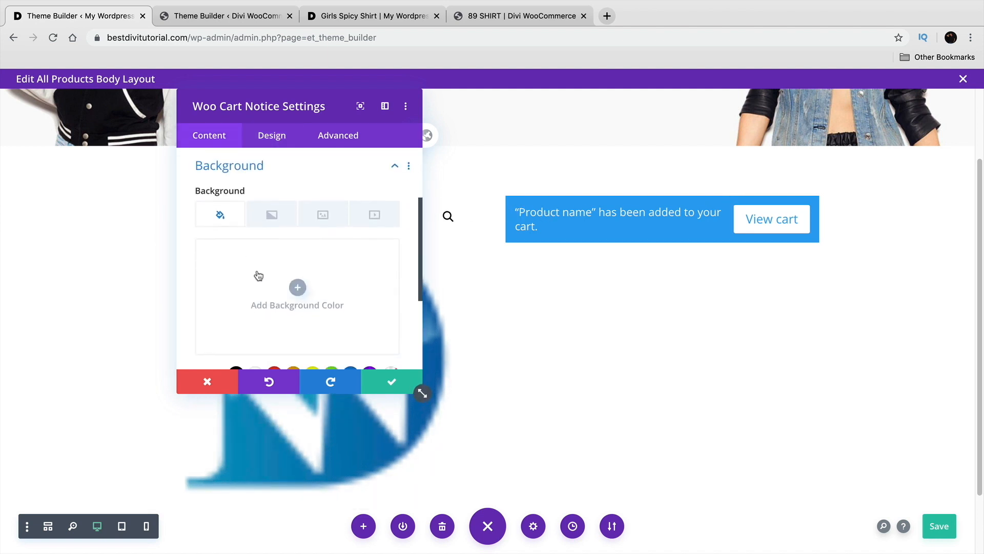
{"action": "left_click", "coordinate": [297, 287]}
{"action": "left_click_drag", "start_coordinate": [306, 317], "coordinate": [314, 356]}
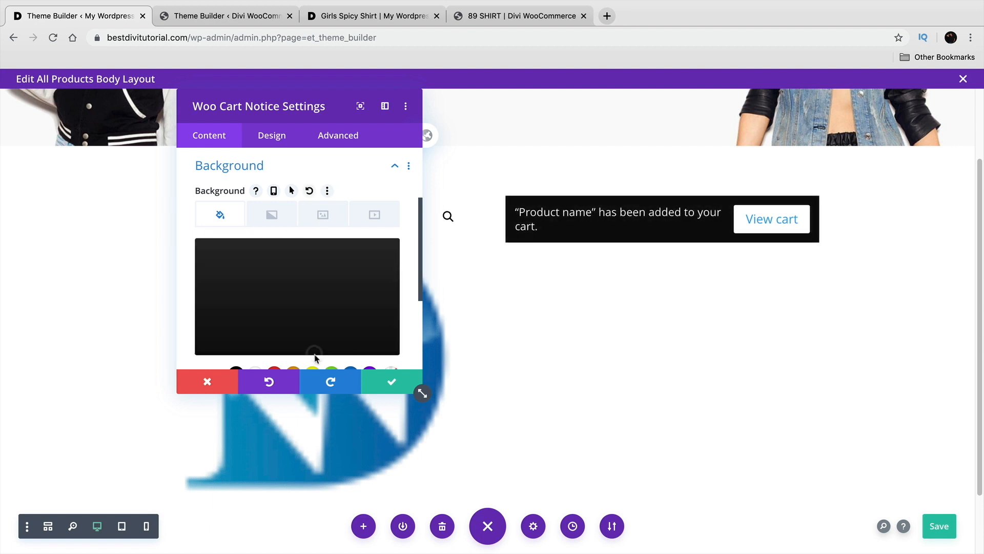
Step: Set the cart notice's text font to Poppins, enable custom button styles with black (#000000) button text, and save the module
{"action": "left_click", "coordinate": [275, 137]}
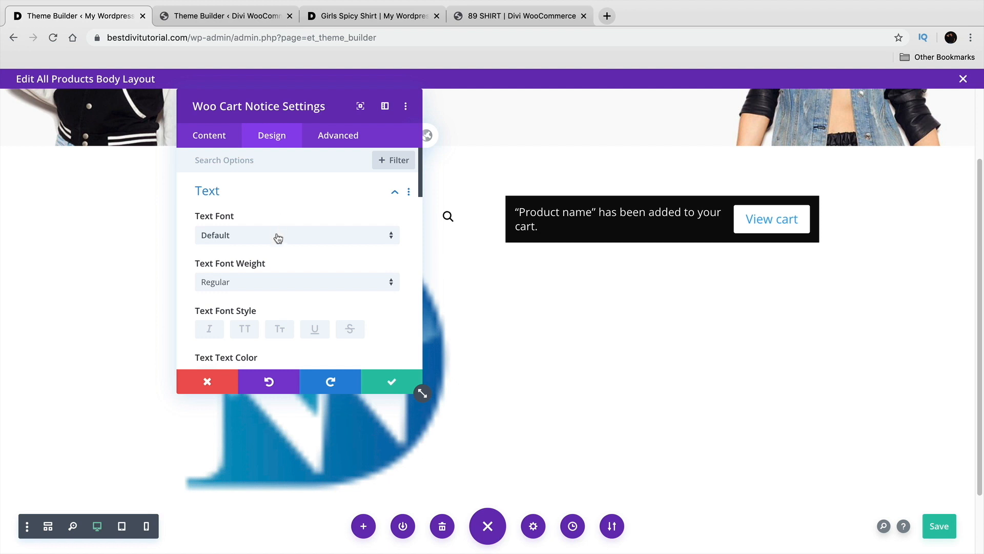
{"action": "left_click", "coordinate": [278, 237]}
{"action": "left_click", "coordinate": [267, 188]}
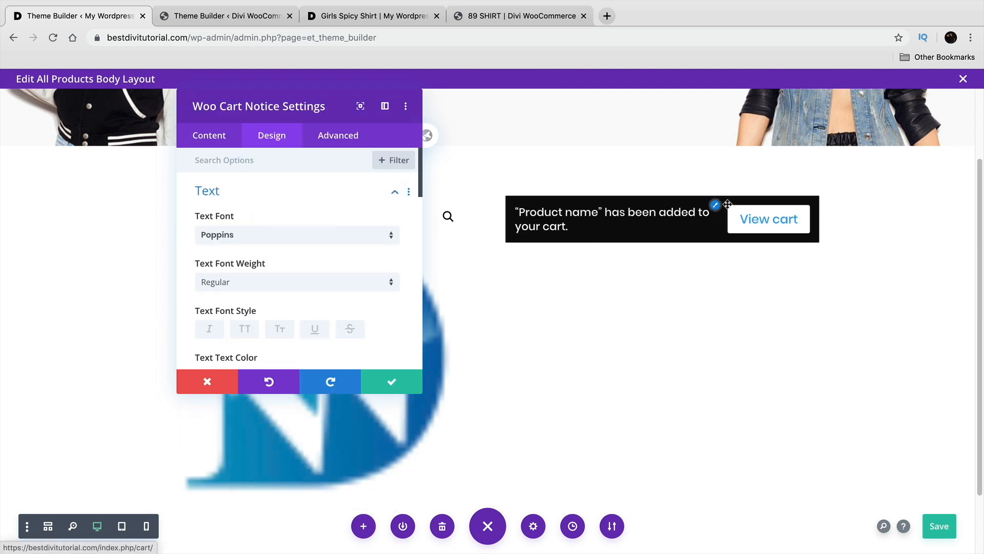
{"action": "left_click", "coordinate": [715, 208]}
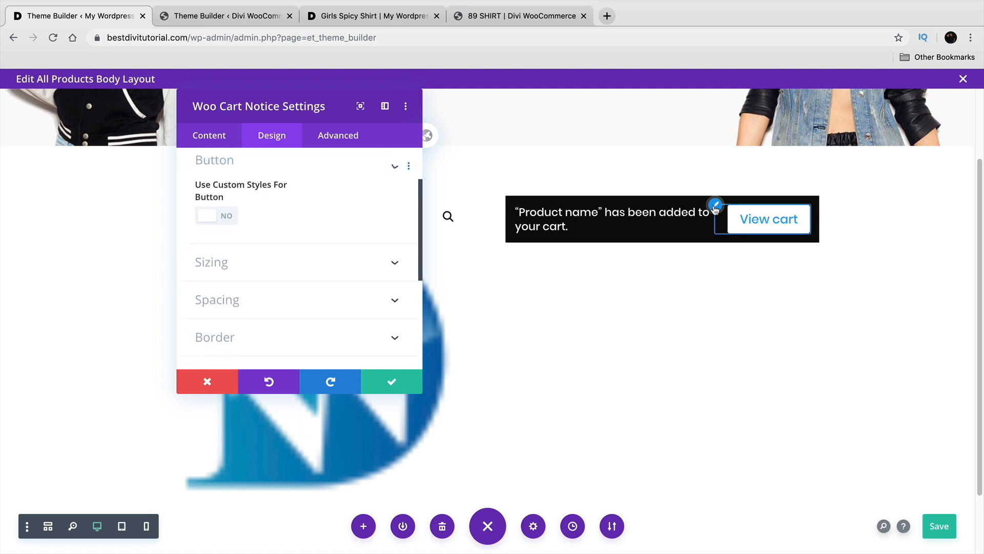
{"action": "left_click", "coordinate": [207, 221]}
{"action": "left_click", "coordinate": [239, 327]}
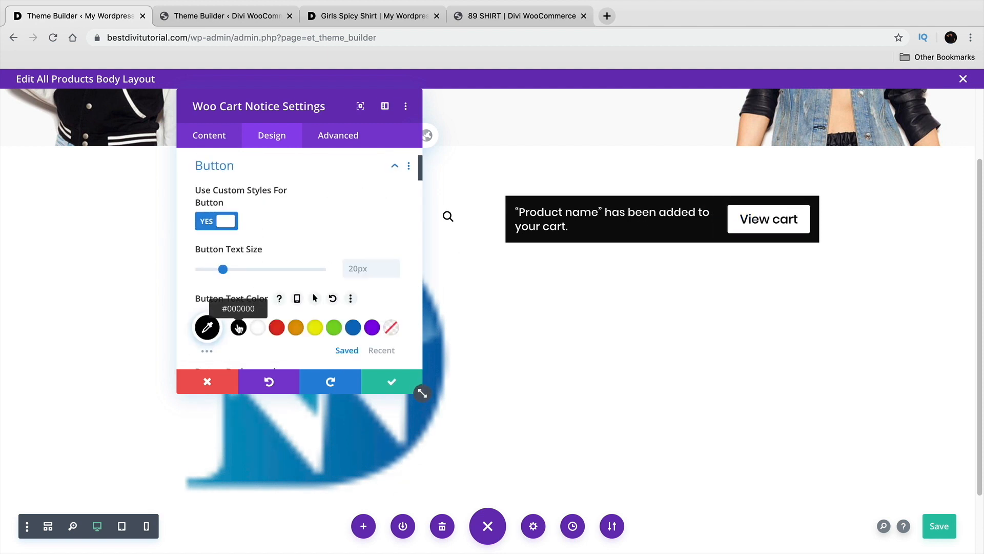
{"action": "left_click", "coordinate": [393, 382]}
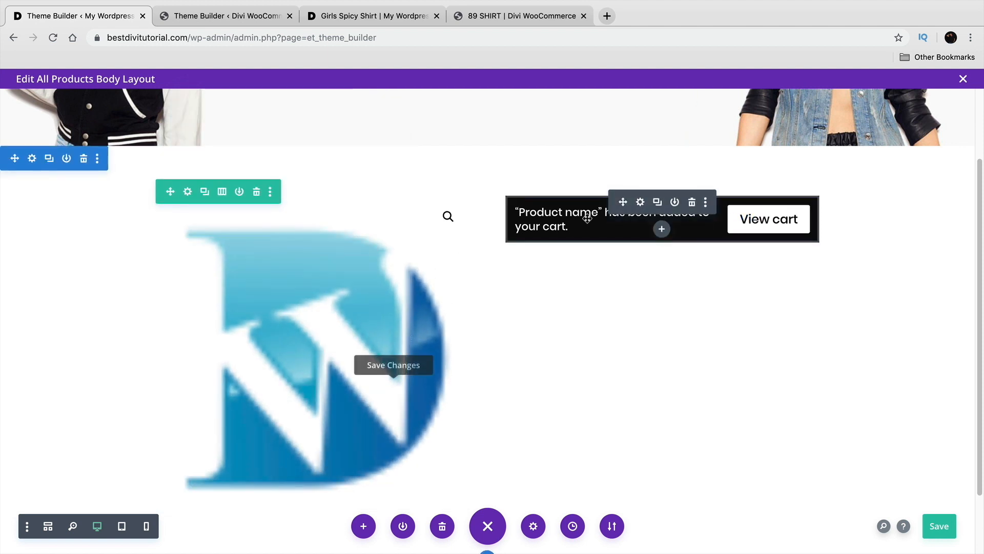
Step: Identify the module below the cart notice in the reference layout, and add a matching Woo Breadcrumb module below the template's cart notice
{"action": "left_click", "coordinate": [244, 17]}
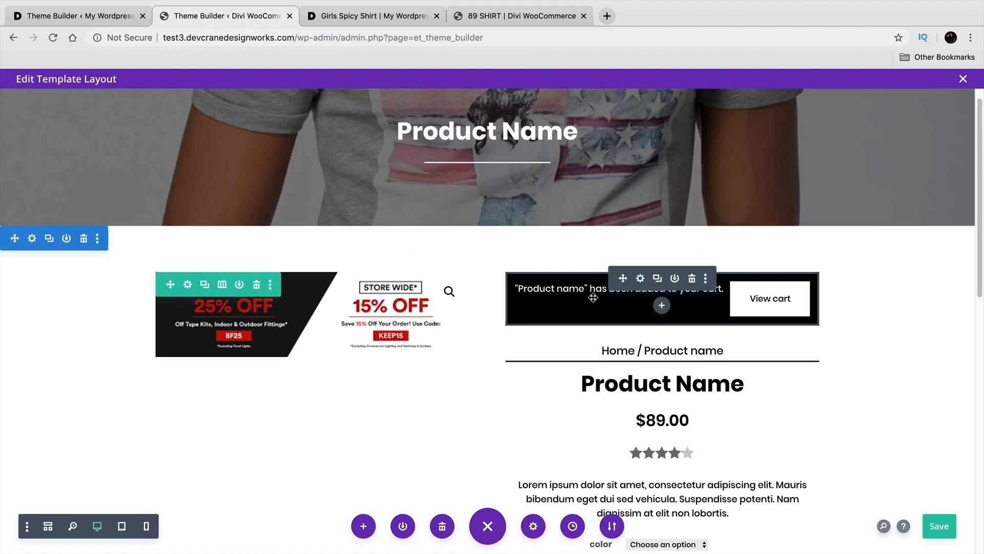
{"action": "left_click", "coordinate": [639, 345]}
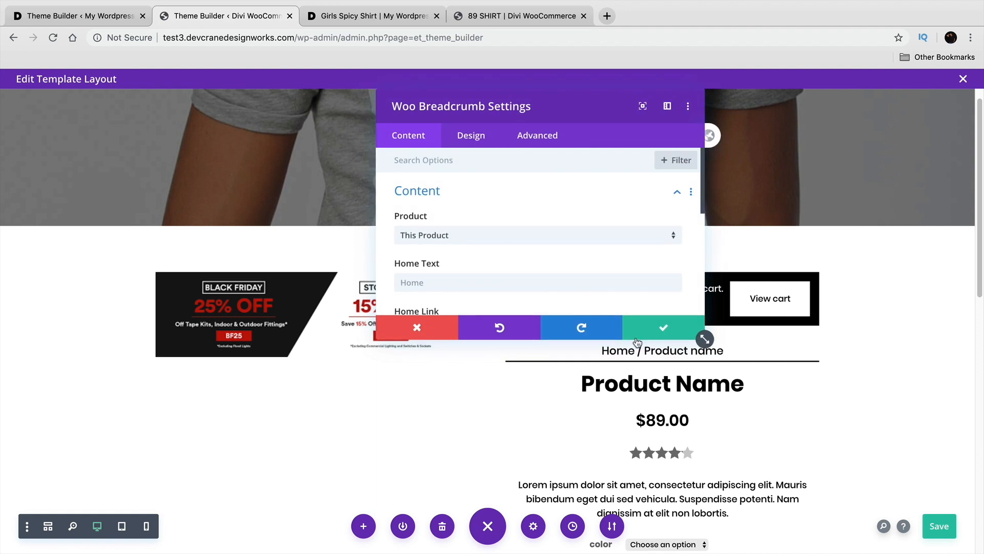
{"action": "left_click", "coordinate": [661, 338]}
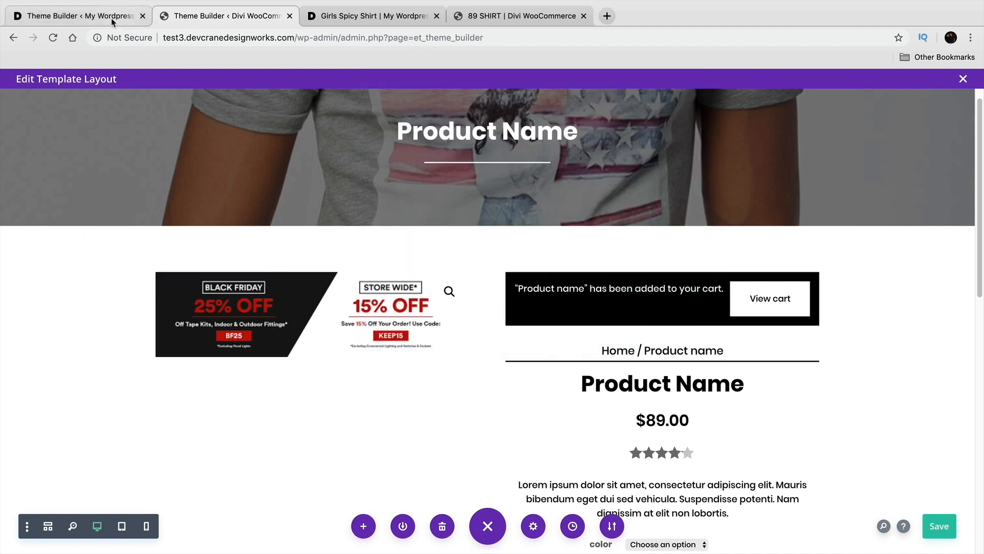
{"action": "left_click", "coordinate": [80, 15]}
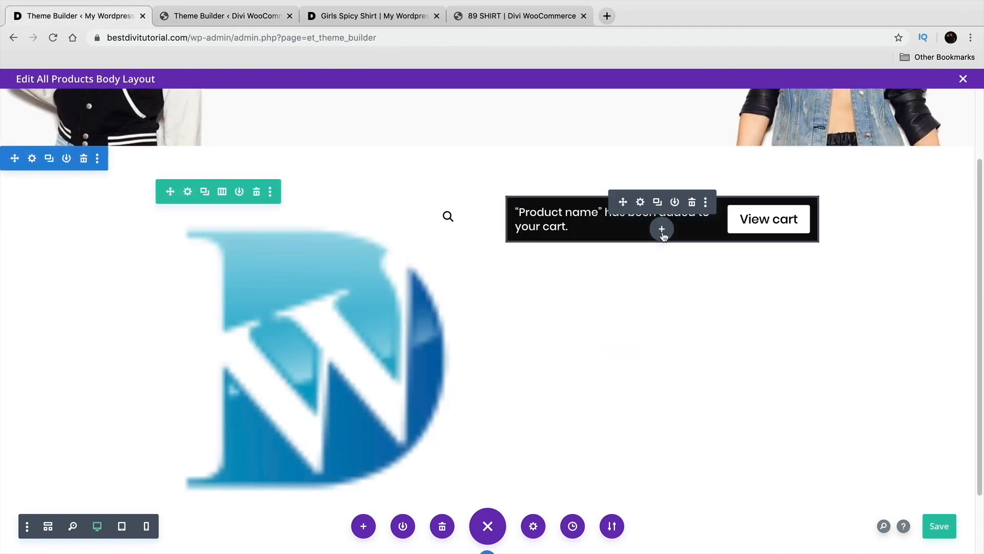
{"action": "left_click", "coordinate": [662, 230]}
{"action": "type", "text": "BRE"}
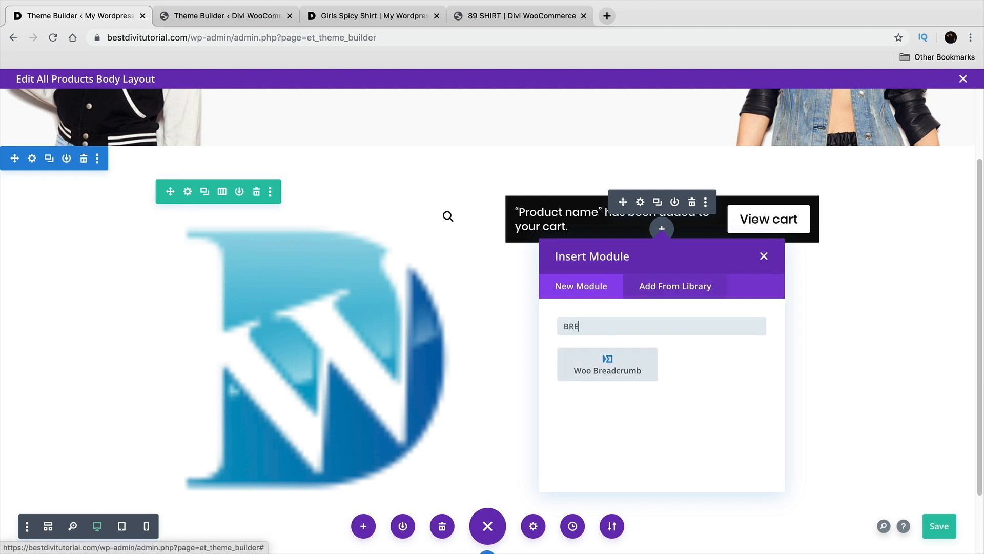
{"action": "type", "text": "A"}
{"action": "left_click", "coordinate": [608, 366]}
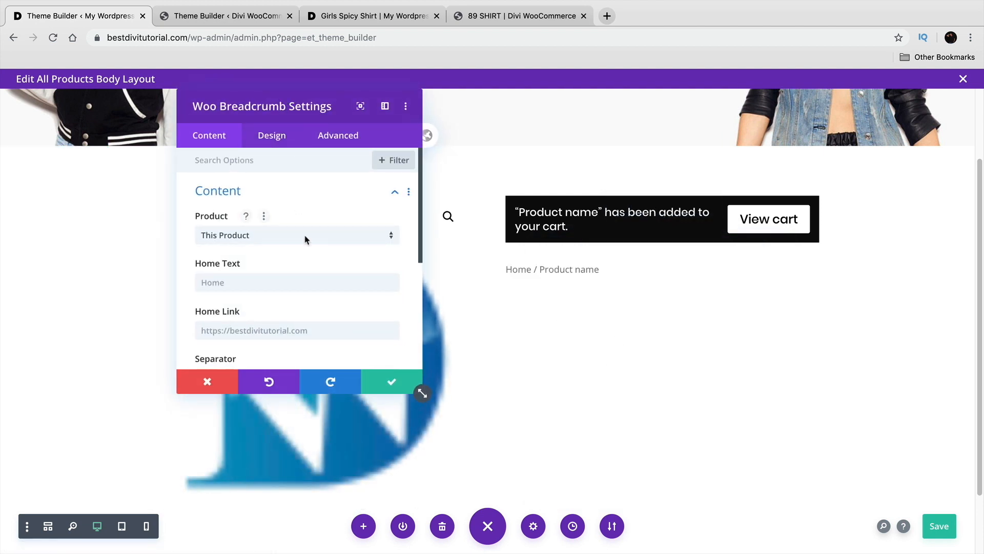
Step: Style the breadcrumb text with the Poppins font, Bold weight and black color
{"action": "left_click", "coordinate": [269, 139]}
{"action": "left_click", "coordinate": [265, 200]}
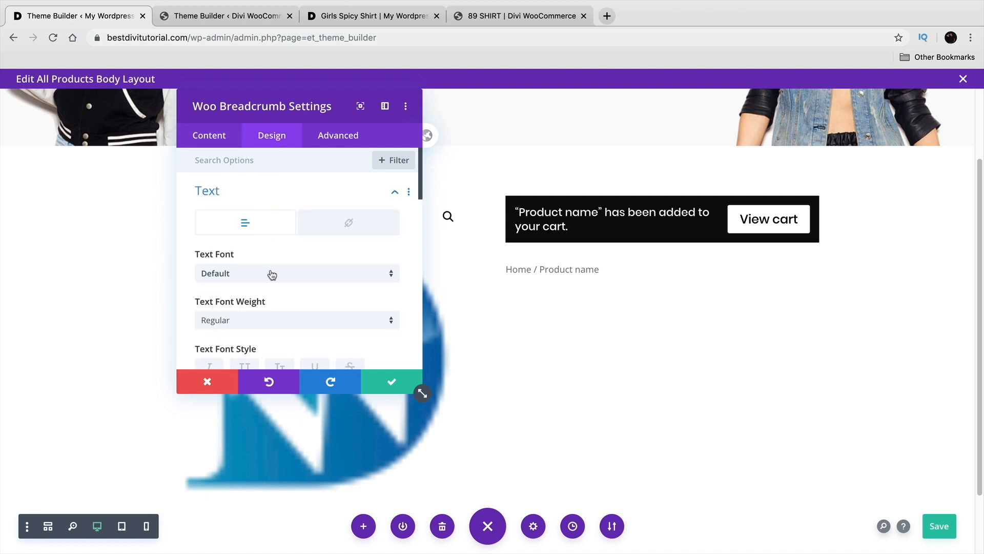
{"action": "left_click", "coordinate": [272, 276]}
{"action": "left_click", "coordinate": [271, 198]}
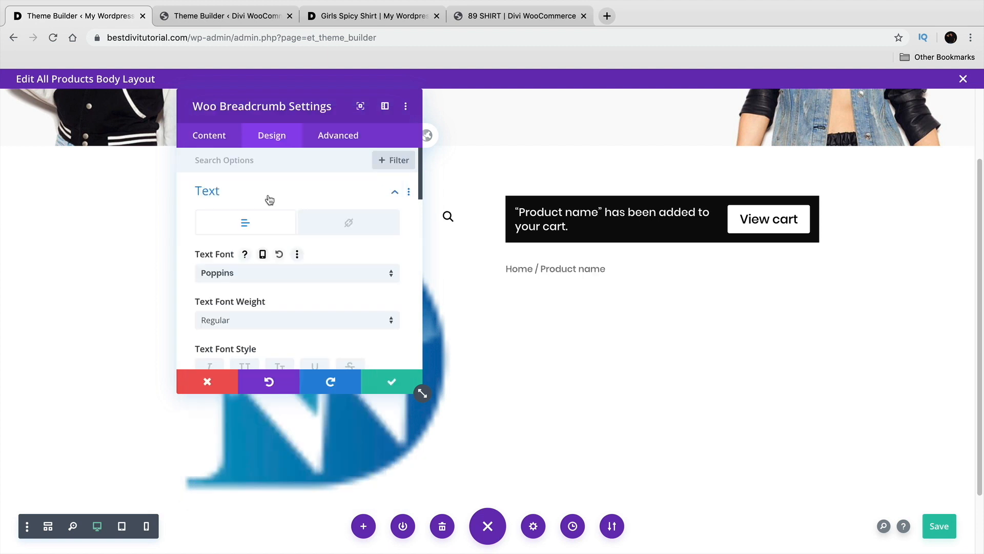
{"action": "left_click", "coordinate": [281, 319]}
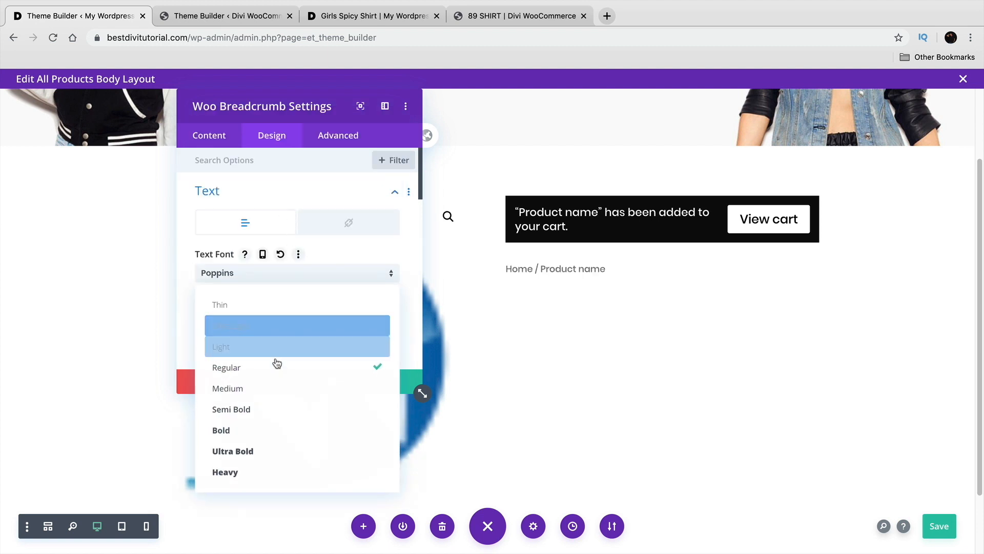
{"action": "left_click", "coordinate": [287, 430]}
{"action": "scroll", "coordinate": [300, 349], "scroll_direction": "down", "scroll_amount": 3}
{"action": "left_click", "coordinate": [238, 313]}
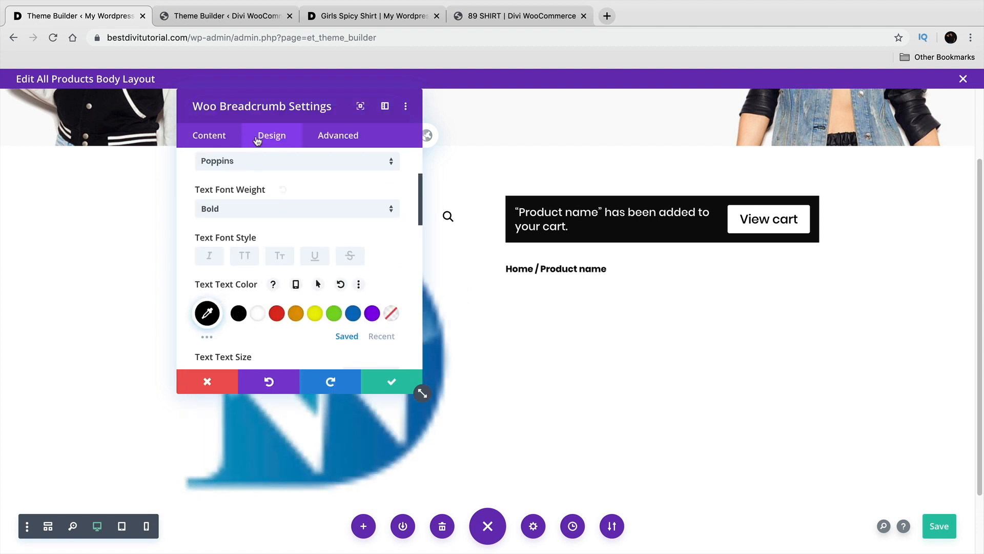
Step: Compare with the reference layout, then enlarge the breadcrumb text, center-align it, and save the module settings
{"action": "left_click", "coordinate": [239, 18]}
{"action": "key", "text": "ctrl+shift+Tab"}
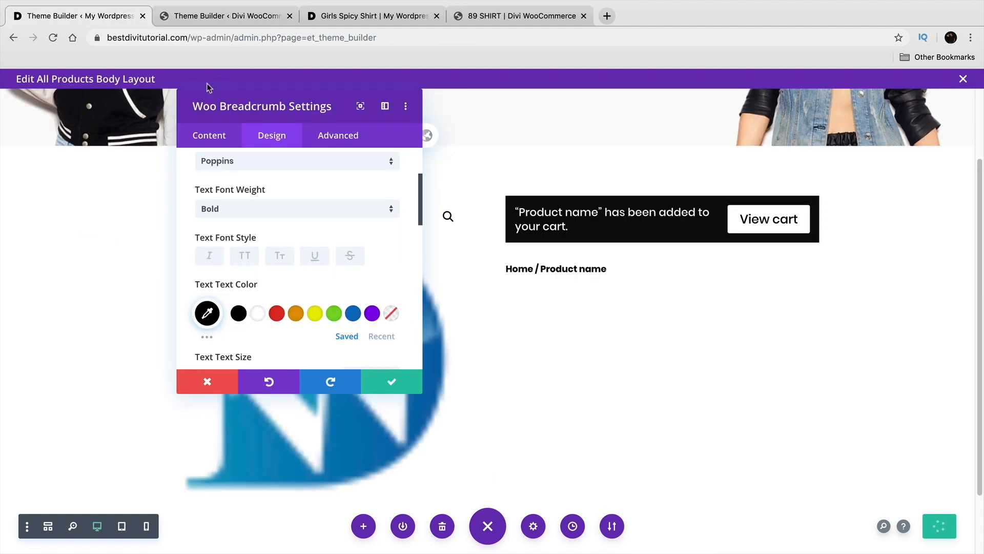
{"action": "scroll", "coordinate": [306, 270], "scroll_direction": "down", "scroll_amount": 3}
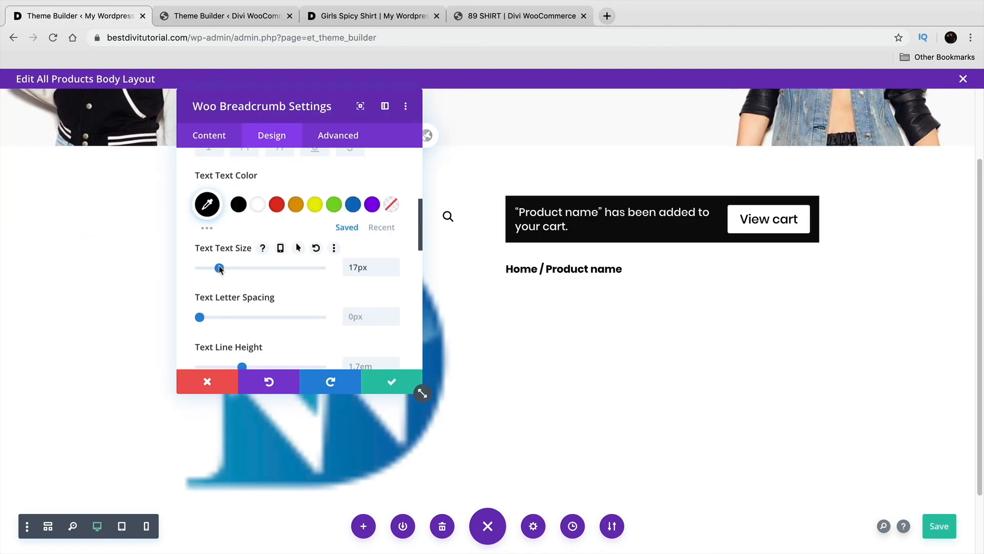
{"action": "left_click_drag", "start_coordinate": [220, 267], "coordinate": [223, 267]}
{"action": "scroll", "coordinate": [248, 278], "scroll_direction": "down", "scroll_amount": 5}
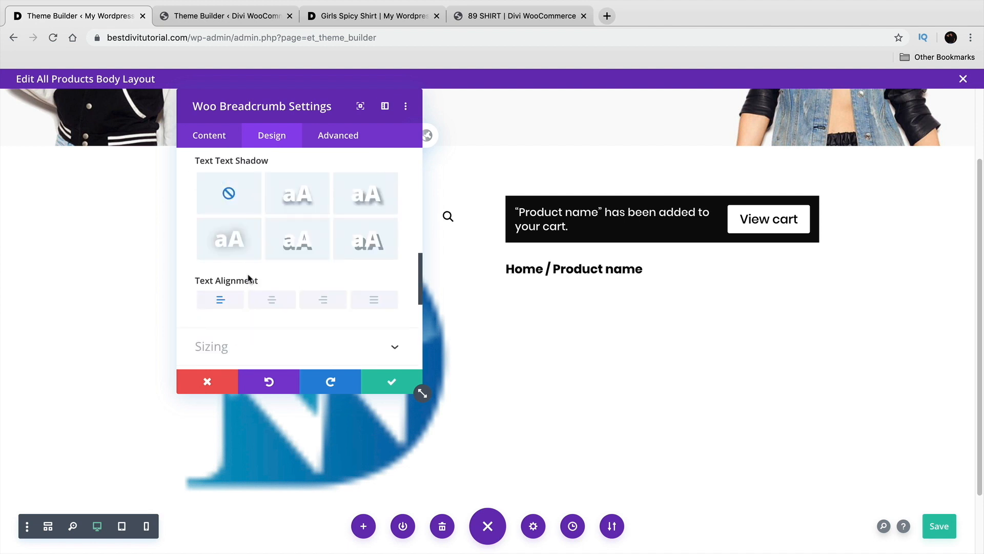
{"action": "left_click", "coordinate": [261, 299]}
{"action": "left_click", "coordinate": [389, 385]}
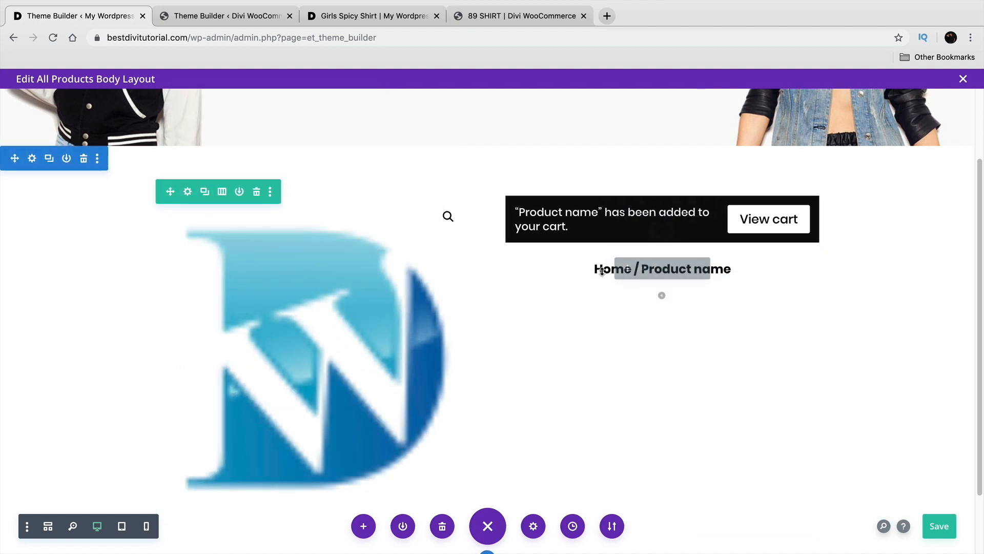
Step: Check the reference layout, then add a Woo Title module directly below the breadcrumb
{"action": "left_click", "coordinate": [237, 23]}
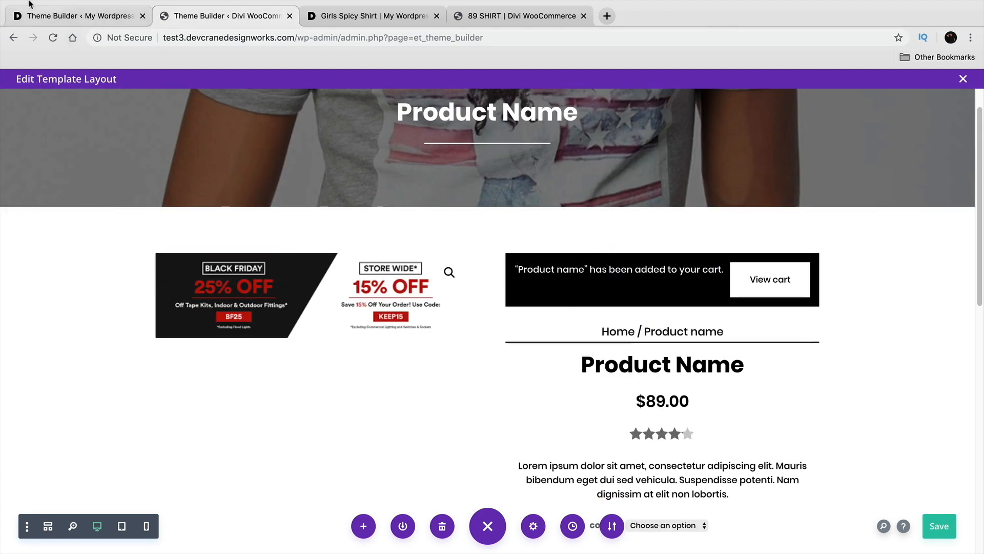
{"action": "left_click", "coordinate": [77, 16]}
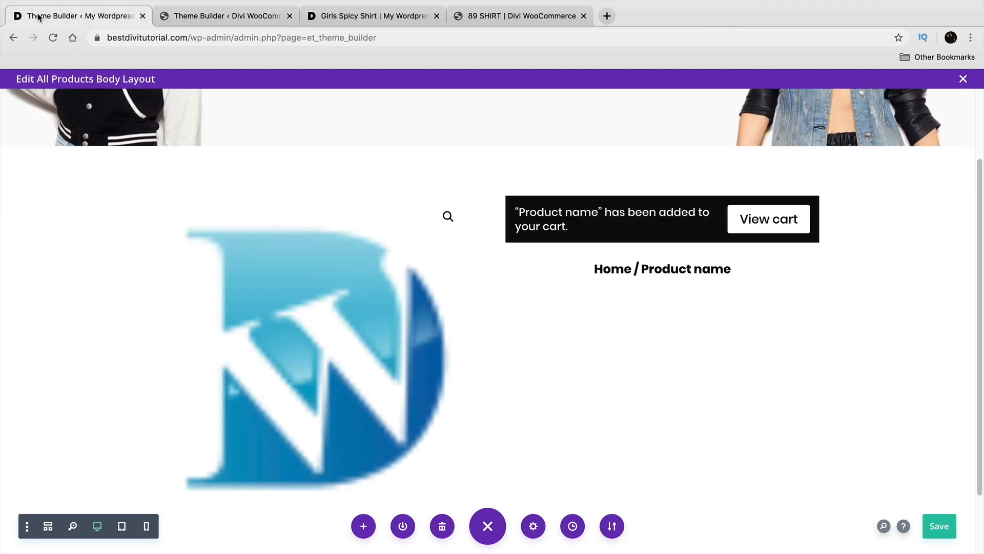
{"action": "left_click", "coordinate": [662, 295]}
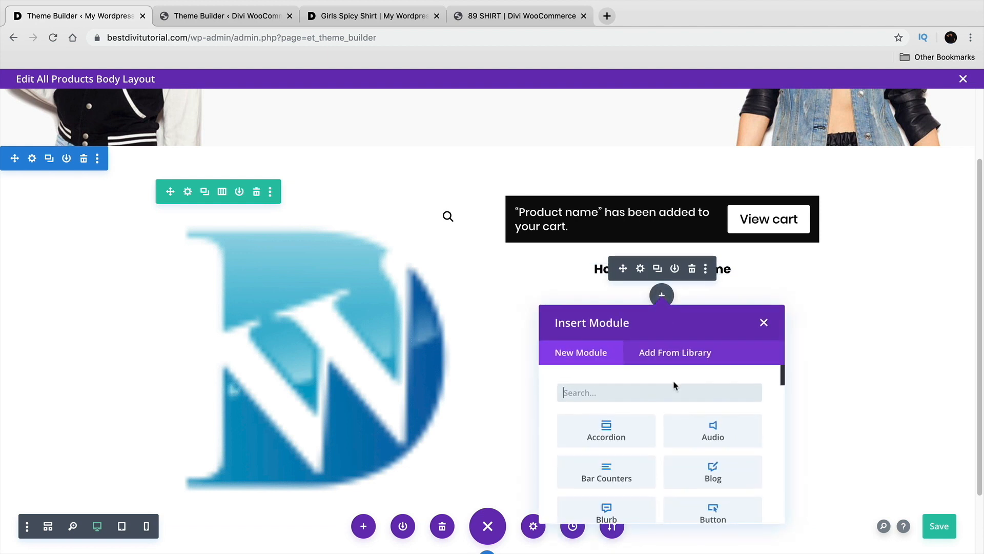
{"action": "type", "text": "woo"}
{"action": "scroll", "coordinate": [672, 459], "scroll_direction": "down", "scroll_amount": 5}
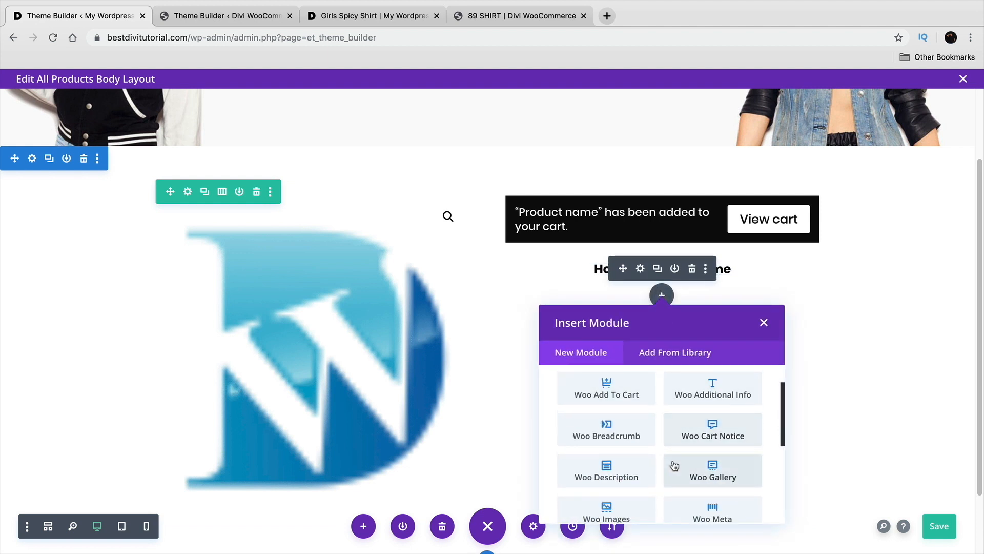
{"action": "scroll", "coordinate": [672, 459], "scroll_direction": "down", "scroll_amount": 3}
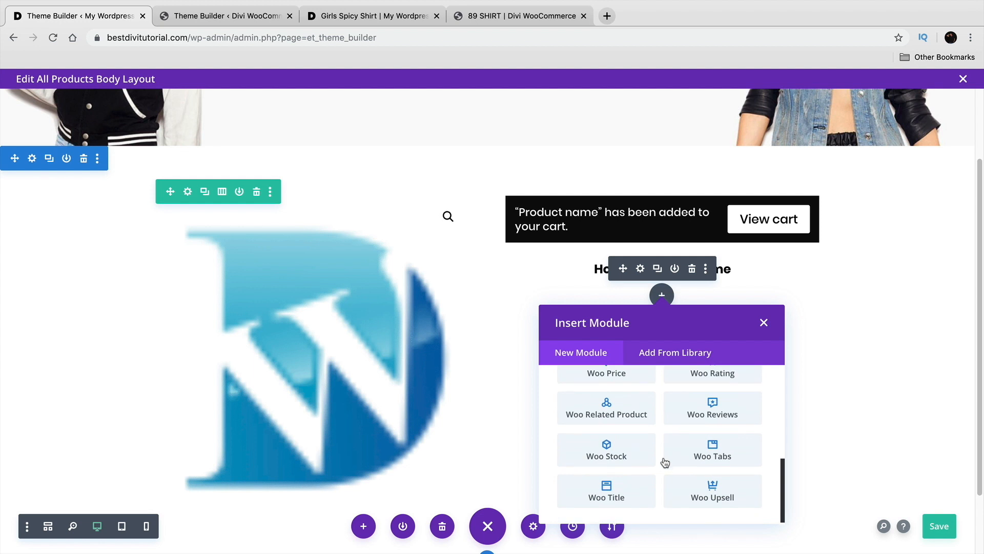
{"action": "left_click", "coordinate": [606, 493]}
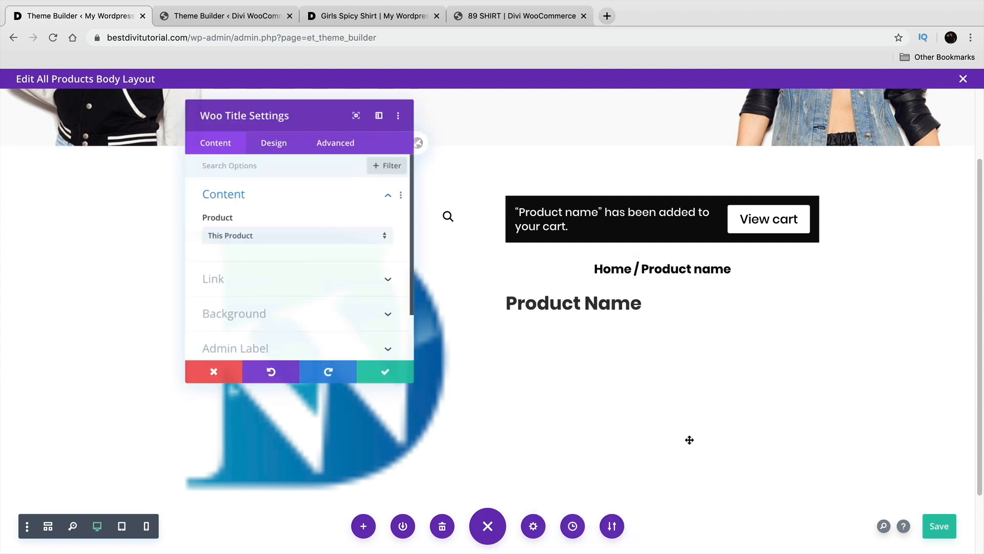
Step: Center-align the new Woo Title module's title text and save its settings
{"action": "left_click", "coordinate": [265, 139]}
{"action": "left_click", "coordinate": [252, 194]}
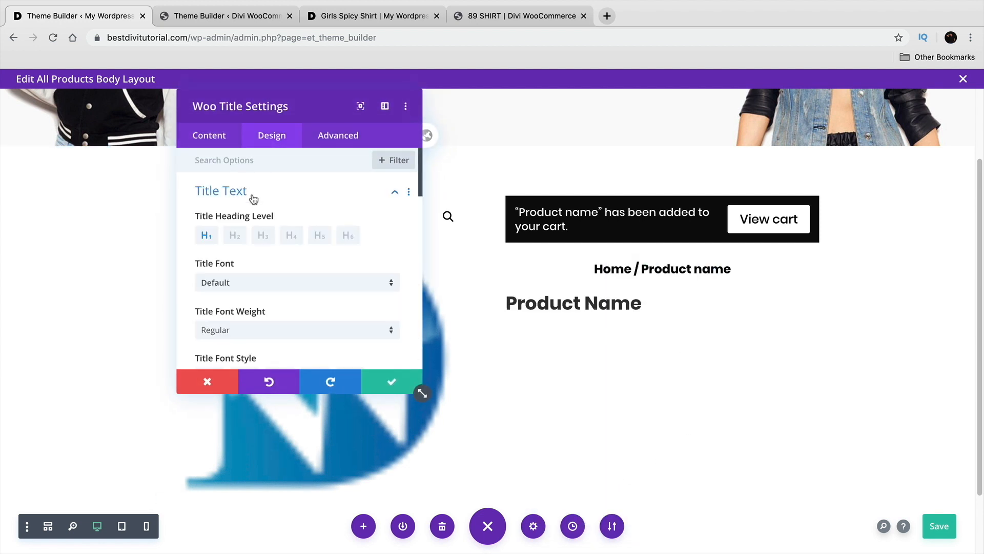
{"action": "scroll", "coordinate": [276, 215], "scroll_direction": "down", "scroll_amount": 5}
{"action": "left_click", "coordinate": [266, 271]}
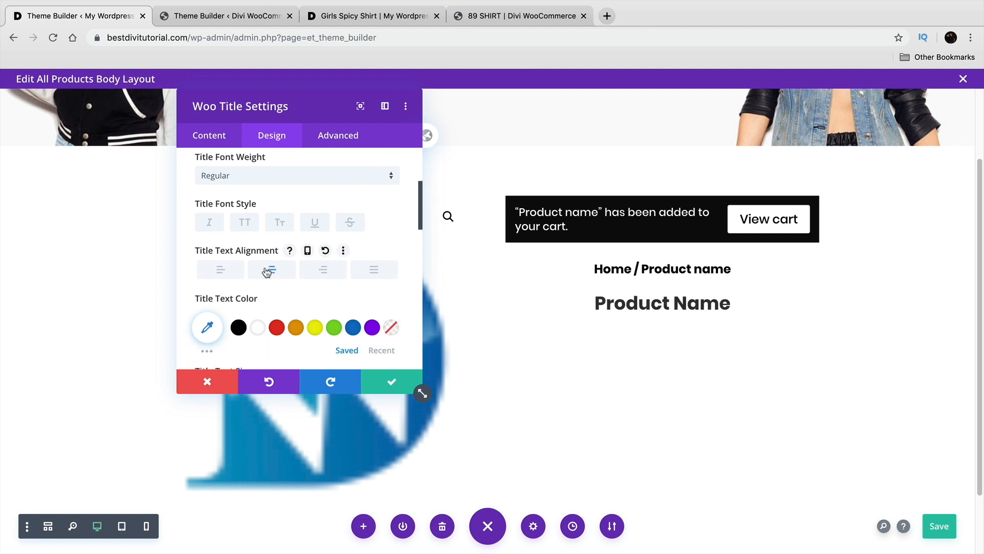
{"action": "left_click", "coordinate": [392, 380]}
Step: After checking the reference layout, place a copy of the banner's divider between the breadcrumb and product title, with a tighter gap beneath it
{"action": "left_click", "coordinate": [222, 16]}
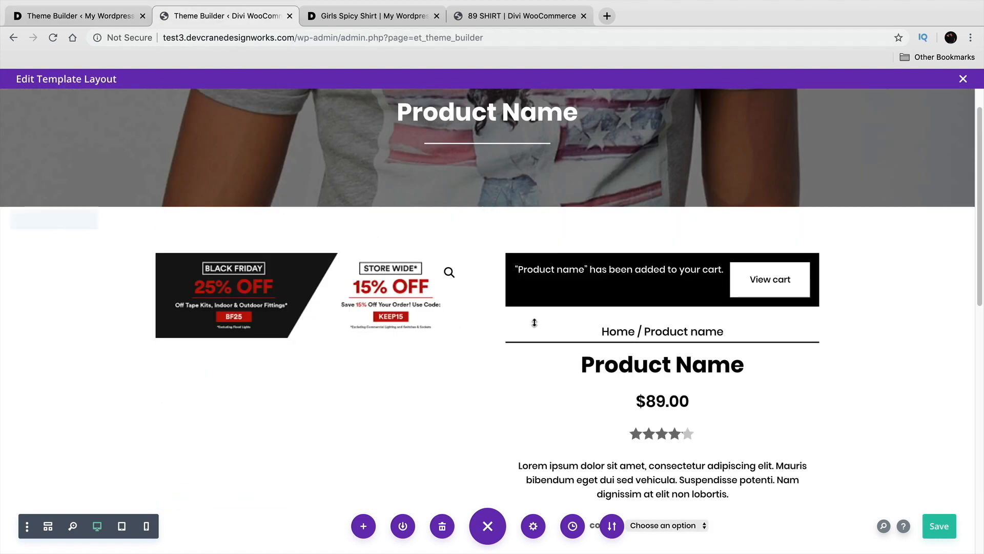
{"action": "left_click", "coordinate": [110, 16]}
{"action": "scroll", "coordinate": [595, 230], "scroll_direction": "up", "scroll_amount": 2}
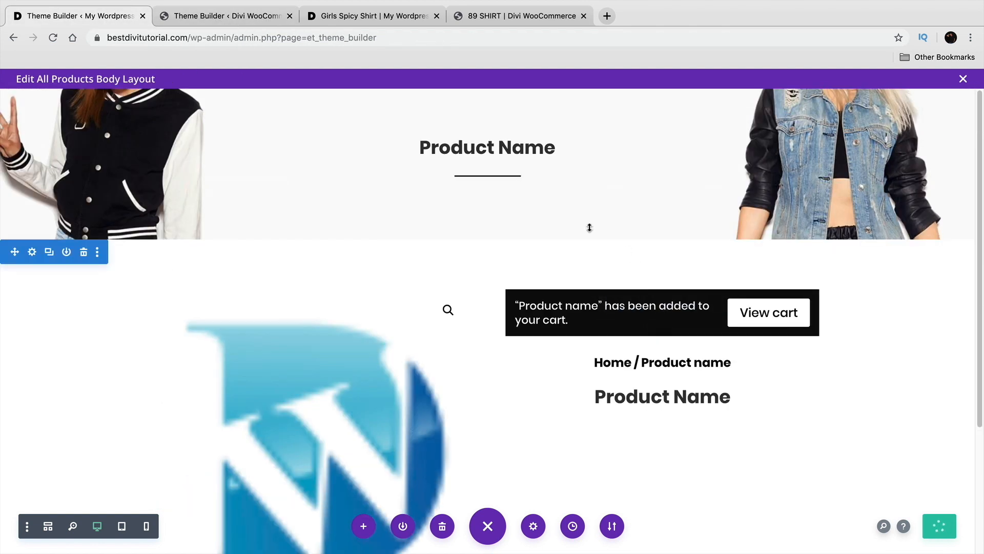
{"action": "left_click", "coordinate": [482, 182]}
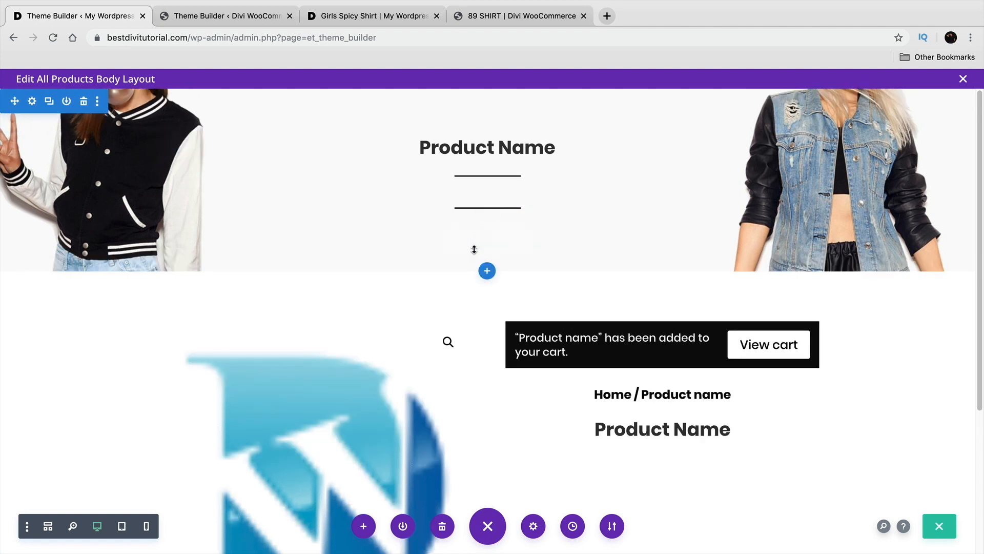
{"action": "left_click_drag", "start_coordinate": [446, 213], "coordinate": [823, 391]}
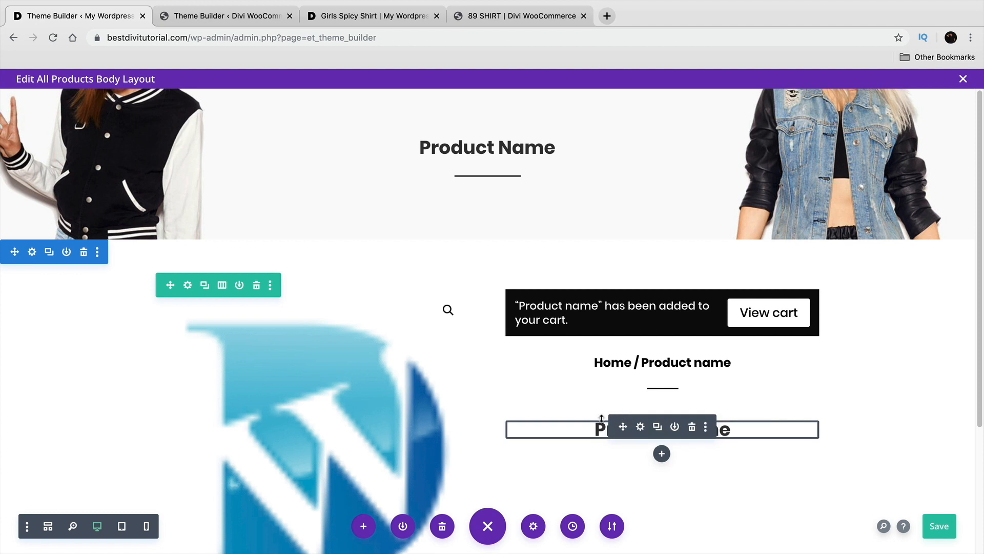
{"action": "left_click_drag", "start_coordinate": [601, 418], "coordinate": [604, 408]}
Step: Add a Woo Description module below the product title in the second column
{"action": "scroll", "coordinate": [584, 370], "scroll_direction": "down", "scroll_amount": 3}
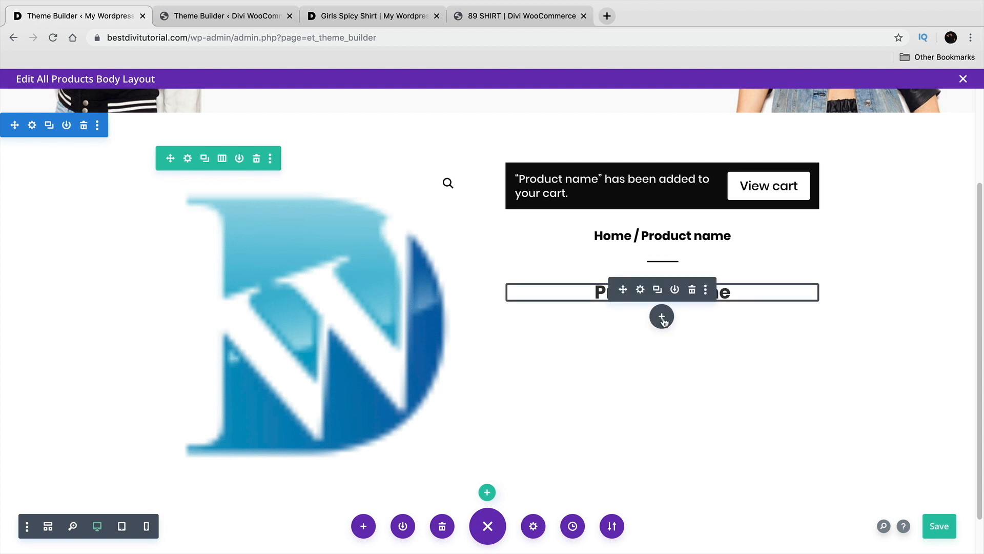
{"action": "left_click", "coordinate": [662, 318]}
{"action": "type", "text": "DES"}
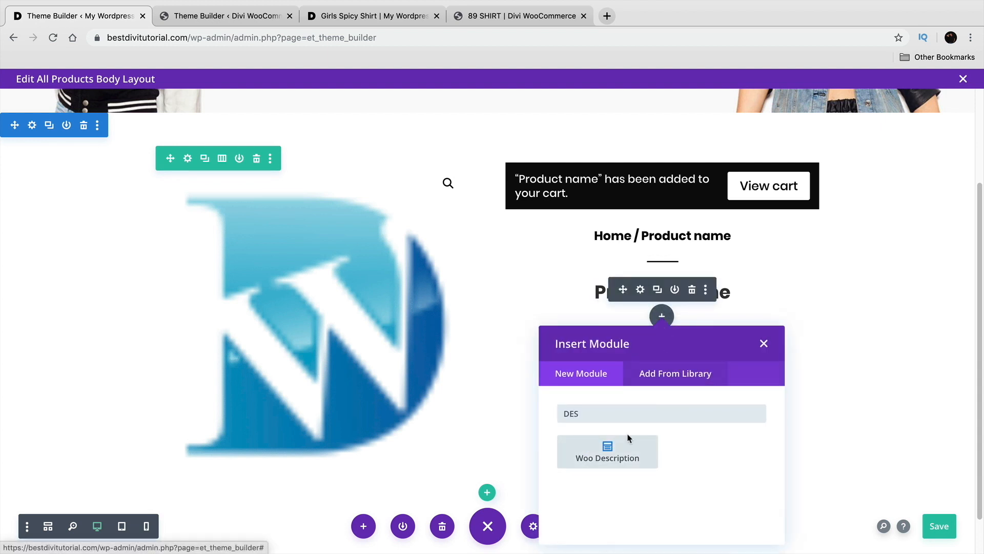
{"action": "left_click", "coordinate": [610, 451]}
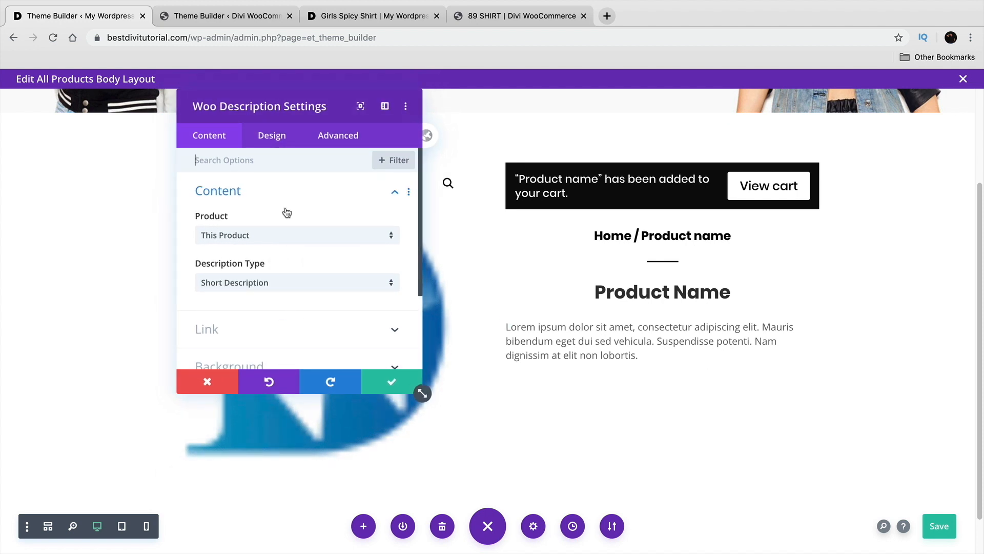
Step: Set the Woo Description module's text font to Poppins and its text color to black (#000000)
{"action": "left_click", "coordinate": [271, 135]}
{"action": "left_click", "coordinate": [282, 200]}
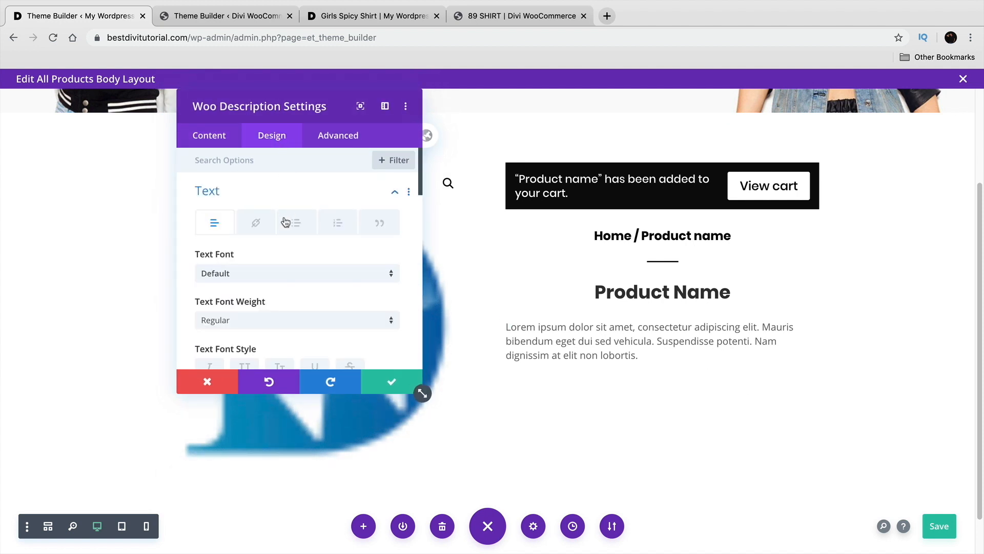
{"action": "scroll", "coordinate": [285, 259], "scroll_direction": "down", "scroll_amount": 3}
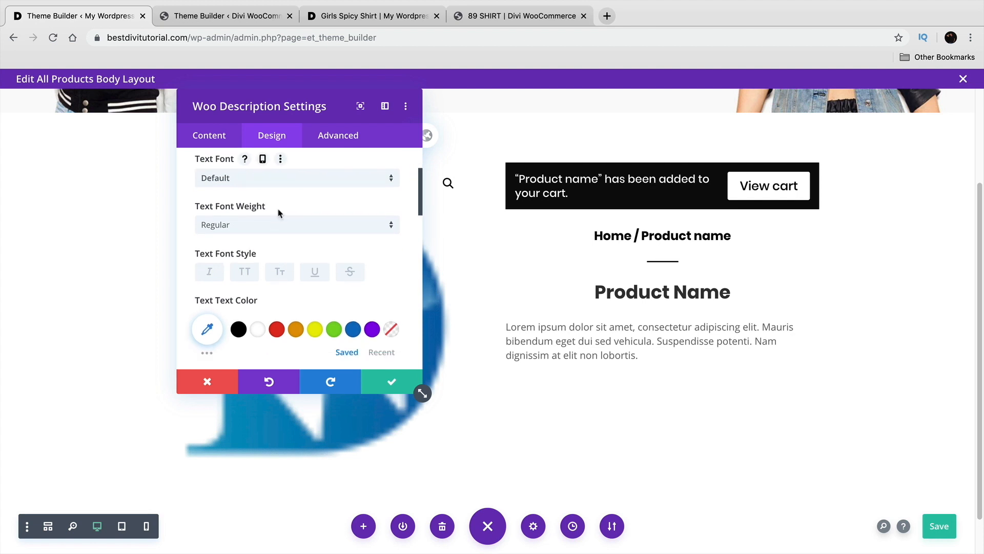
{"action": "left_click", "coordinate": [266, 178]}
{"action": "left_click", "coordinate": [255, 191]}
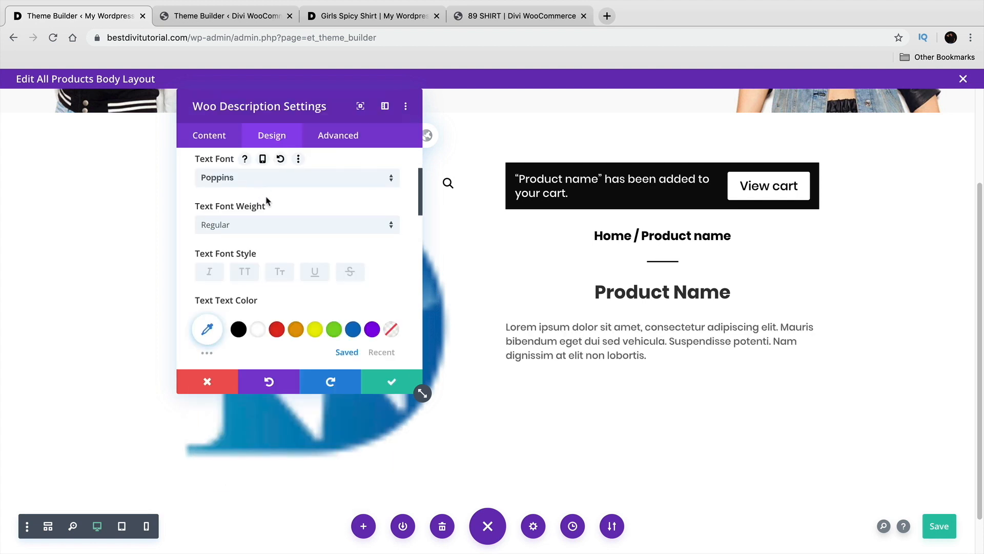
{"action": "left_click", "coordinate": [238, 328]}
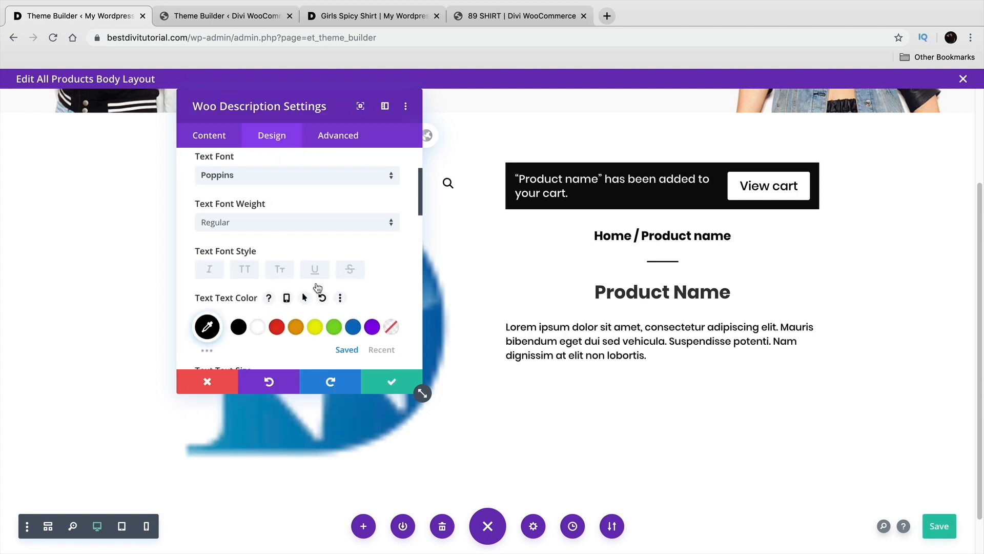
Step: Center-align the product description text and save the Woo Description settings
{"action": "scroll", "coordinate": [317, 287], "scroll_direction": "down", "scroll_amount": 3}
{"action": "scroll", "coordinate": [287, 282], "scroll_direction": "down", "scroll_amount": 5}
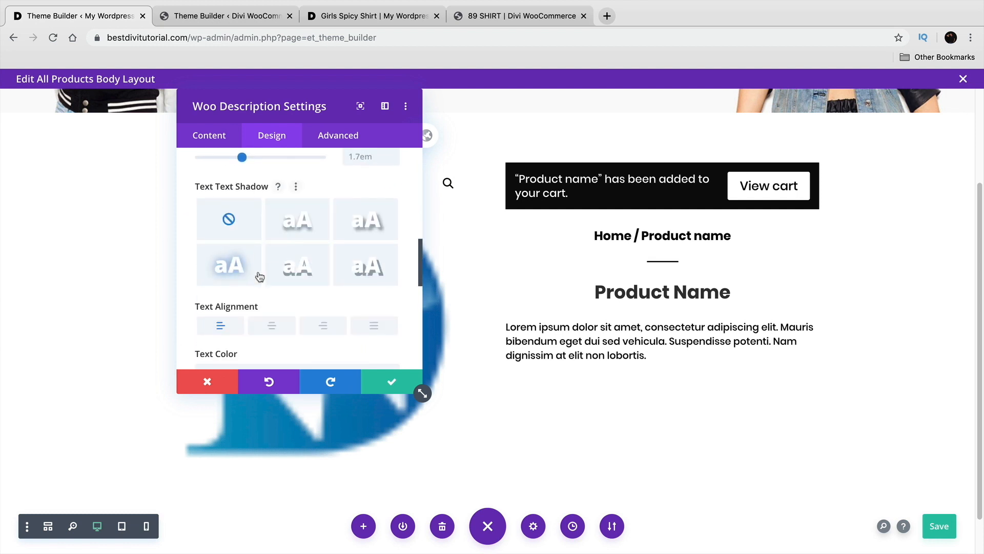
{"action": "left_click", "coordinate": [284, 326]}
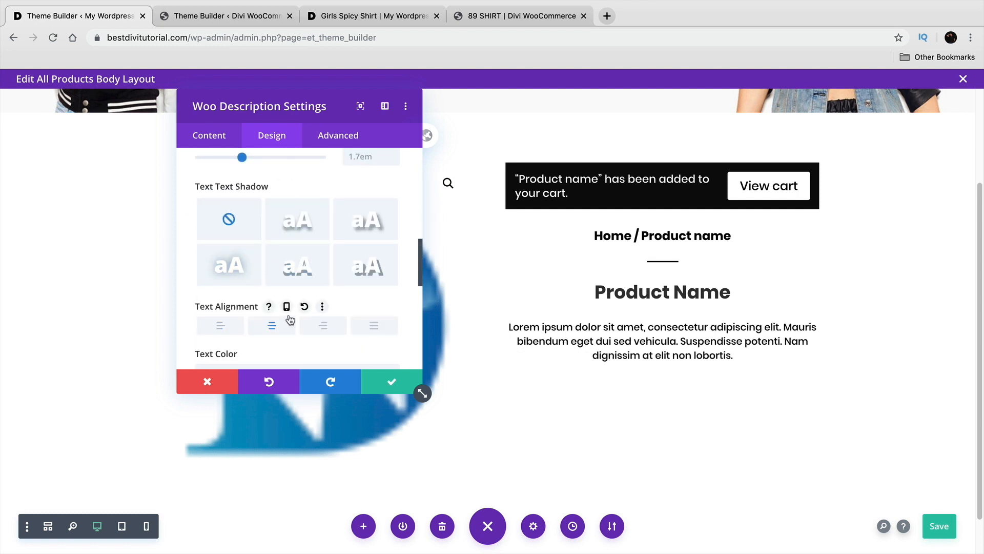
{"action": "left_click", "coordinate": [388, 381]}
Step: Check the reference layout's star rating module, then add a Woo Rating module below the product description
{"action": "left_click", "coordinate": [228, 16]}
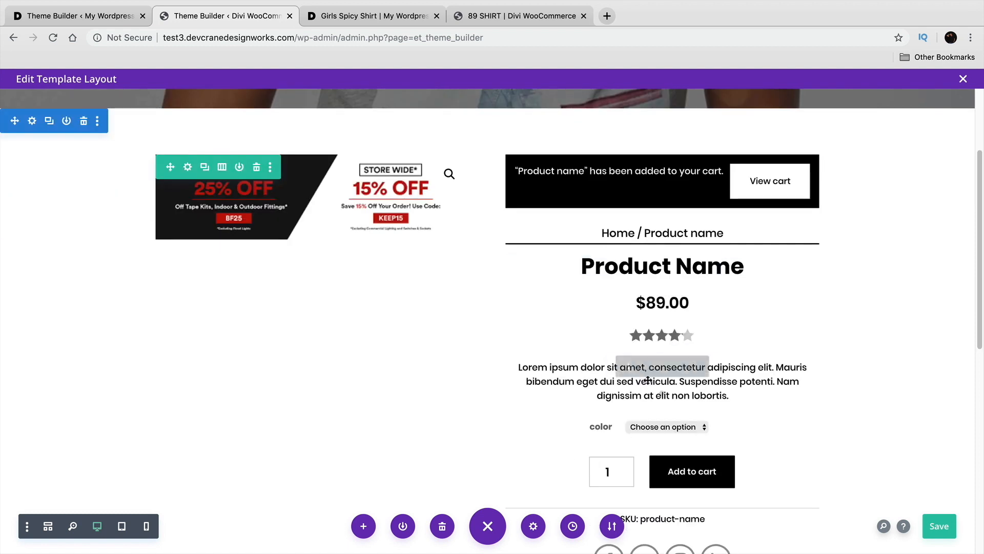
{"action": "left_click_drag", "start_coordinate": [648, 380], "coordinate": [641, 338]}
{"action": "left_click", "coordinate": [640, 335]}
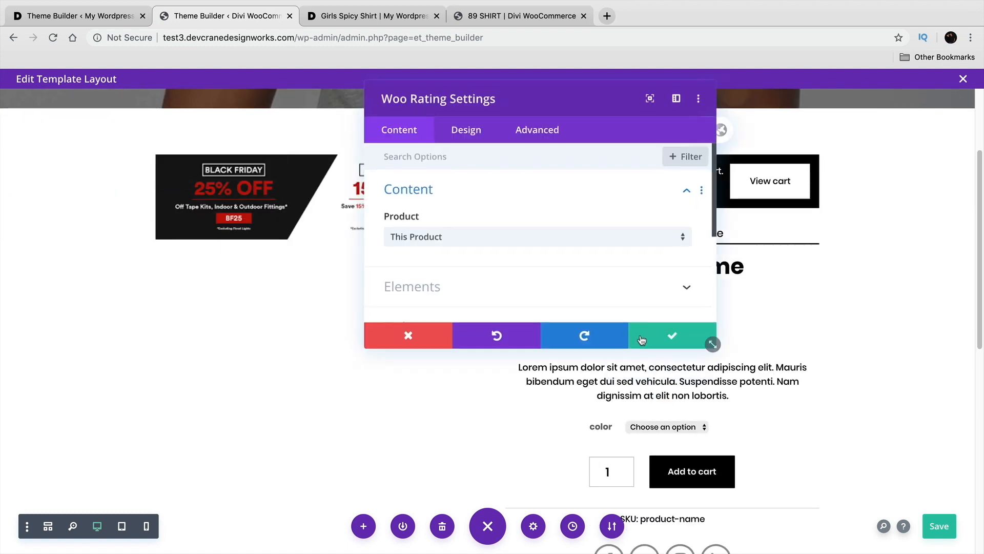
{"action": "left_click", "coordinate": [641, 336]}
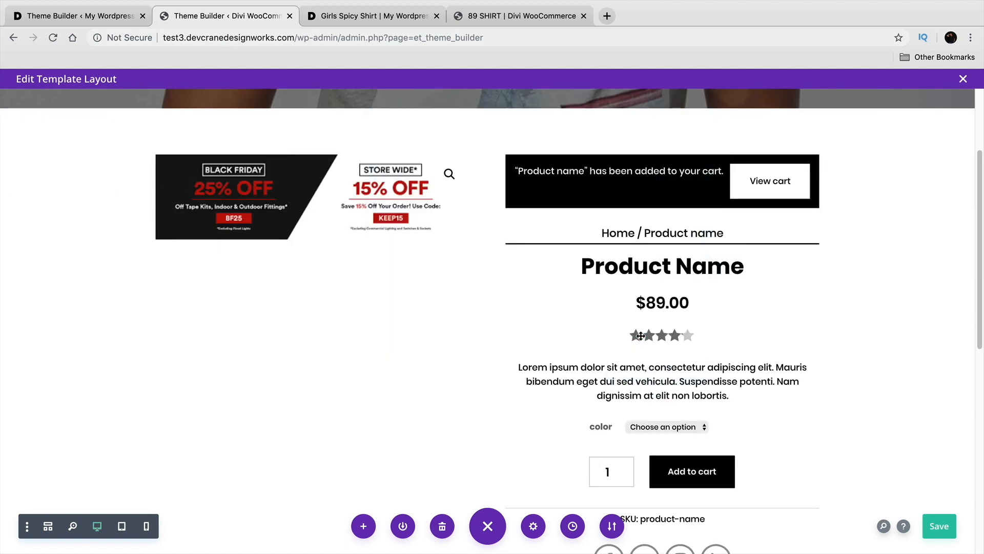
{"action": "left_click", "coordinate": [79, 15]}
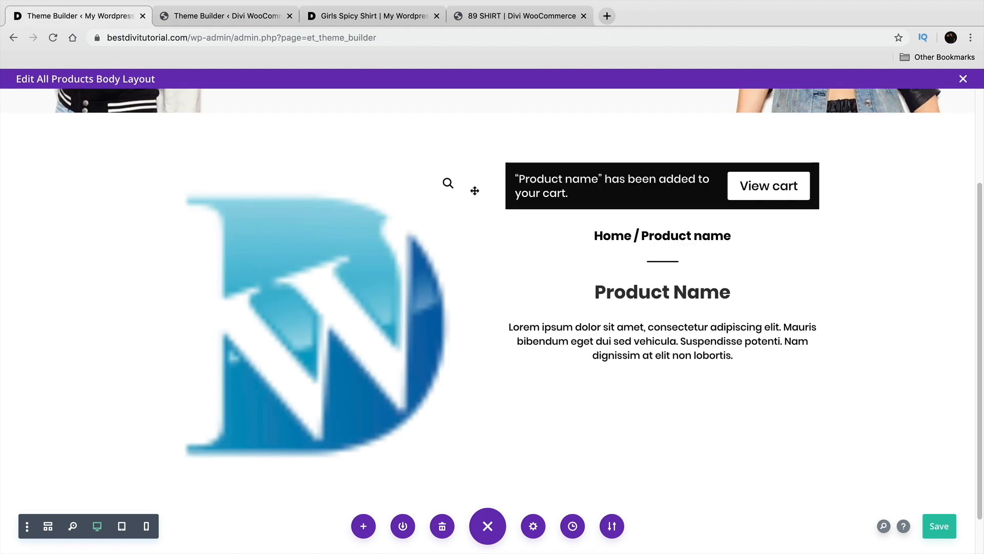
{"action": "left_click", "coordinate": [662, 317]}
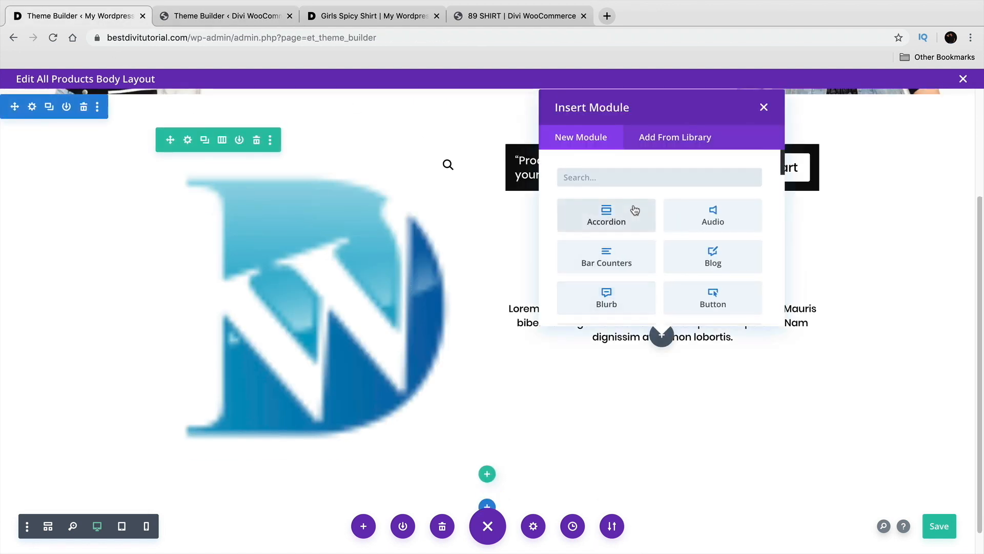
{"action": "type", "text": "RE"}
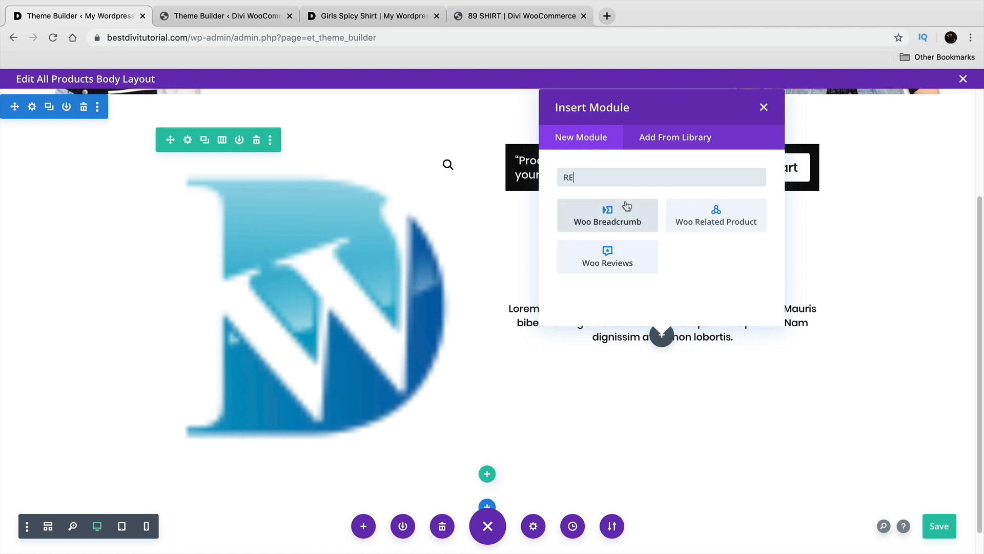
{"action": "key", "text": "BackSpace"}
{"action": "type", "text": "AT"}
{"action": "left_click", "coordinate": [610, 215]}
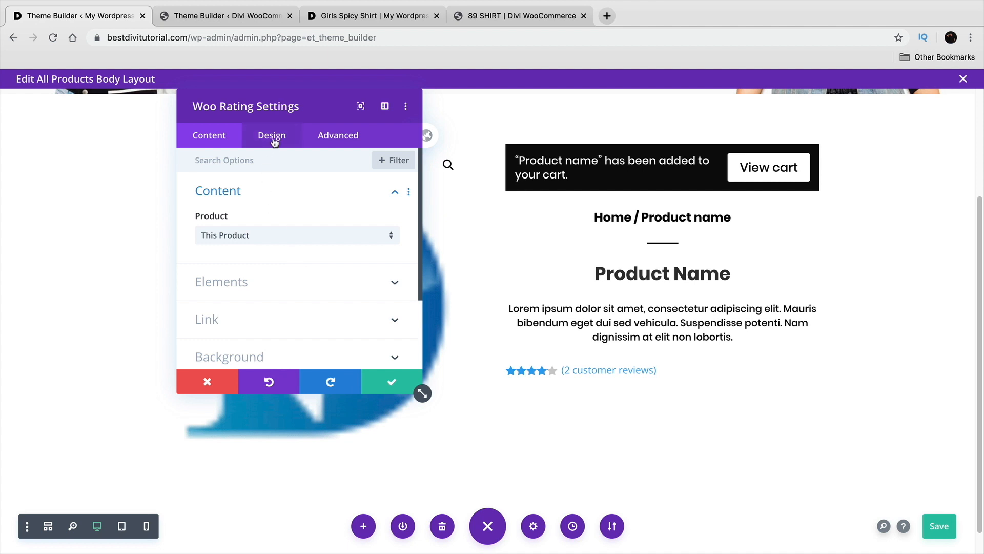
Step: Set the Woo Rating module's star rating color to black (#000000)
{"action": "left_click", "coordinate": [274, 141]}
{"action": "left_click", "coordinate": [272, 196]}
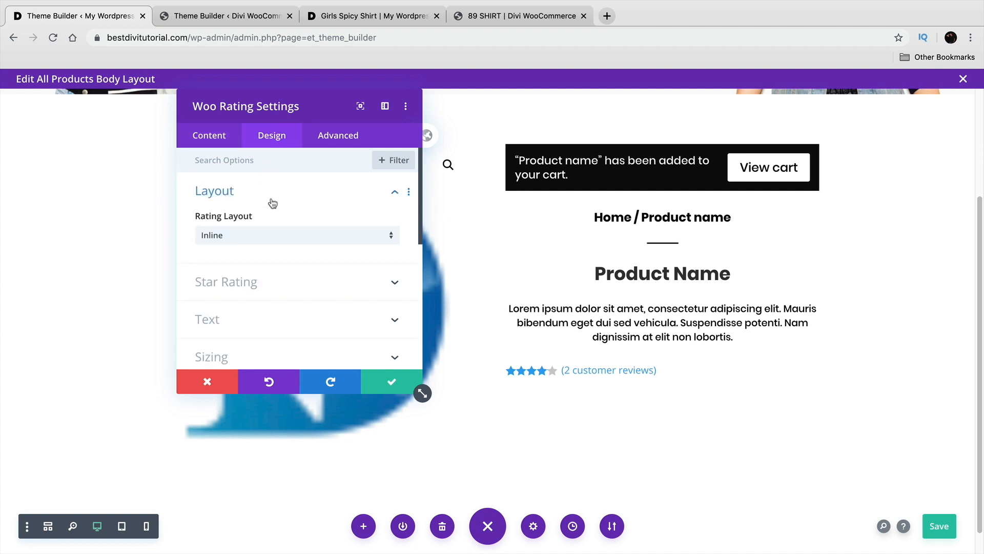
{"action": "left_click", "coordinate": [283, 286]}
{"action": "left_click", "coordinate": [238, 267]}
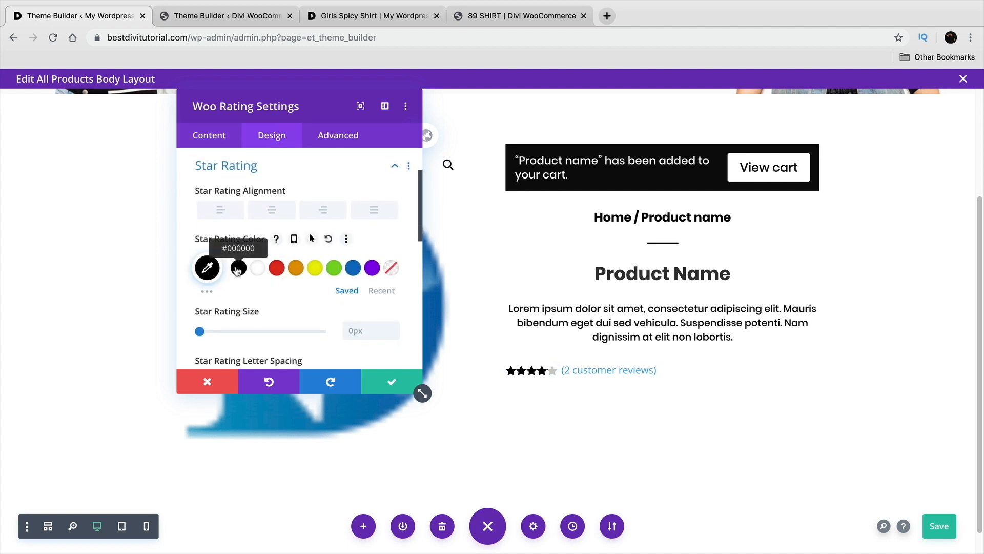
{"action": "scroll", "coordinate": [276, 287], "scroll_direction": "down", "scroll_amount": 5}
{"action": "scroll", "coordinate": [281, 303], "scroll_direction": "up", "scroll_amount": 7}
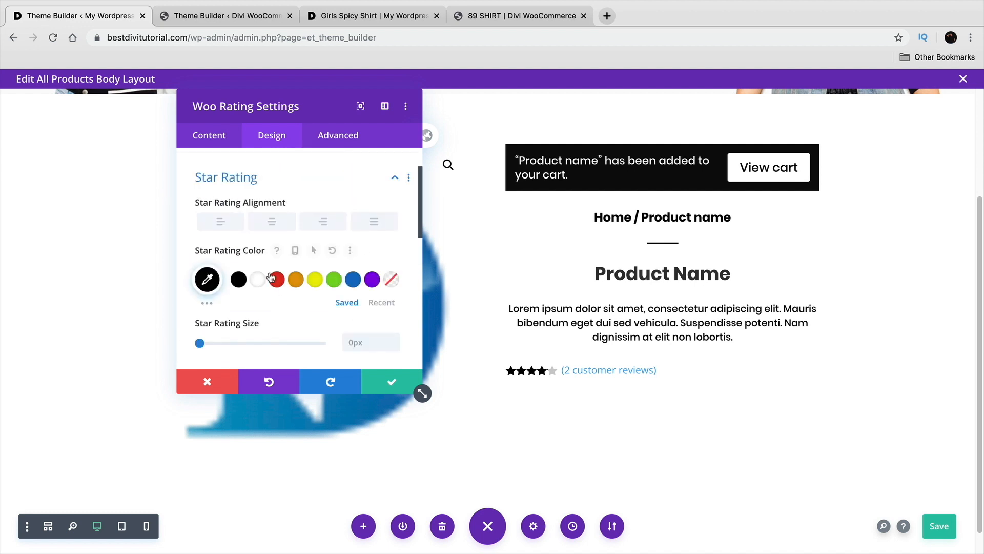
Step: Try the rating layout that puts the customer reviews text beneath the stars, and return it to Inline
{"action": "left_click", "coordinate": [300, 200]}
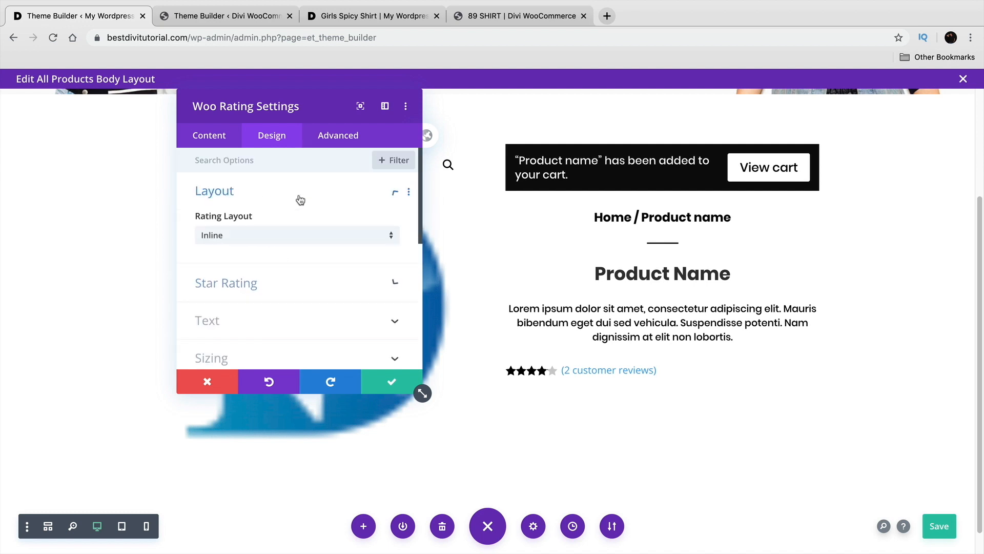
{"action": "left_click", "coordinate": [298, 240]}
{"action": "left_click", "coordinate": [299, 268]}
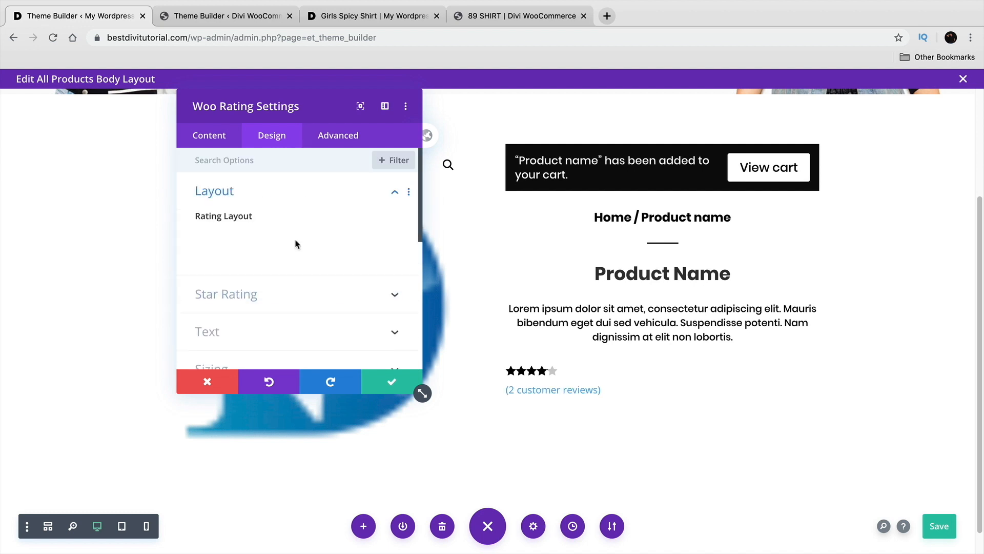
{"action": "left_click", "coordinate": [296, 244]}
{"action": "left_click", "coordinate": [297, 251]}
Step: Make the rating module's text black (#000000) and center-aligned, and save its settings
{"action": "scroll", "coordinate": [285, 255], "scroll_direction": "down", "scroll_amount": 3}
{"action": "left_click", "coordinate": [284, 256]}
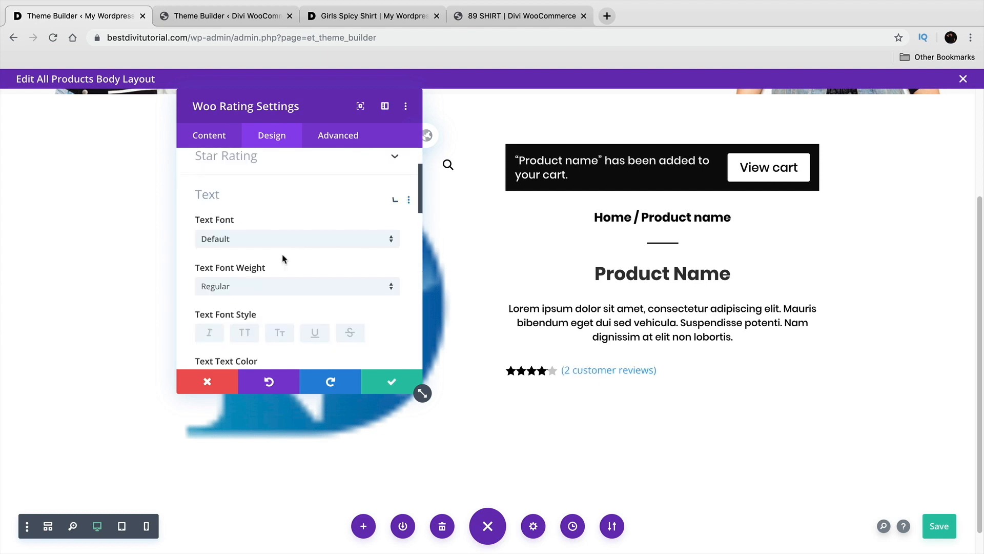
{"action": "left_click", "coordinate": [238, 361]}
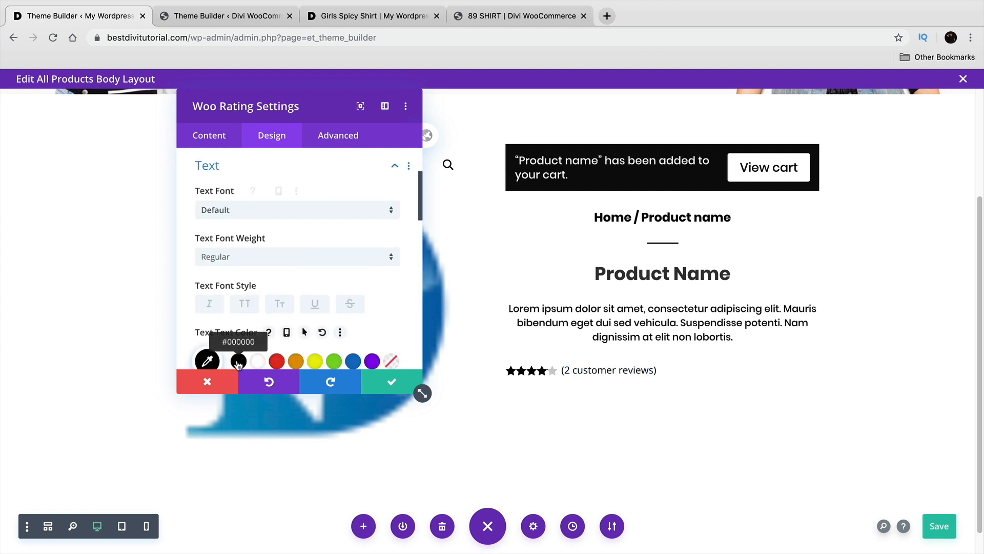
{"action": "scroll", "coordinate": [285, 312], "scroll_direction": "down", "scroll_amount": 2}
{"action": "scroll", "coordinate": [285, 308], "scroll_direction": "down", "scroll_amount": 5}
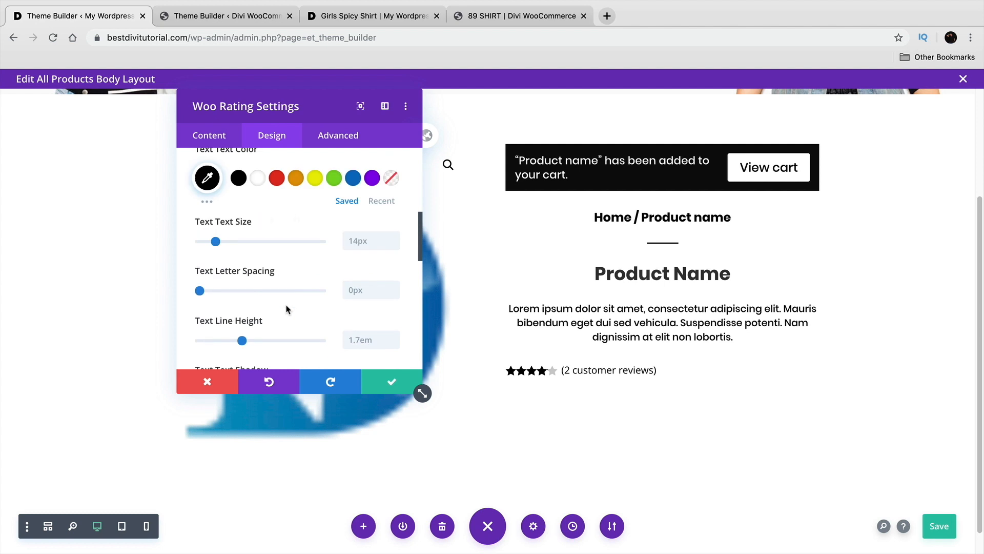
{"action": "left_click", "coordinate": [271, 321]}
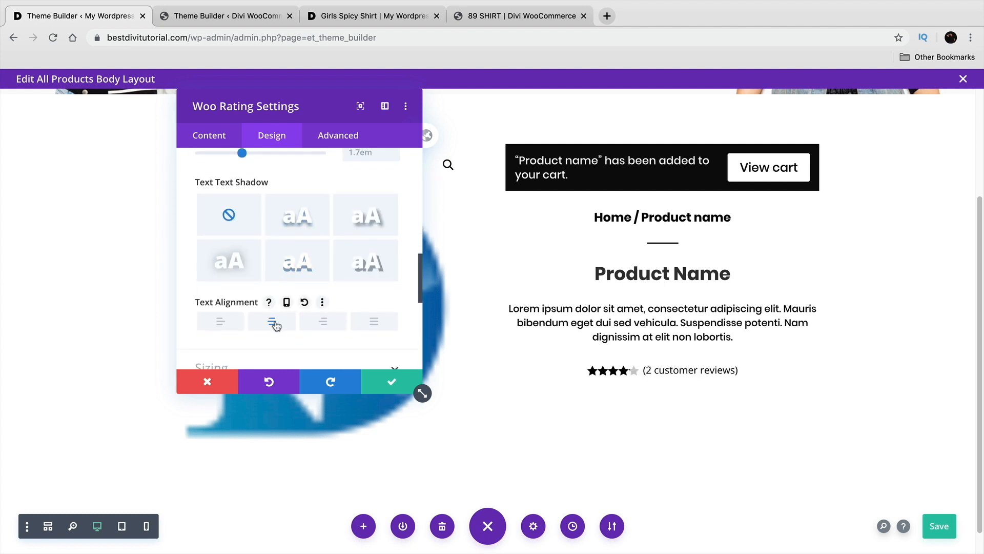
{"action": "left_click", "coordinate": [392, 381]}
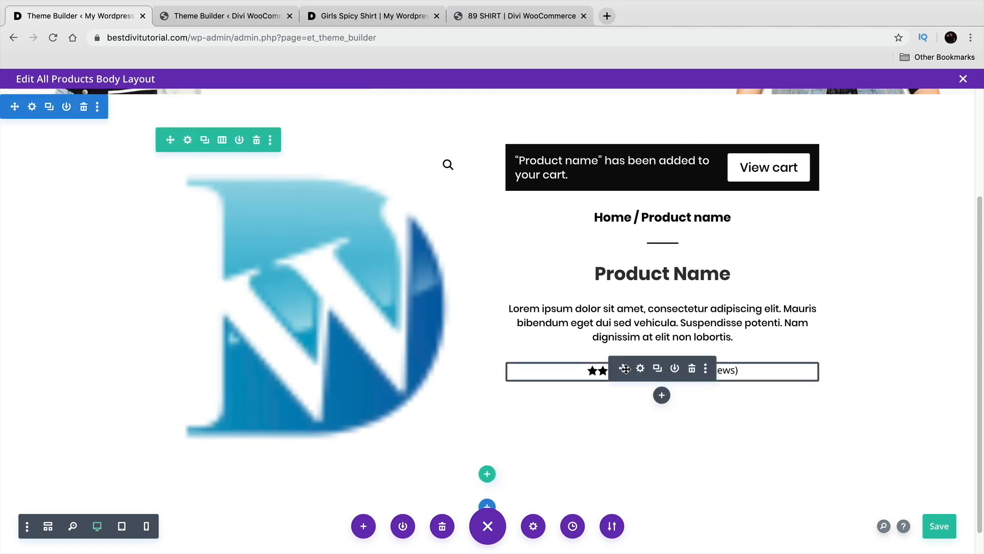
Step: Move the Woo Rating module between the divider and the product title, and tighten the gap between the divider and the stars
{"action": "left_click_drag", "start_coordinate": [625, 368], "coordinate": [638, 254]}
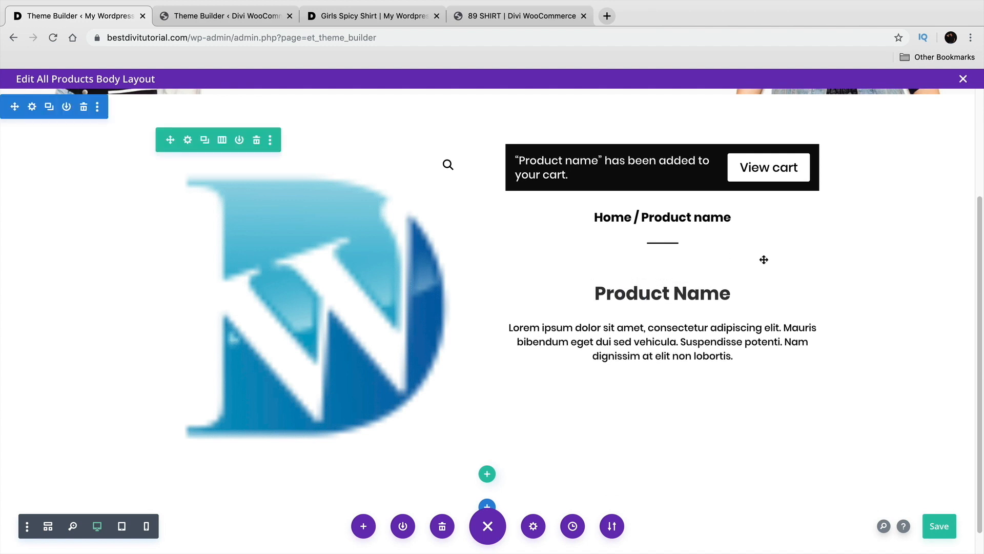
{"action": "left_click_drag", "start_coordinate": [764, 260], "coordinate": [763, 260]}
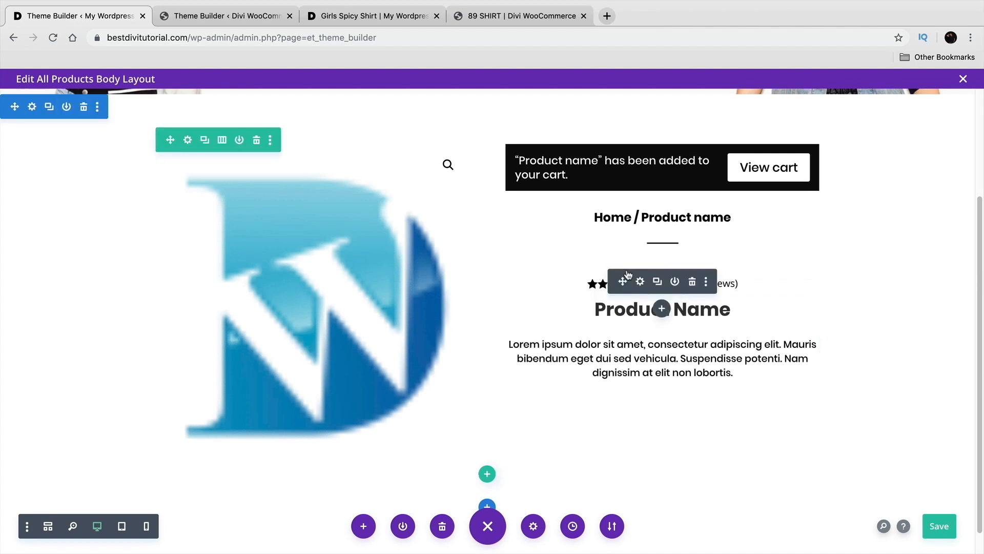
{"action": "left_click_drag", "start_coordinate": [587, 273], "coordinate": [587, 267]}
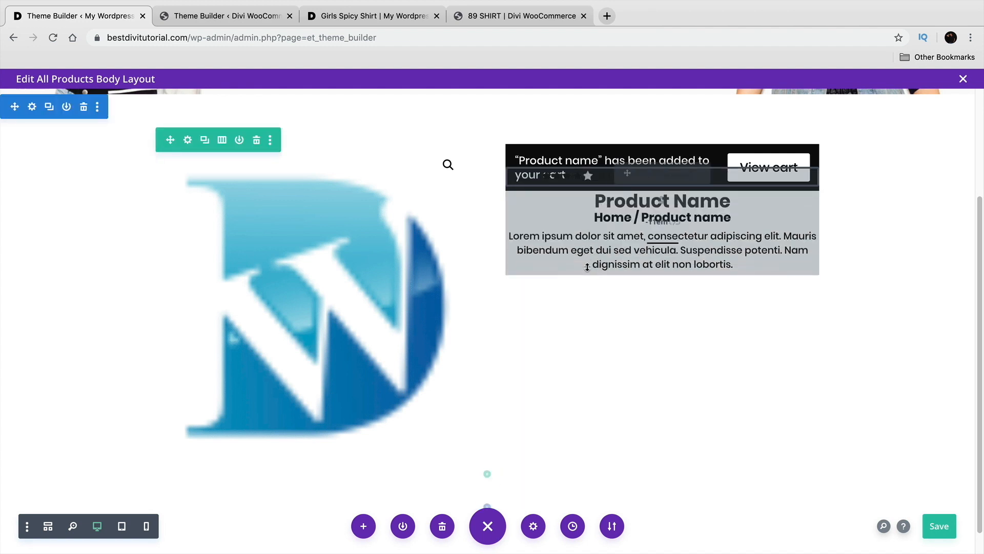
{"action": "right_click", "coordinate": [587, 267]}
{"action": "left_click", "coordinate": [585, 280]}
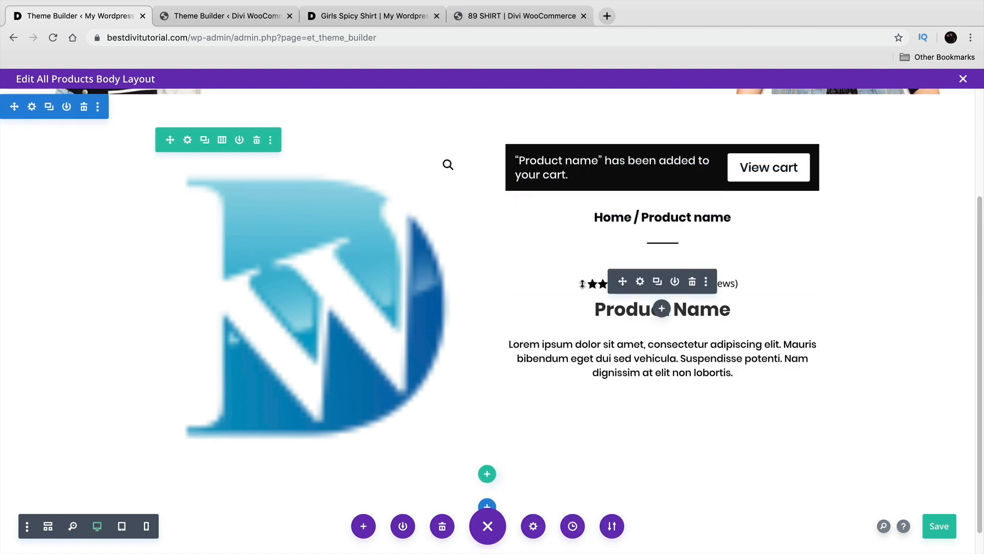
{"action": "left_click_drag", "start_coordinate": [581, 268], "coordinate": [583, 264]}
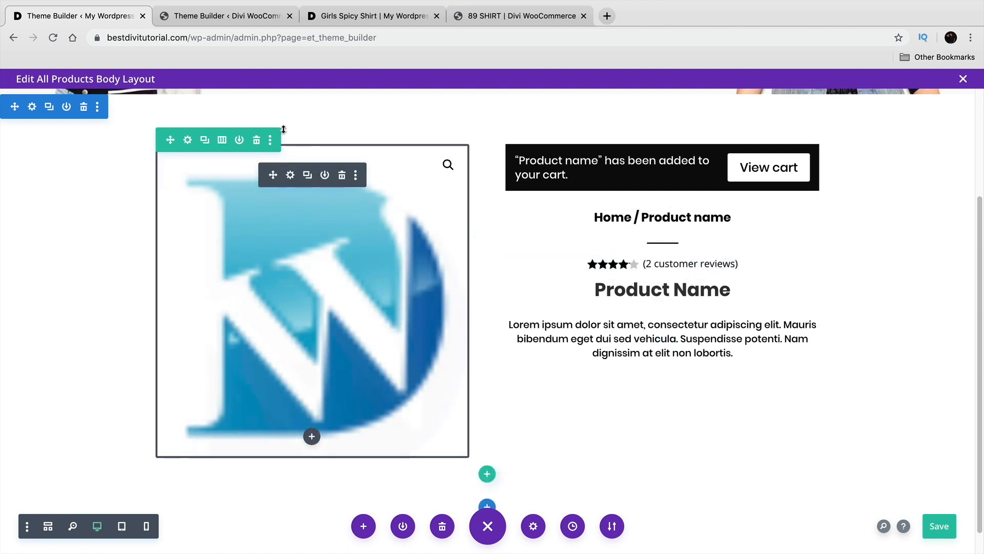
{"action": "left_click", "coordinate": [640, 249]}
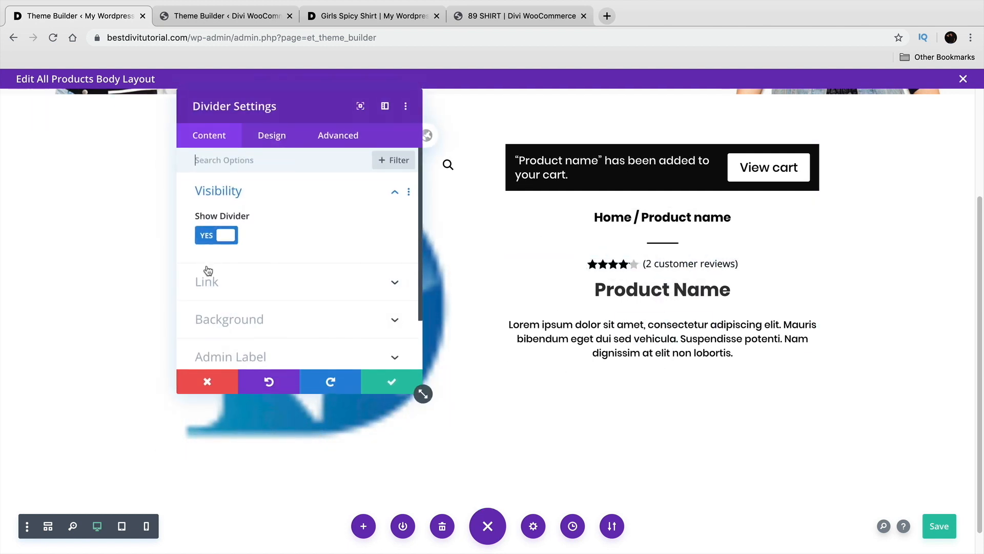
{"action": "left_click", "coordinate": [393, 374]}
Step: After checking the price's place in the reference layout, add a Woo Price module between the product title and description
{"action": "left_click", "coordinate": [235, 17]}
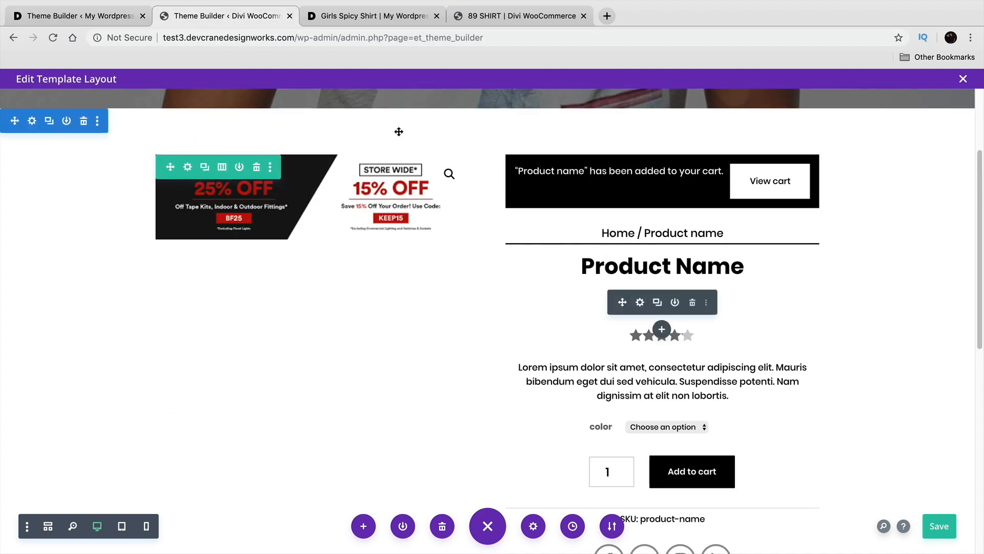
{"action": "left_click", "coordinate": [108, 18]}
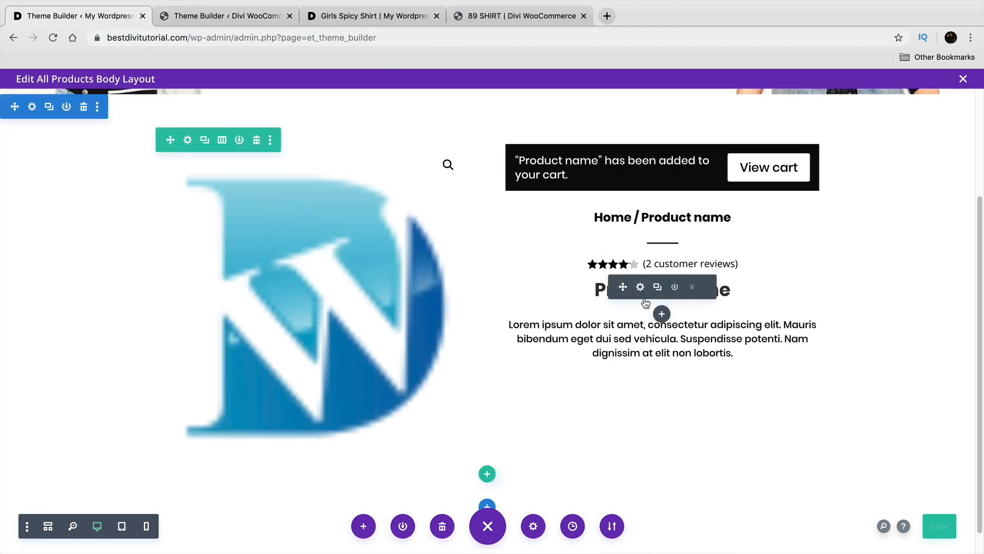
{"action": "left_click", "coordinate": [662, 313]}
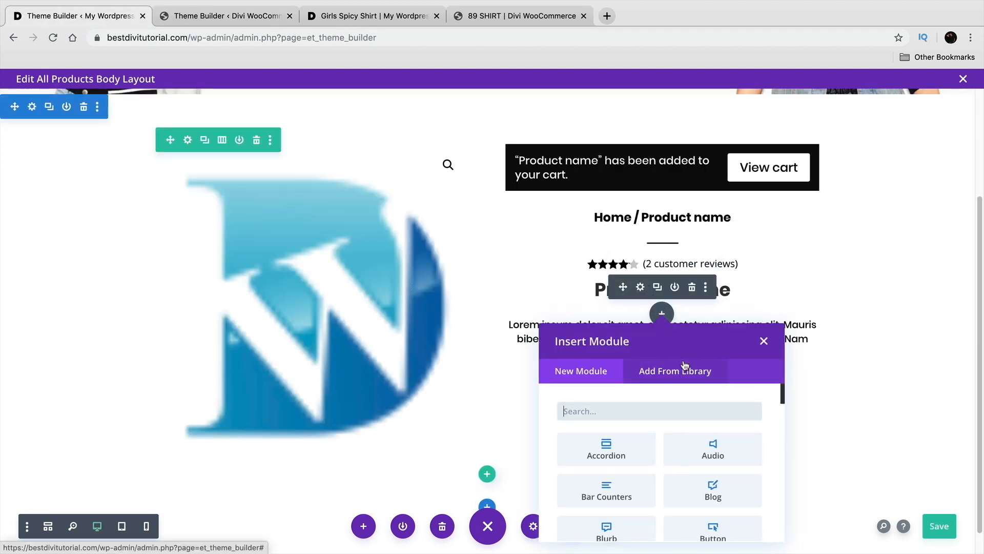
{"action": "type", "text": "woopr"}
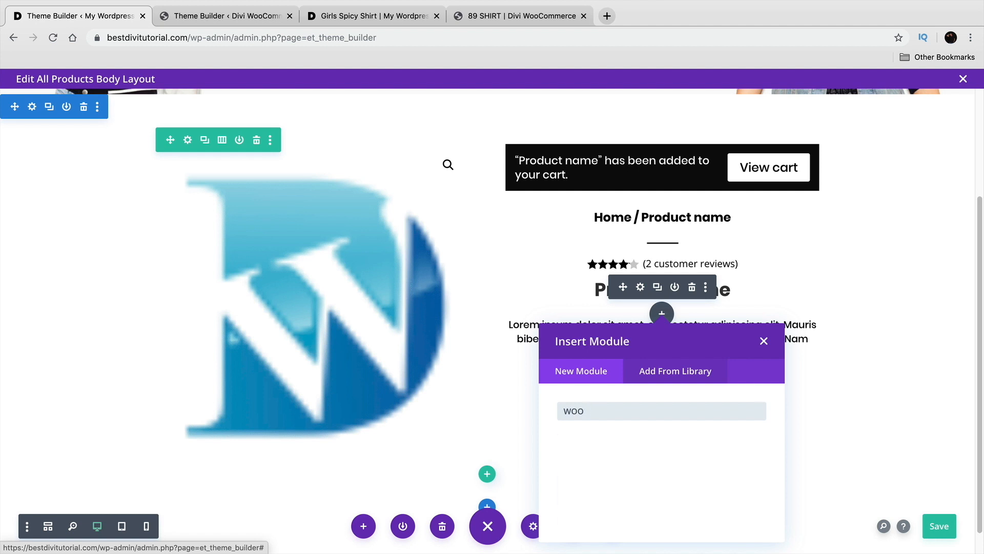
{"action": "type", "text": " pr"}
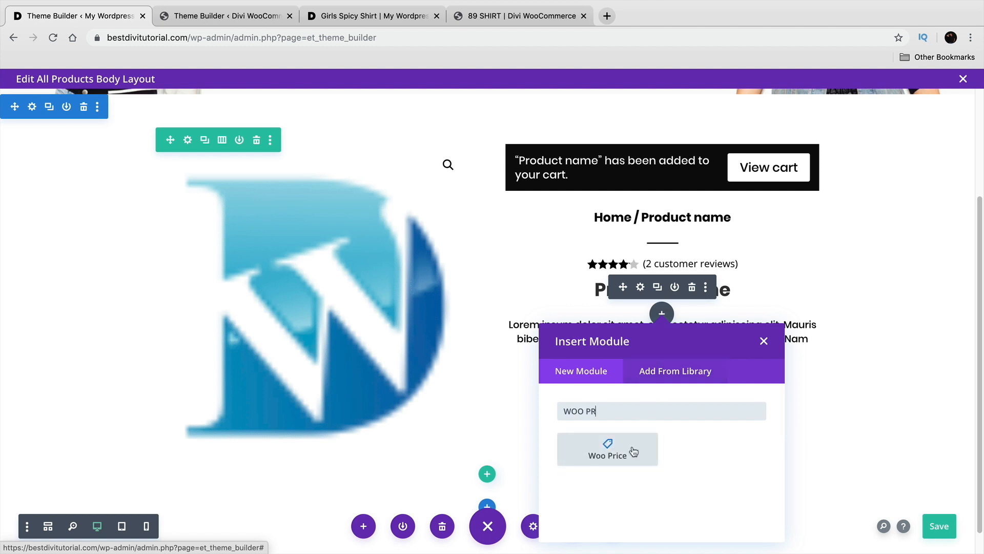
{"action": "left_click", "coordinate": [607, 449]}
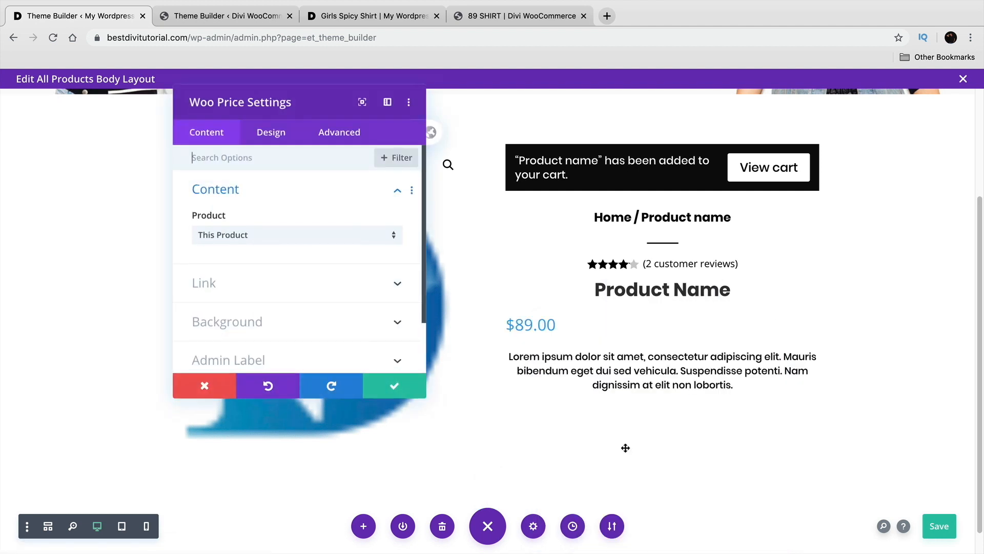
Step: Compare the price's position with the reference layout and save the Woo Price settings
{"action": "left_click", "coordinate": [189, 20]}
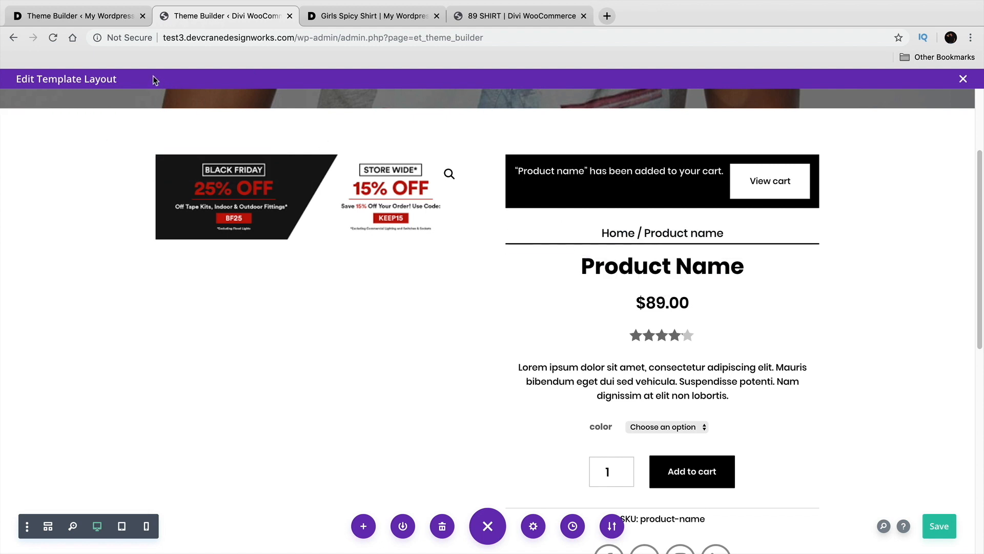
{"action": "left_click", "coordinate": [116, 19]}
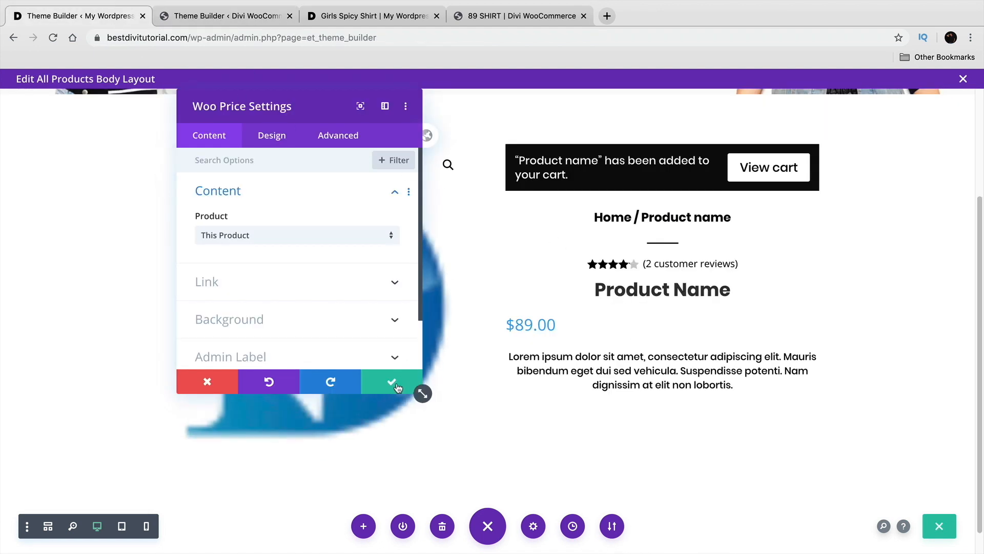
{"action": "left_click", "coordinate": [405, 384]}
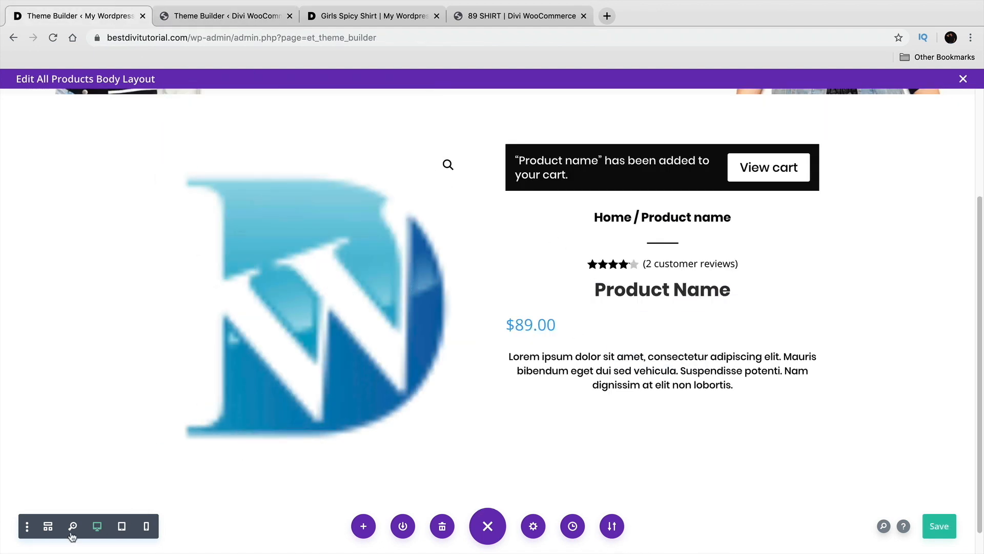
Step: Using the wireframe view, move Woo Rating below Woo Price so title, price, rating and description follow the reference layout, and return to the desktop view
{"action": "left_click", "coordinate": [47, 525]}
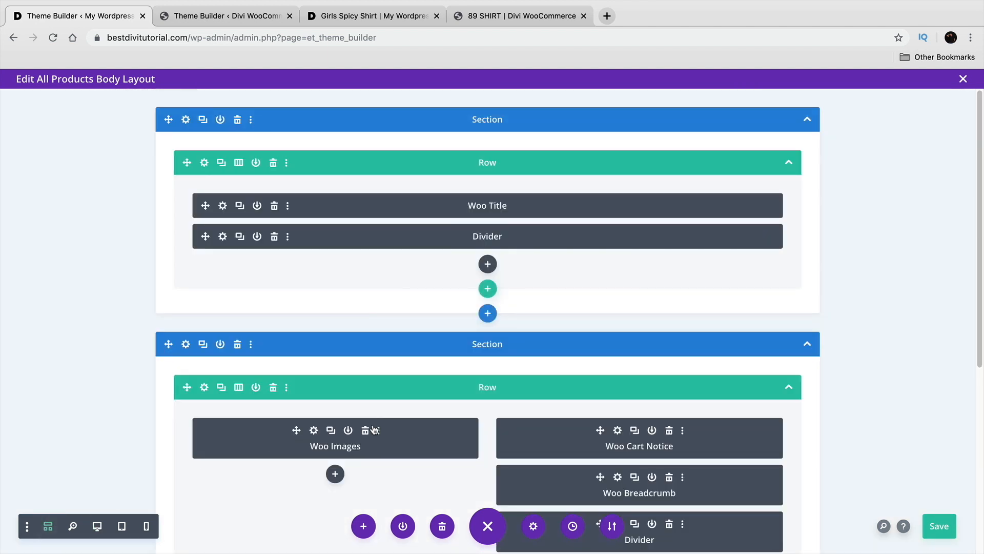
{"action": "scroll", "coordinate": [528, 355], "scroll_direction": "down", "scroll_amount": 3}
{"action": "scroll", "coordinate": [534, 424], "scroll_direction": "down", "scroll_amount": 1}
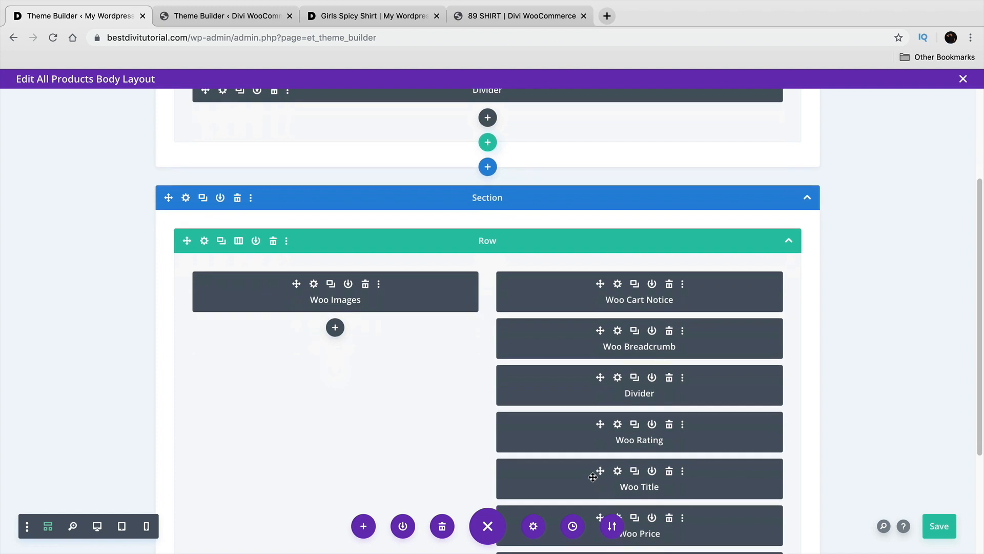
{"action": "left_click", "coordinate": [226, 15]}
{"action": "left_click_drag", "start_coordinate": [628, 294], "coordinate": [632, 276]}
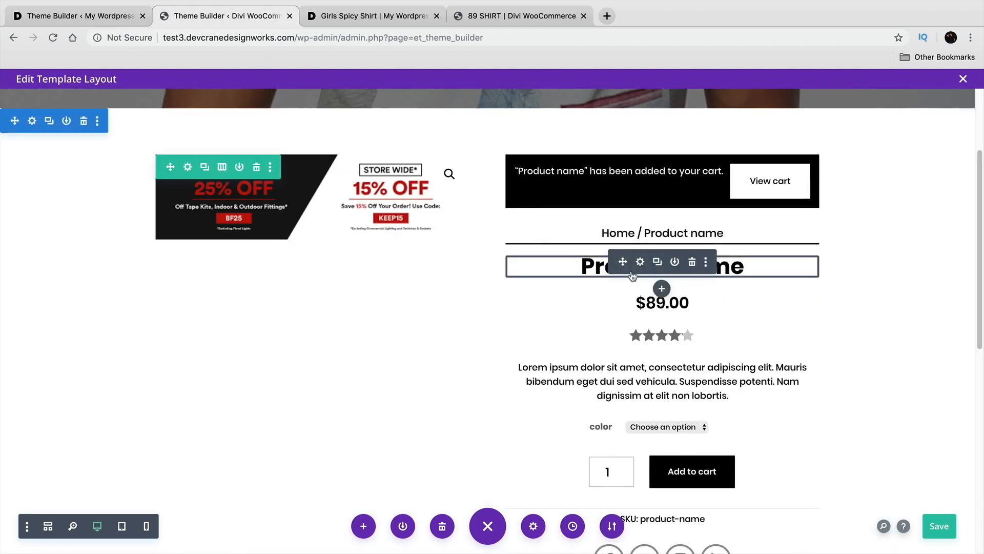
{"action": "left_click", "coordinate": [95, 16]}
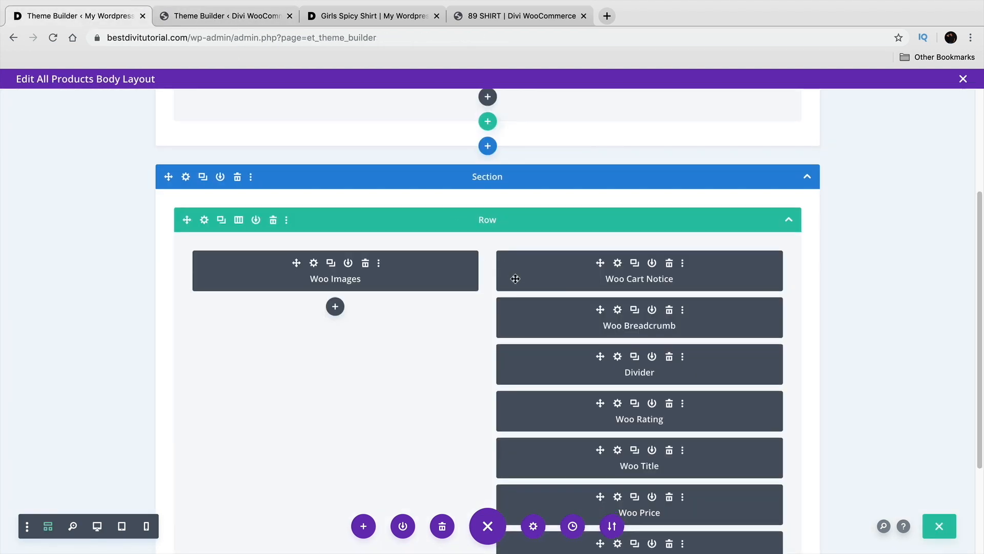
{"action": "scroll", "coordinate": [514, 278], "scroll_direction": "down", "scroll_amount": 3}
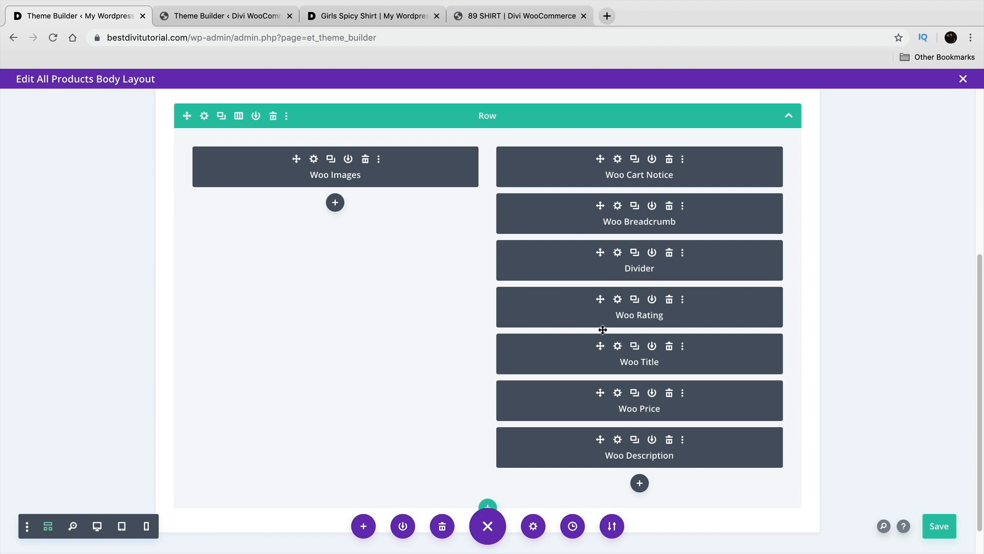
{"action": "left_click_drag", "start_coordinate": [572, 326], "coordinate": [572, 307]}
{"action": "left_click_drag", "start_coordinate": [587, 407], "coordinate": [591, 363]}
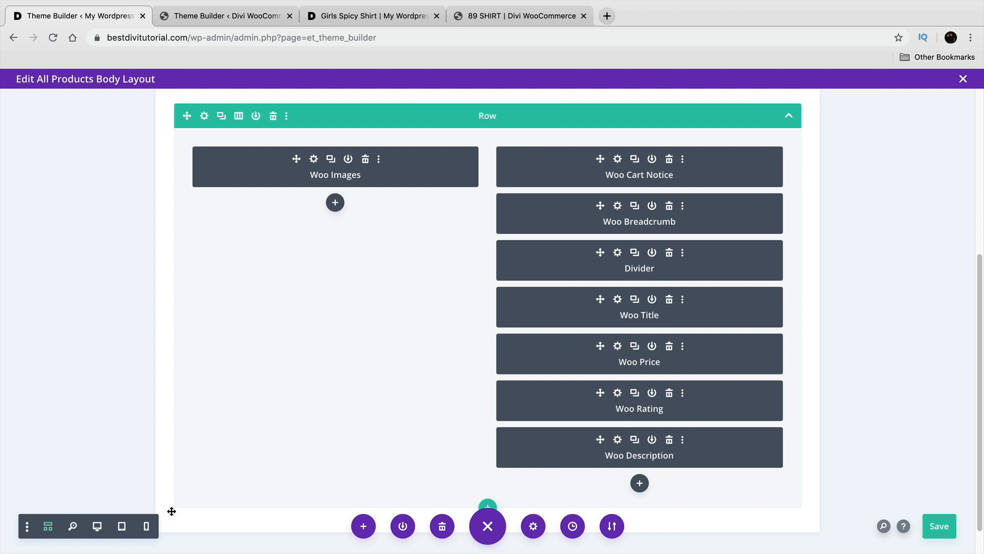
{"action": "left_click", "coordinate": [97, 526]}
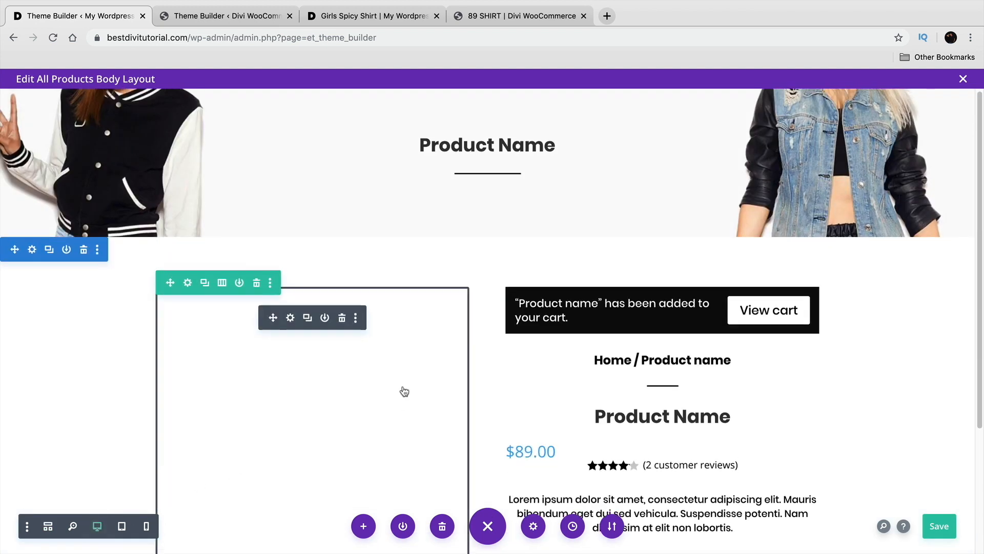
Step: Make the Woo Price text black and center-aligned, save its settings, and adjust the spacing between the price, rating and description
{"action": "scroll", "coordinate": [589, 390], "scroll_direction": "down", "scroll_amount": 2}
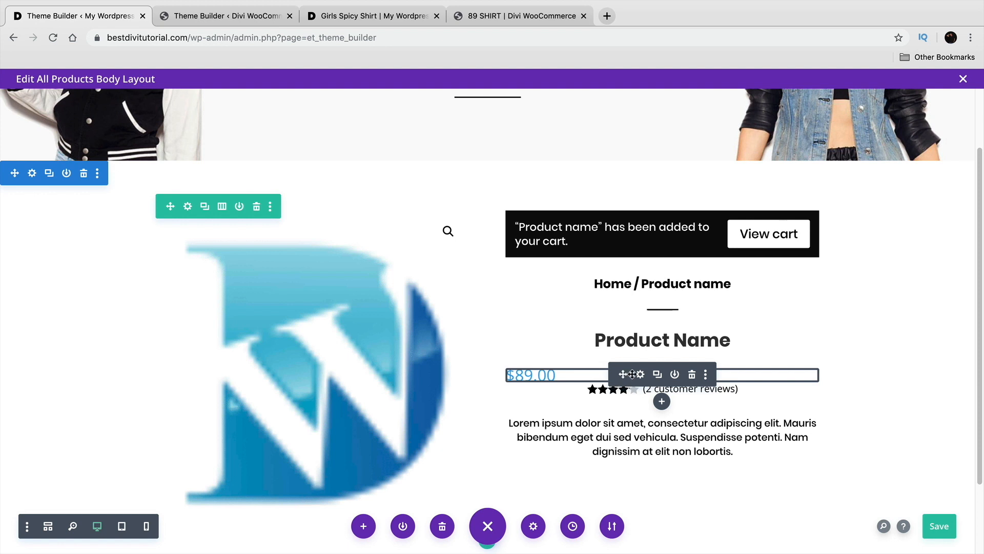
{"action": "left_click", "coordinate": [641, 374]}
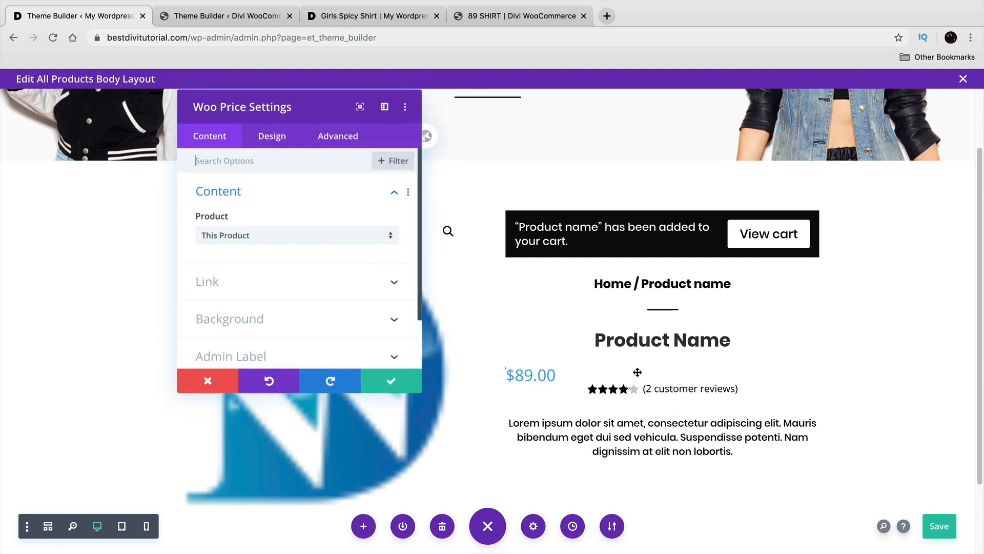
{"action": "left_click", "coordinate": [264, 142]}
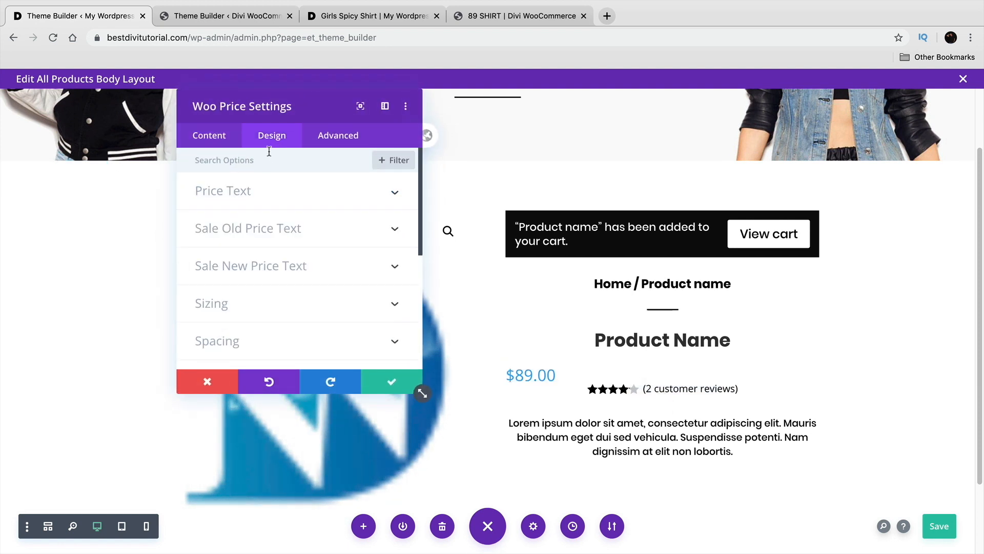
{"action": "left_click", "coordinate": [276, 191]}
{"action": "scroll", "coordinate": [295, 250], "scroll_direction": "down", "scroll_amount": 2}
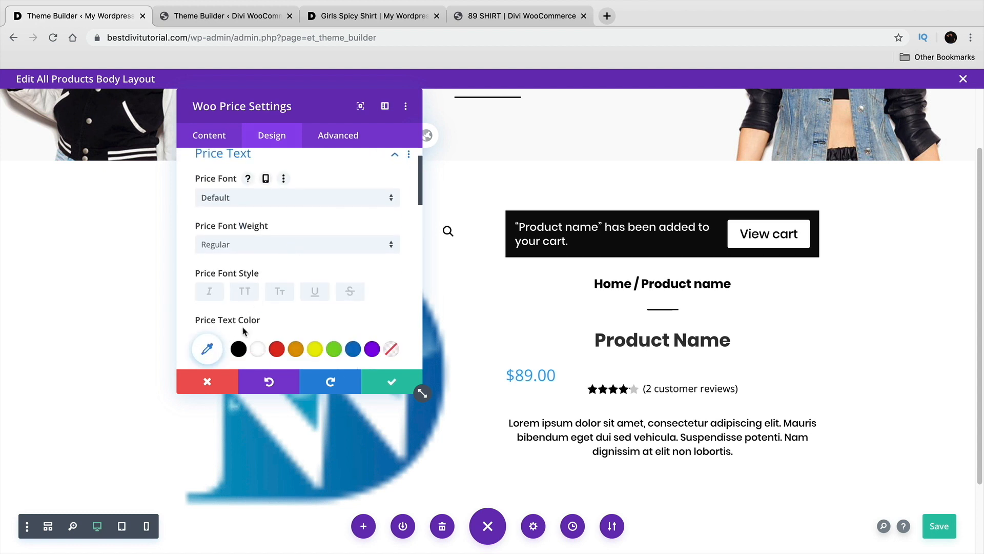
{"action": "left_click", "coordinate": [237, 344]}
{"action": "scroll", "coordinate": [275, 317], "scroll_direction": "down", "scroll_amount": 1}
{"action": "scroll", "coordinate": [274, 317], "scroll_direction": "down", "scroll_amount": 5}
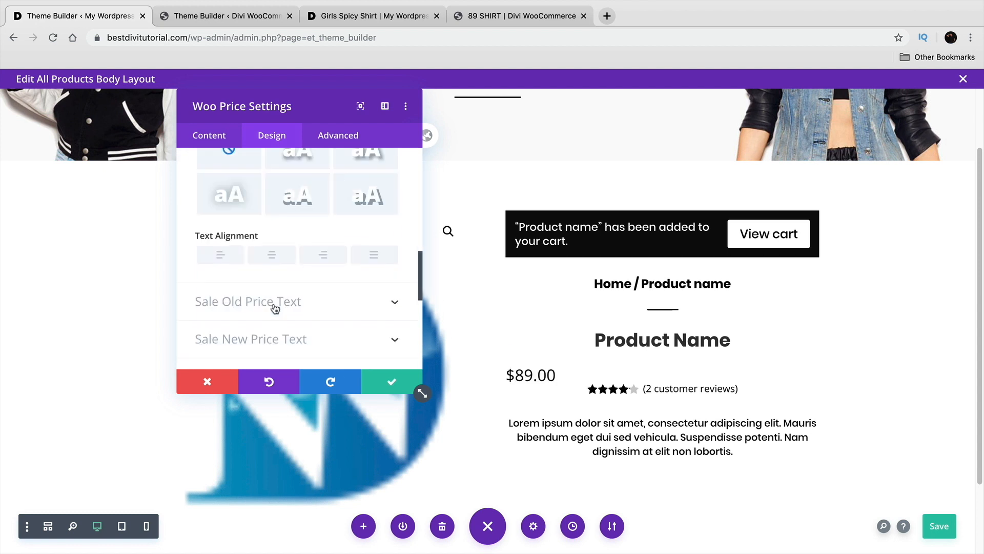
{"action": "left_click", "coordinate": [277, 235]}
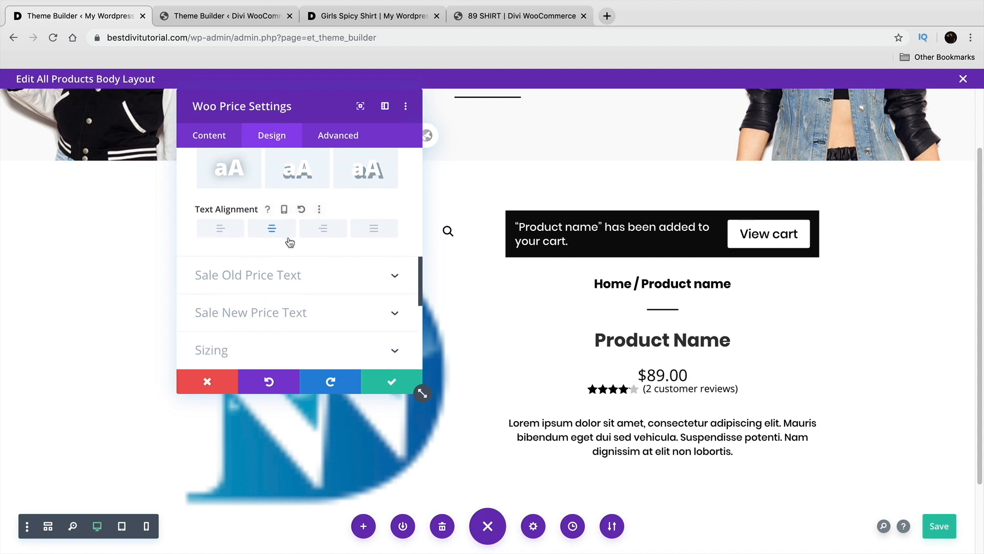
{"action": "left_click", "coordinate": [384, 382]}
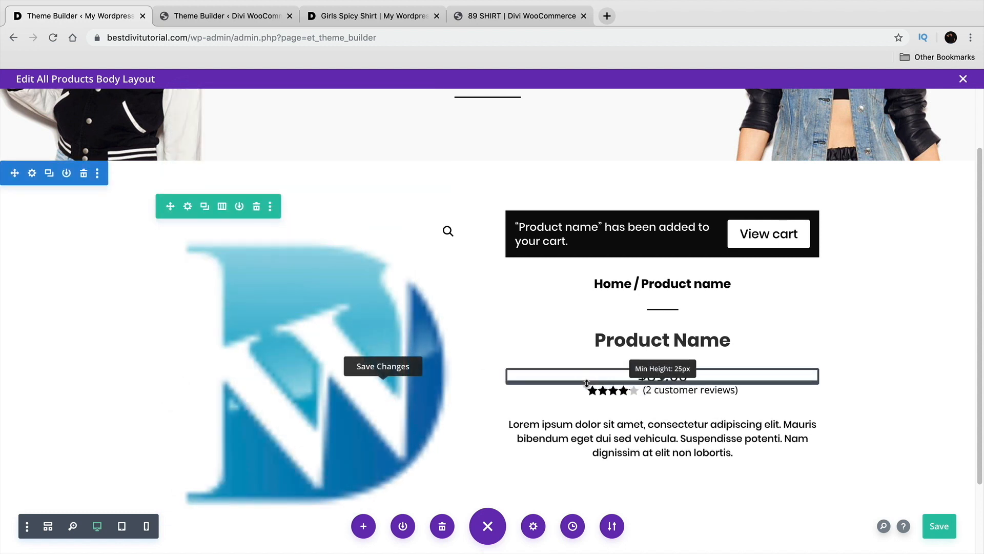
{"action": "left_click_drag", "start_coordinate": [587, 384], "coordinate": [607, 404]}
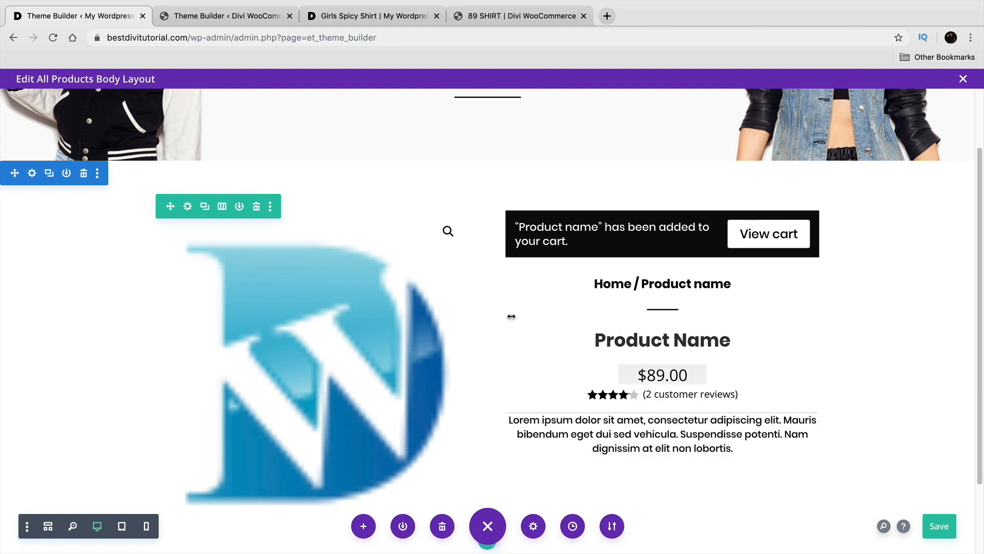
Step: After checking the cart module in the reference layout, add a Woo Add To Cart module beneath the product description
{"action": "left_click", "coordinate": [220, 16]}
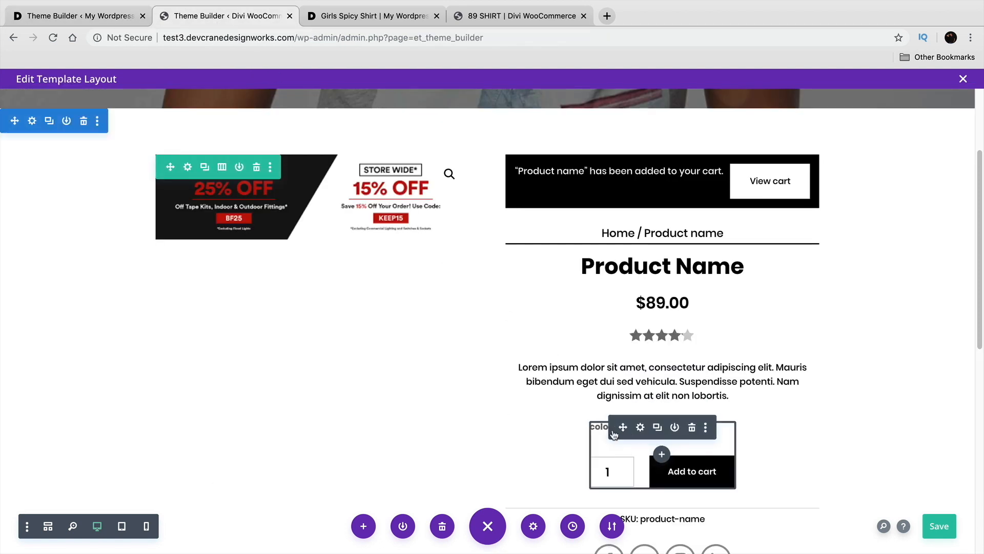
{"action": "left_click", "coordinate": [639, 428]}
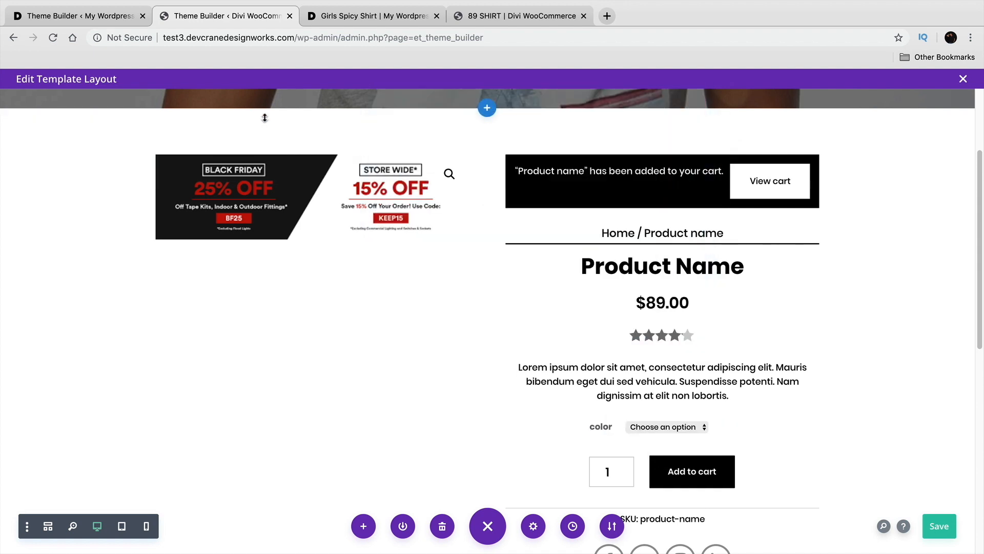
{"action": "left_click", "coordinate": [84, 20]}
{"action": "left_click", "coordinate": [661, 445]}
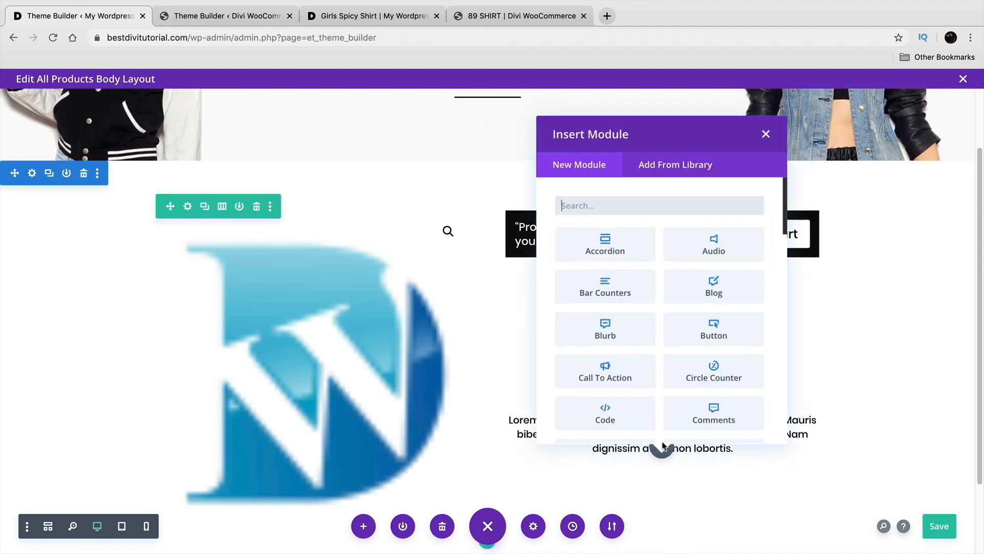
{"action": "type", "text": "ADD"}
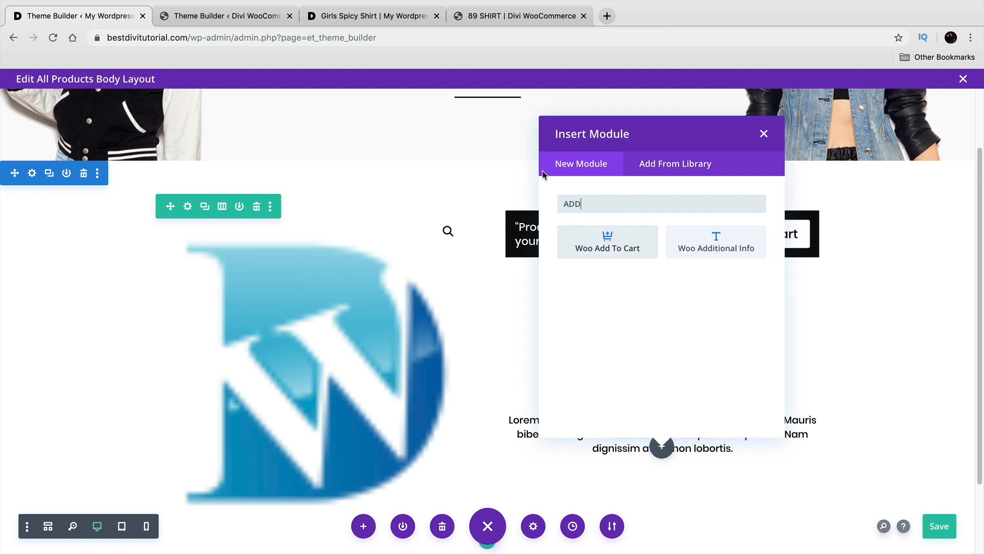
{"action": "left_click", "coordinate": [607, 241]}
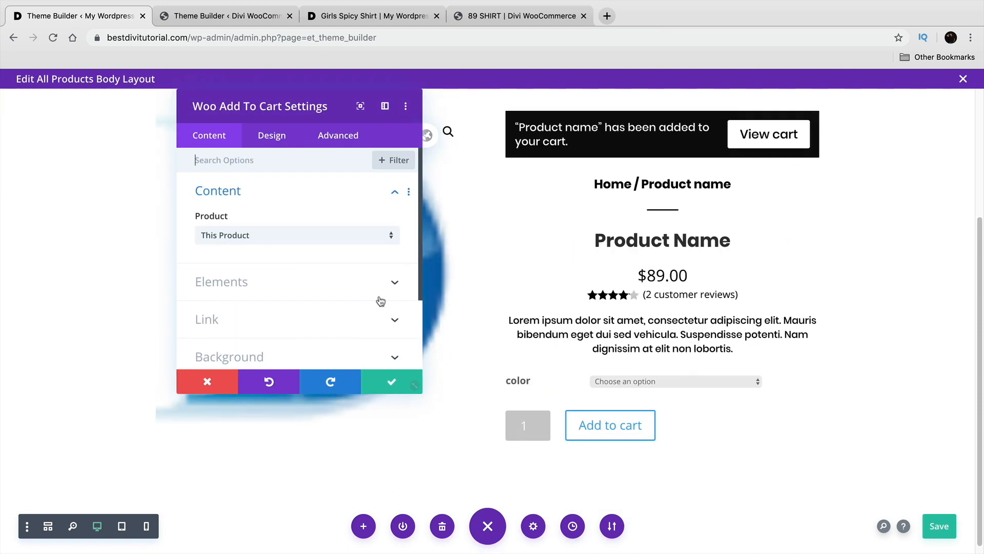
Step: Set the Woo Add To Cart module's text color to black (#000000) and its font to Poppins
{"action": "left_click", "coordinate": [272, 135]}
{"action": "left_click", "coordinate": [284, 200]}
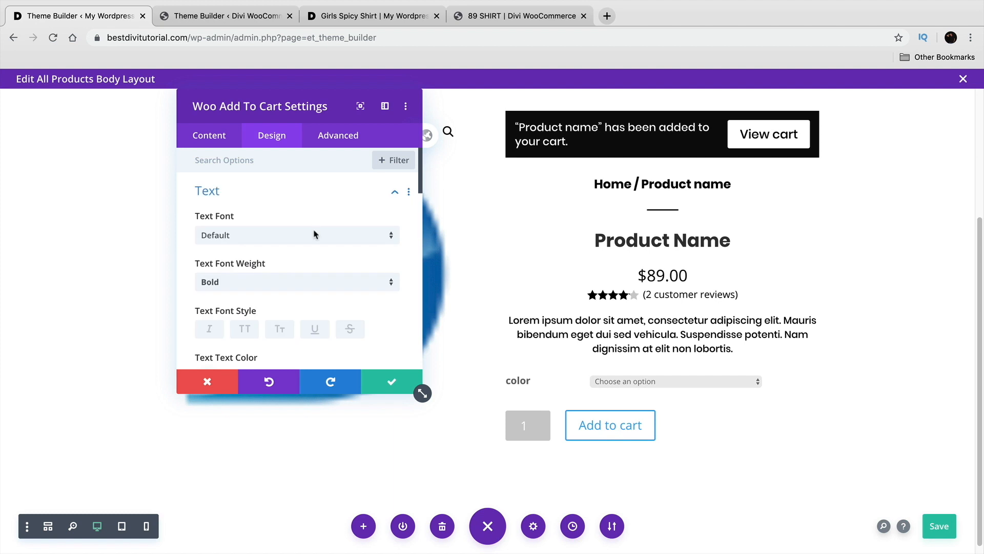
{"action": "scroll", "coordinate": [282, 216], "scroll_direction": "down", "scroll_amount": 2}
{"action": "left_click", "coordinate": [238, 285]}
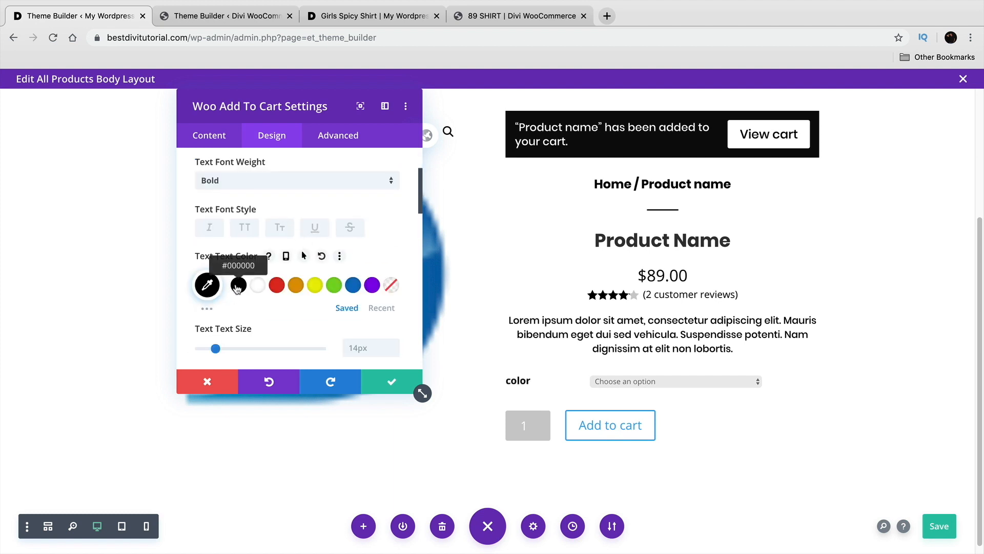
{"action": "scroll", "coordinate": [271, 303], "scroll_direction": "up", "scroll_amount": 1}
{"action": "left_click", "coordinate": [283, 160]}
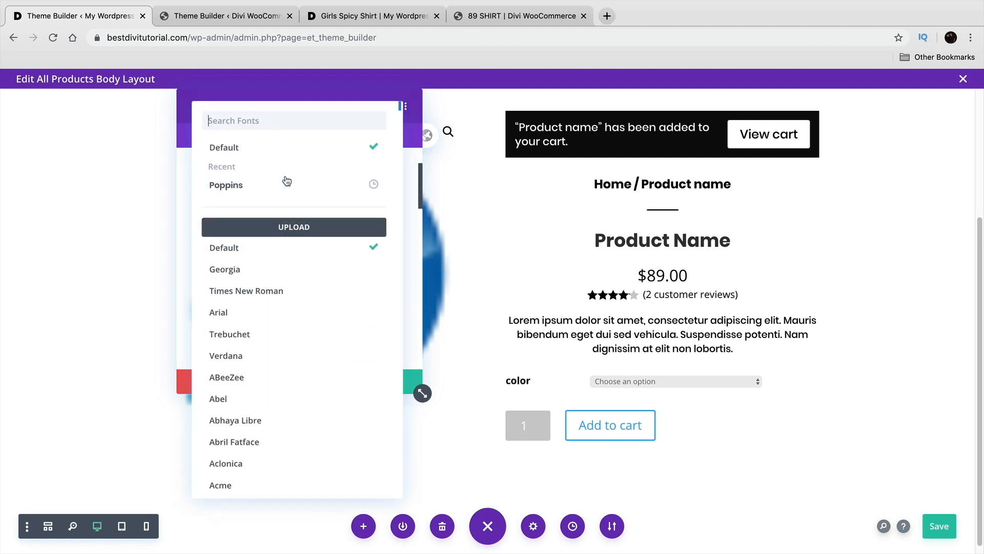
{"action": "left_click", "coordinate": [285, 198]}
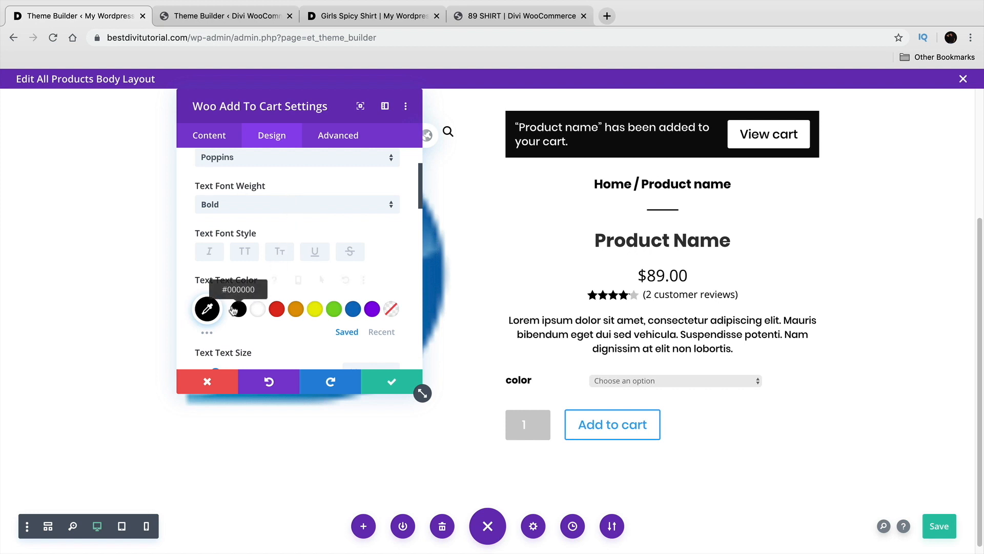
Step: Center-align the text of the Woo Add To Cart module
{"action": "scroll", "coordinate": [251, 308], "scroll_direction": "down", "scroll_amount": 2}
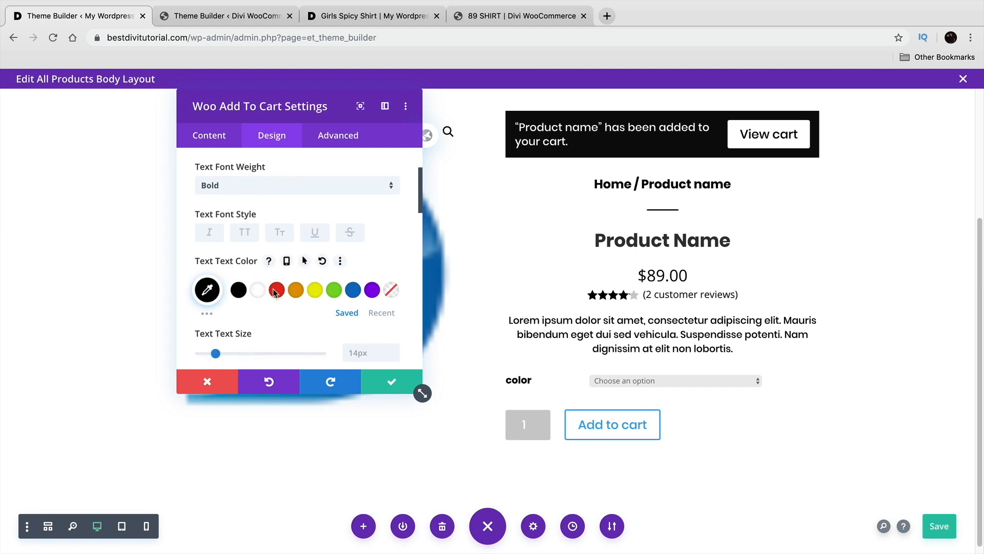
{"action": "scroll", "coordinate": [266, 295], "scroll_direction": "down", "scroll_amount": 8}
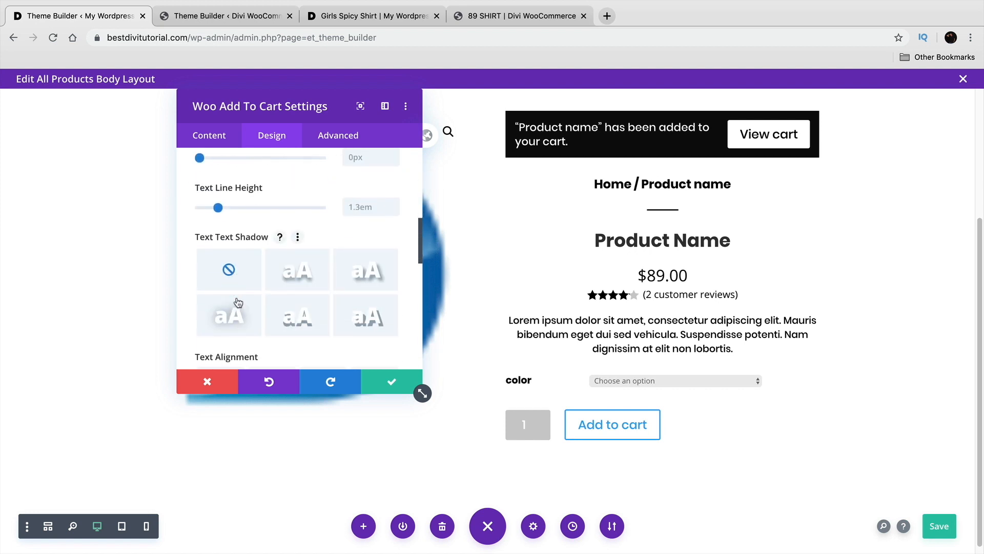
{"action": "scroll", "coordinate": [238, 301], "scroll_direction": "down", "scroll_amount": 1}
{"action": "left_click", "coordinate": [271, 330]}
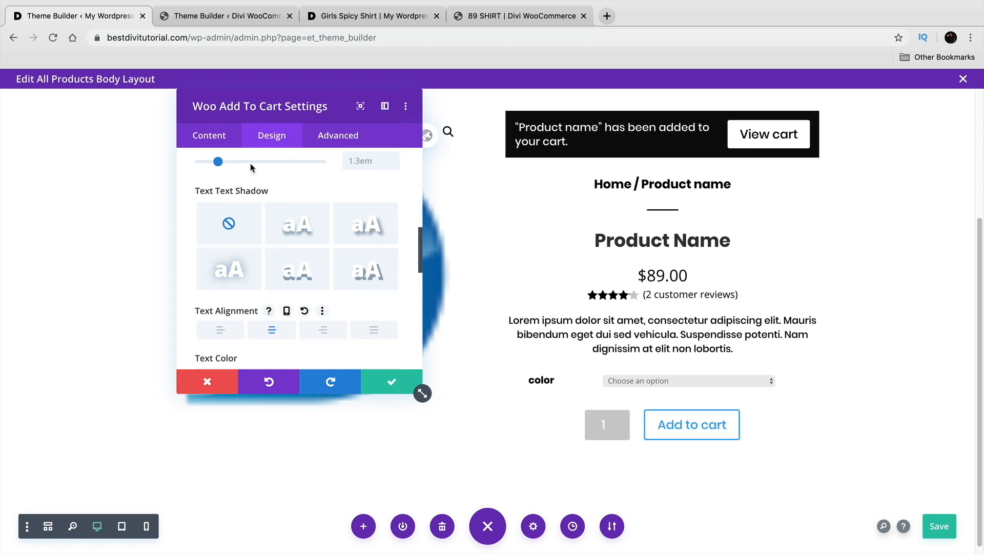
Step: Enable custom styles for the Add to cart button, make its text black (#000000), and save the module's settings
{"action": "scroll", "coordinate": [281, 266], "scroll_direction": "down", "scroll_amount": 6}
{"action": "left_click", "coordinate": [264, 314]}
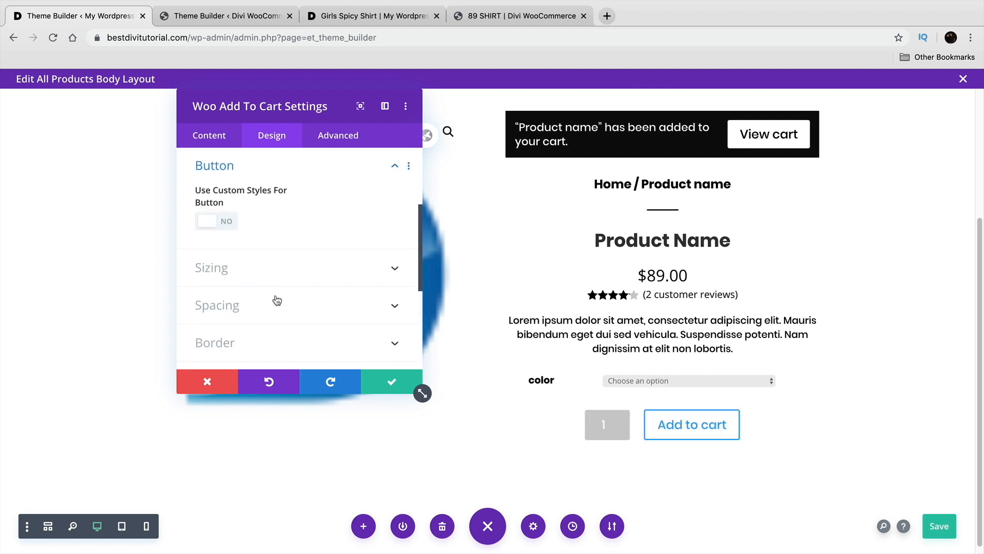
{"action": "left_click", "coordinate": [232, 221]}
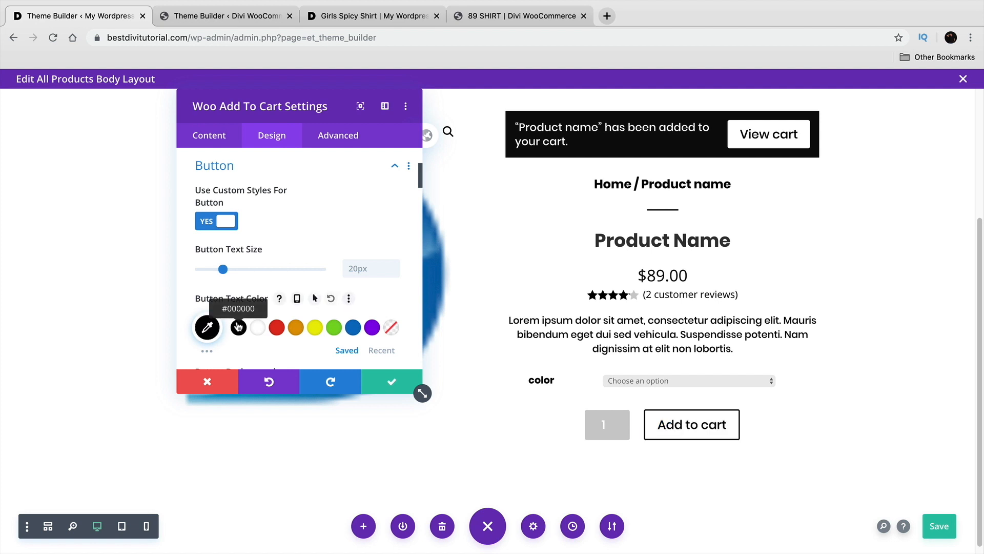
{"action": "left_click", "coordinate": [379, 383]}
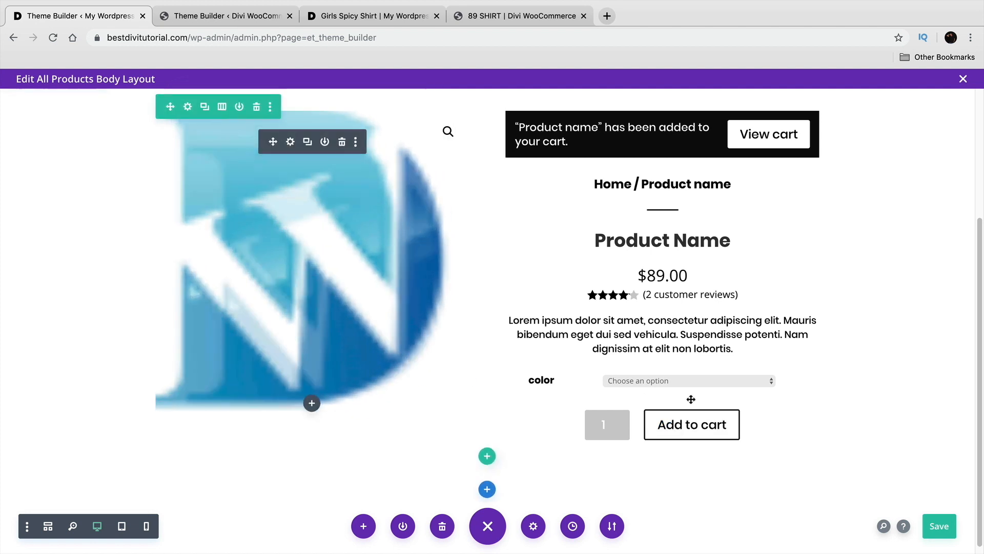
{"action": "scroll", "coordinate": [897, 360], "scroll_direction": "up", "scroll_amount": 2}
{"action": "scroll", "coordinate": [924, 361], "scroll_direction": "up", "scroll_amount": 3}
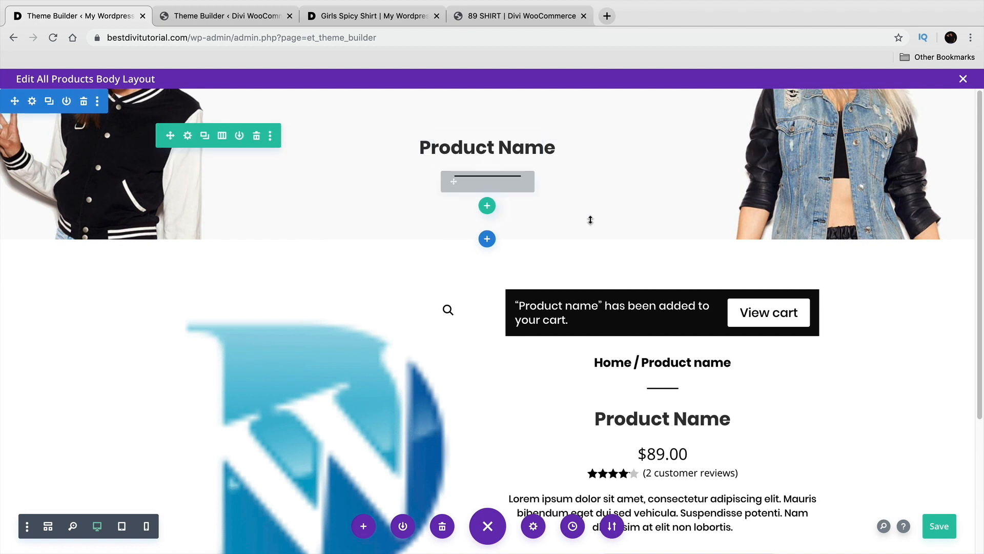
{"action": "scroll", "coordinate": [588, 225], "scroll_direction": "down", "scroll_amount": 2}
{"action": "scroll", "coordinate": [588, 240], "scroll_direction": "down", "scroll_amount": 1}
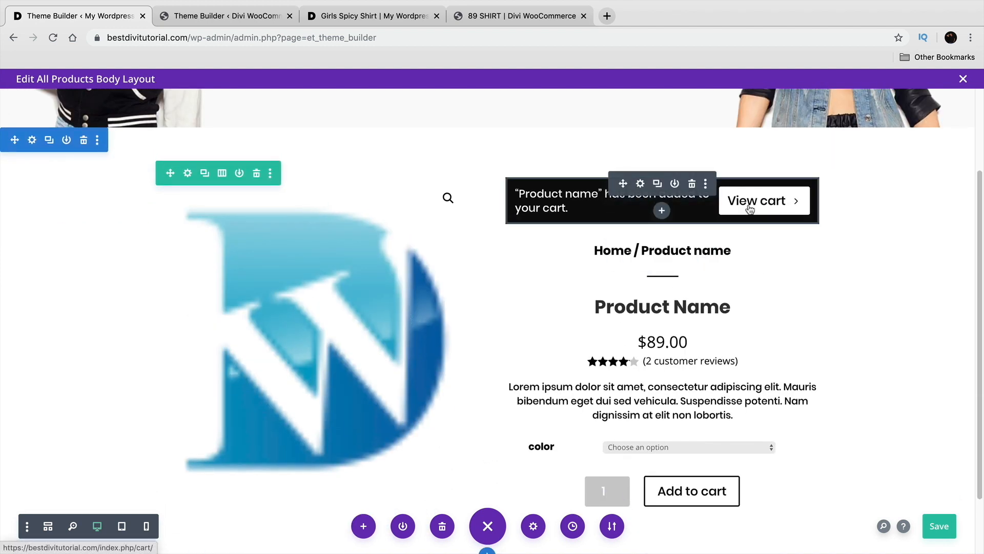
Step: Examine the reference layout to see which modules follow its add-to-cart area
{"action": "scroll", "coordinate": [749, 210], "scroll_direction": "down", "scroll_amount": 1}
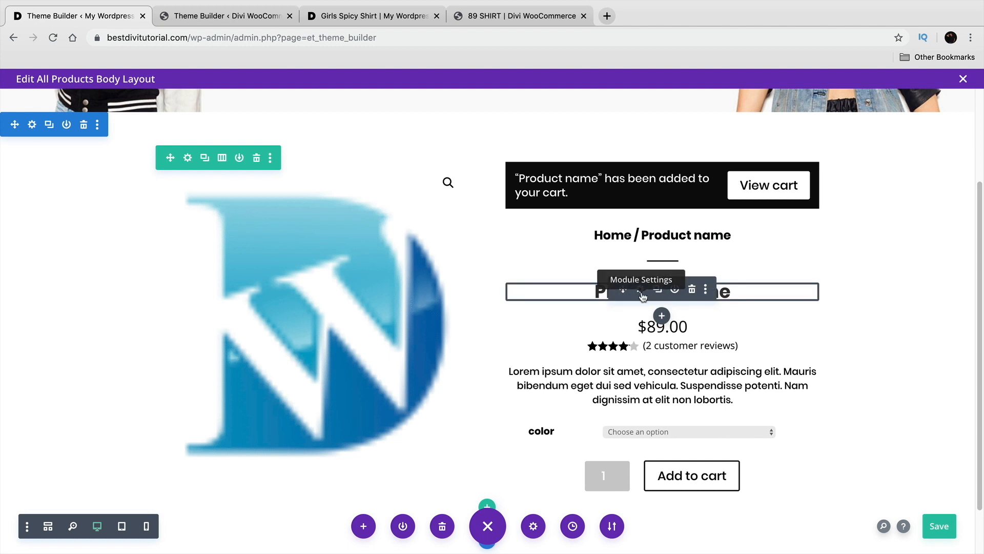
{"action": "scroll", "coordinate": [641, 289], "scroll_direction": "down", "scroll_amount": 2}
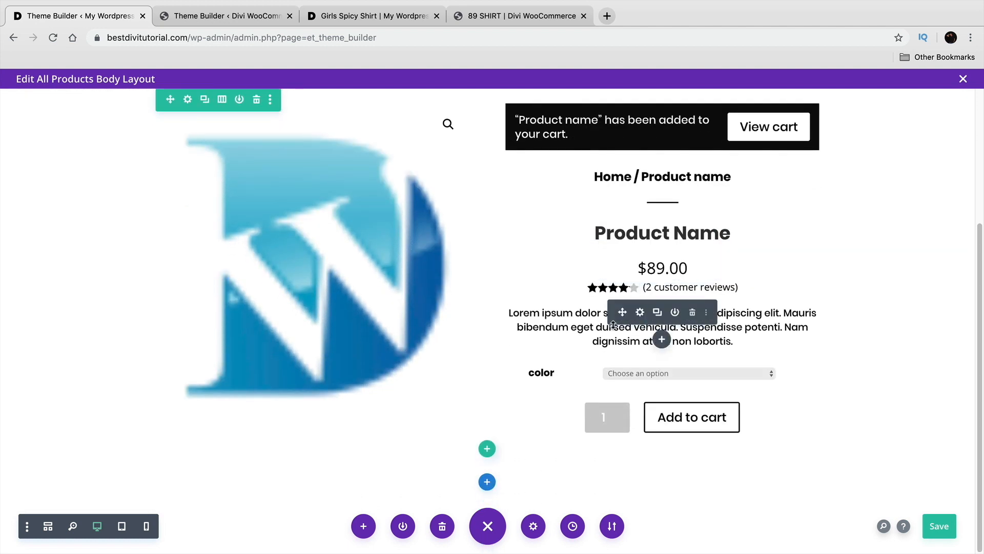
{"action": "left_click", "coordinate": [271, 20]}
{"action": "scroll", "coordinate": [427, 288], "scroll_direction": "down", "scroll_amount": 4}
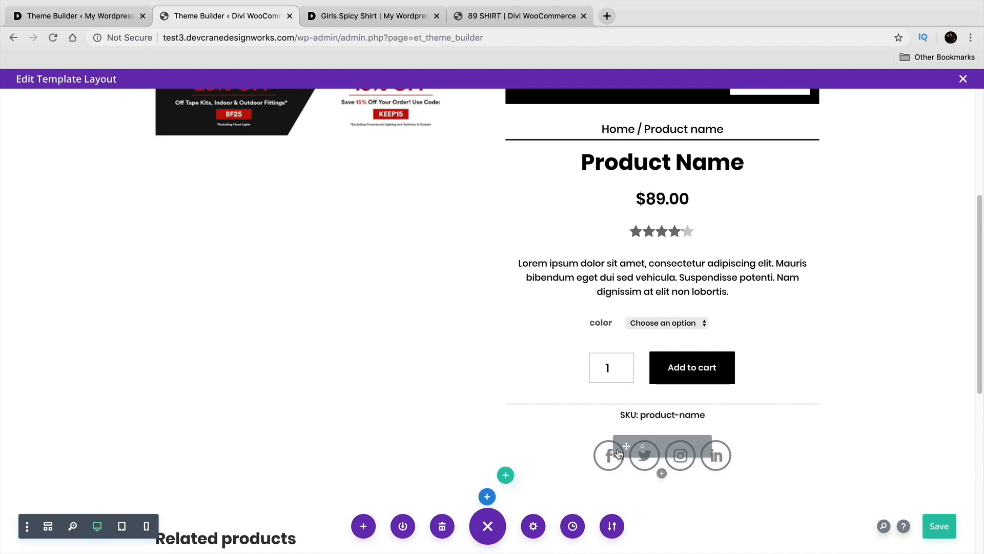
{"action": "left_click", "coordinate": [114, 21]}
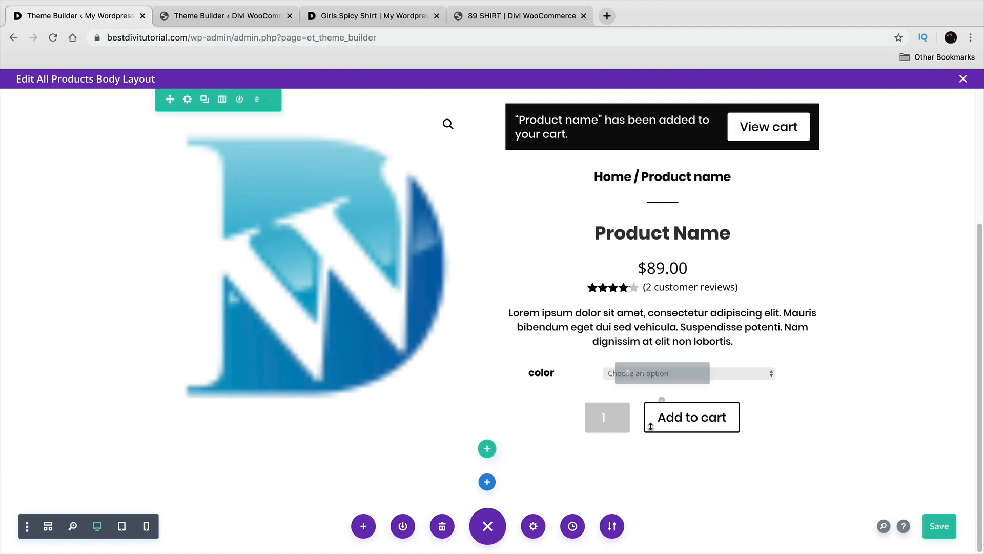
{"action": "left_click", "coordinate": [662, 399]}
{"action": "left_click", "coordinate": [764, 134]}
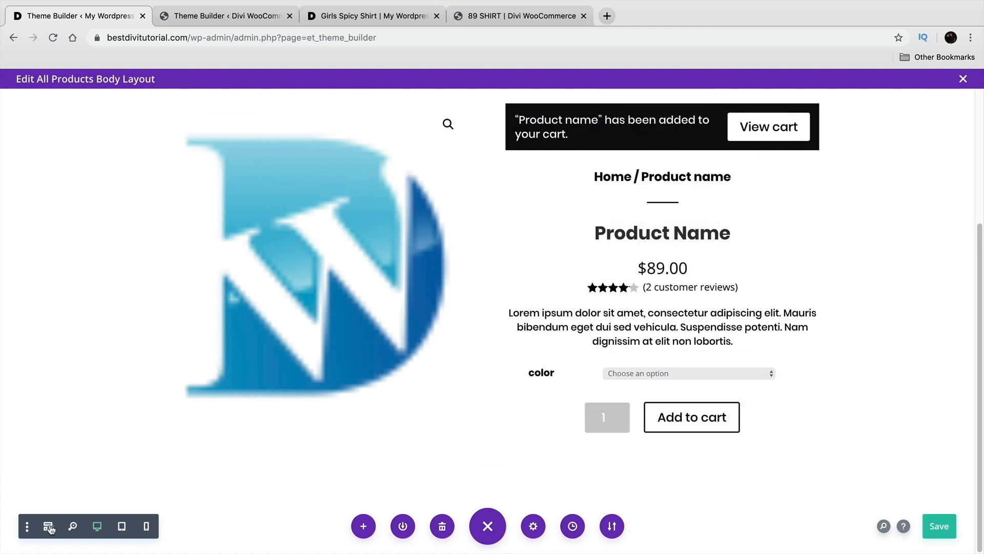
Step: In wireframe view, duplicate the divider under the banner's Woo Title and move the copy beneath Woo Cart Notice
{"action": "left_click", "coordinate": [49, 527]}
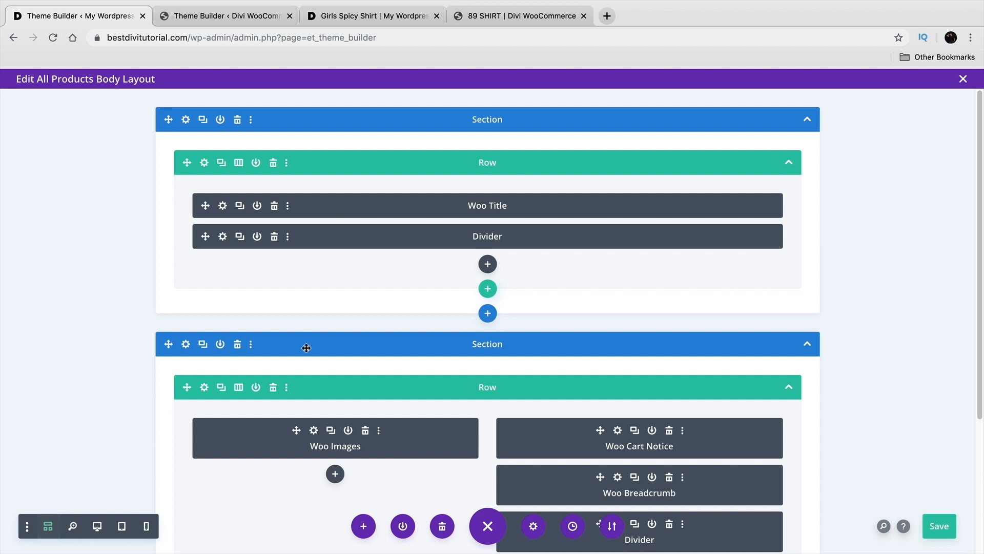
{"action": "left_click", "coordinate": [239, 237]}
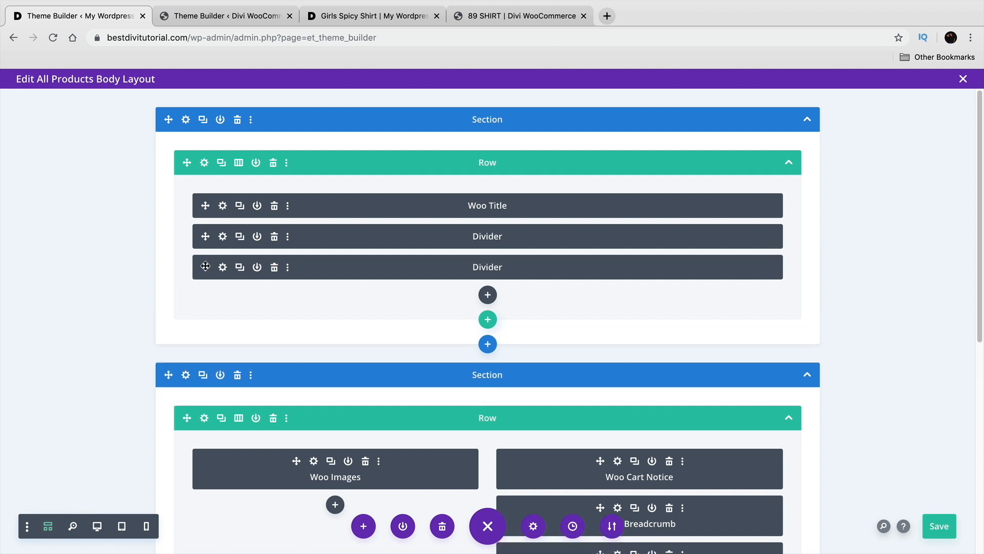
{"action": "left_click_drag", "start_coordinate": [205, 266], "coordinate": [562, 487]}
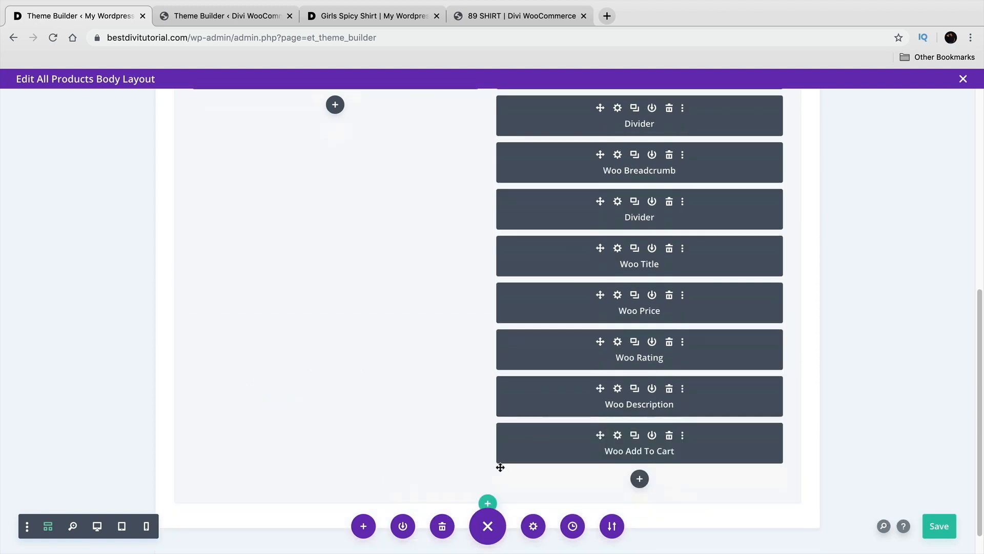
Step: Move the divider between Woo Breadcrumb and Woo Title to the end of the column, beneath Woo Add To Cart
{"action": "scroll", "coordinate": [500, 467], "scroll_direction": "up", "scroll_amount": 7}
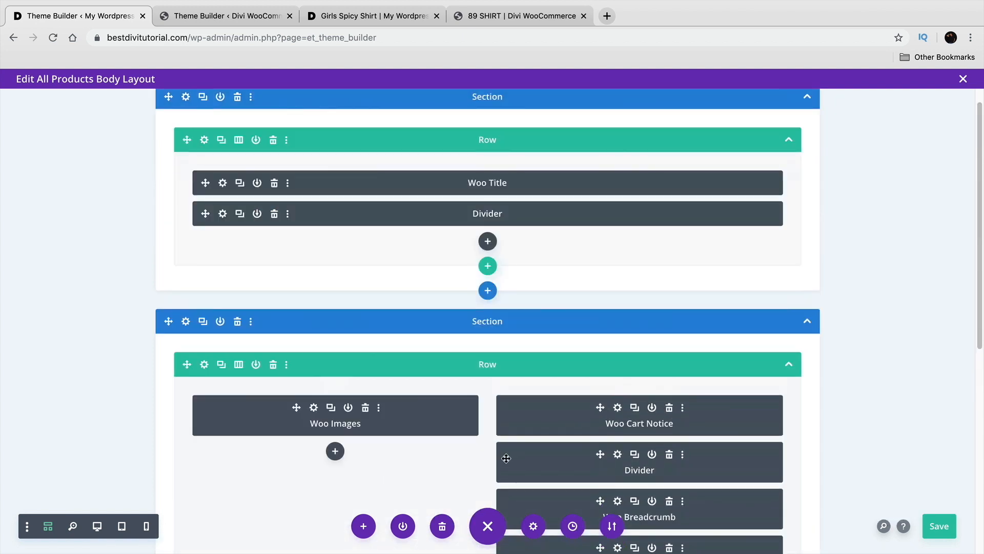
{"action": "scroll", "coordinate": [506, 458], "scroll_direction": "down", "scroll_amount": 5}
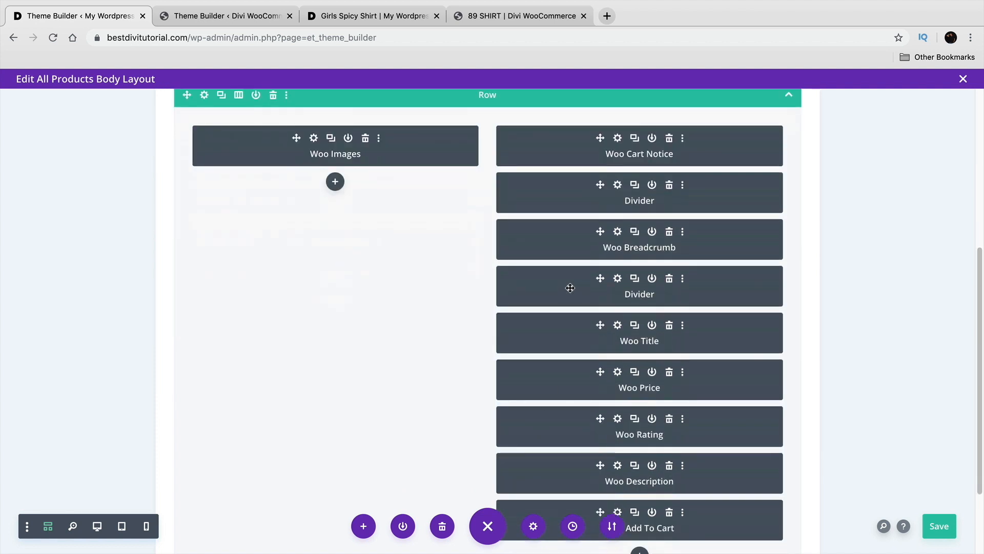
{"action": "left_click_drag", "start_coordinate": [570, 286], "coordinate": [618, 452]}
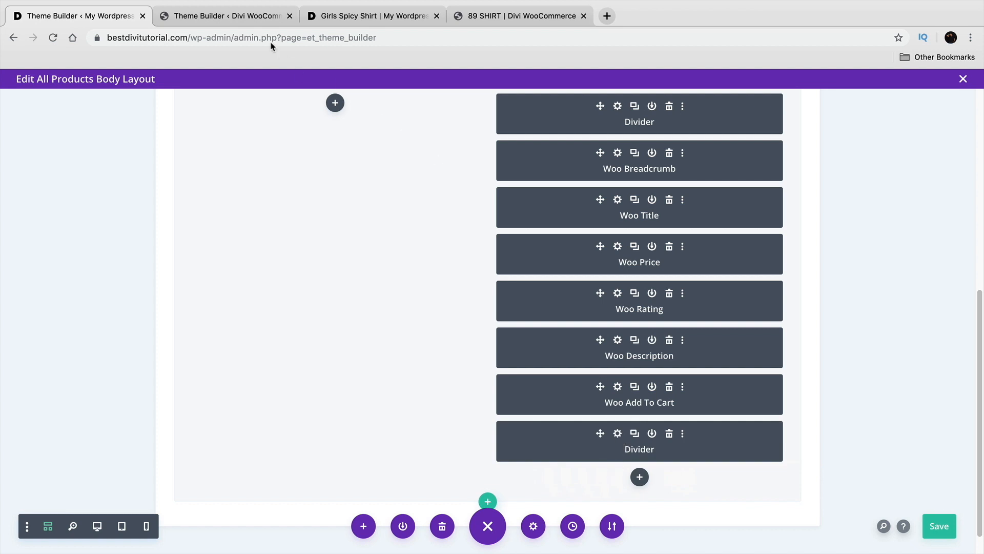
Step: After checking the SKU module in the reference layout, add a Woo Meta module beneath the last divider and save its default settings
{"action": "left_click", "coordinate": [258, 19]}
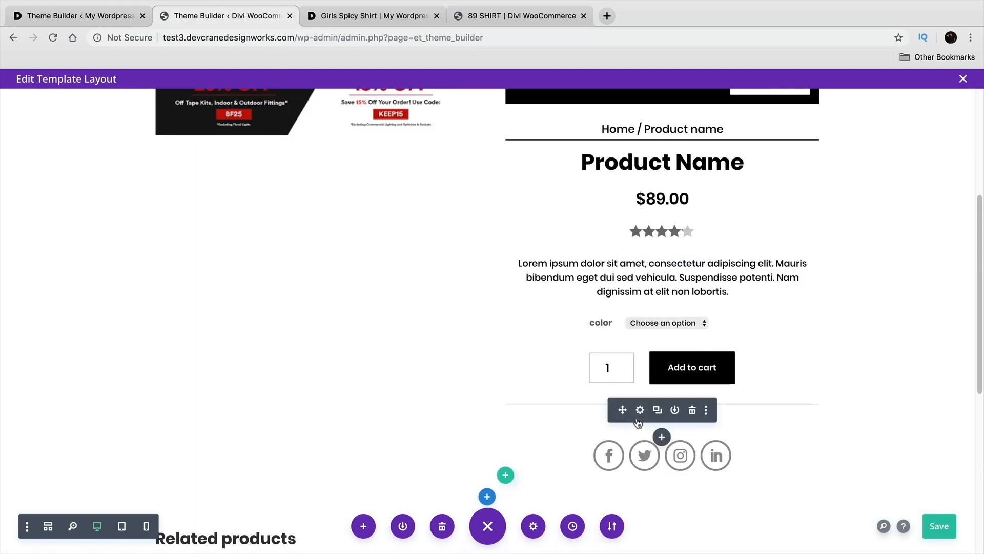
{"action": "left_click", "coordinate": [640, 410]}
{"action": "left_click", "coordinate": [659, 325]}
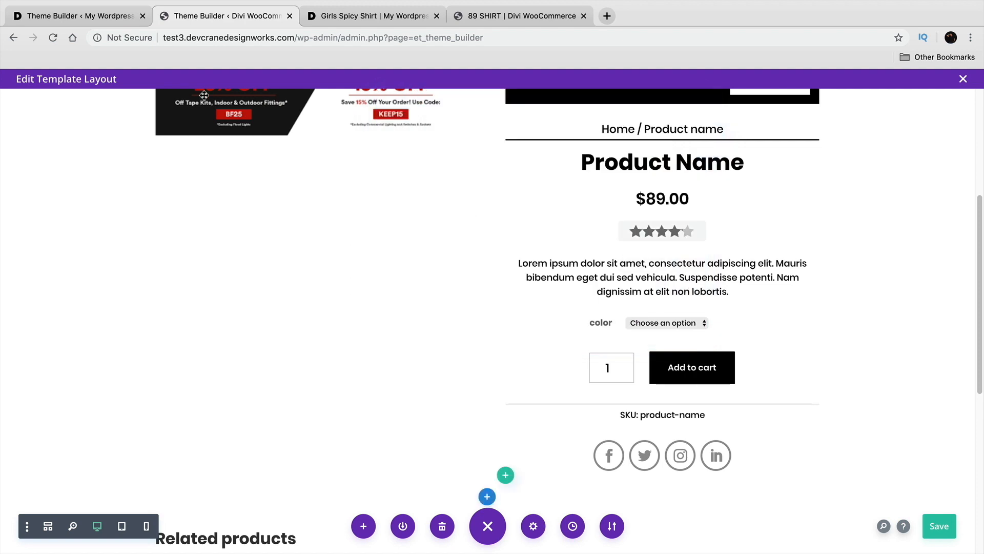
{"action": "left_click", "coordinate": [103, 20]}
{"action": "left_click", "coordinate": [640, 478]}
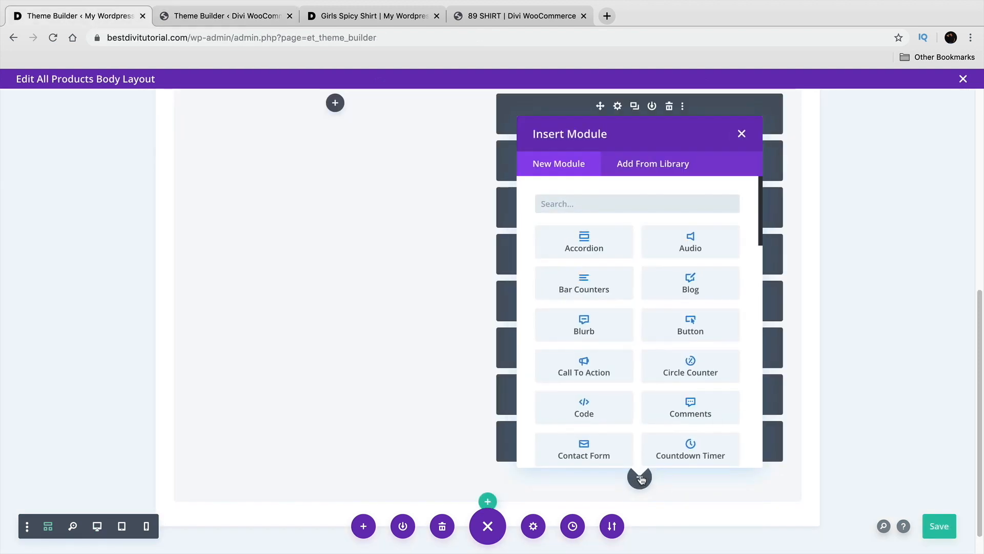
{"action": "type", "text": "wo"}
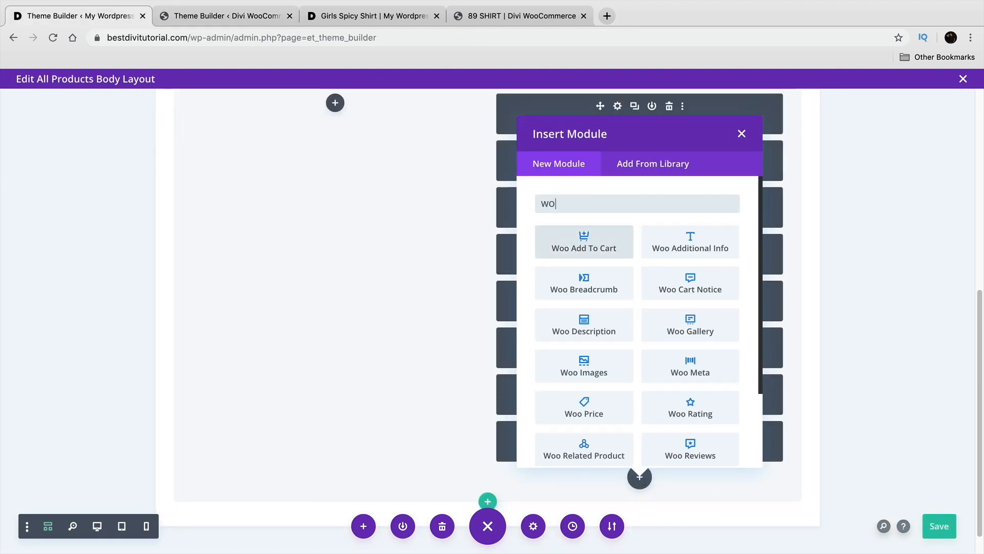
{"action": "type", "text": "o me"}
{"action": "left_click", "coordinate": [583, 246]}
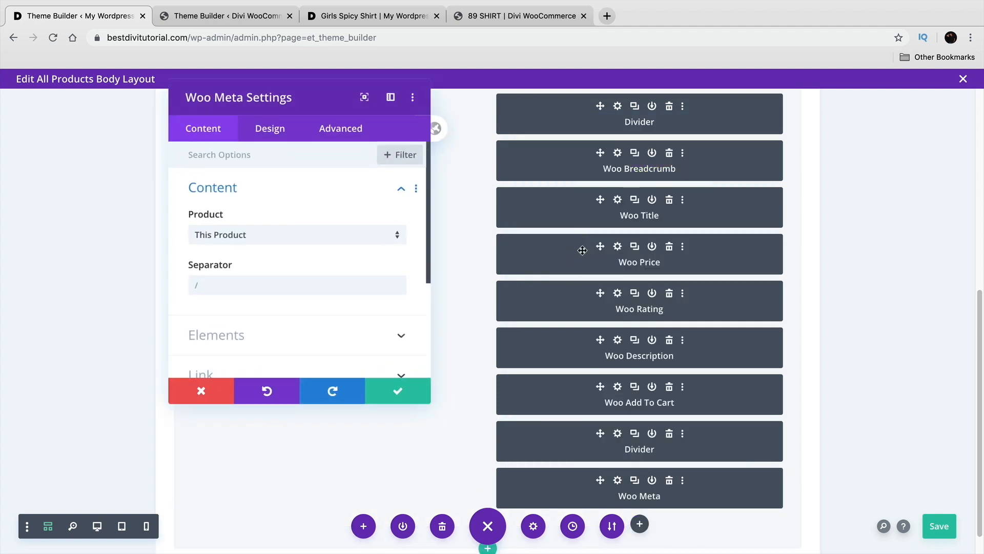
{"action": "left_click", "coordinate": [376, 383]}
Step: After checking the social icons module in the reference layout, add a Social Media Follow module beneath Woo Meta
{"action": "scroll", "coordinate": [567, 453], "scroll_direction": "down", "scroll_amount": 3}
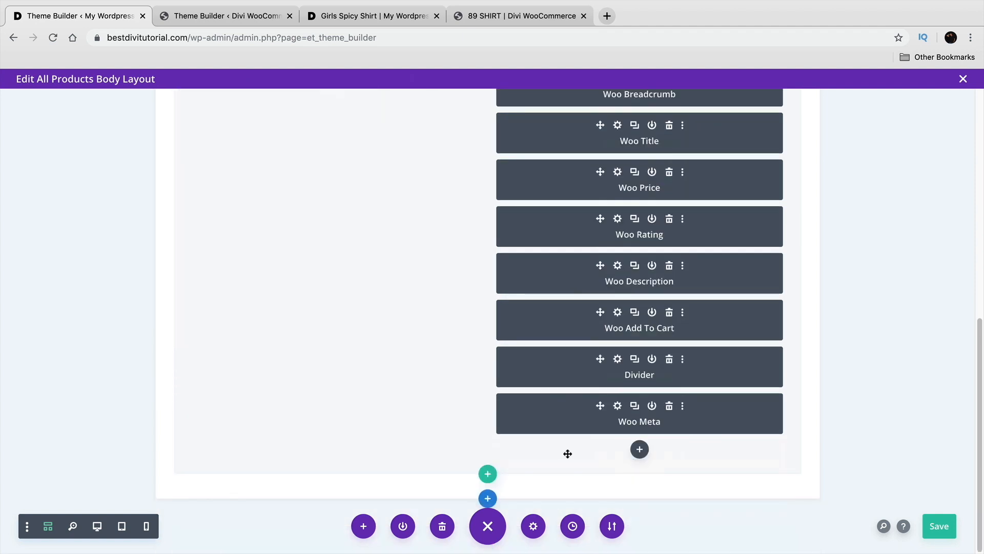
{"action": "left_click", "coordinate": [221, 17]}
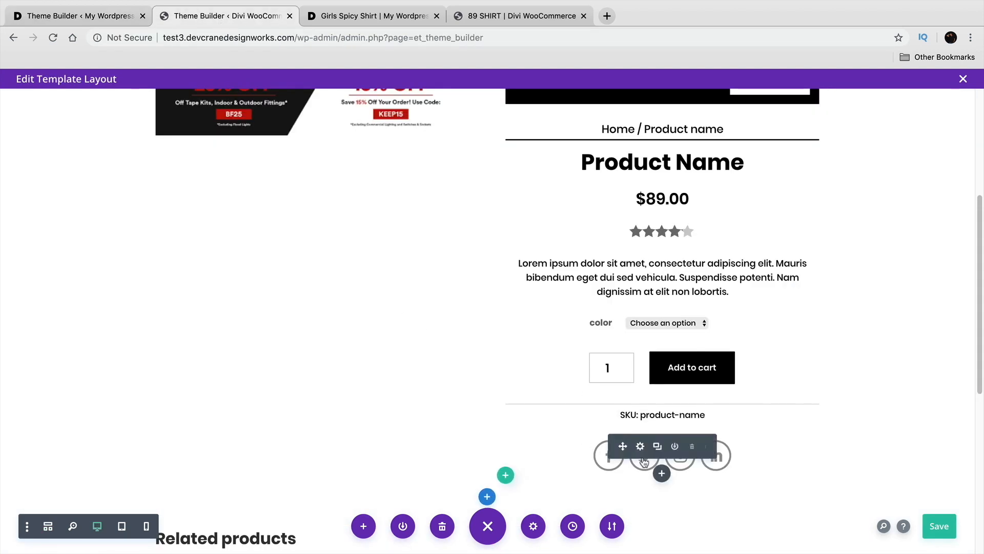
{"action": "left_click", "coordinate": [641, 448]}
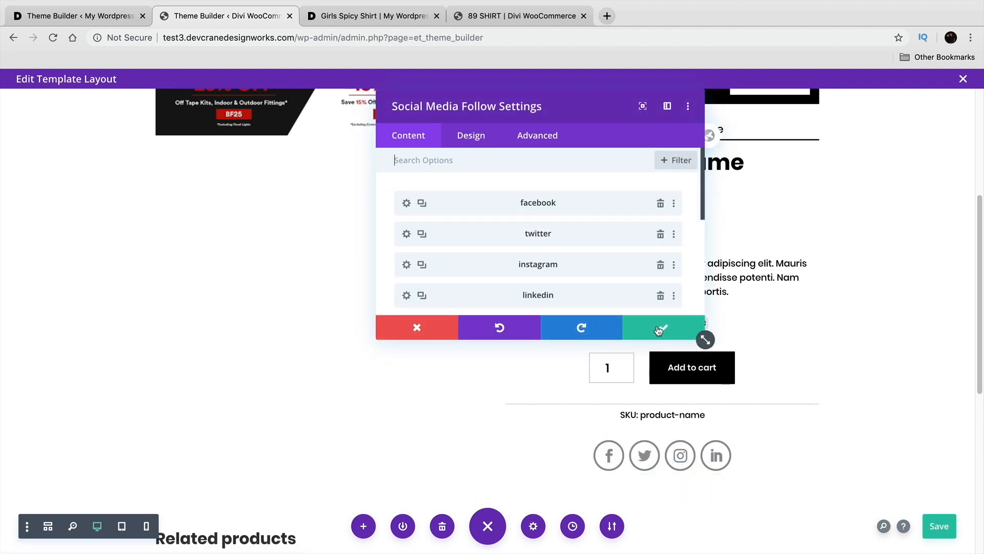
{"action": "left_click", "coordinate": [661, 329]}
{"action": "left_click", "coordinate": [117, 18]}
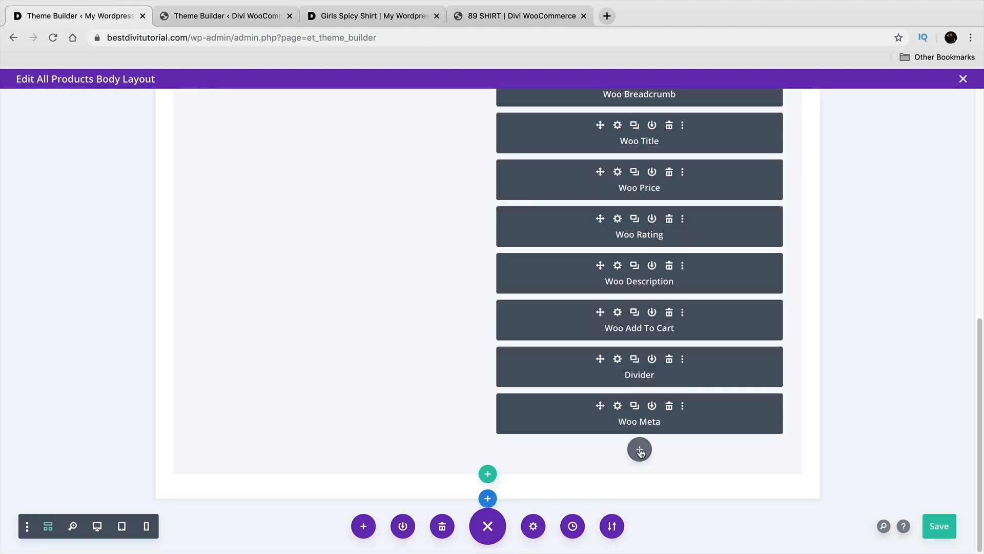
{"action": "left_click", "coordinate": [640, 451]}
{"action": "type", "text": "SOCIAL"}
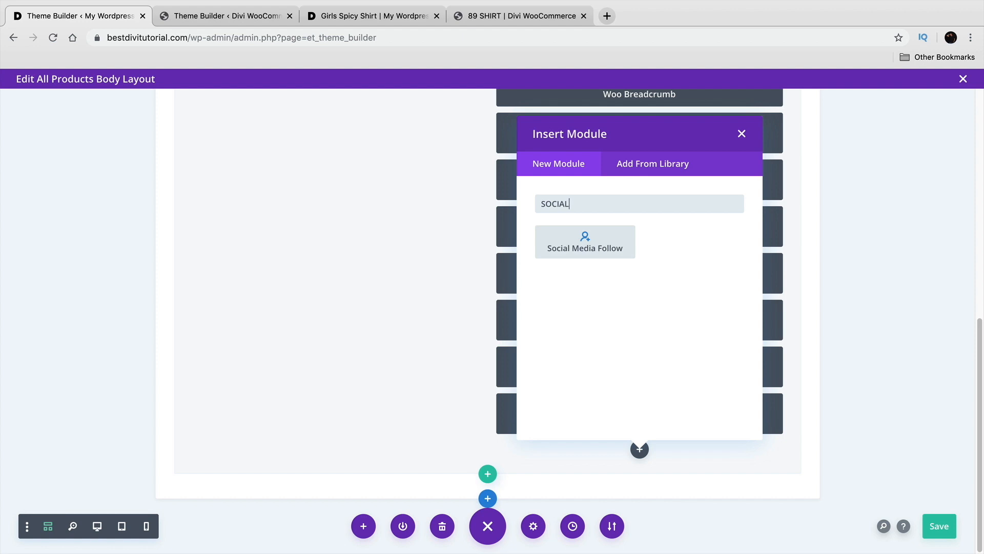
{"action": "left_click", "coordinate": [610, 235]}
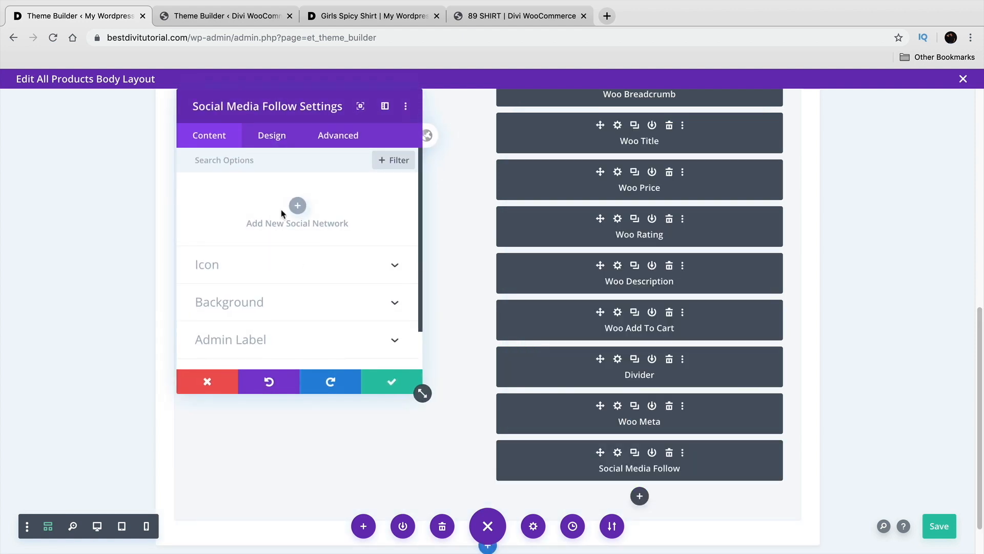
Step: Add Facebook and Pinterest as networks in the Social Media Follow module
{"action": "left_click", "coordinate": [296, 208]}
{"action": "left_click", "coordinate": [306, 241]}
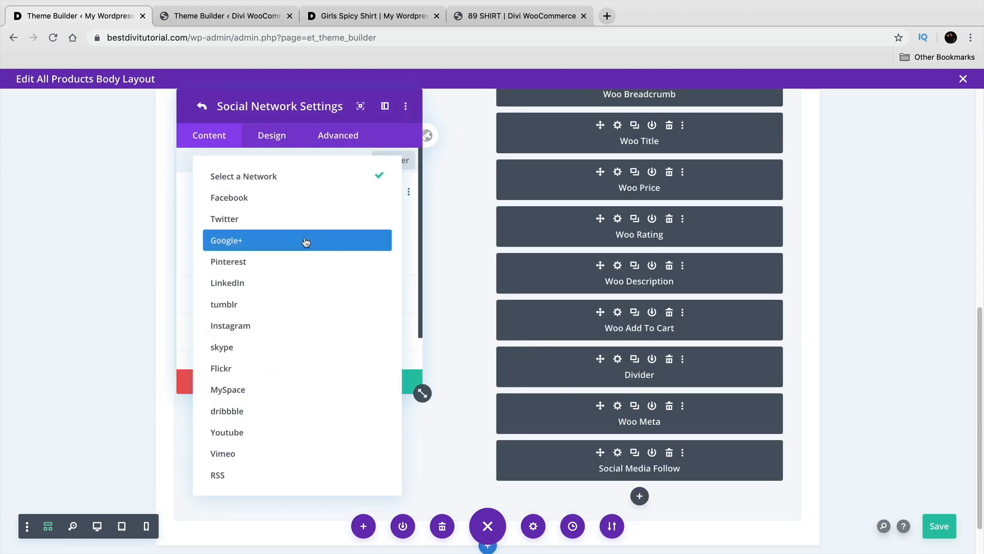
{"action": "left_click", "coordinate": [306, 207]}
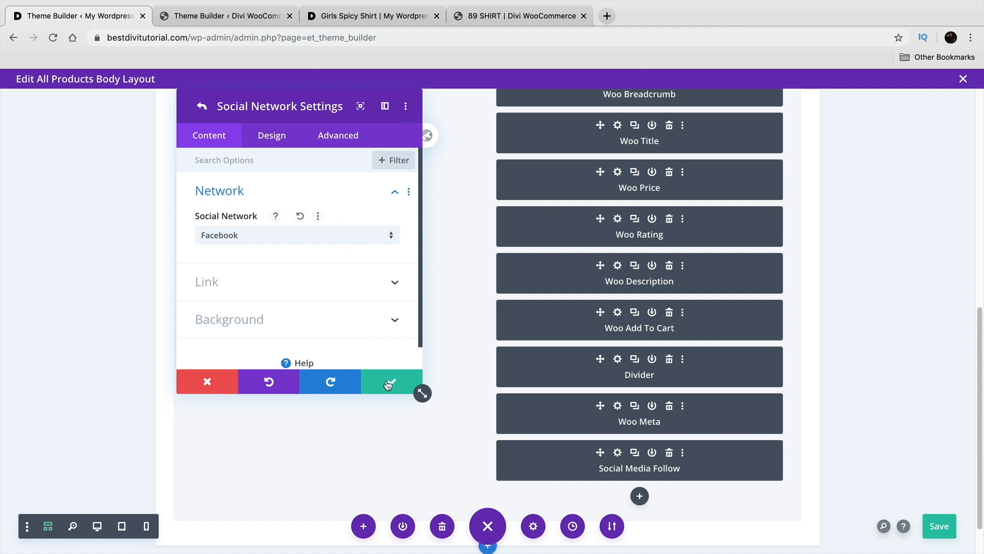
{"action": "left_click", "coordinate": [393, 384]}
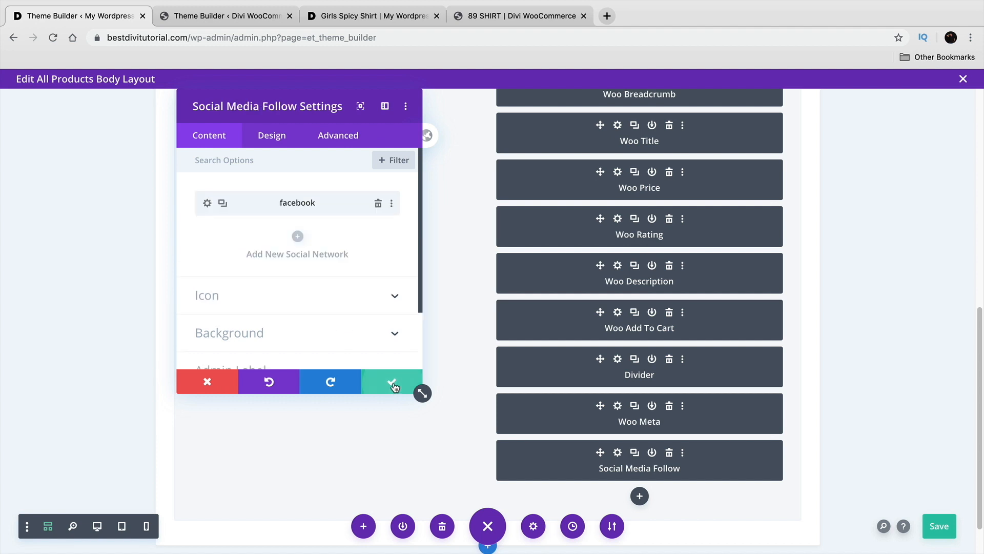
{"action": "left_click", "coordinate": [298, 235]}
{"action": "left_click", "coordinate": [307, 236]}
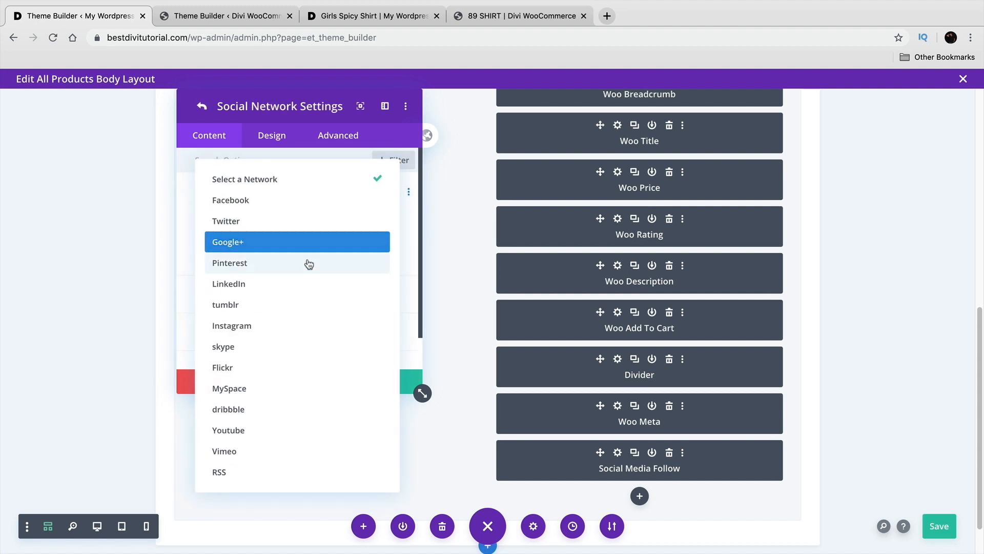
{"action": "left_click", "coordinate": [310, 262]}
{"action": "left_click", "coordinate": [380, 382]}
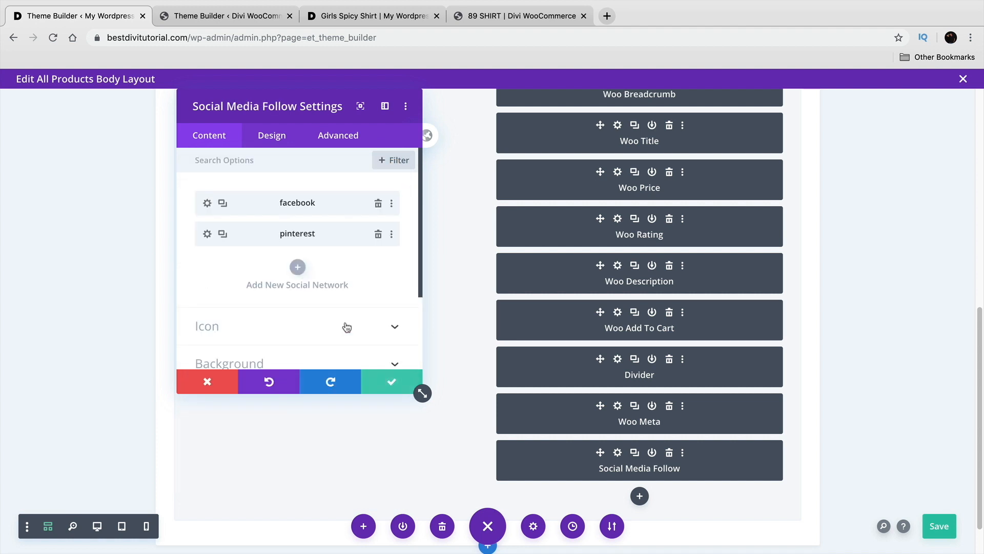
Step: Add LinkedIn and Instagram to the Social Media Follow module's networks
{"action": "left_click", "coordinate": [300, 265]}
{"action": "left_click", "coordinate": [279, 237]}
{"action": "left_click", "coordinate": [281, 283]}
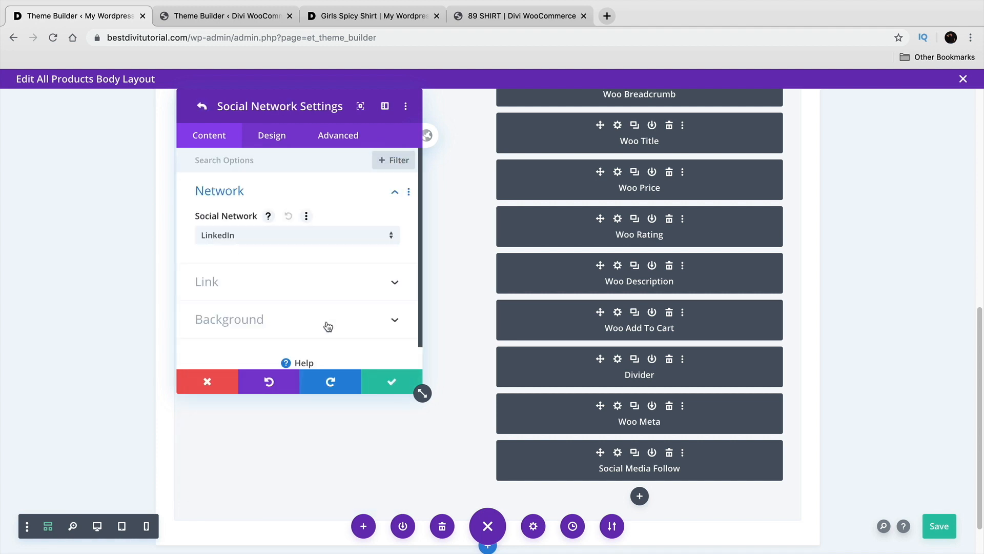
{"action": "left_click", "coordinate": [389, 381]}
{"action": "left_click", "coordinate": [295, 295]}
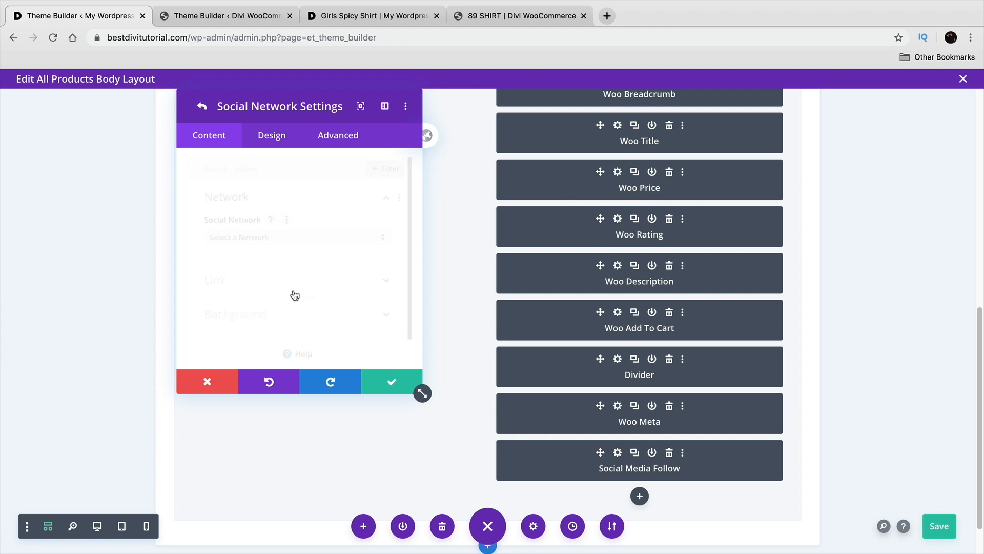
{"action": "left_click", "coordinate": [274, 235]}
{"action": "left_click", "coordinate": [287, 323]}
{"action": "left_click", "coordinate": [391, 381]}
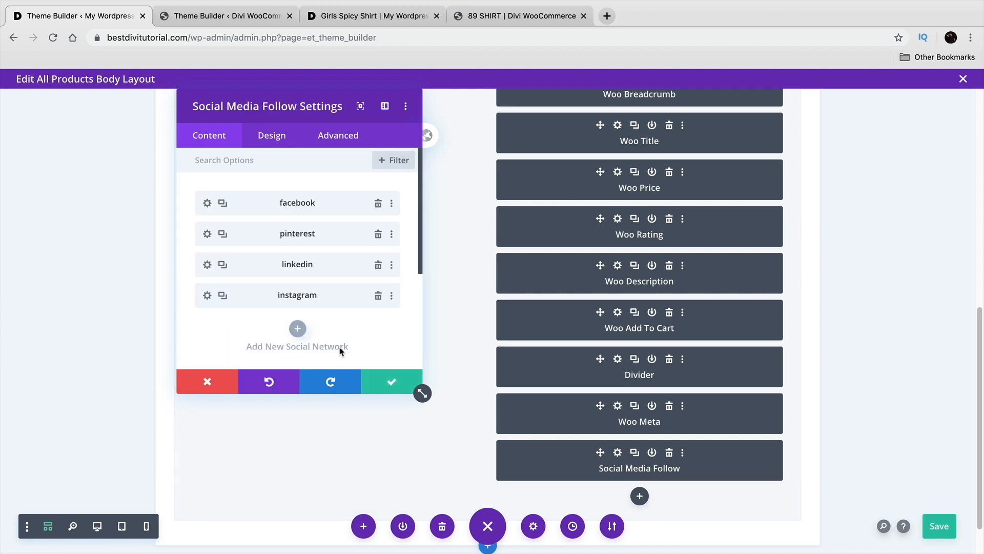
Step: Set the Social Media Follow module's alignment to center and save its settings
{"action": "scroll", "coordinate": [336, 351], "scroll_direction": "down", "scroll_amount": 2}
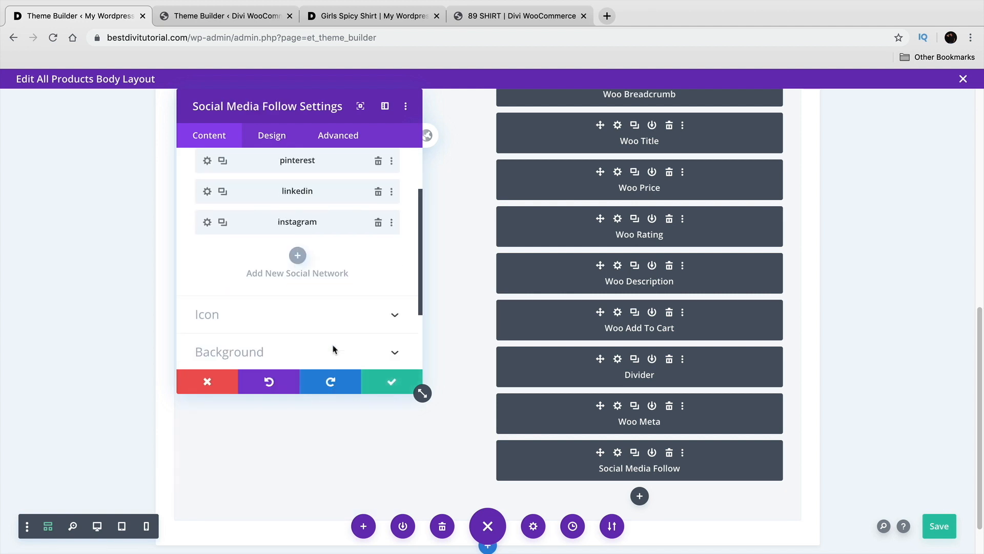
{"action": "left_click", "coordinate": [281, 146]}
{"action": "left_click", "coordinate": [283, 198]}
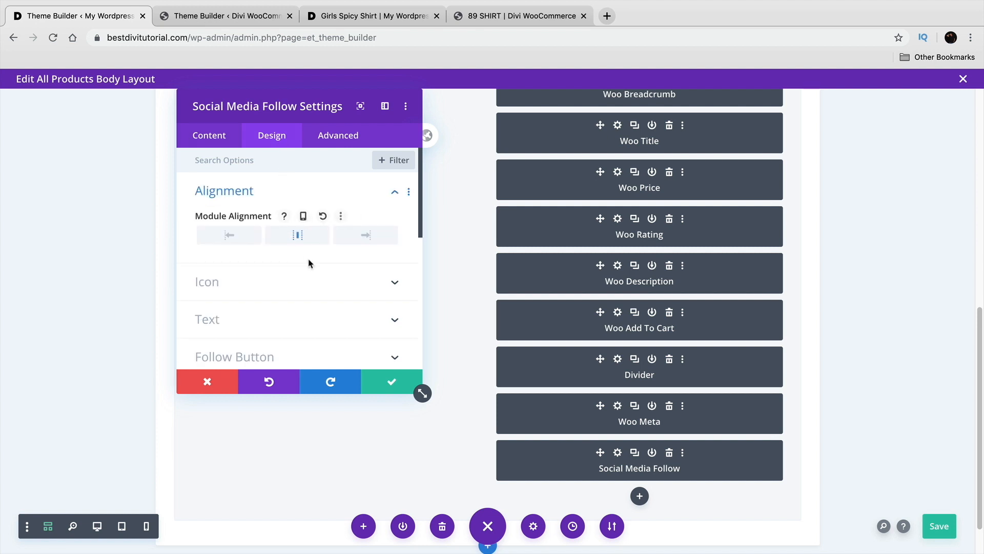
{"action": "left_click", "coordinate": [388, 382]}
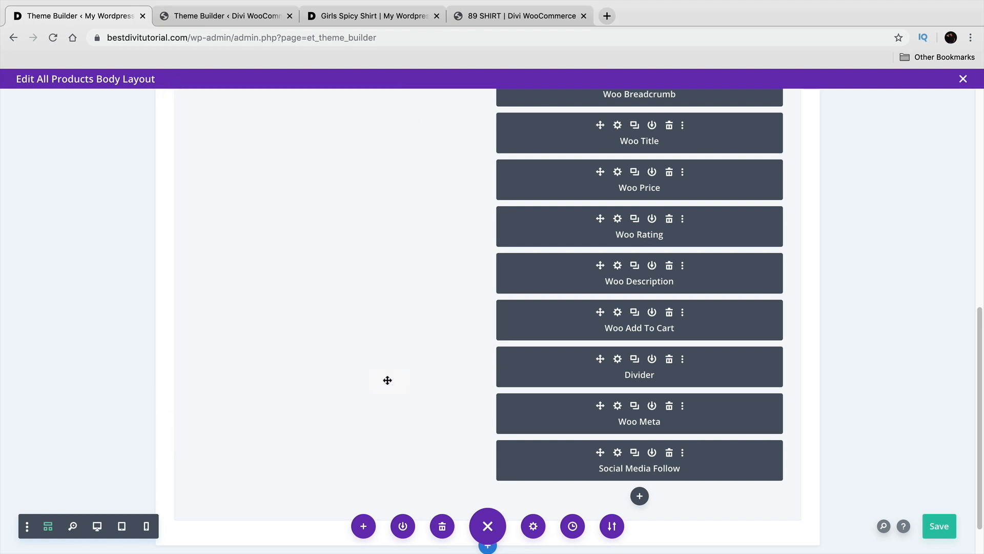
Step: Center the meta text in the Woo Meta module's text design settings and save the module
{"action": "left_click", "coordinate": [617, 406]}
{"action": "left_click", "coordinate": [284, 140]}
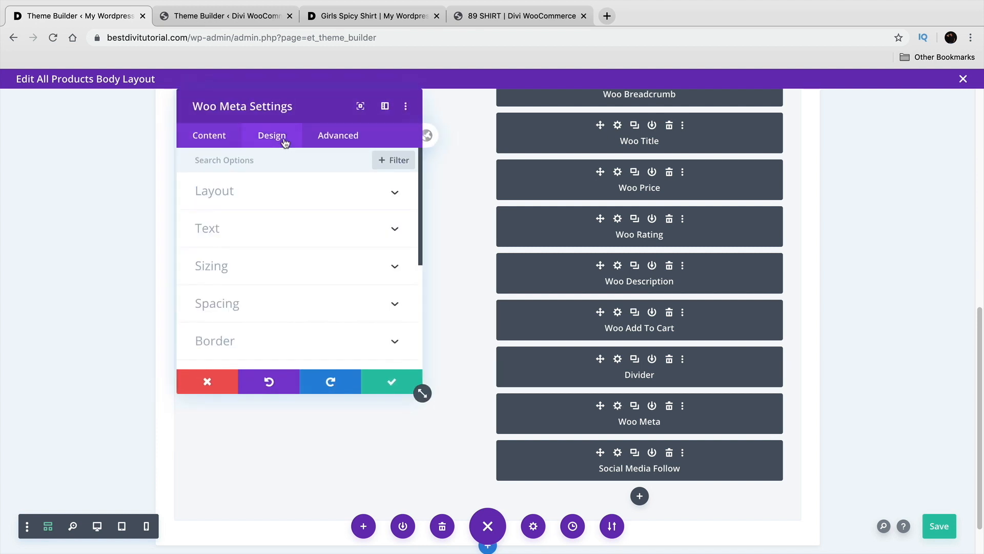
{"action": "left_click", "coordinate": [280, 196]}
{"action": "left_click", "coordinate": [275, 285]}
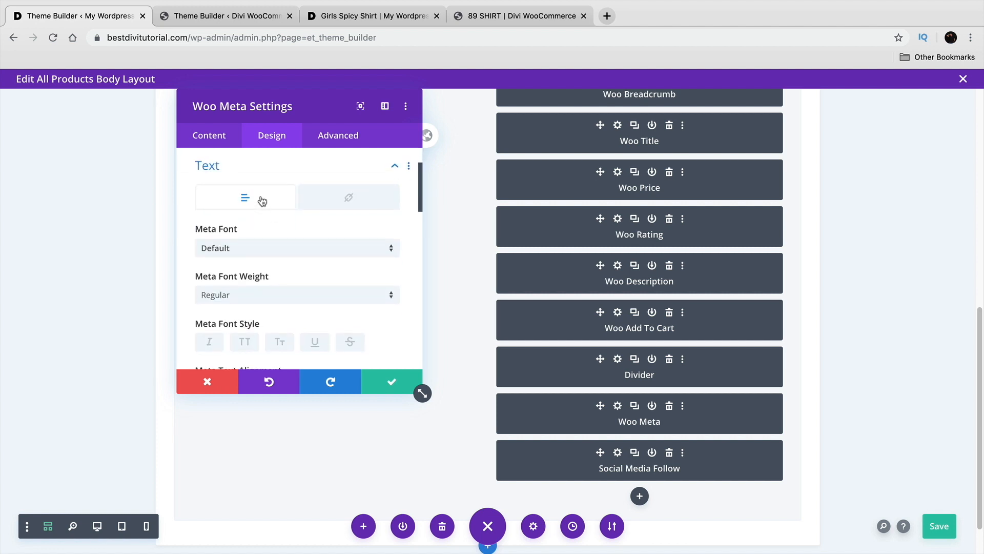
{"action": "scroll", "coordinate": [281, 235], "scroll_direction": "down", "scroll_amount": 5}
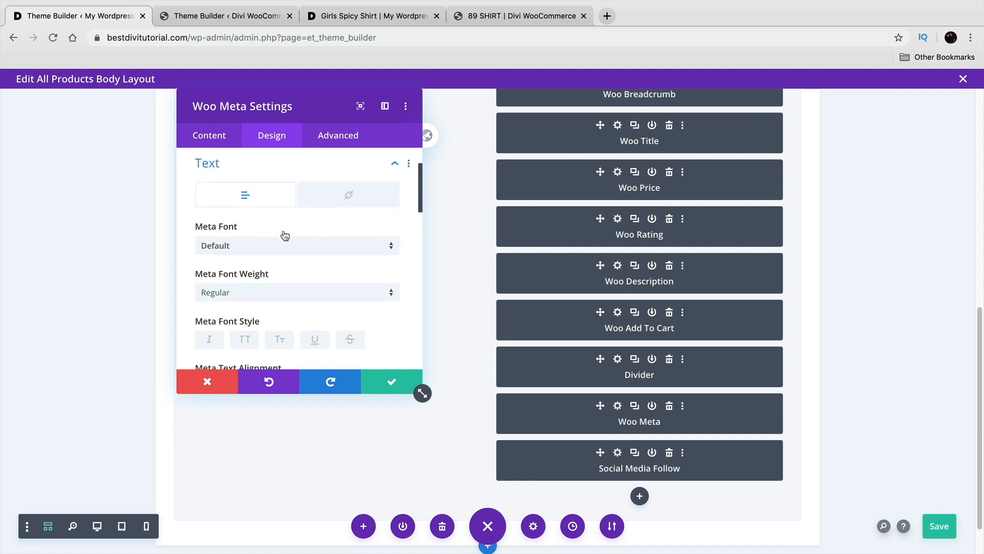
{"action": "left_click", "coordinate": [386, 383]}
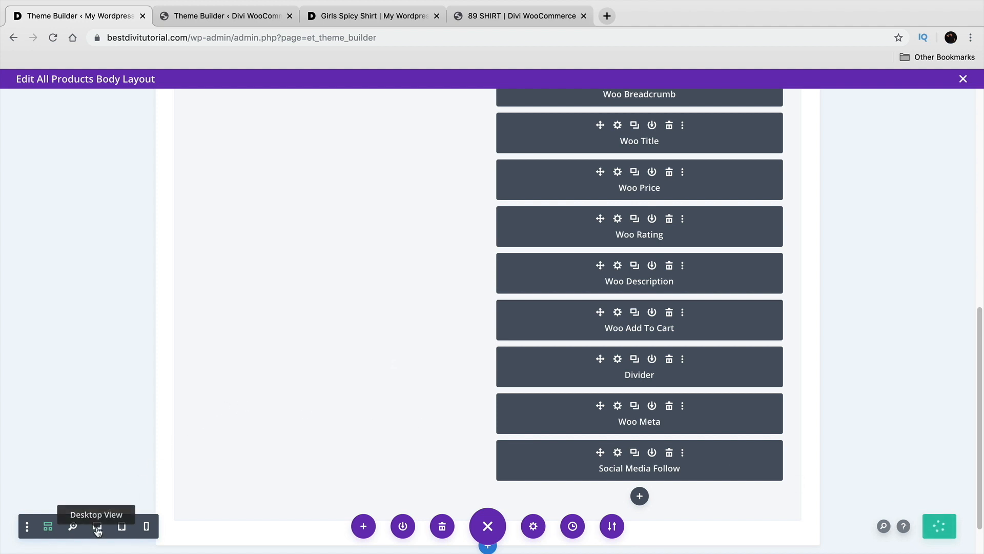
Step: Preview the layout in desktop view, and check the related products module's content settings in the reference layout
{"action": "left_click", "coordinate": [97, 528]}
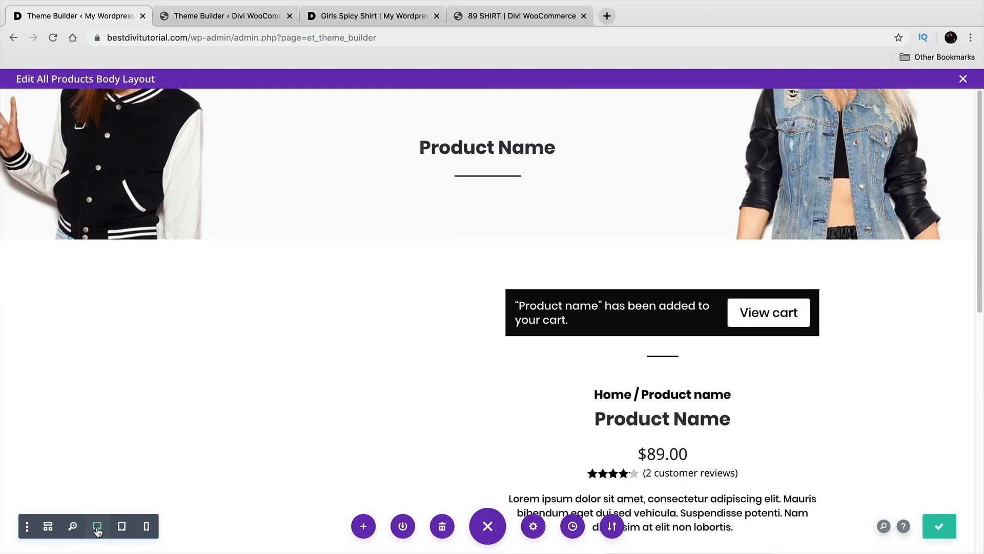
{"action": "scroll", "coordinate": [186, 438], "scroll_direction": "down", "scroll_amount": 6}
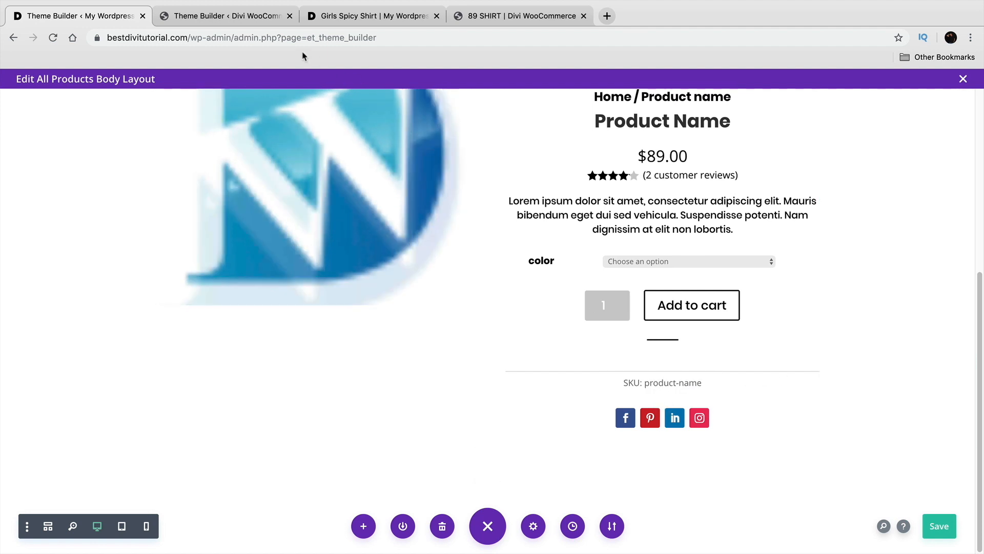
{"action": "left_click", "coordinate": [273, 18]}
{"action": "scroll", "coordinate": [392, 188], "scroll_direction": "down", "scroll_amount": 5}
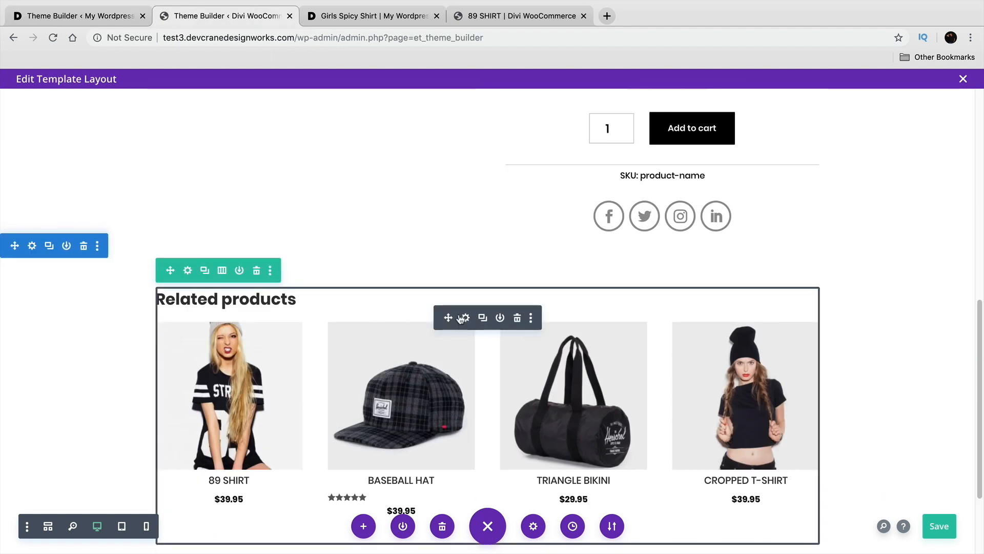
{"action": "left_click", "coordinate": [466, 318]}
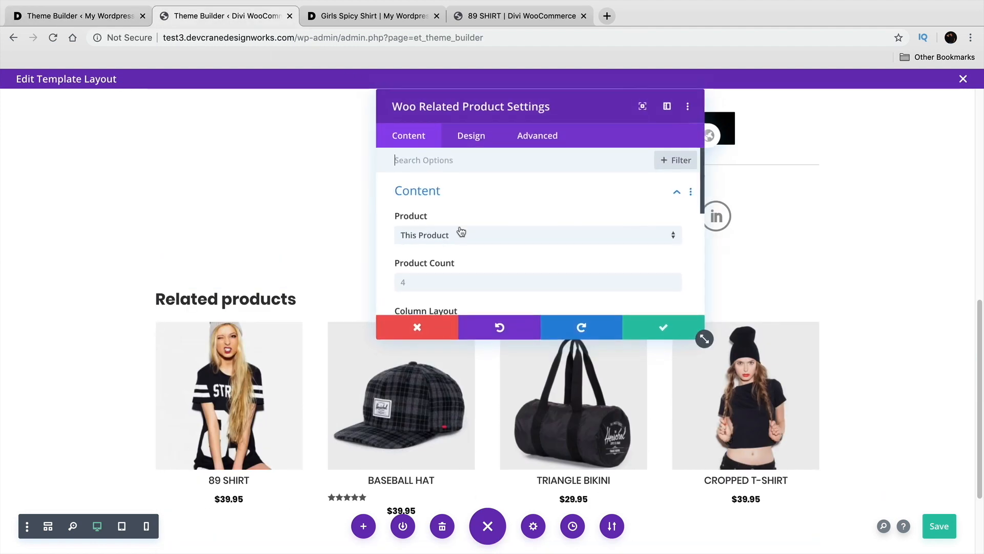
{"action": "left_click", "coordinate": [679, 332]}
Step: In the All Products layout, add a full-width row beneath the product details with a Woo Related Product module in 4 columns
{"action": "left_click", "coordinate": [121, 21]}
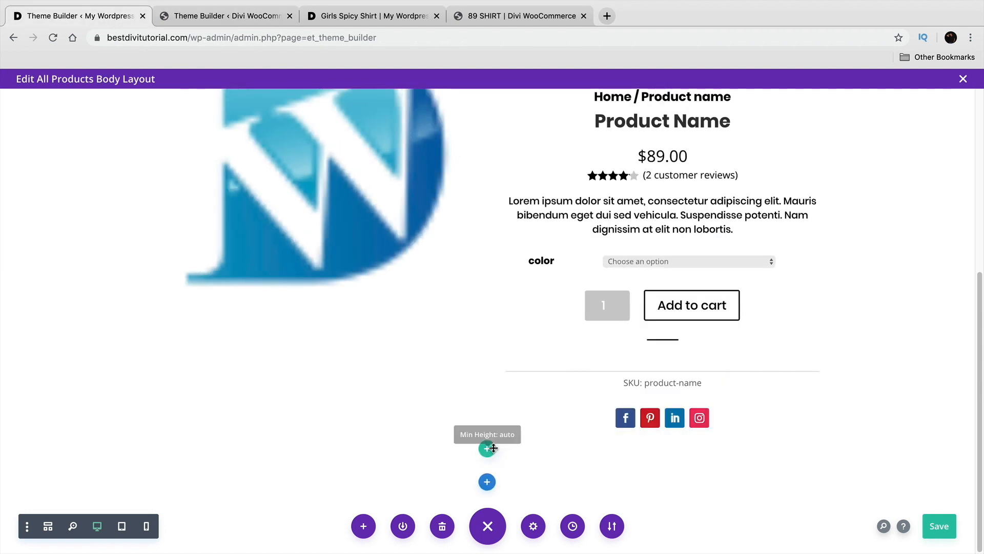
{"action": "left_click", "coordinate": [487, 448]}
{"action": "left_click", "coordinate": [409, 218]}
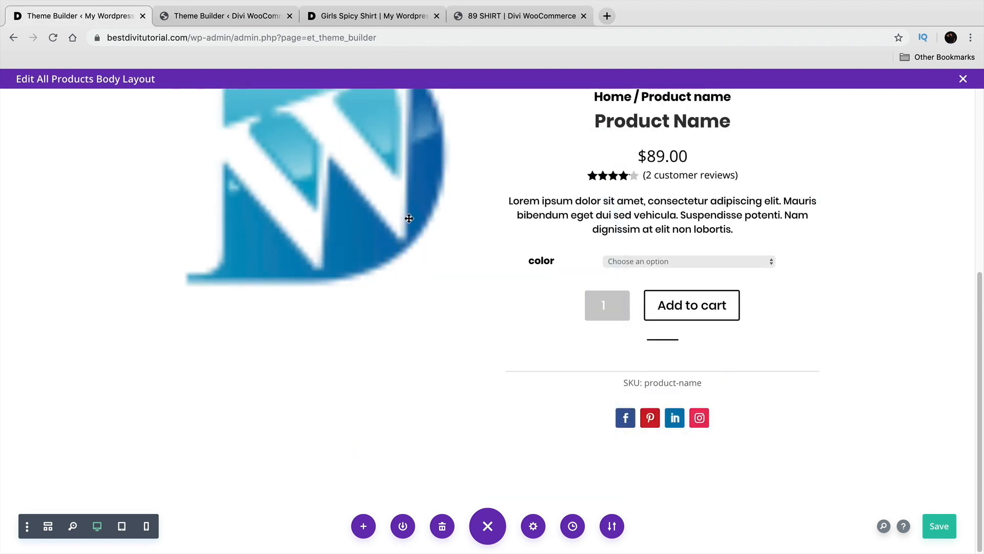
{"action": "type", "text": "rel"}
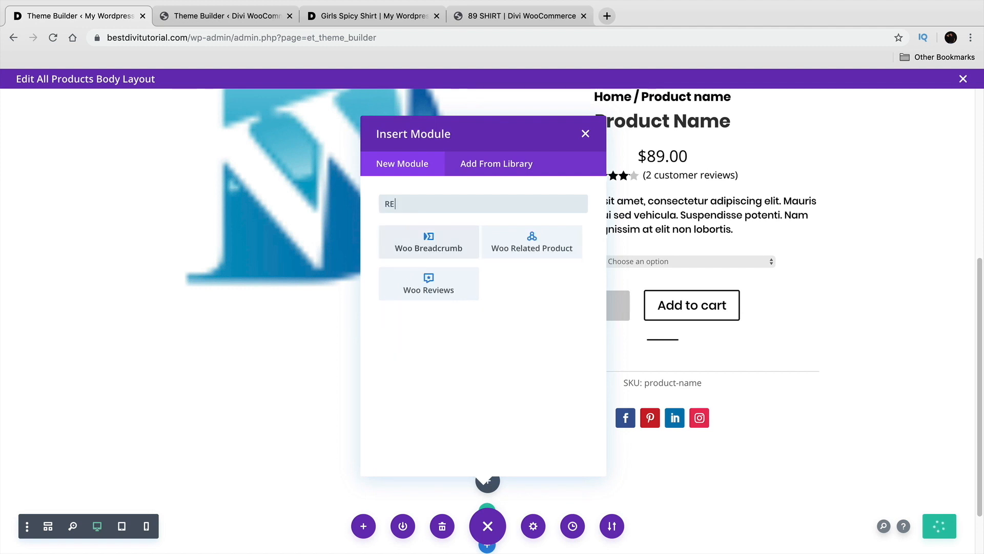
{"action": "left_click", "coordinate": [429, 239]}
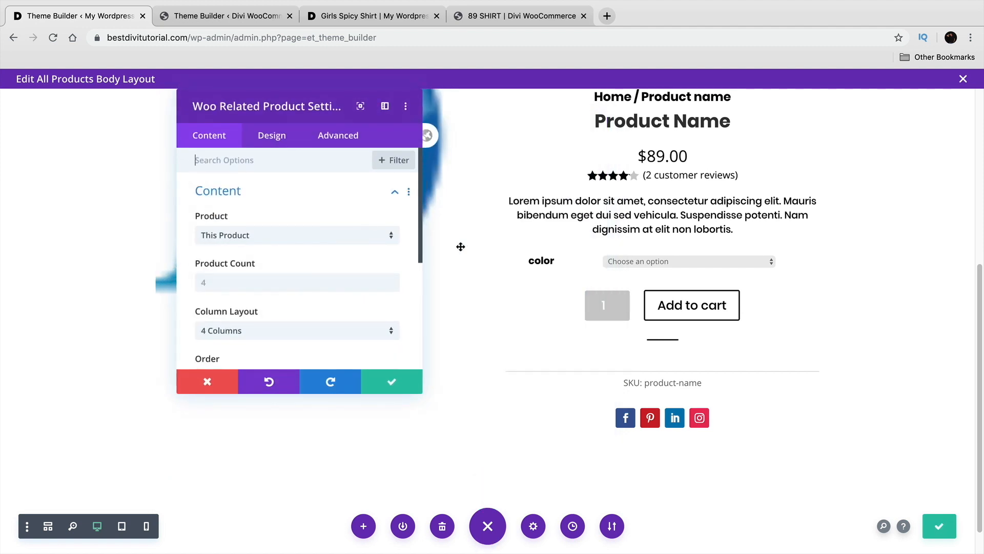
{"action": "left_click", "coordinate": [345, 331]}
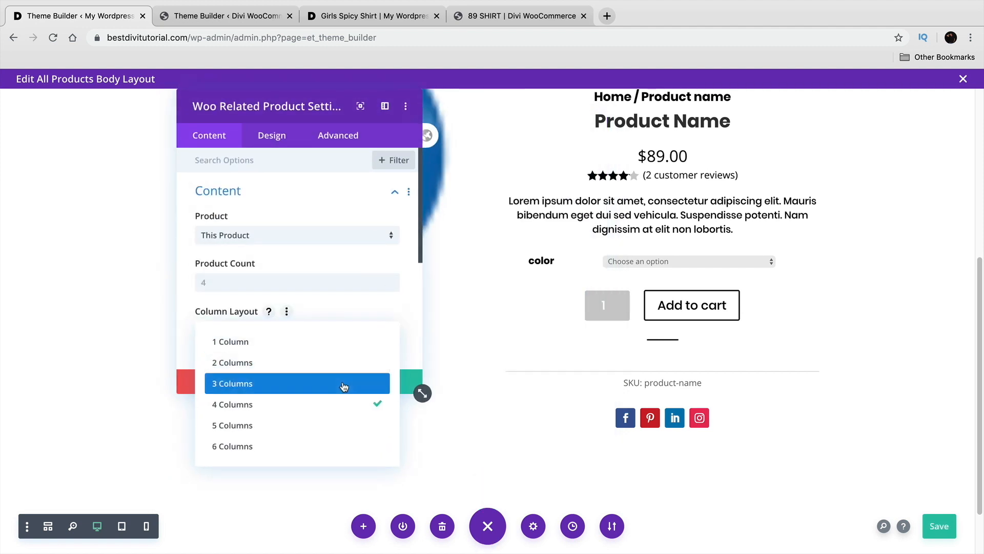
{"action": "left_click", "coordinate": [351, 403]}
{"action": "left_click", "coordinate": [392, 383]}
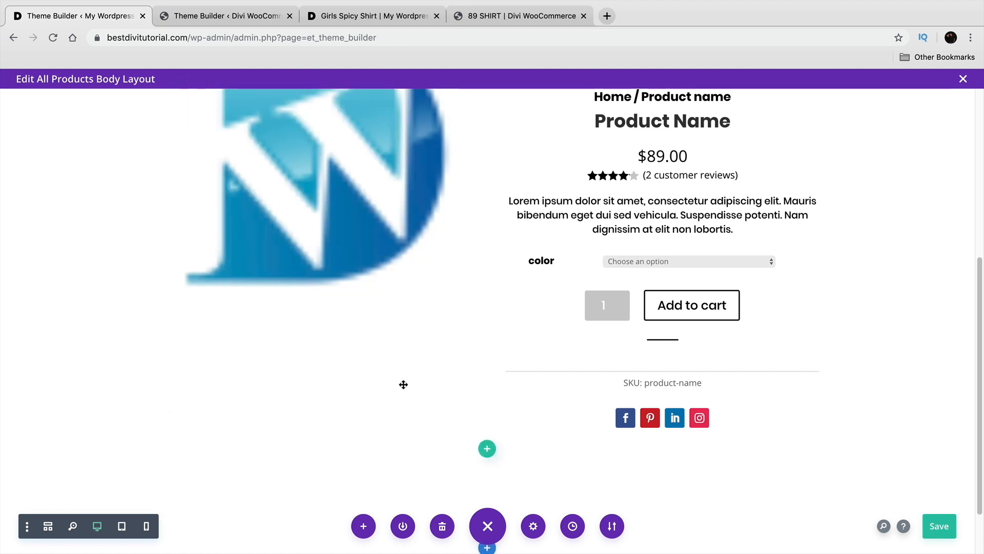
Step: Inspect the All Products layout from the related products row up to the banner and product details
{"action": "scroll", "coordinate": [479, 413], "scroll_direction": "down", "scroll_amount": 2}
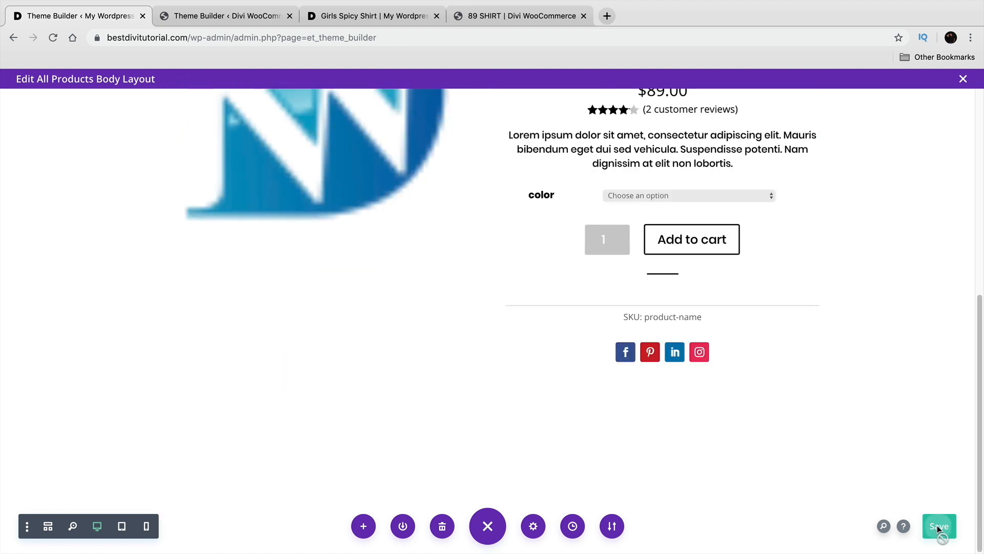
{"action": "mouse_move", "coordinate": [462, 410]}
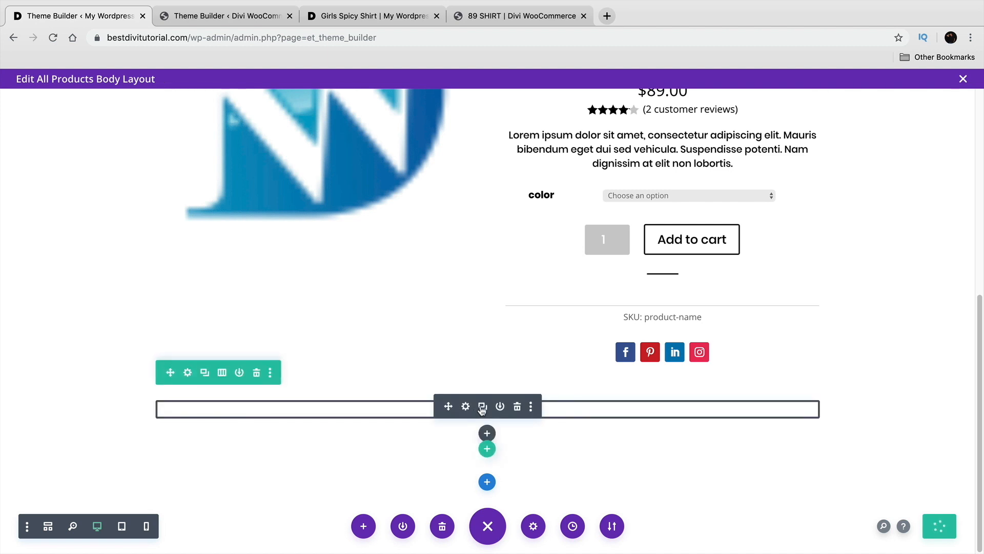
{"action": "scroll", "coordinate": [484, 402], "scroll_direction": "up", "scroll_amount": 6}
{"action": "scroll", "coordinate": [486, 398], "scroll_direction": "up", "scroll_amount": 1}
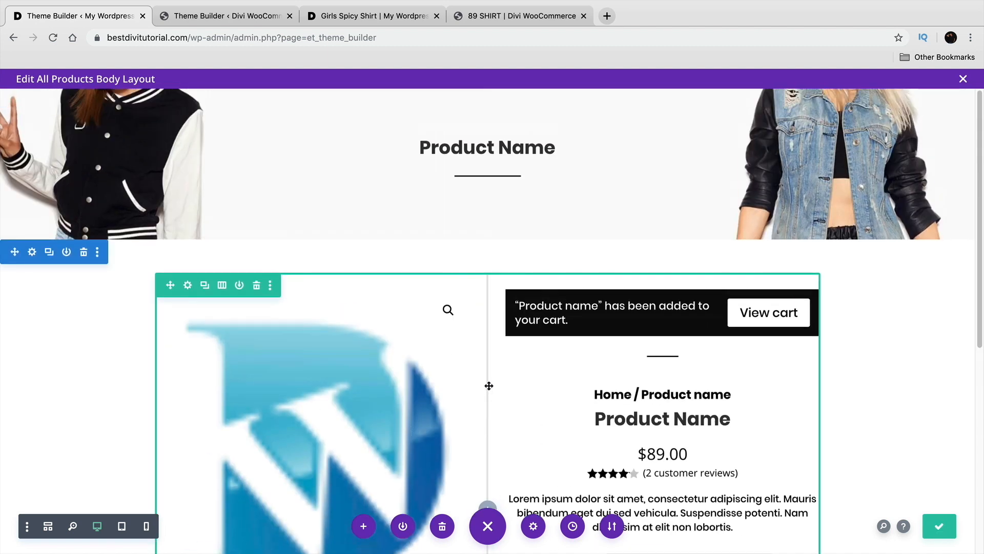
{"action": "scroll", "coordinate": [490, 386], "scroll_direction": "down", "scroll_amount": 1}
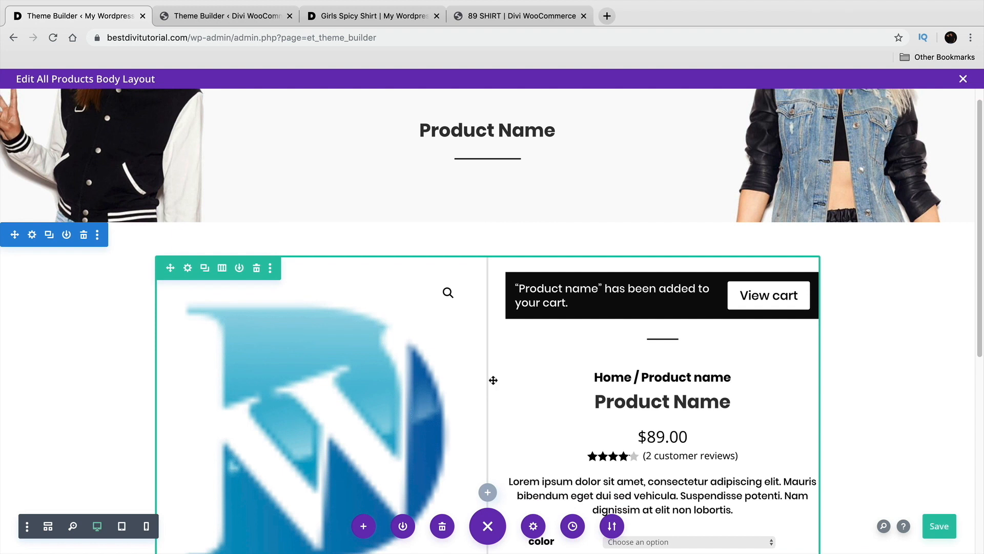
{"action": "scroll", "coordinate": [493, 380], "scroll_direction": "down", "scroll_amount": 1}
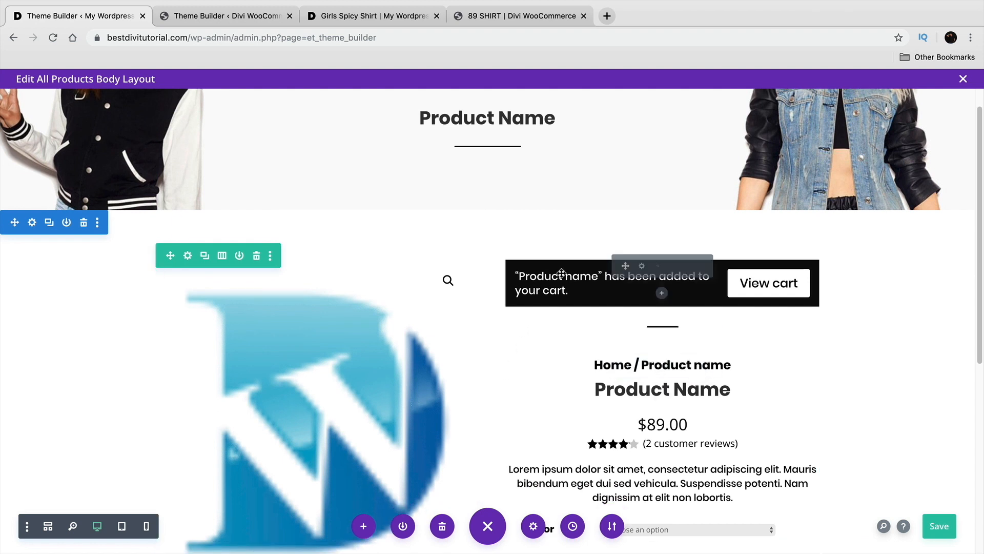
Step: Save the All Products body layout, close its editor, and save the Theme Builder changes
{"action": "left_click", "coordinate": [941, 525]}
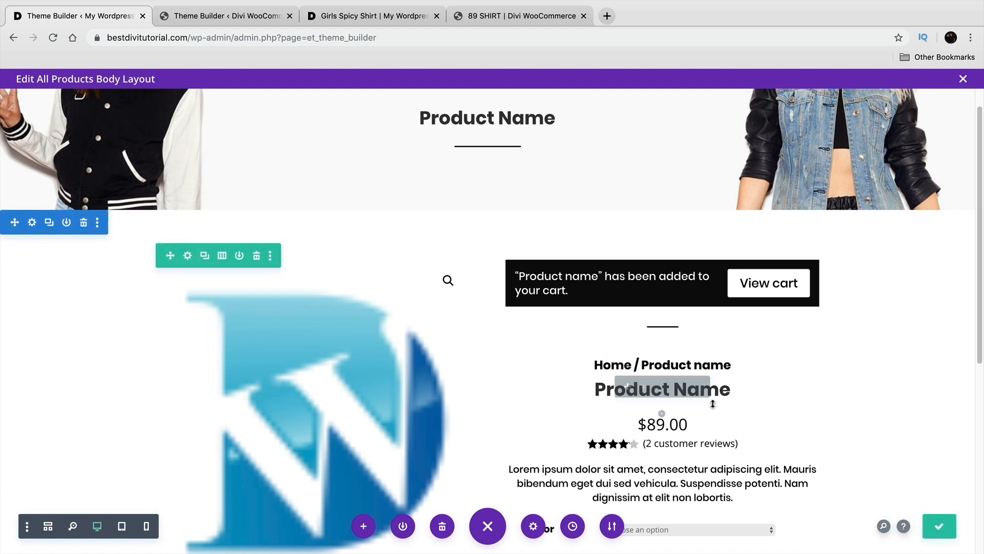
{"action": "left_click", "coordinate": [964, 80]}
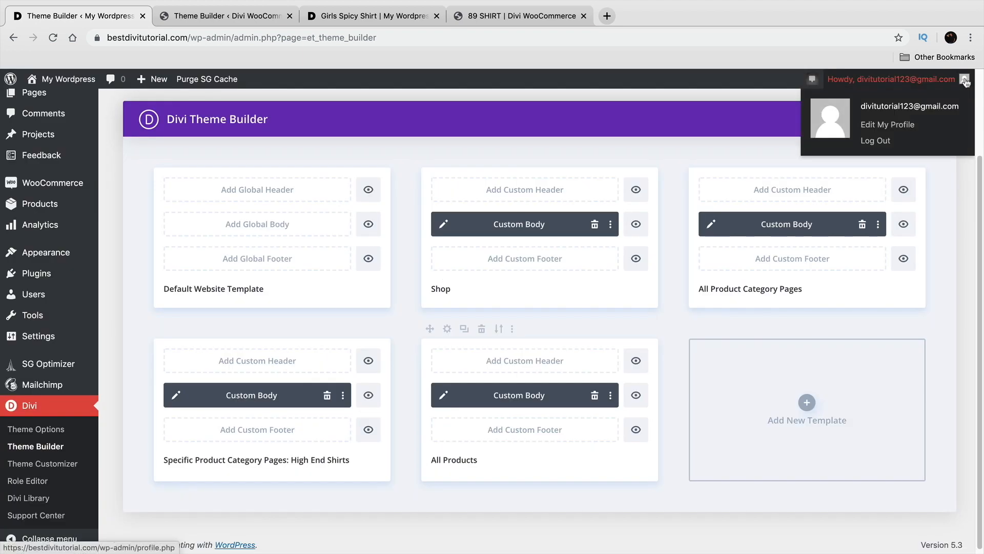
{"action": "scroll", "coordinate": [314, 169], "scroll_direction": "up", "scroll_amount": 2}
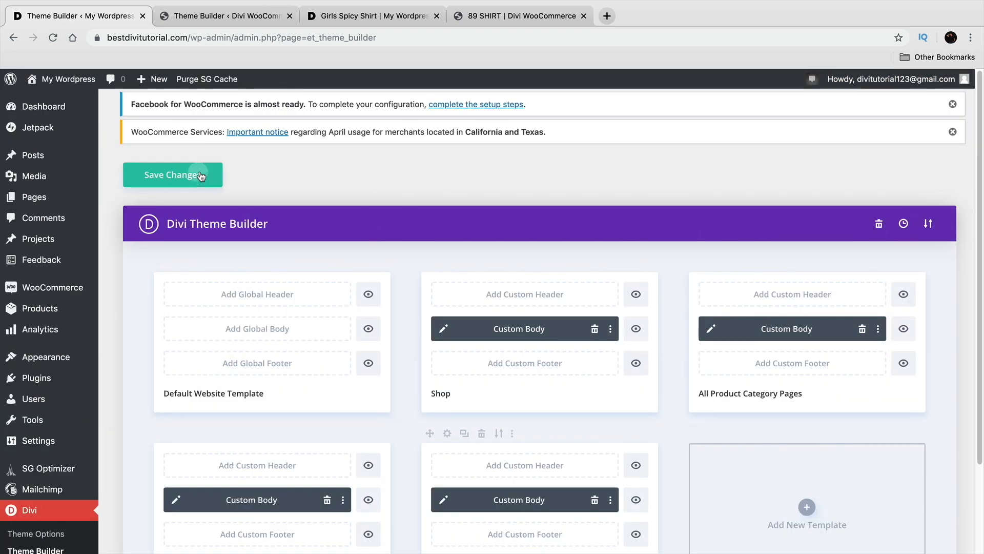
{"action": "scroll", "coordinate": [392, 270], "scroll_direction": "down", "scroll_amount": 2}
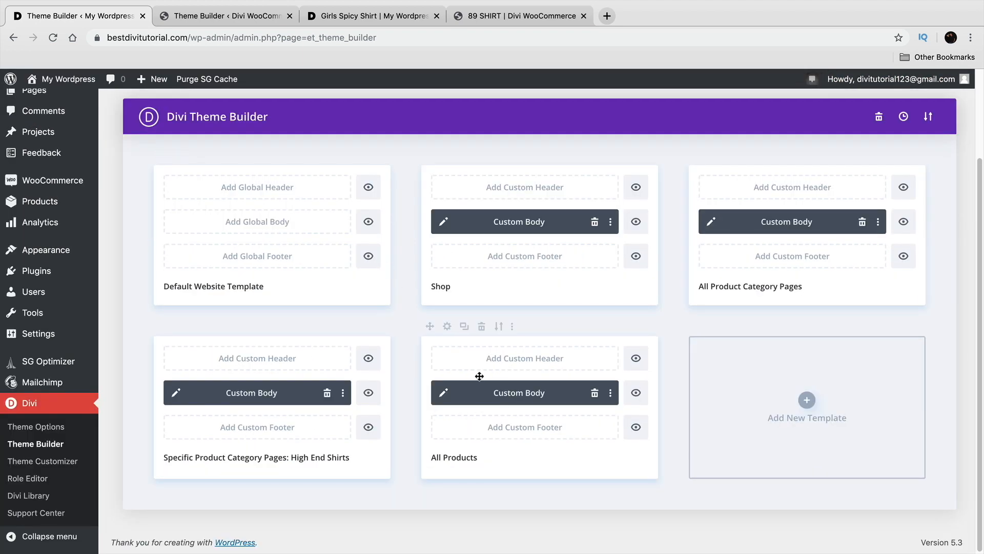
{"action": "scroll", "coordinate": [477, 452], "scroll_direction": "up", "scroll_amount": 2}
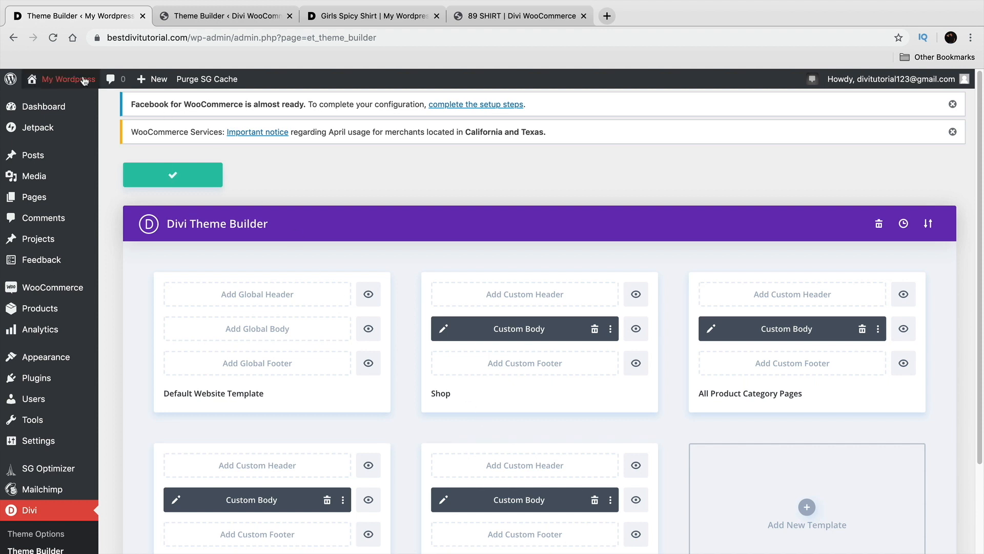
Step: Open the Cute Girls Jacket product from the live site's Shop page and review the applied template
{"action": "mouse_move", "coordinate": [77, 80]}
{"action": "left_click", "coordinate": [63, 102]}
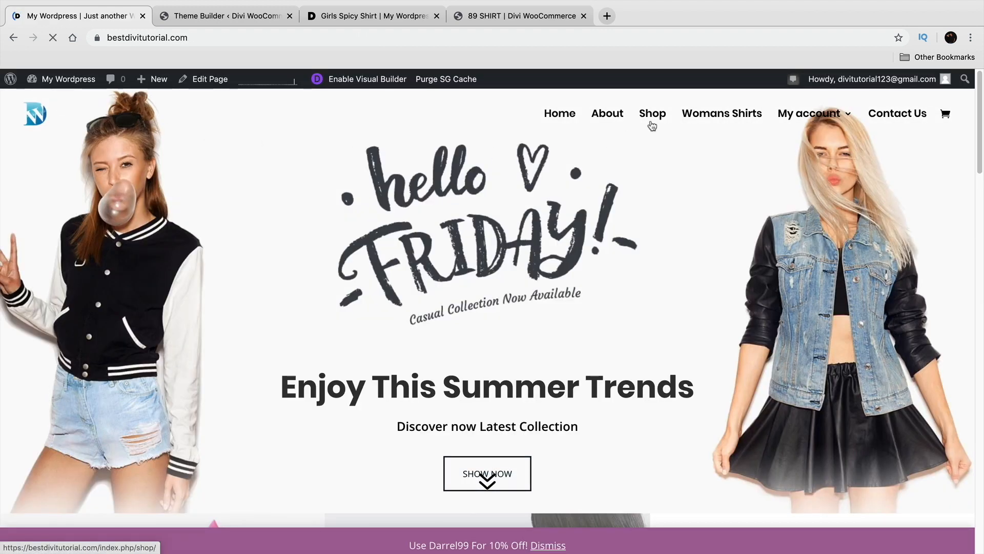
{"action": "left_click", "coordinate": [653, 116]}
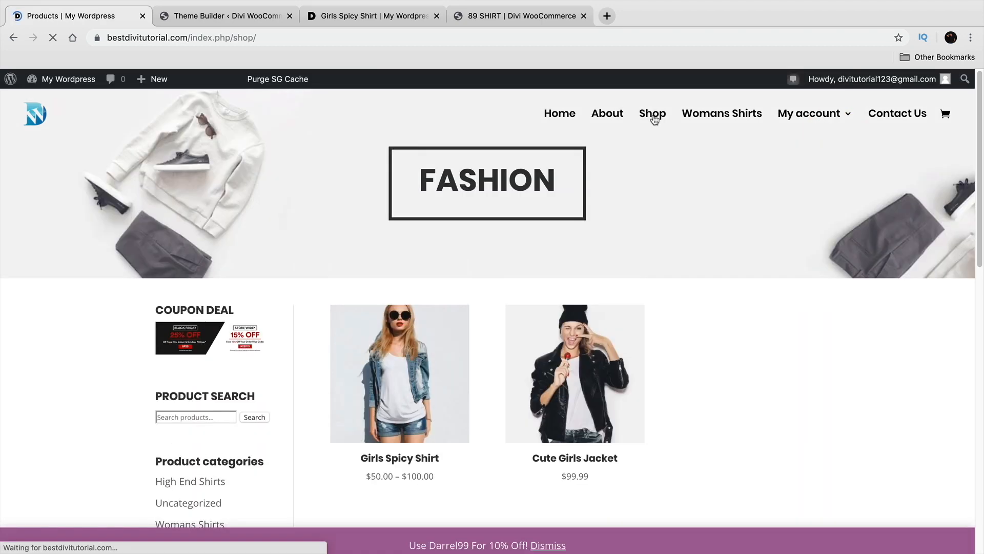
{"action": "left_click", "coordinate": [600, 345]}
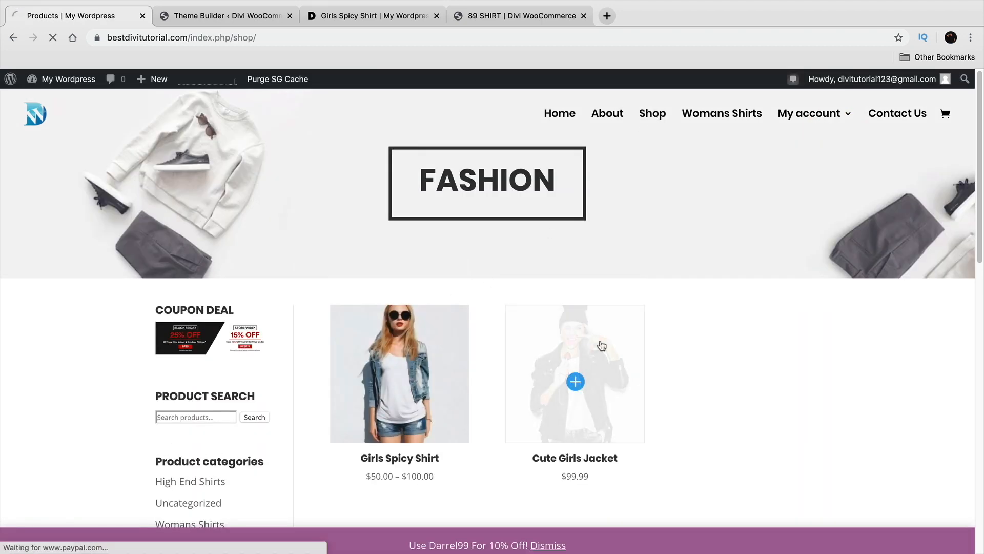
{"action": "scroll", "coordinate": [602, 345], "scroll_direction": "down", "scroll_amount": 2}
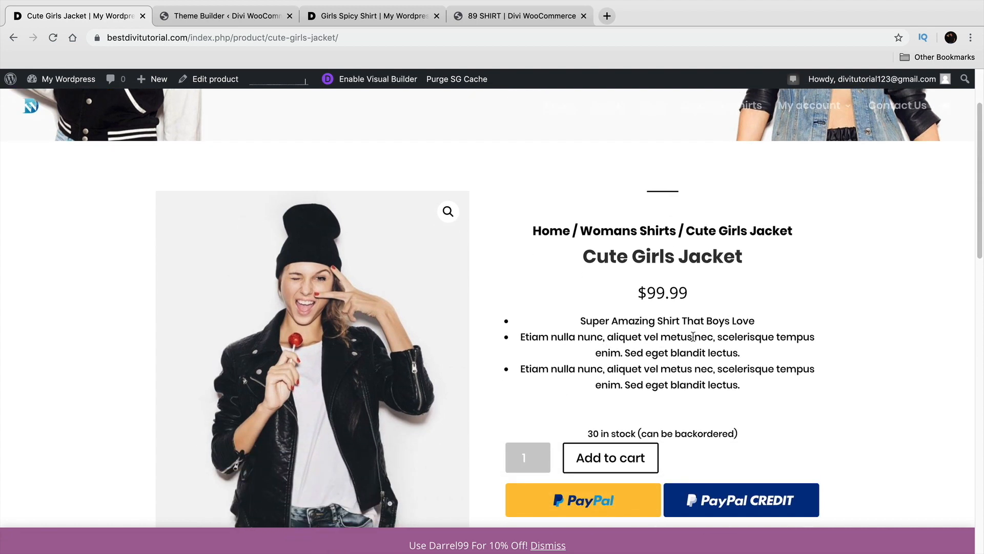
{"action": "scroll", "coordinate": [609, 318], "scroll_direction": "up", "scroll_amount": 2}
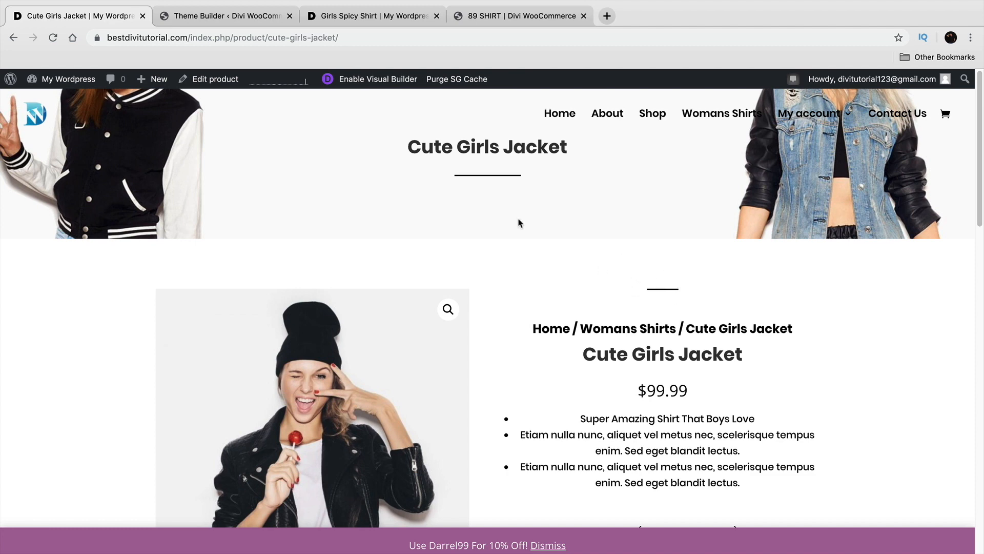
Step: Compare the Cute Girls Jacket page with the open Girls Spicy Shirt page and the reference template layout
{"action": "left_click", "coordinate": [245, 20]}
{"action": "left_click", "coordinate": [372, 19]}
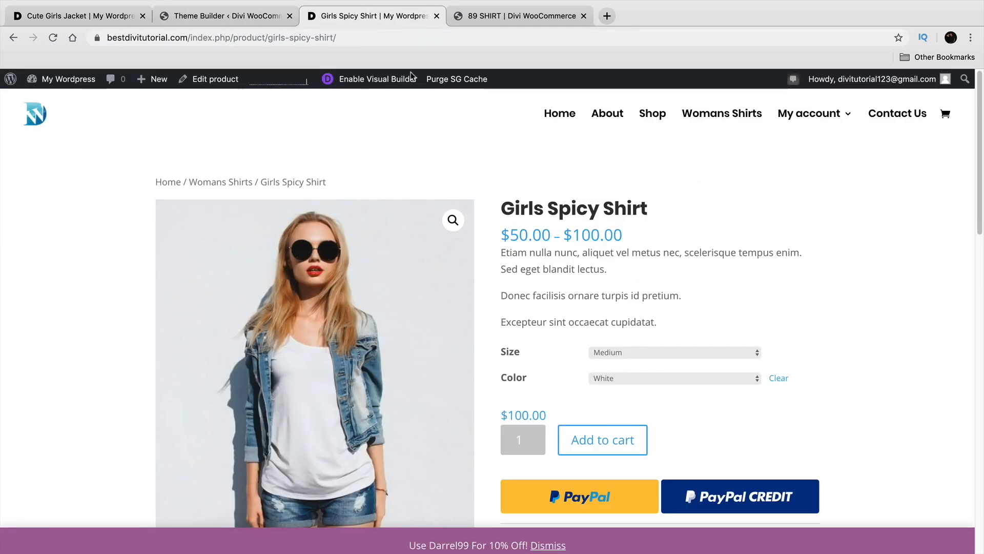
{"action": "left_click", "coordinate": [238, 22]}
{"action": "scroll", "coordinate": [488, 257], "scroll_direction": "up", "scroll_amount": 10}
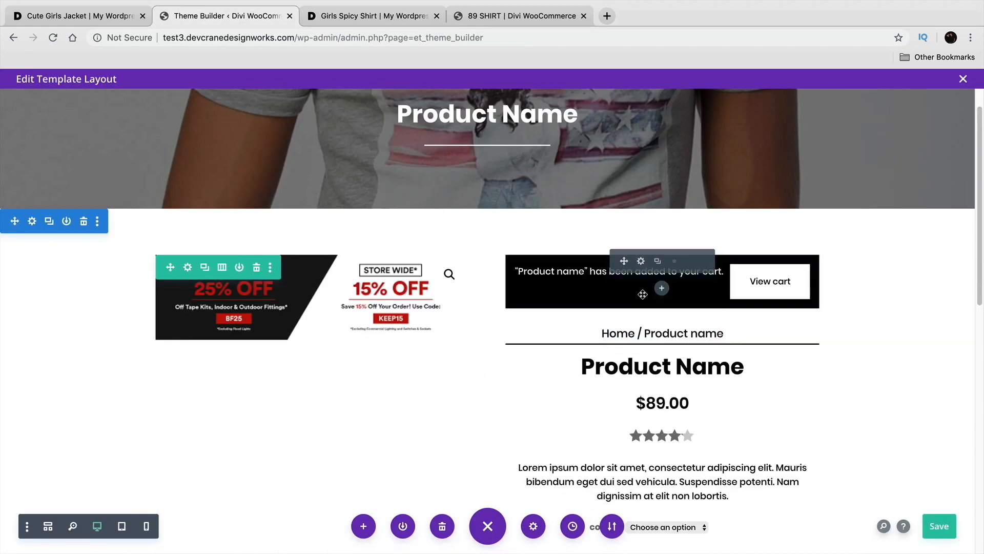
{"action": "left_click", "coordinate": [370, 13]}
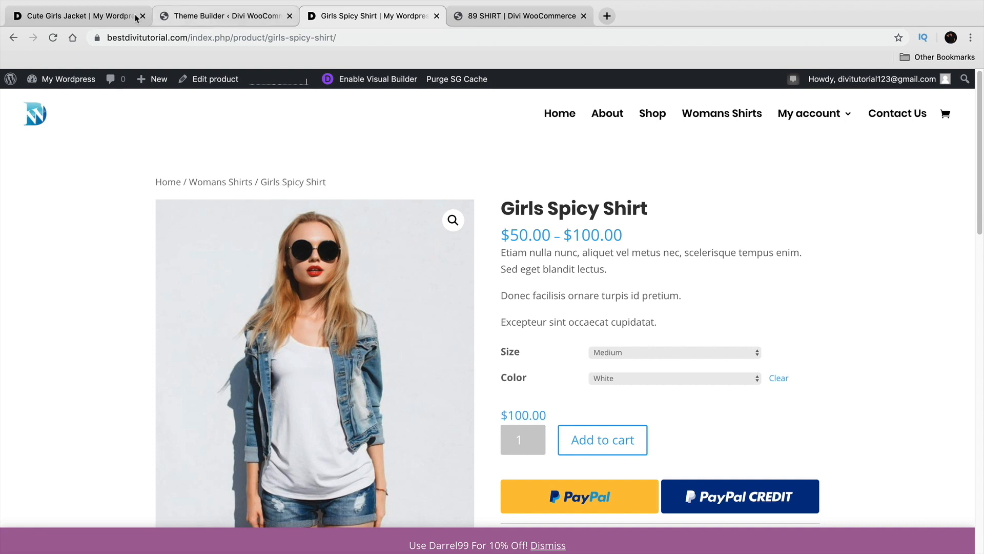
{"action": "left_click", "coordinate": [117, 21]}
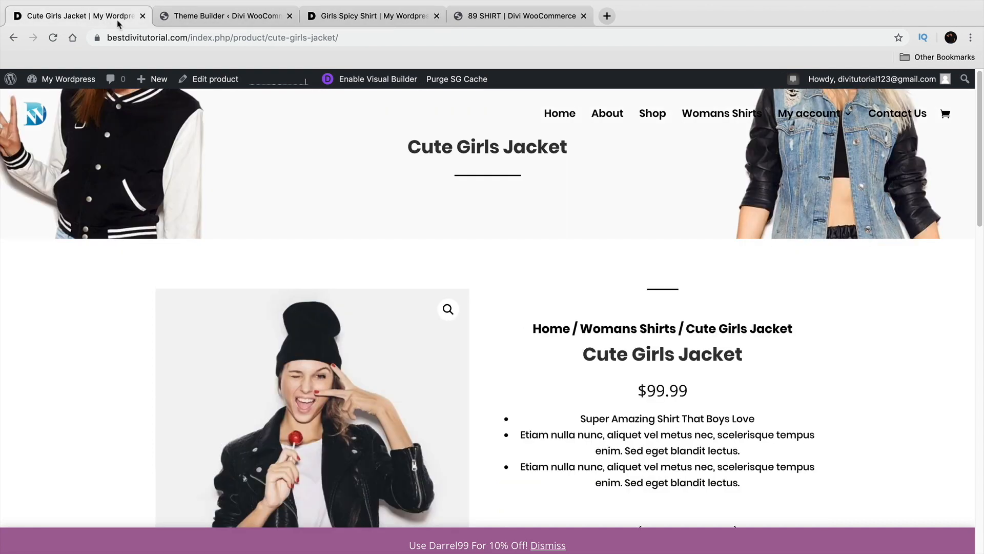
Step: Examine the divider and breadcrumb area on the Cute Girls Jacket page, and compare it with the reference layout
{"action": "left_click_drag", "start_coordinate": [648, 307], "coordinate": [633, 307]}
{"action": "left_click", "coordinate": [659, 307]}
{"action": "left_click_drag", "start_coordinate": [704, 328], "coordinate": [556, 327]}
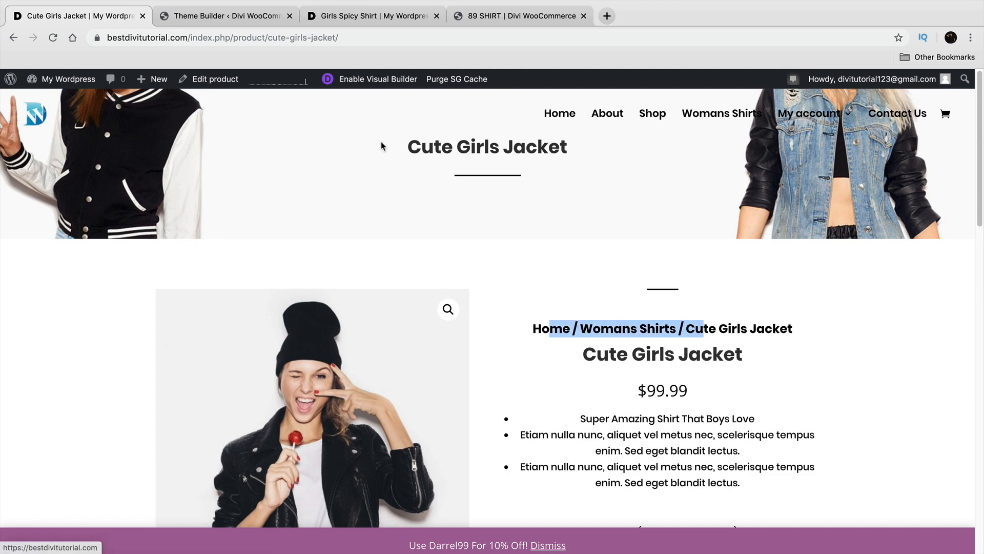
{"action": "left_click", "coordinate": [249, 21]}
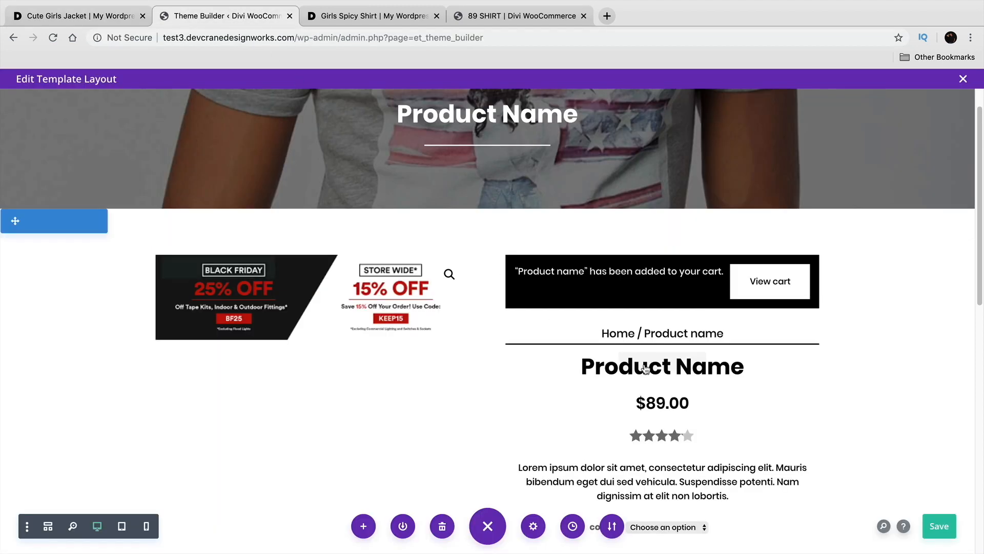
Step: Return to the live Cute Girls Jacket page and review its breadcrumb, purchase area, social icons and related products
{"action": "left_click", "coordinate": [123, 19]}
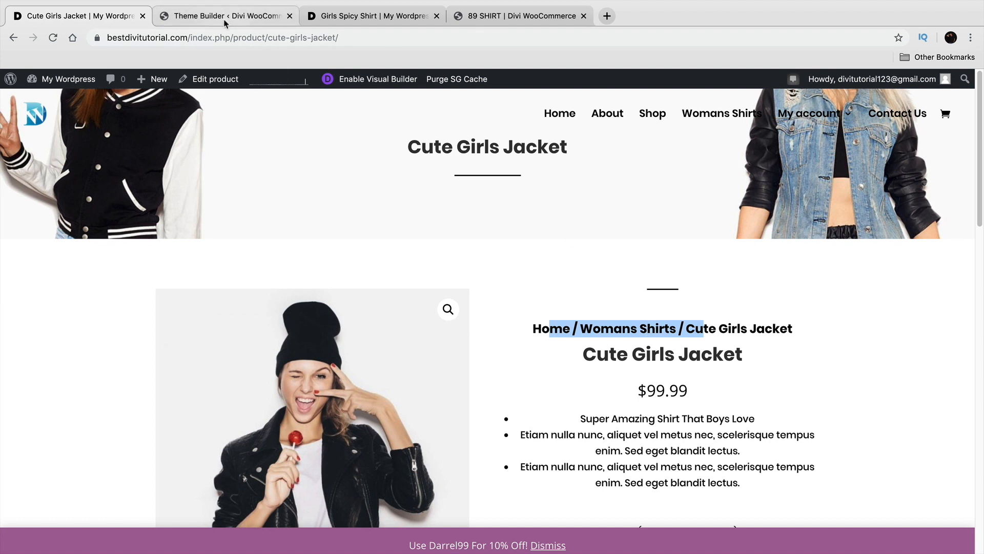
{"action": "left_click", "coordinate": [544, 306]}
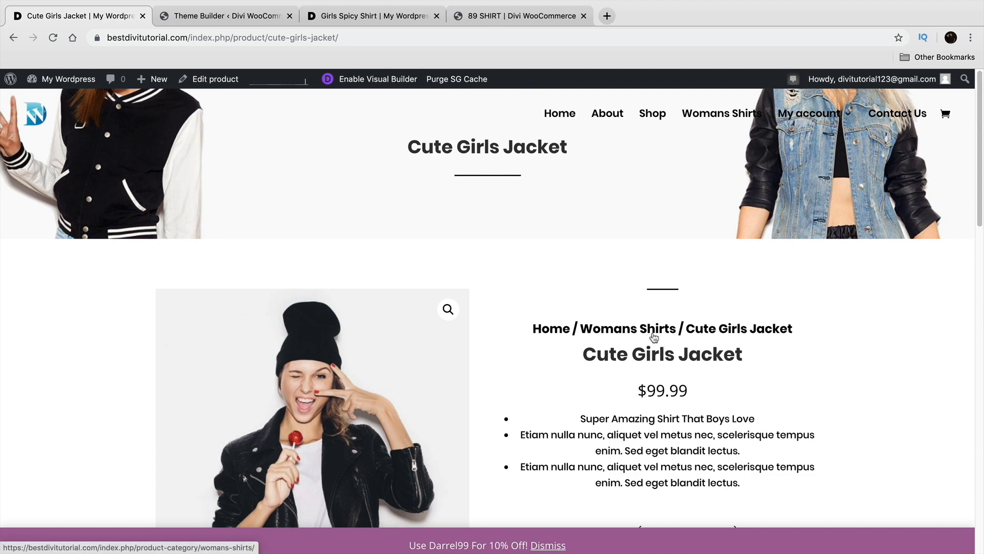
{"action": "scroll", "coordinate": [641, 328], "scroll_direction": "down", "scroll_amount": 10}
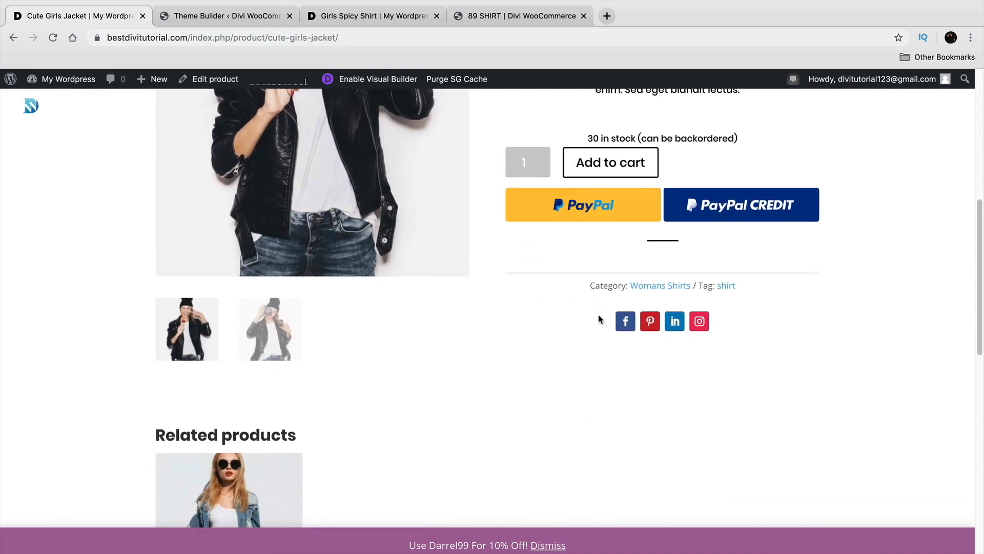
{"action": "scroll", "coordinate": [365, 431], "scroll_direction": "down", "scroll_amount": 2}
{"action": "scroll", "coordinate": [431, 428], "scroll_direction": "up", "scroll_amount": 8}
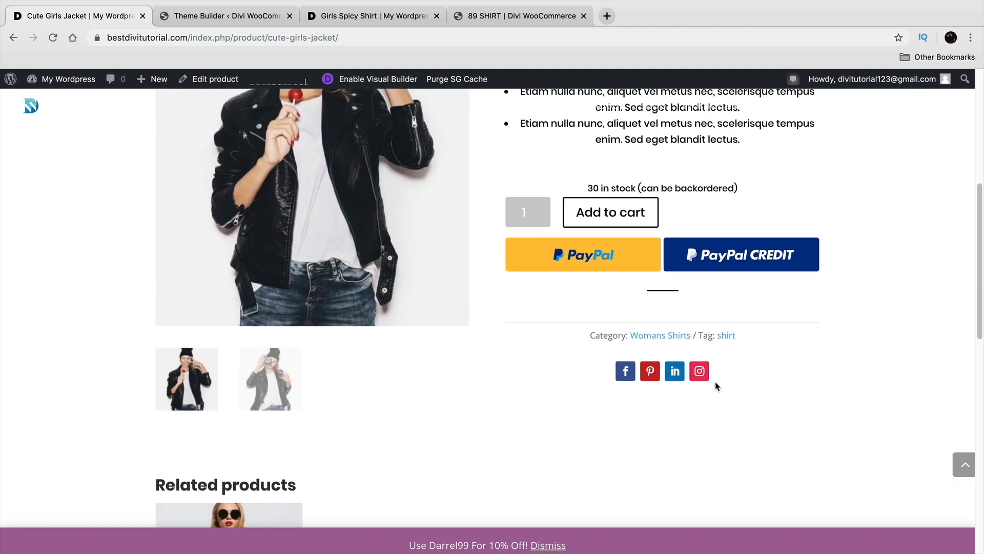
{"action": "scroll", "coordinate": [684, 395], "scroll_direction": "up", "scroll_amount": 3}
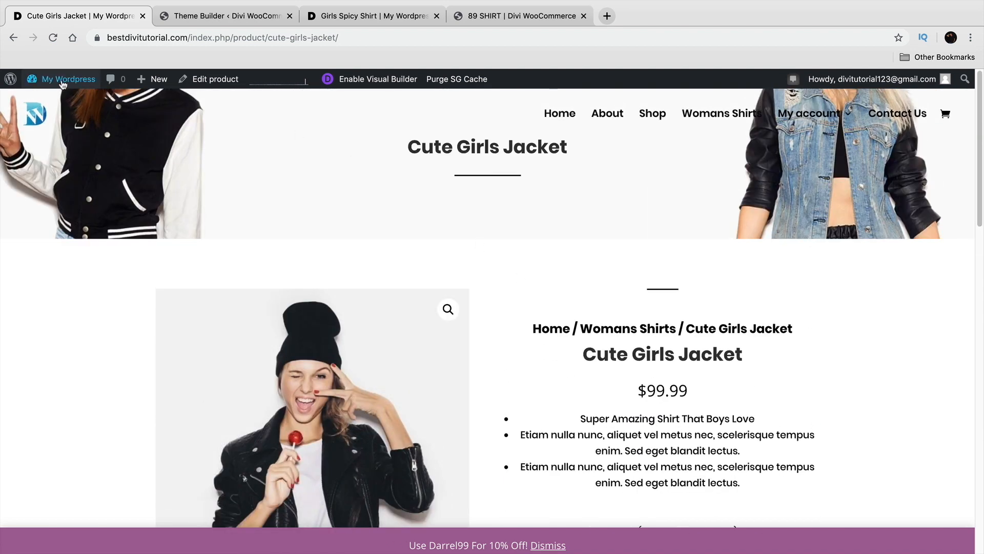
Step: Open the Divi Theme Builder from the live site's dashboard and edit the All Products template's custom body
{"action": "mouse_move", "coordinate": [64, 80]}
{"action": "left_click", "coordinate": [47, 101]}
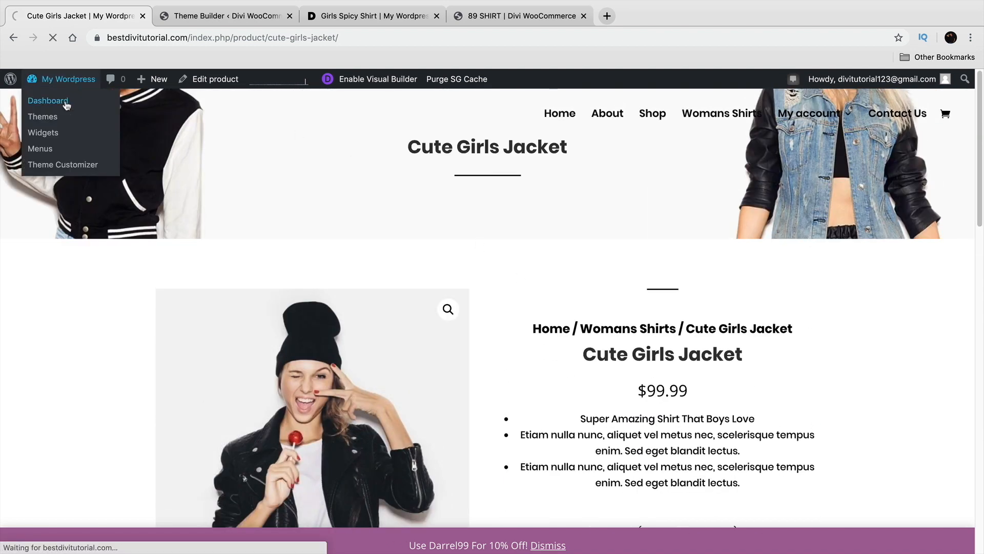
{"action": "left_click", "coordinate": [184, 16]}
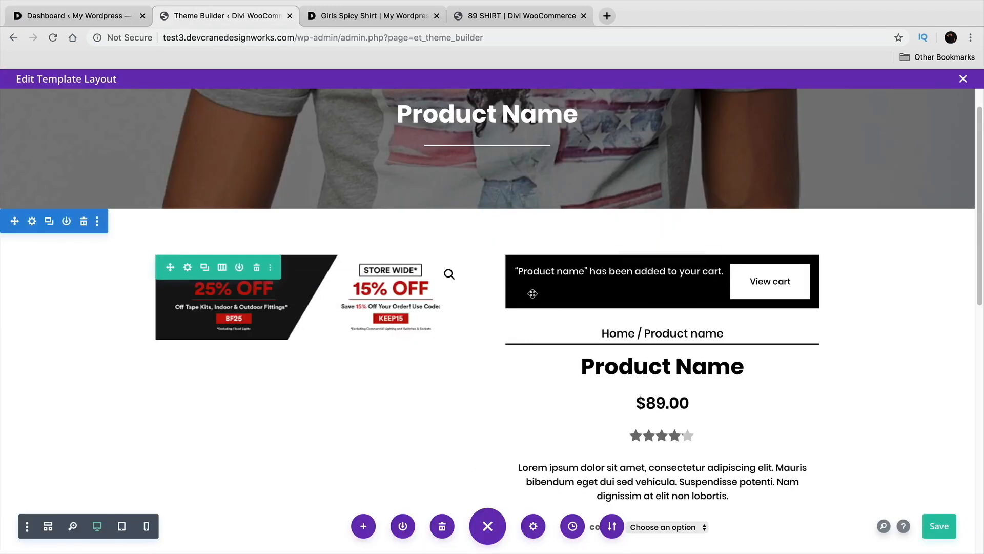
{"action": "left_click", "coordinate": [77, 16]}
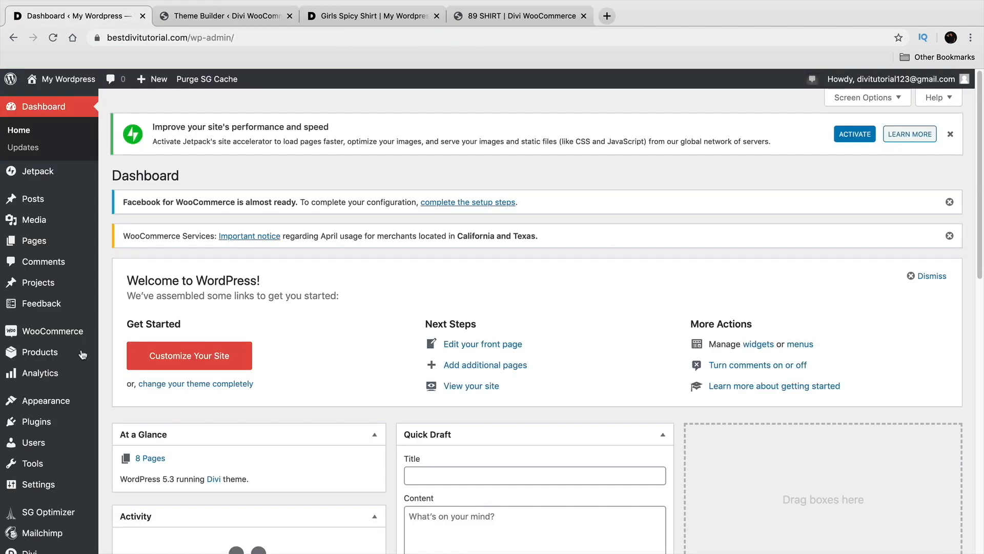
{"action": "scroll", "coordinate": [82, 354], "scroll_direction": "down", "scroll_amount": 3}
{"action": "mouse_move", "coordinate": [61, 514]}
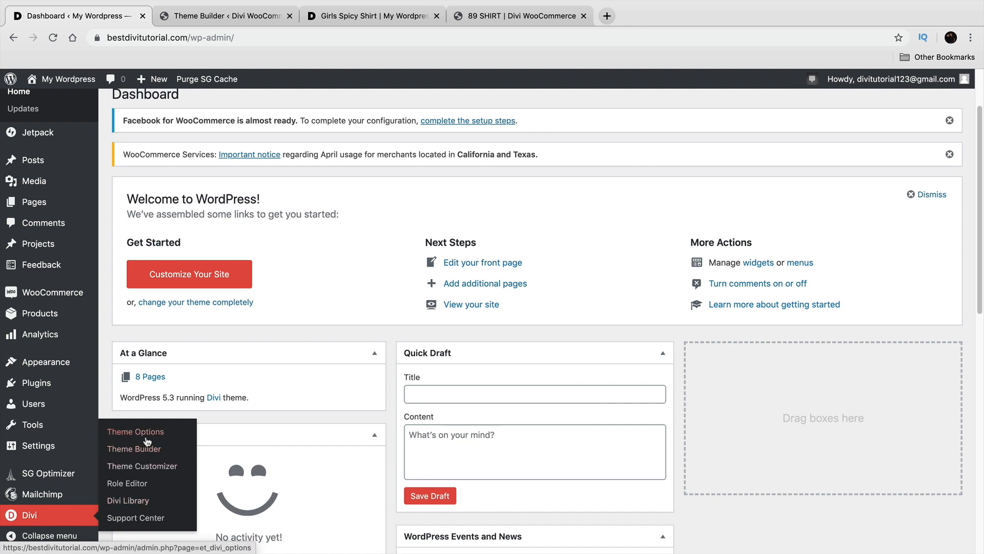
{"action": "left_click", "coordinate": [152, 451]}
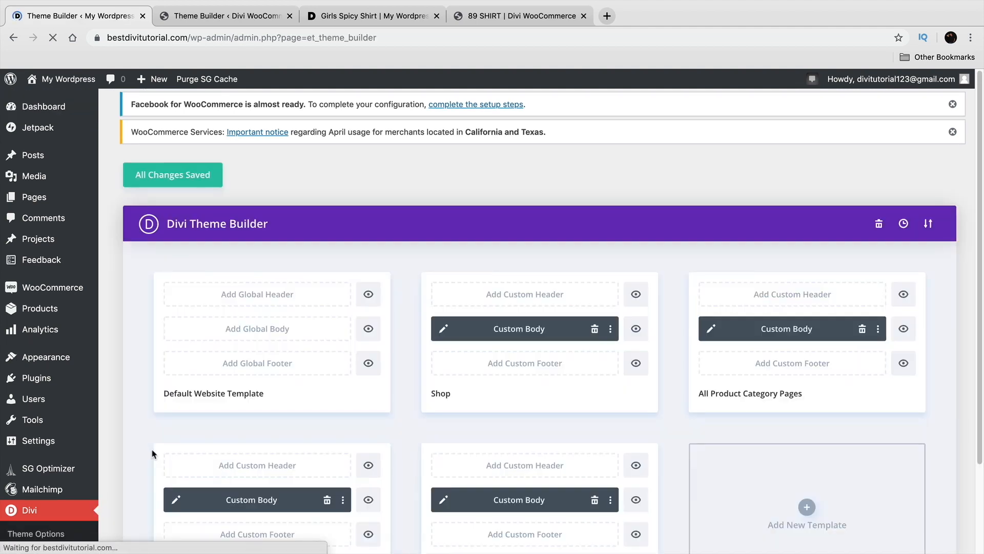
{"action": "scroll", "coordinate": [444, 415], "scroll_direction": "down", "scroll_amount": 2}
{"action": "left_click", "coordinate": [444, 396]}
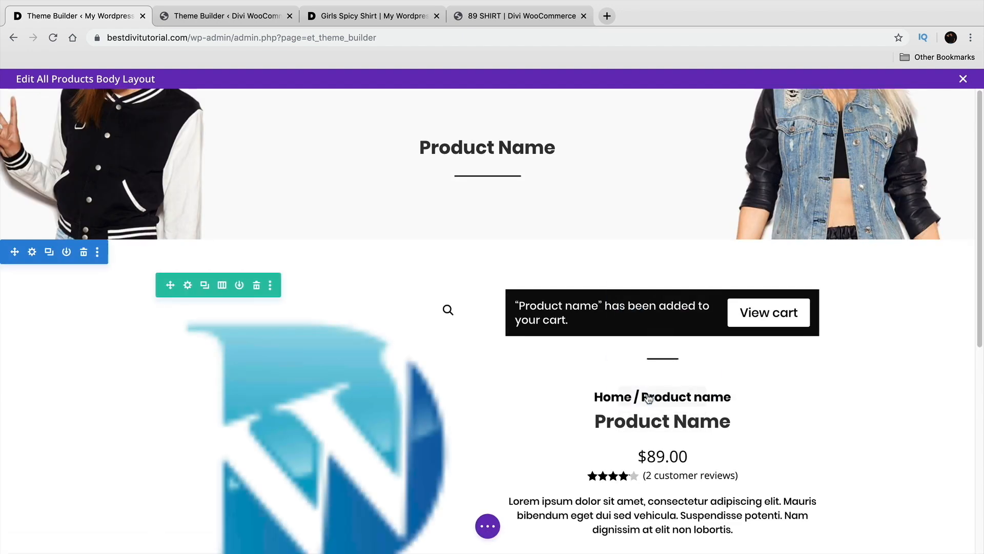
Step: Move the breadcrumb module above the short divider, directly below the cart notice, and save the layout
{"action": "left_click_drag", "start_coordinate": [622, 396], "coordinate": [667, 351]}
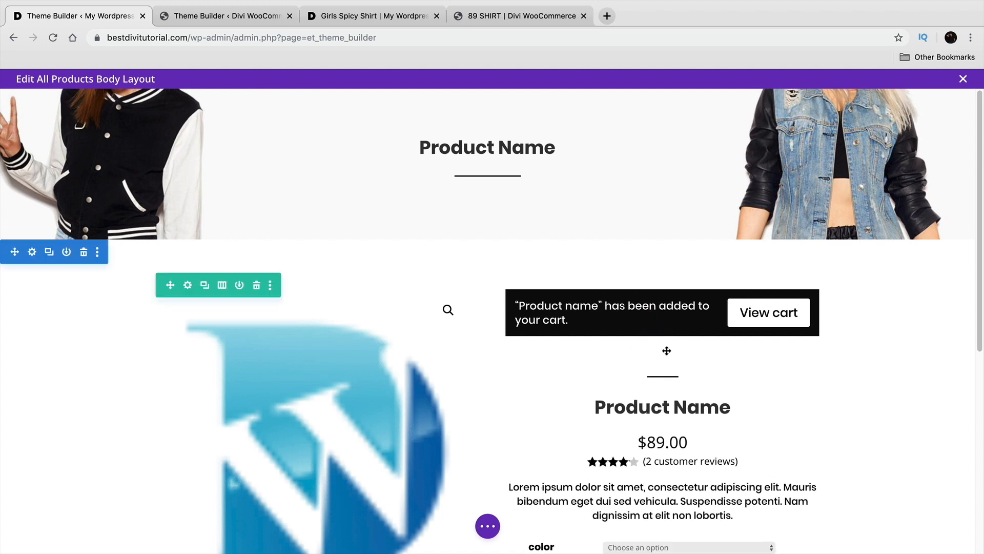
{"action": "scroll", "coordinate": [723, 382], "scroll_direction": "down", "scroll_amount": 3}
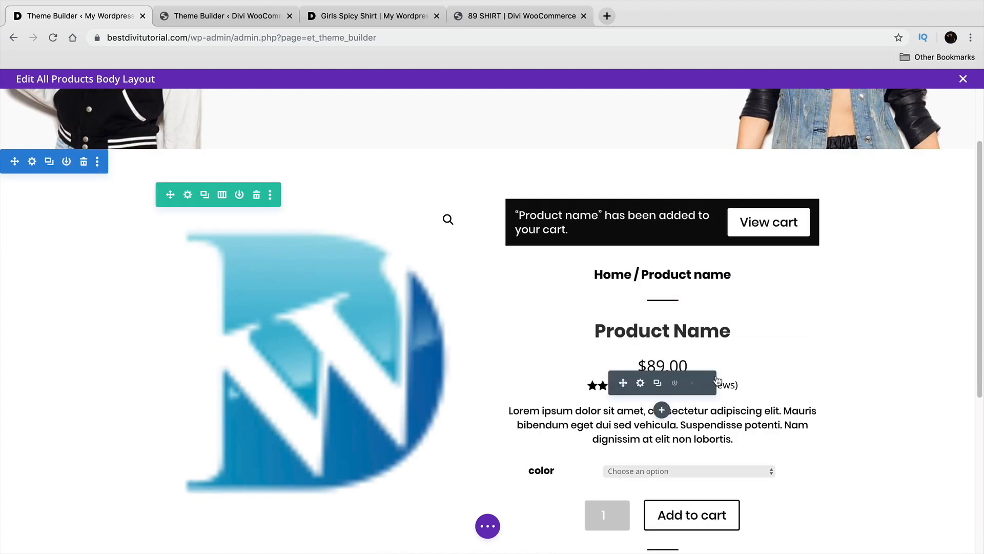
{"action": "scroll", "coordinate": [712, 399], "scroll_direction": "down", "scroll_amount": 3}
{"action": "left_click", "coordinate": [487, 525]}
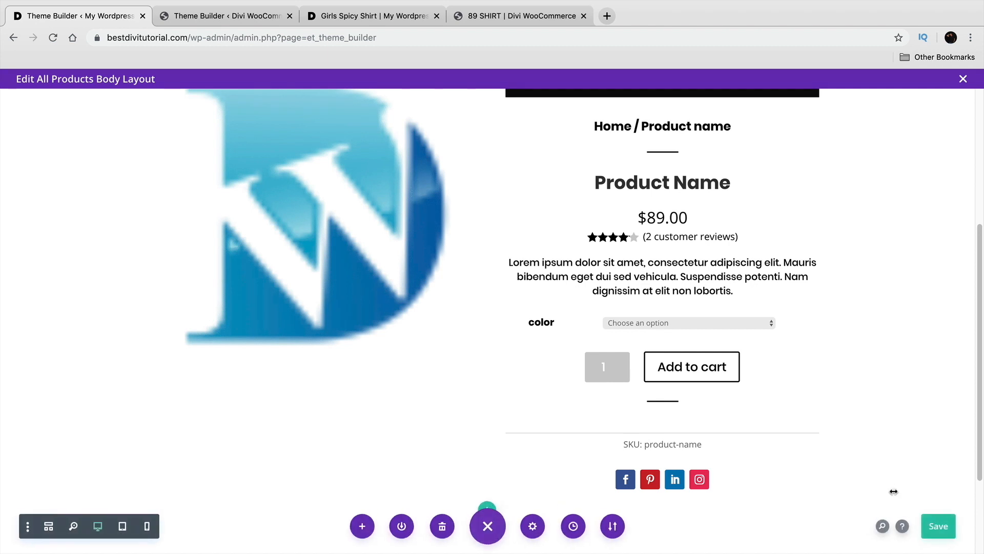
{"action": "left_click", "coordinate": [930, 526]}
{"action": "scroll", "coordinate": [789, 453], "scroll_direction": "up", "scroll_amount": 5}
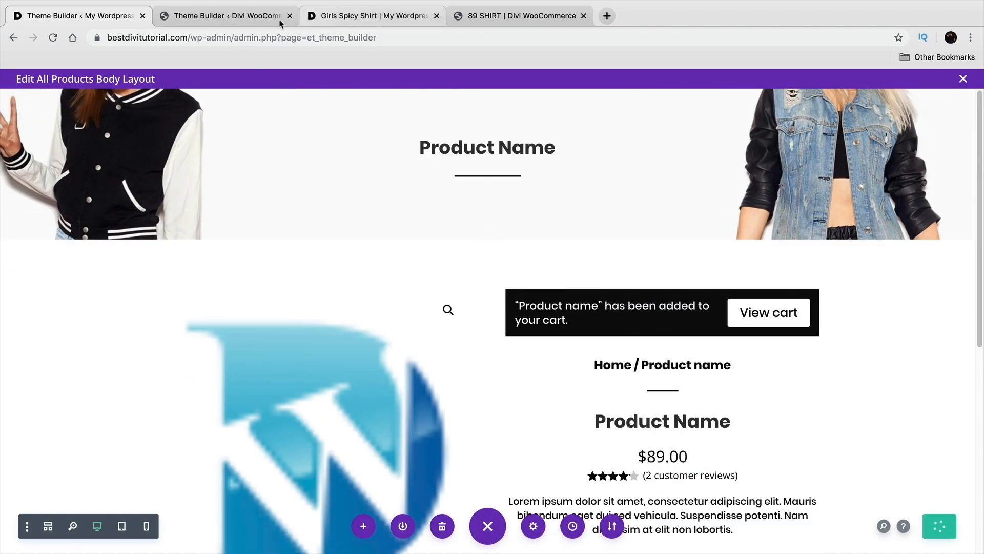
Step: Reload the live Girls Spicy Shirt page and review the applied template from the breadcrumb to the social icons
{"action": "left_click", "coordinate": [325, 20]}
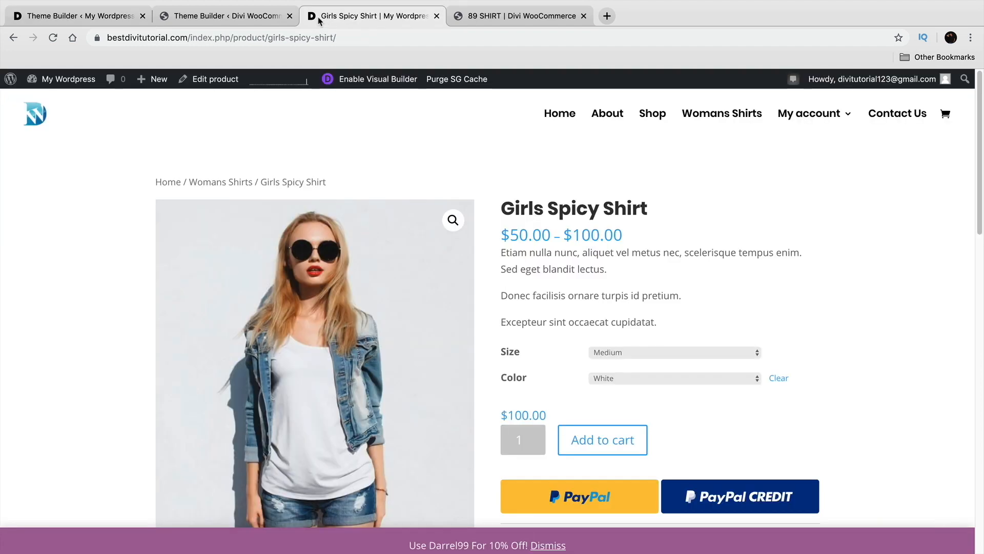
{"action": "left_click", "coordinate": [51, 39]}
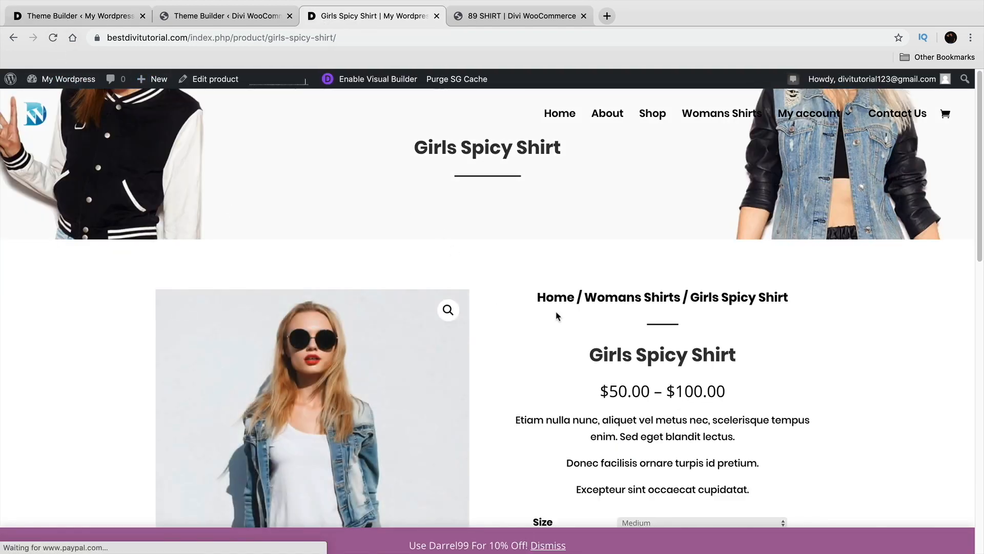
{"action": "scroll", "coordinate": [536, 283], "scroll_direction": "down", "scroll_amount": 3}
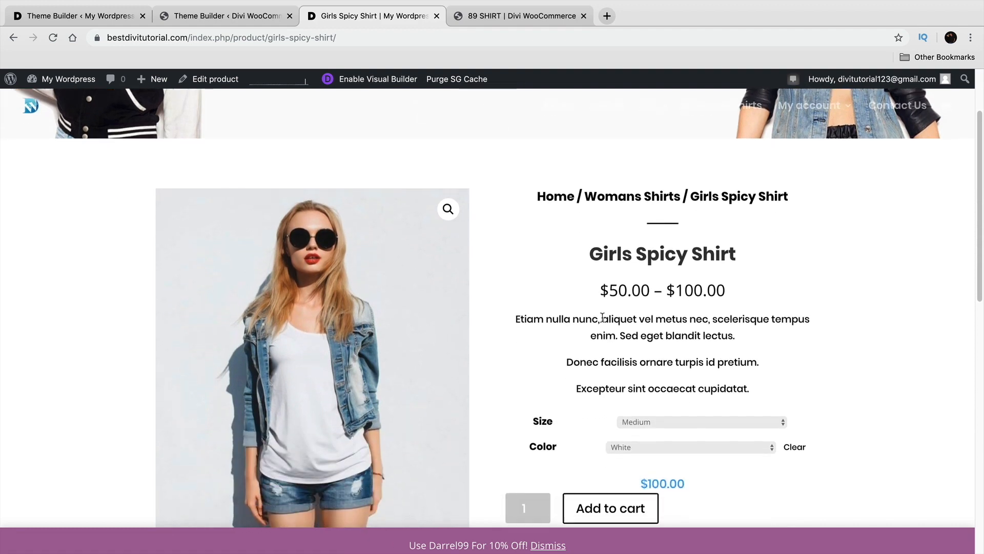
{"action": "scroll", "coordinate": [589, 300], "scroll_direction": "down", "scroll_amount": 3}
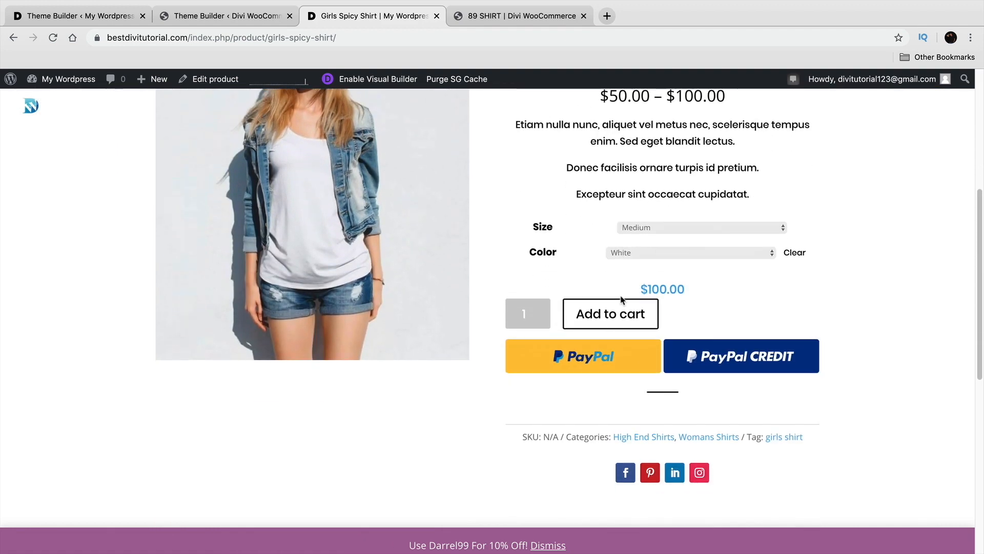
{"action": "scroll", "coordinate": [631, 333], "scroll_direction": "up", "scroll_amount": 2}
{"action": "scroll", "coordinate": [617, 359], "scroll_direction": "up", "scroll_amount": 2}
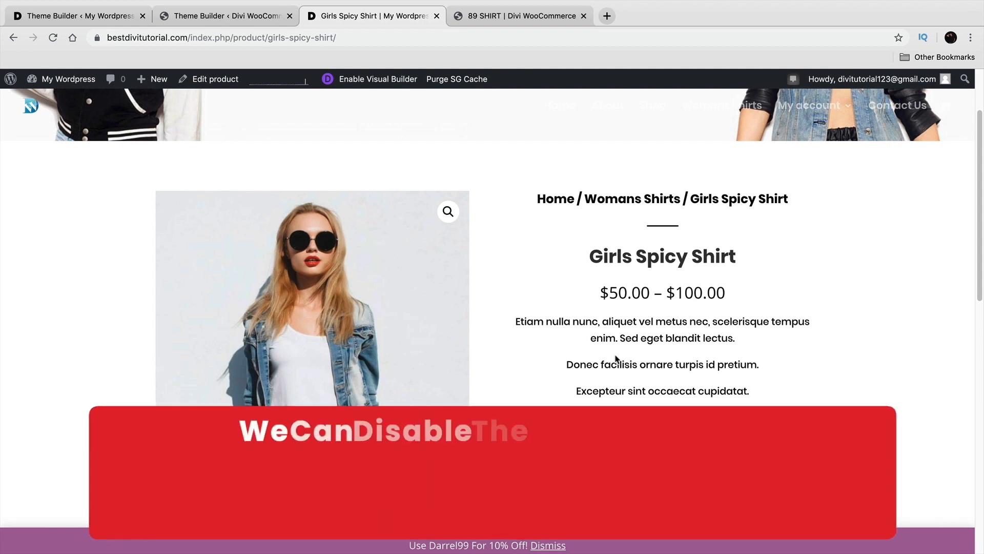
{"action": "scroll", "coordinate": [621, 362], "scroll_direction": "down", "scroll_amount": 2}
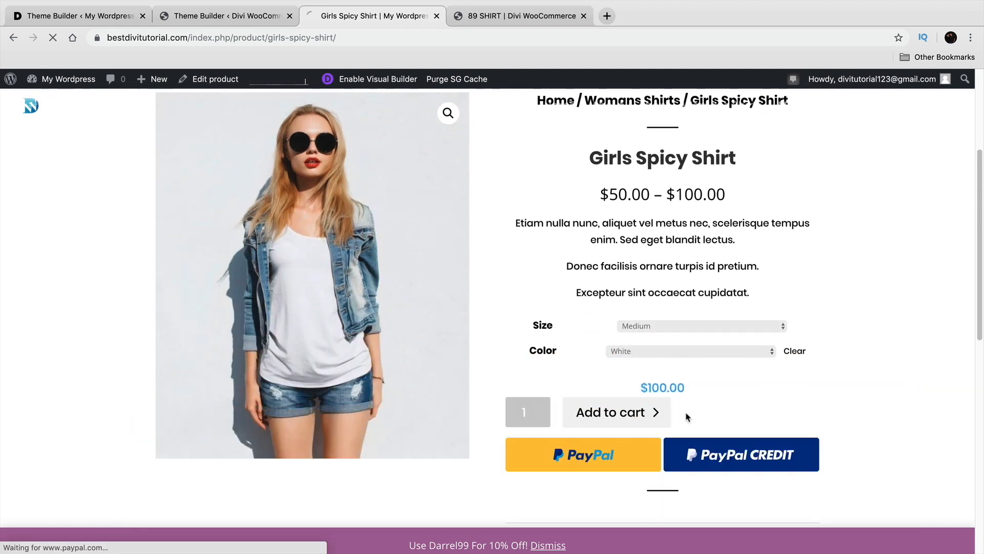
Step: Add the Medium, White Girls Spicy Shirt to the cart, check the cart notice, and view the cart
{"action": "left_click", "coordinate": [659, 412]}
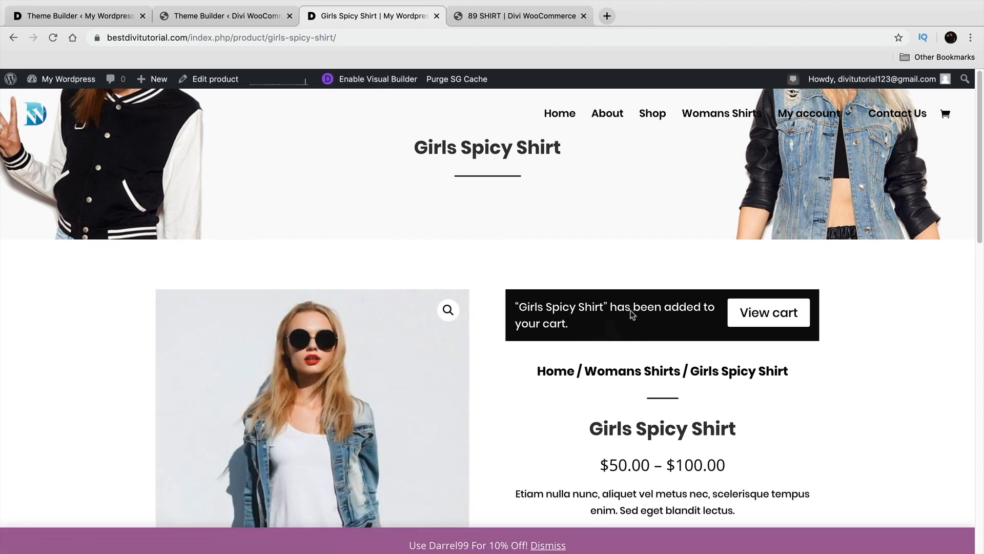
{"action": "left_click_drag", "start_coordinate": [573, 318], "coordinate": [515, 306]}
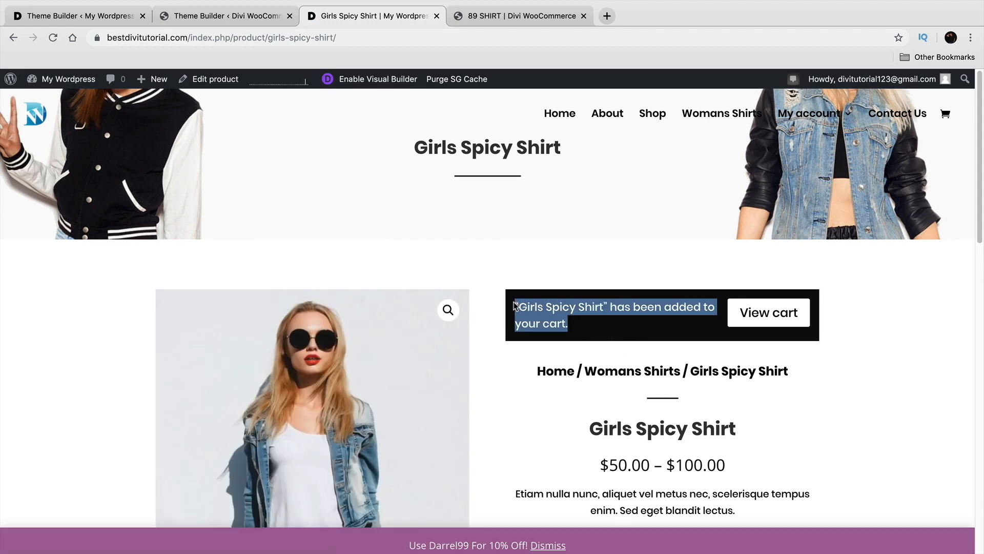
{"action": "left_click", "coordinate": [778, 316]}
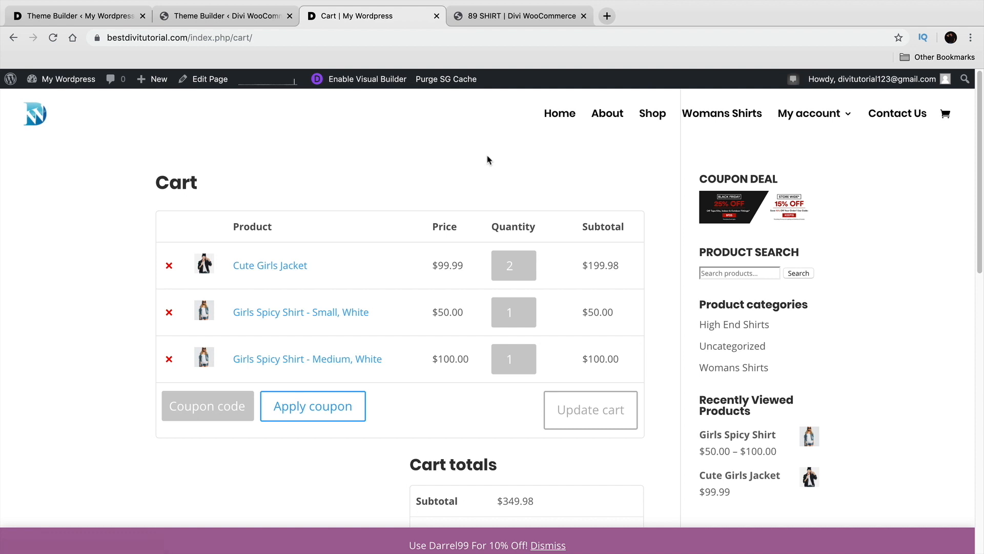
Step: Open darrelwilson.com in a new tab and go to its Divi Theme Layouts page
{"action": "left_click", "coordinate": [606, 18]}
{"action": "type", "text": "darr"}
{"action": "key", "text": "Return"}
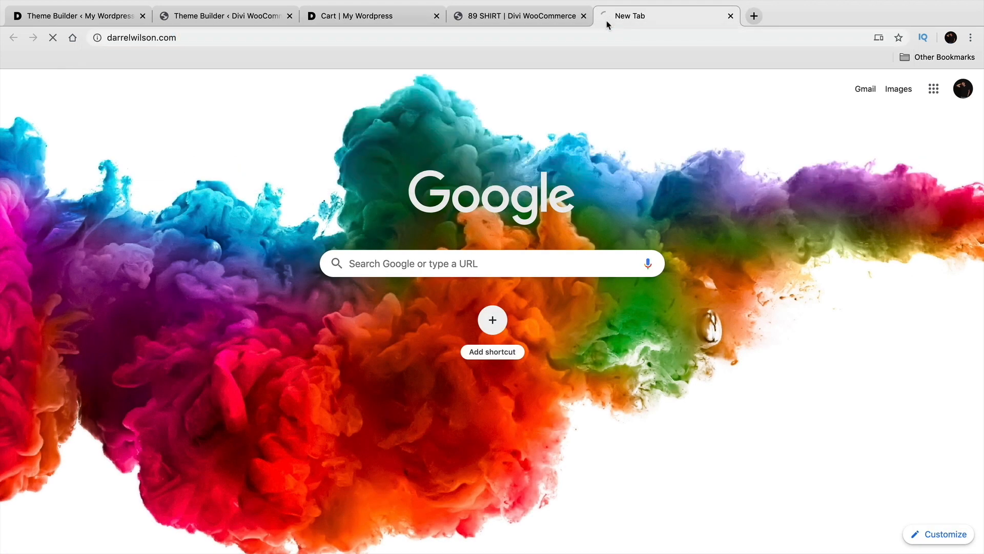
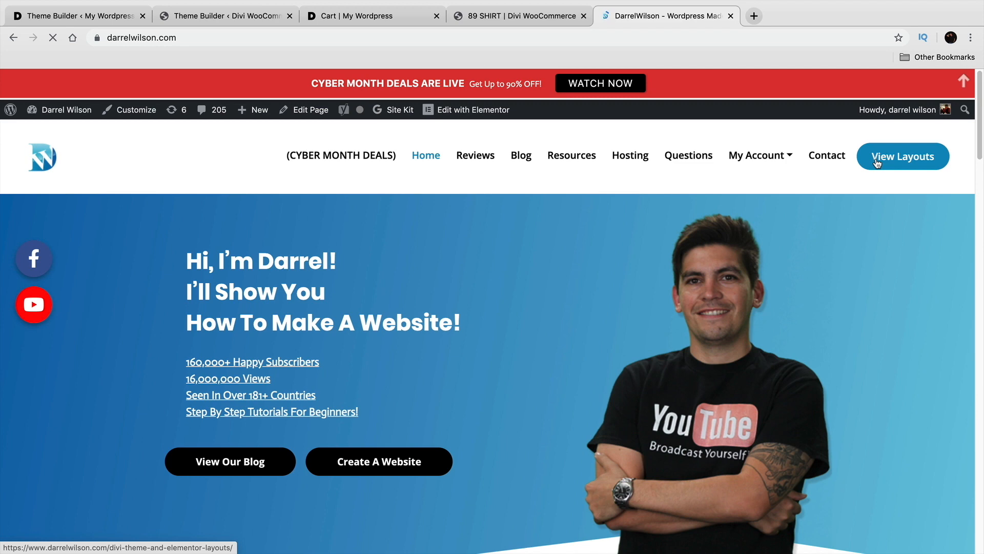
{"action": "left_click", "coordinate": [876, 162]}
{"action": "scroll", "coordinate": [672, 281], "scroll_direction": "down", "scroll_amount": 3}
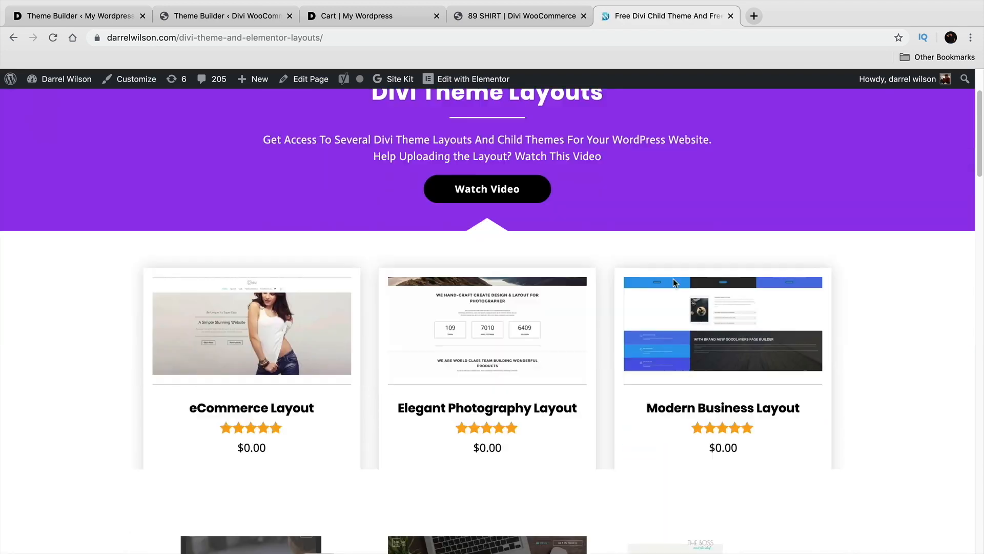
Step: Open the Divi eCommerce Layout product from the second page of layouts
{"action": "scroll", "coordinate": [672, 278], "scroll_direction": "down", "scroll_amount": 15}
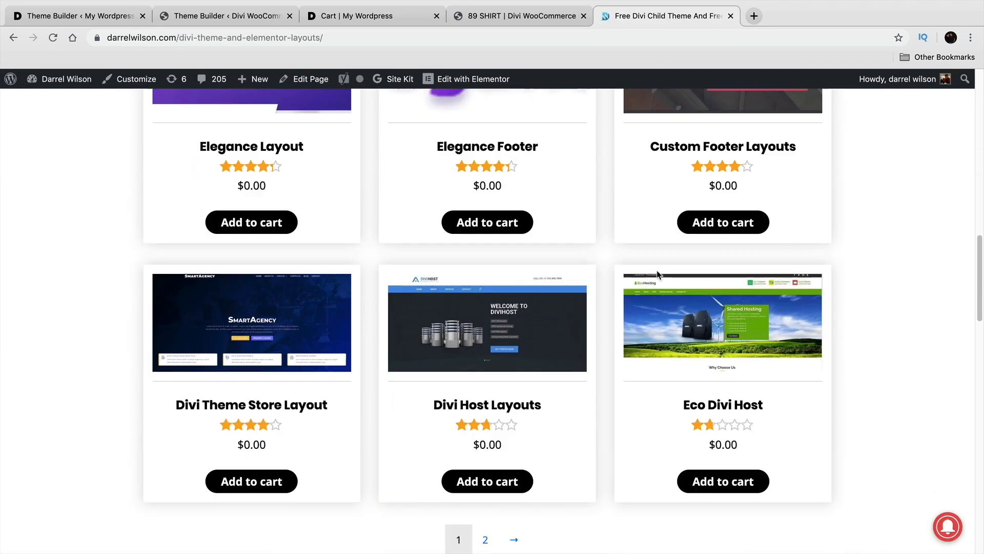
{"action": "scroll", "coordinate": [657, 275], "scroll_direction": "down", "scroll_amount": 1}
{"action": "left_click", "coordinate": [485, 518]}
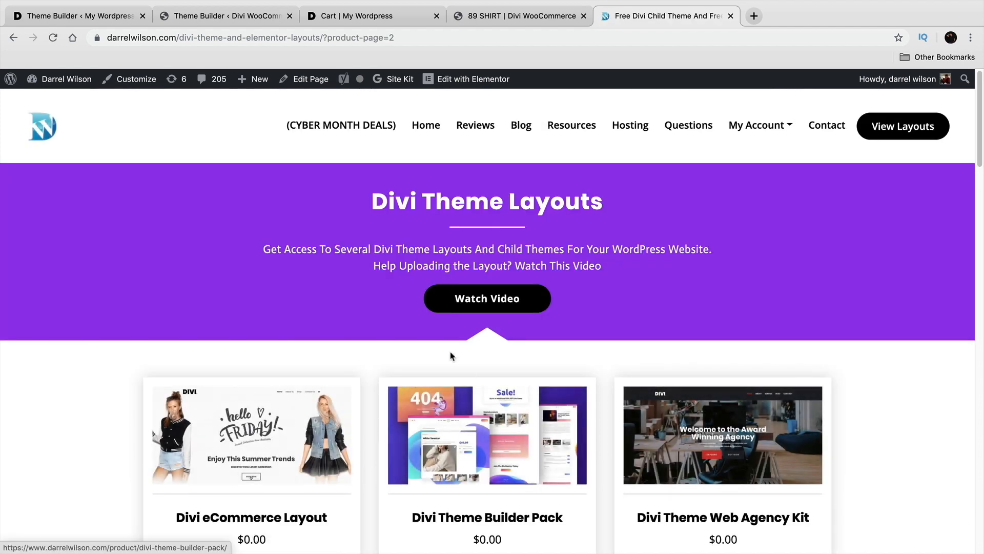
{"action": "scroll", "coordinate": [450, 356], "scroll_direction": "down", "scroll_amount": 3}
{"action": "left_click", "coordinate": [235, 342]}
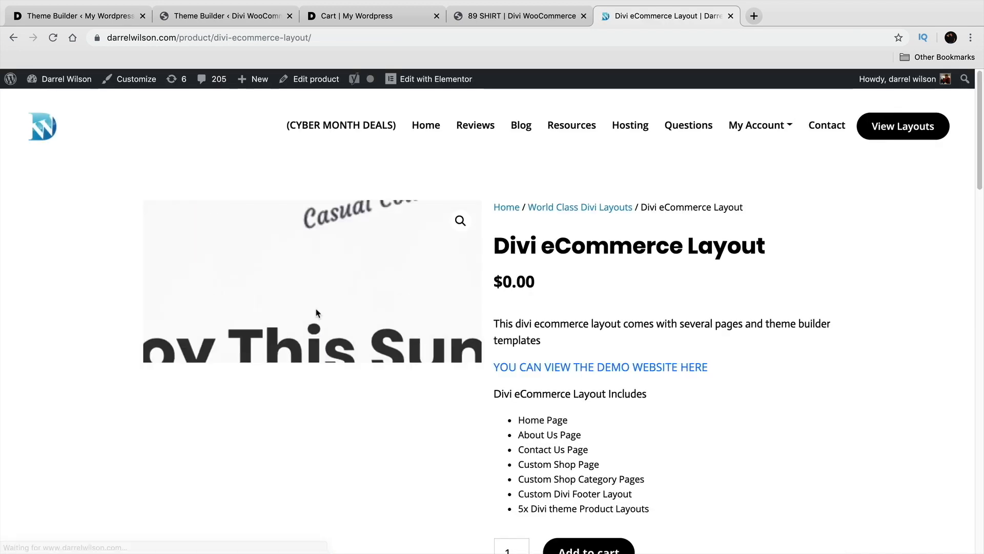
Step: Review the list of pages and product layouts included in the Divi eCommerce Layout
{"action": "scroll", "coordinate": [566, 369], "scroll_direction": "down", "scroll_amount": 2}
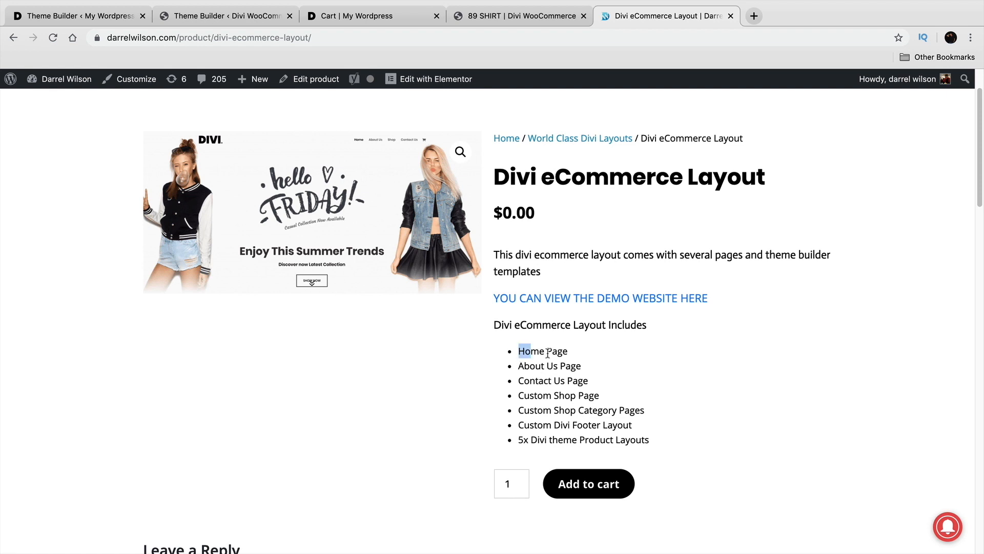
{"action": "left_click_drag", "start_coordinate": [547, 366], "coordinate": [578, 365]}
{"action": "left_click_drag", "start_coordinate": [529, 440], "coordinate": [654, 449]}
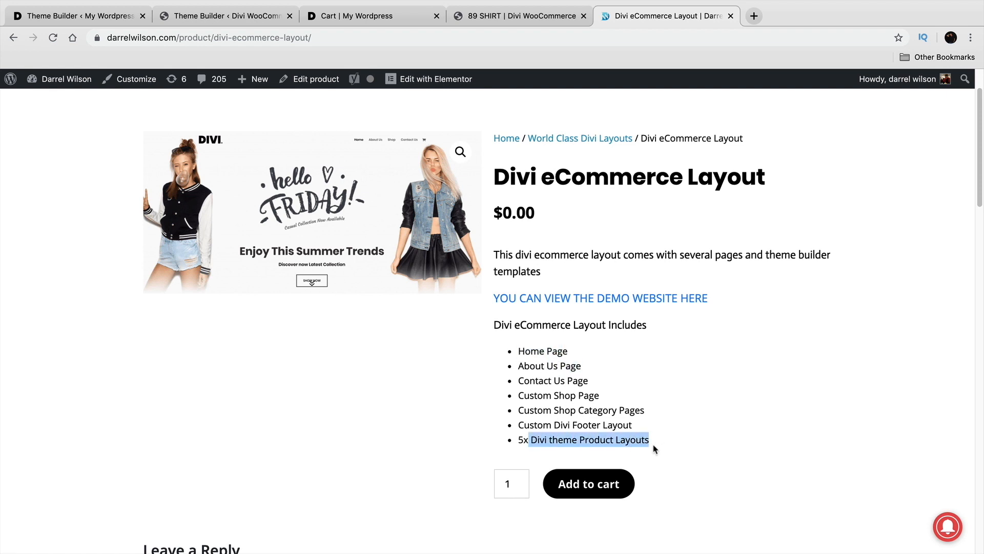
Step: Return to the reference site's Theme Builder and close its template layout editor, discarding the unsaved changes
{"action": "left_click", "coordinate": [338, 18]}
{"action": "left_click", "coordinate": [238, 21]}
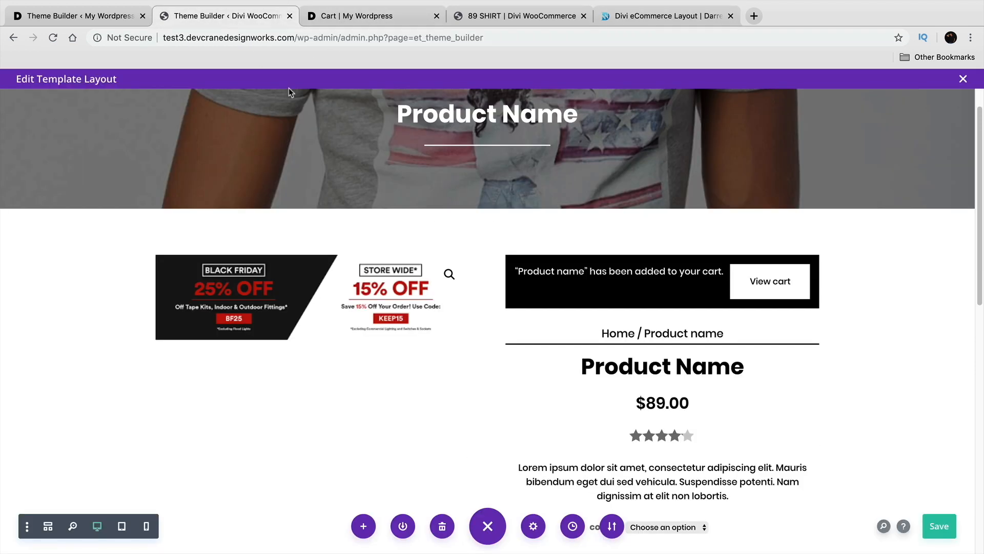
{"action": "scroll", "coordinate": [435, 231], "scroll_direction": "up", "scroll_amount": 1}
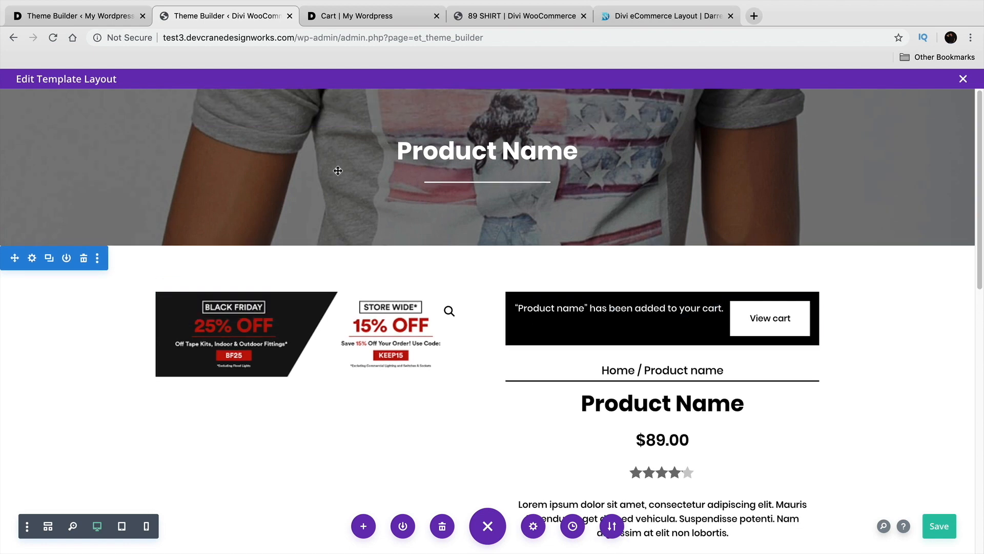
{"action": "left_click", "coordinate": [964, 80]}
{"action": "left_click", "coordinate": [454, 371]}
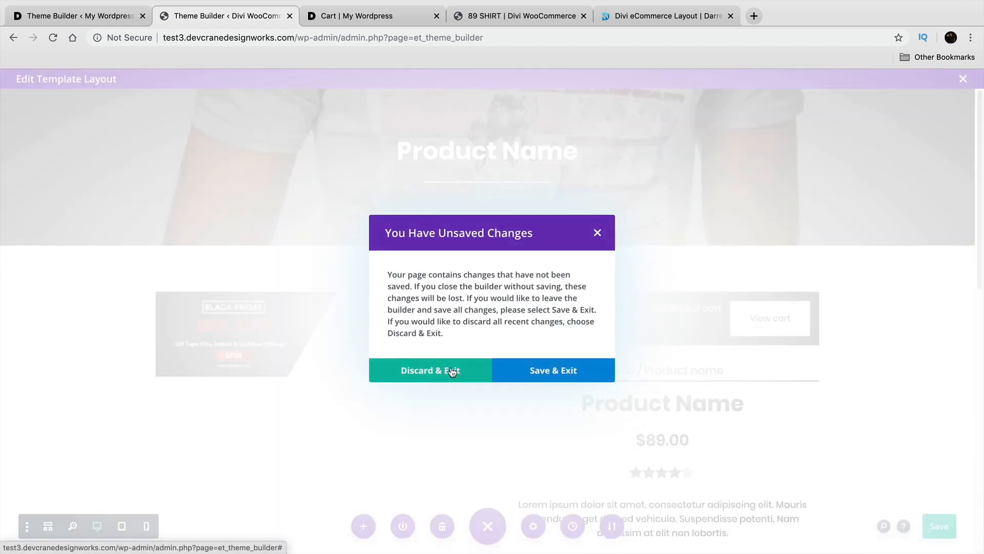
Step: Open the custom body layout of the Product 1 template, look over its product details and related products, and close it
{"action": "scroll", "coordinate": [461, 371], "scroll_direction": "up", "scroll_amount": 3}
{"action": "scroll", "coordinate": [504, 374], "scroll_direction": "up", "scroll_amount": 1}
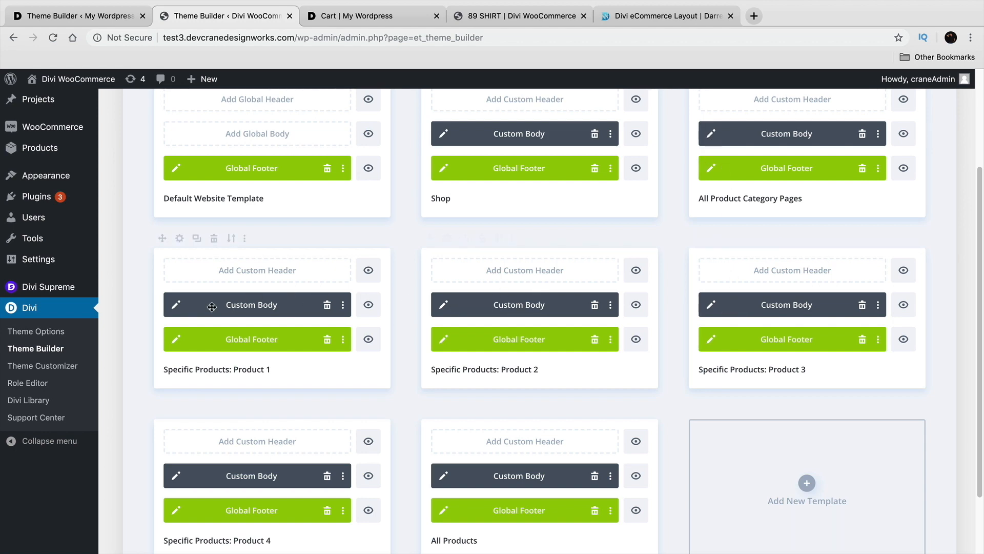
{"action": "left_click", "coordinate": [175, 306]}
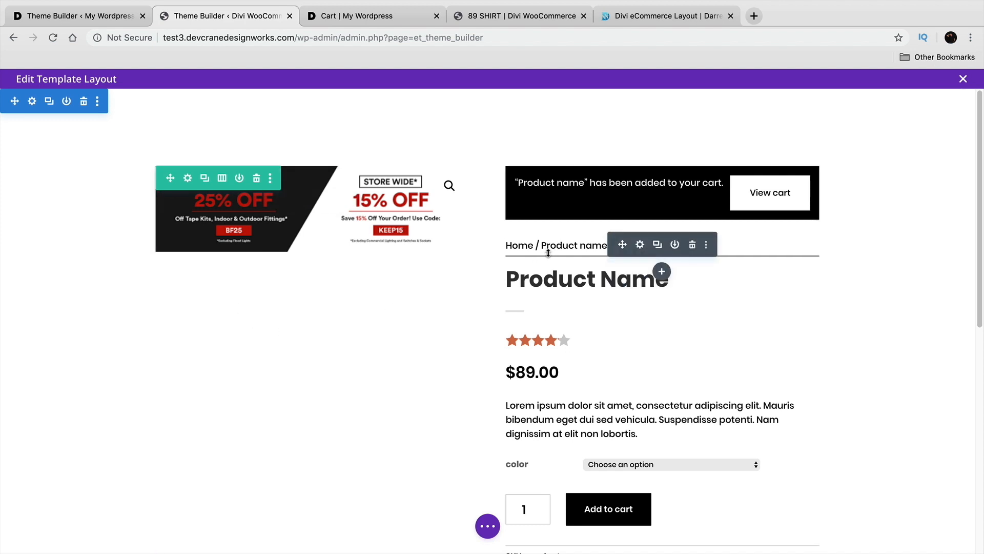
{"action": "scroll", "coordinate": [628, 406], "scroll_direction": "down", "scroll_amount": 7}
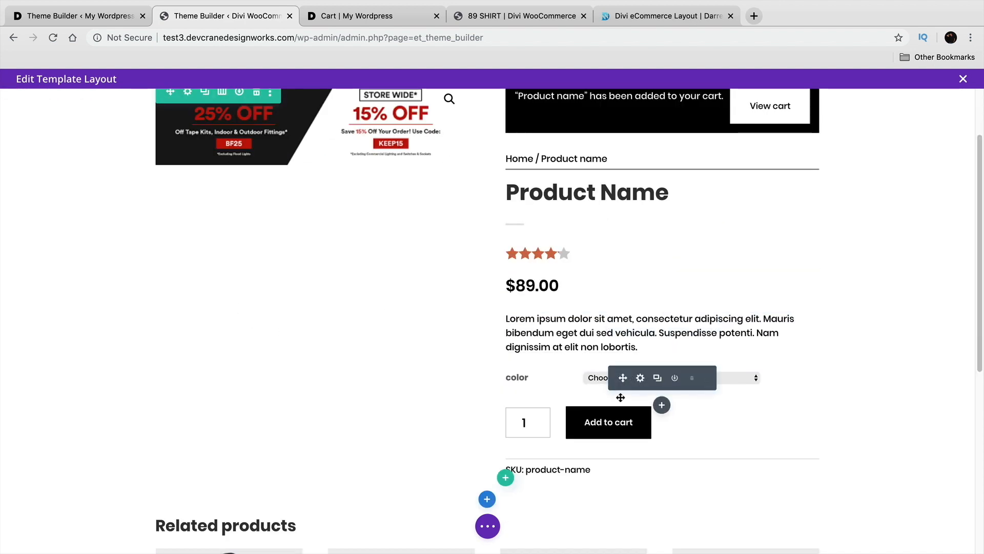
{"action": "scroll", "coordinate": [627, 405], "scroll_direction": "up", "scroll_amount": 7}
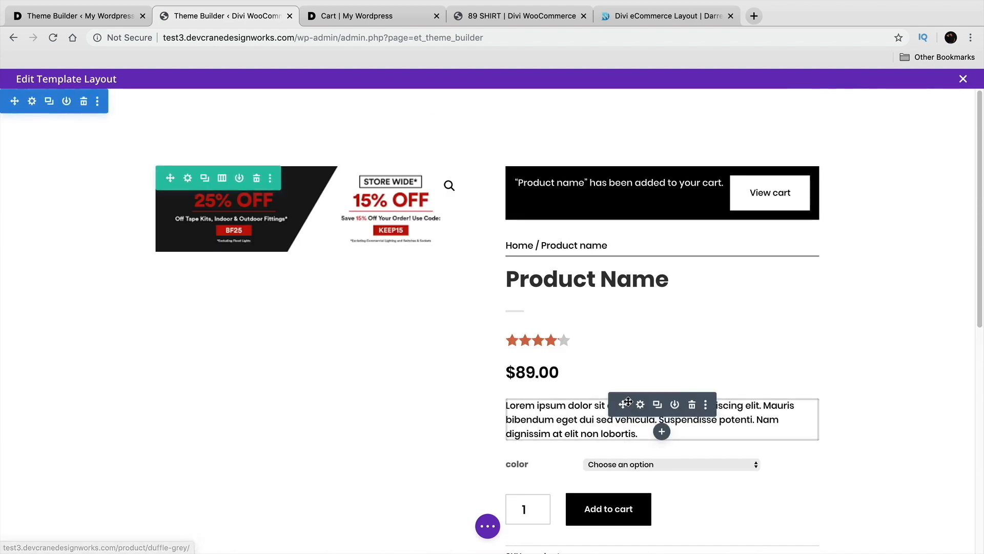
{"action": "left_click", "coordinate": [963, 79]}
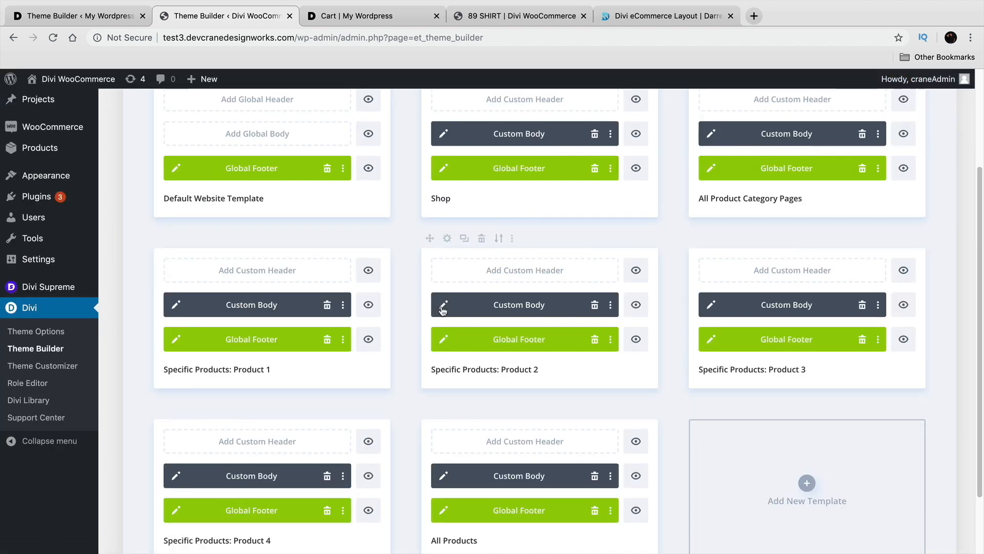
Step: Inspect the Product 2 template's body layout with the section above Related products deleted, and exit discarding the changes
{"action": "left_click", "coordinate": [443, 306]}
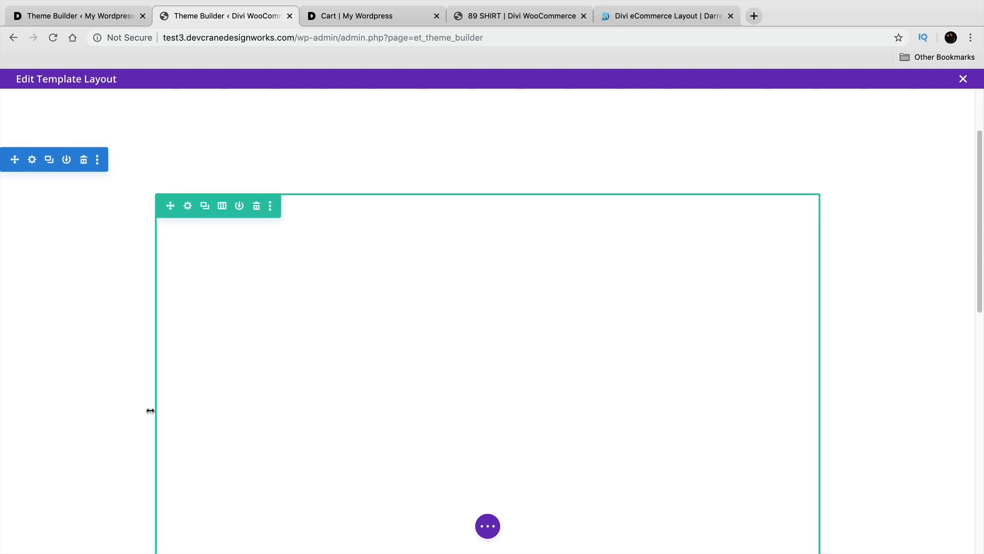
{"action": "scroll", "coordinate": [125, 386], "scroll_direction": "up", "scroll_amount": 2}
{"action": "scroll", "coordinate": [203, 278], "scroll_direction": "down", "scroll_amount": 5}
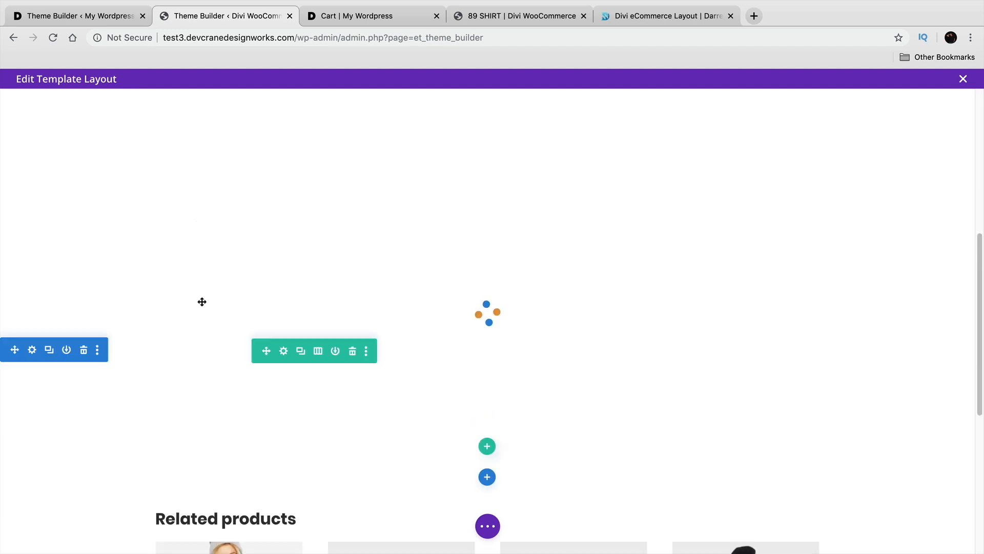
{"action": "left_click", "coordinate": [83, 351]}
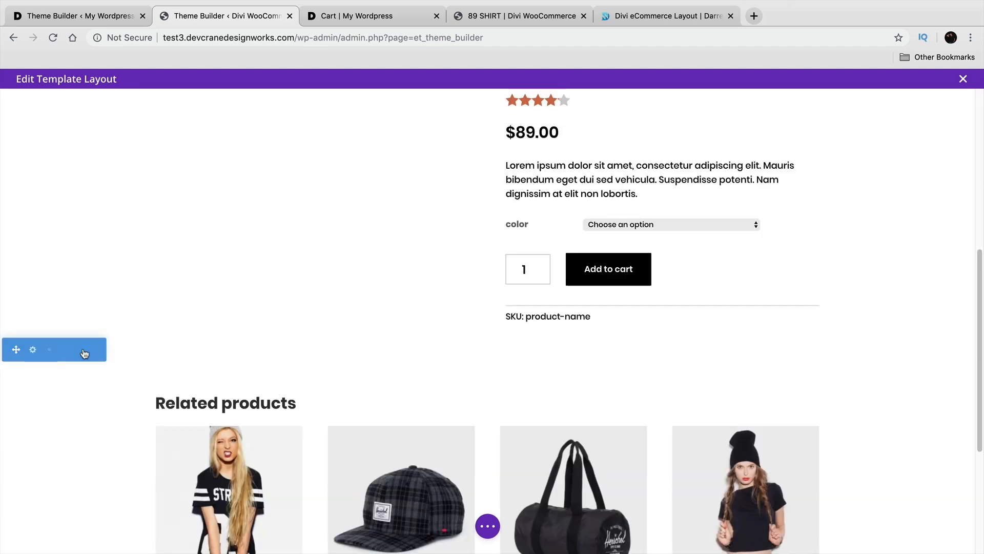
{"action": "scroll", "coordinate": [141, 356], "scroll_direction": "up", "scroll_amount": 6}
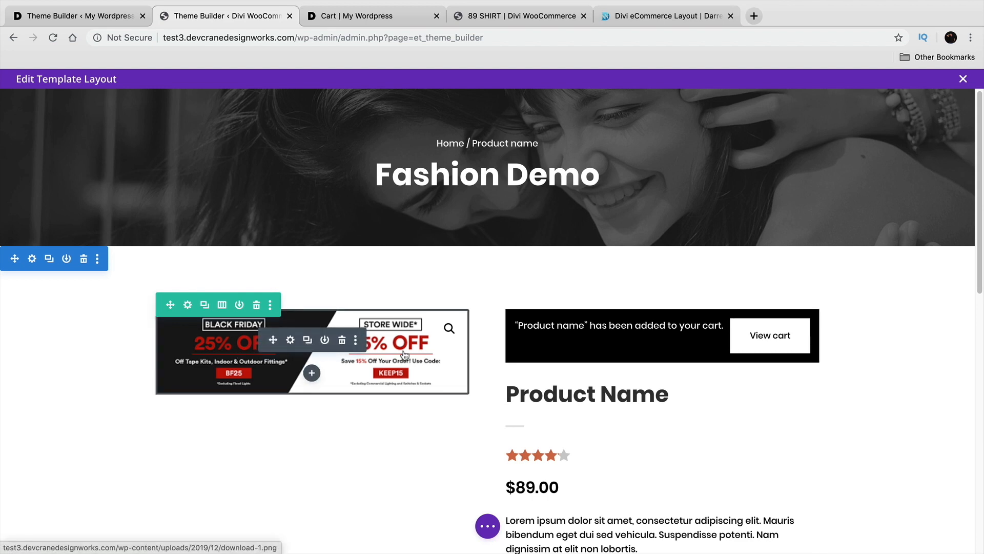
{"action": "scroll", "coordinate": [920, 349], "scroll_direction": "down", "scroll_amount": 1}
{"action": "scroll", "coordinate": [920, 349], "scroll_direction": "down", "scroll_amount": 3}
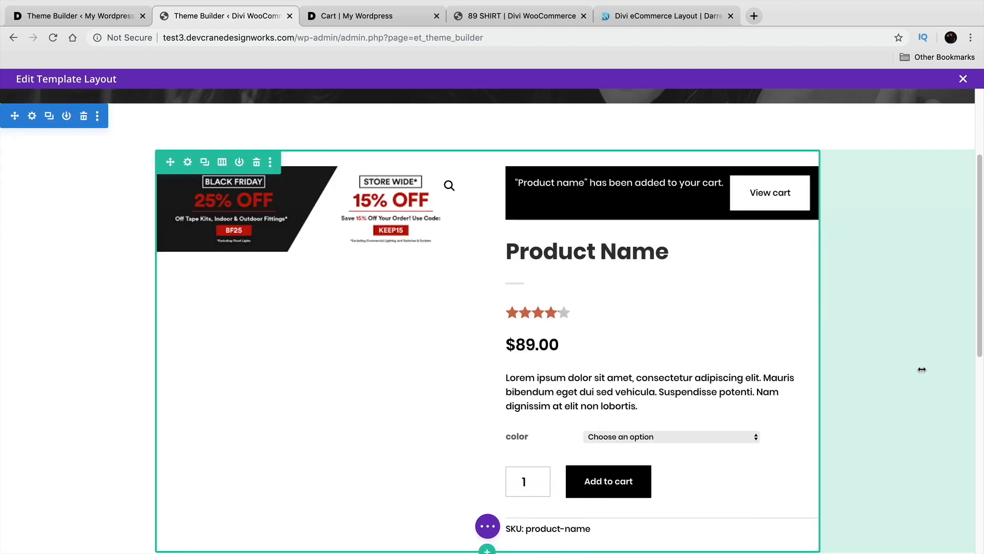
{"action": "scroll", "coordinate": [920, 345], "scroll_direction": "up", "scroll_amount": 3}
{"action": "left_click", "coordinate": [963, 79]}
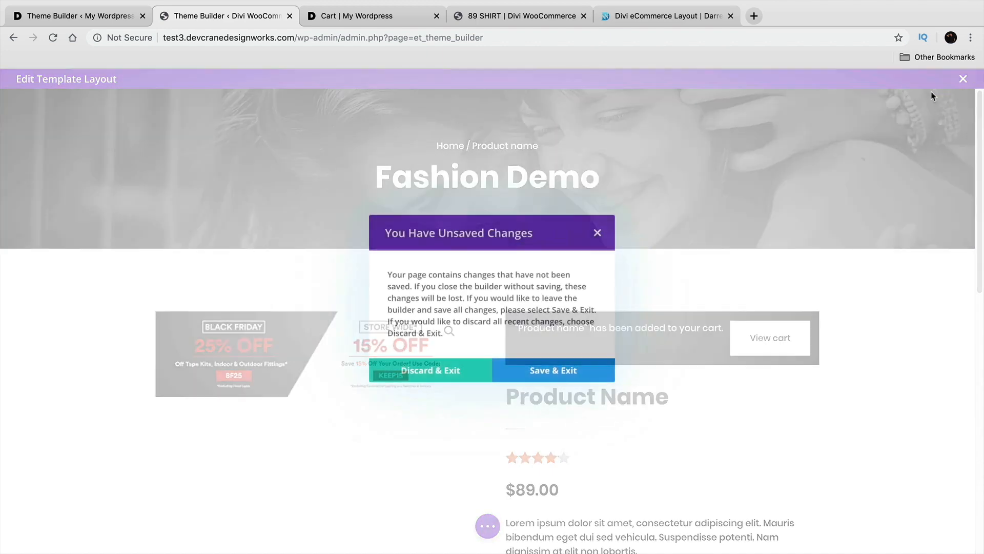
{"action": "left_click", "coordinate": [409, 373]}
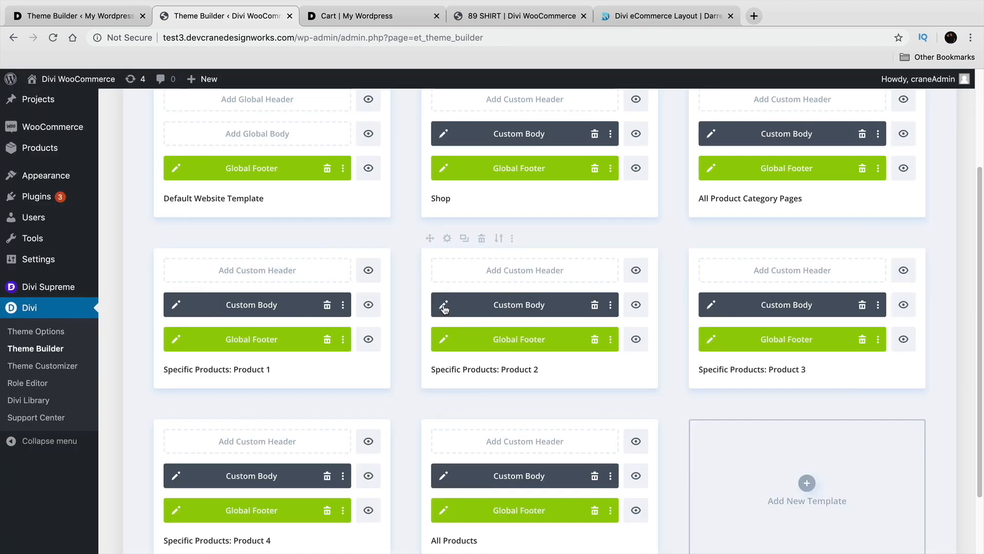
Step: Review the Product 3 template's custom body layout, including its countdown and service column, and exit discarding changes
{"action": "left_click", "coordinate": [711, 306]}
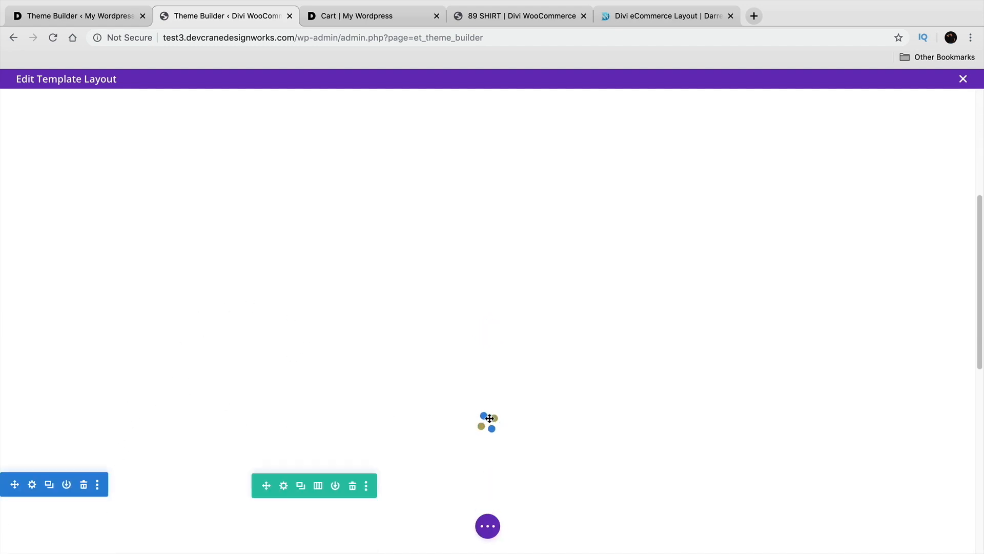
{"action": "scroll", "coordinate": [115, 433], "scroll_direction": "down", "scroll_amount": 1}
{"action": "scroll", "coordinate": [114, 431], "scroll_direction": "down", "scroll_amount": 5}
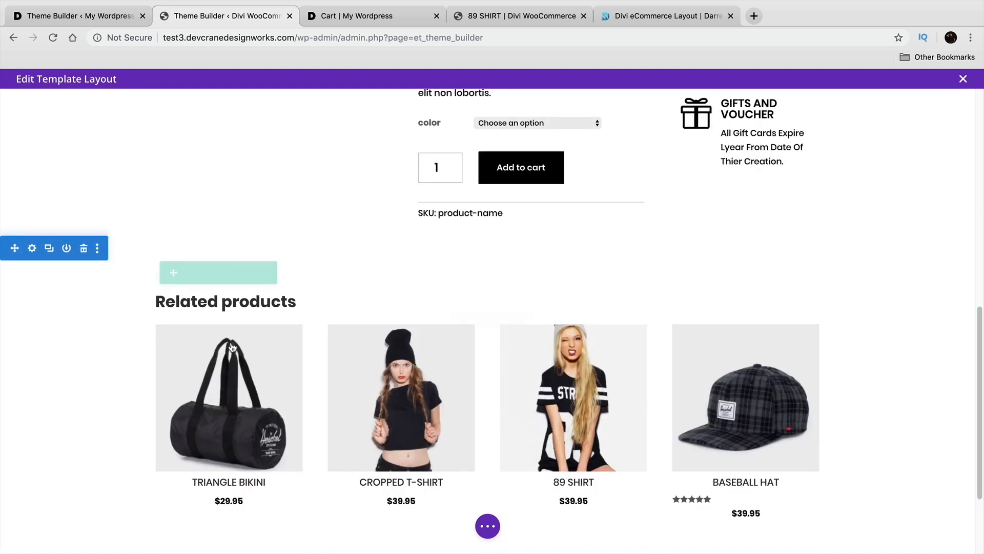
{"action": "scroll", "coordinate": [251, 371], "scroll_direction": "up", "scroll_amount": 10}
{"action": "scroll", "coordinate": [922, 364], "scroll_direction": "down", "scroll_amount": 4}
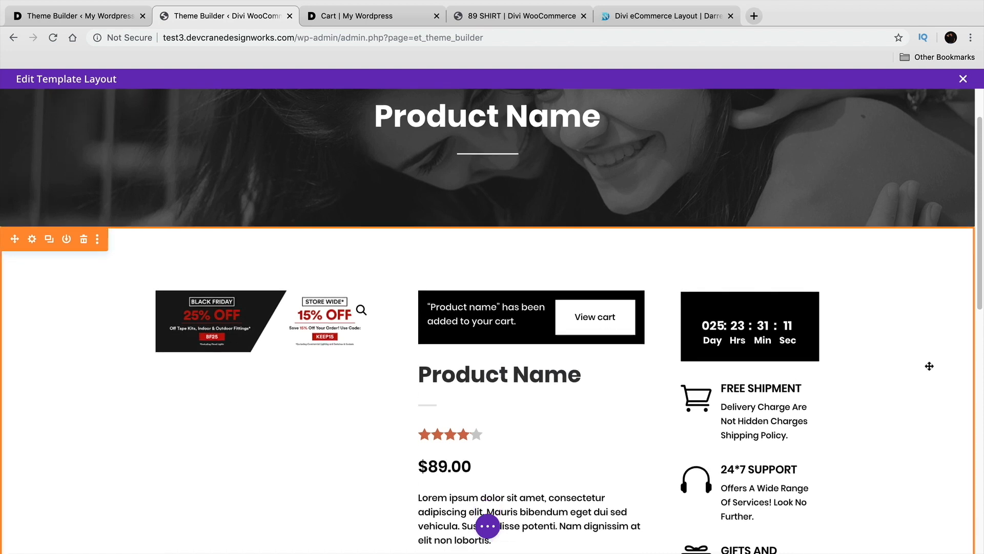
{"action": "scroll", "coordinate": [918, 354], "scroll_direction": "down", "scroll_amount": 3}
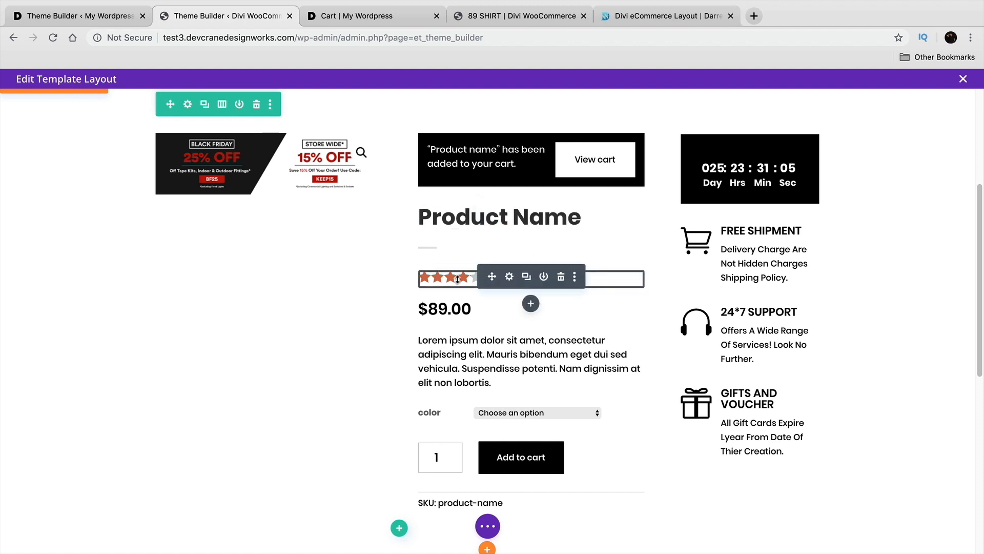
{"action": "scroll", "coordinate": [506, 436], "scroll_direction": "up", "scroll_amount": 8}
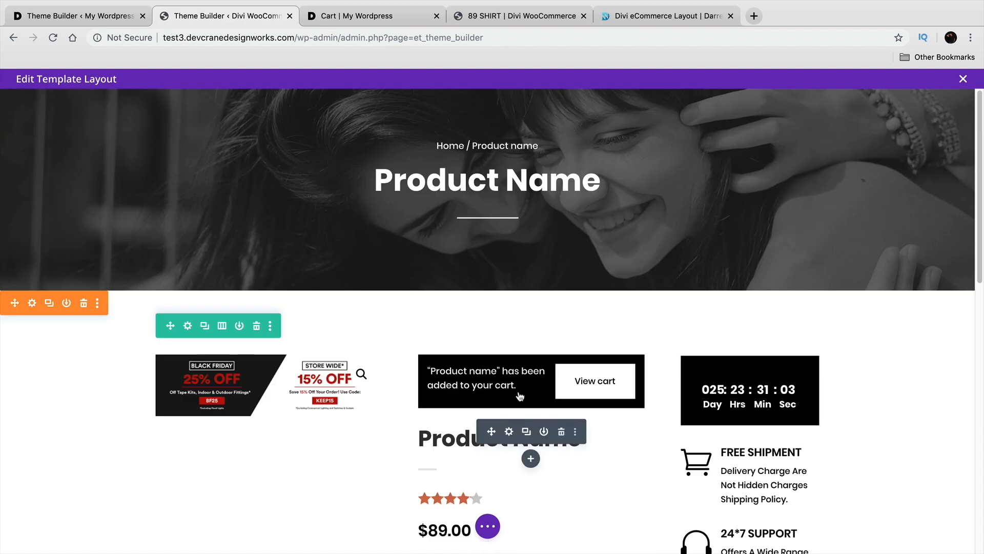
{"action": "left_click", "coordinate": [963, 80]}
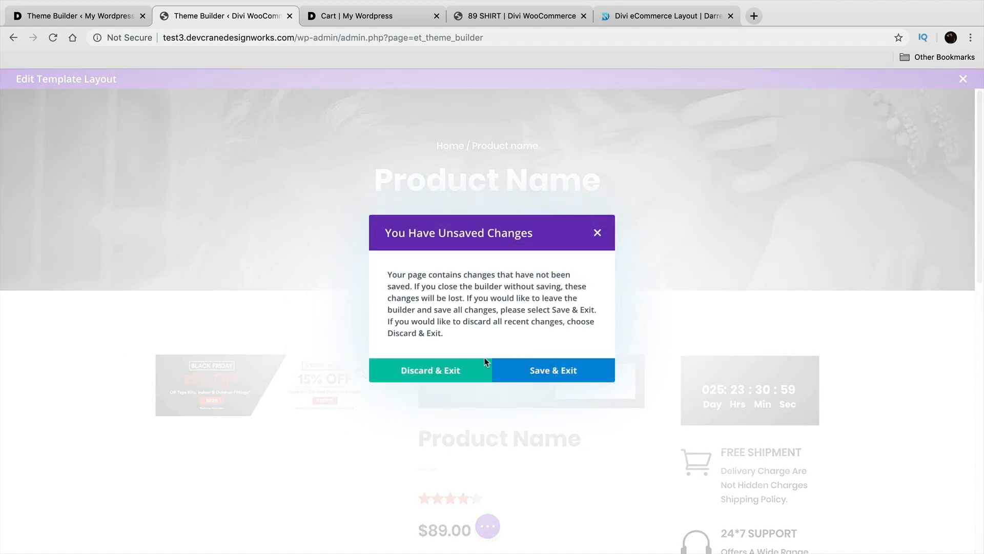
{"action": "left_click", "coordinate": [438, 370]}
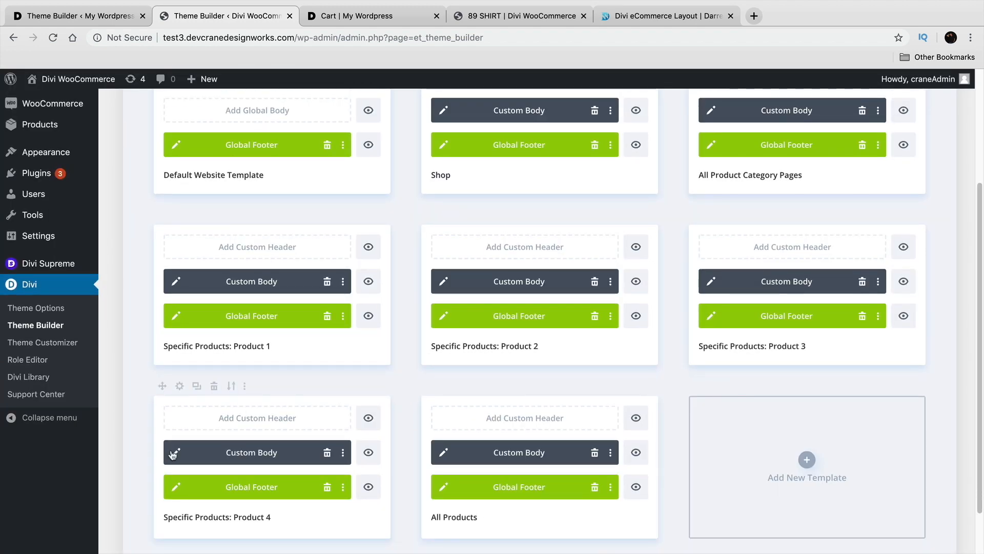
Step: Inspect the Product 4 template's body layout with its extra section deleted, and exit discarding the changes
{"action": "left_click", "coordinate": [175, 452]}
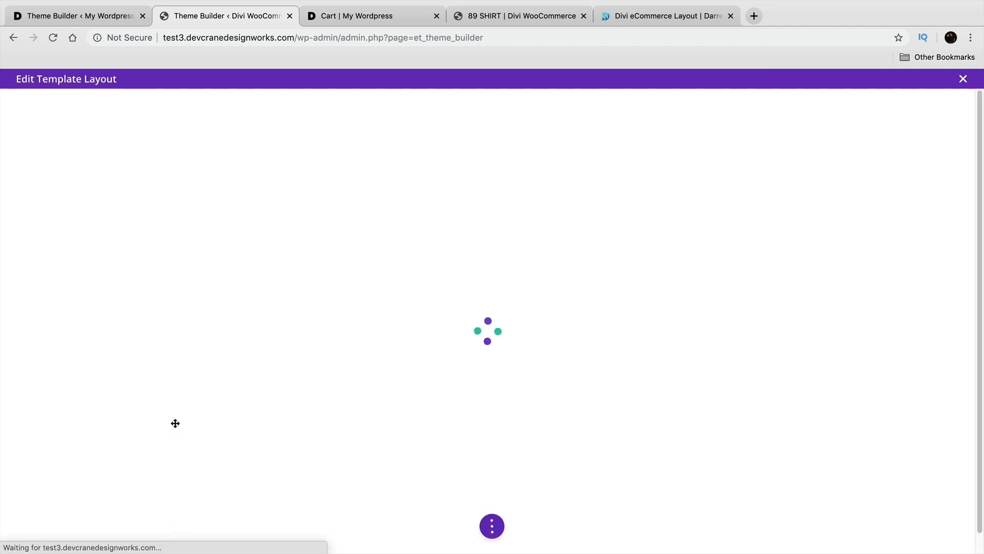
{"action": "scroll", "coordinate": [178, 418], "scroll_direction": "down", "scroll_amount": 6}
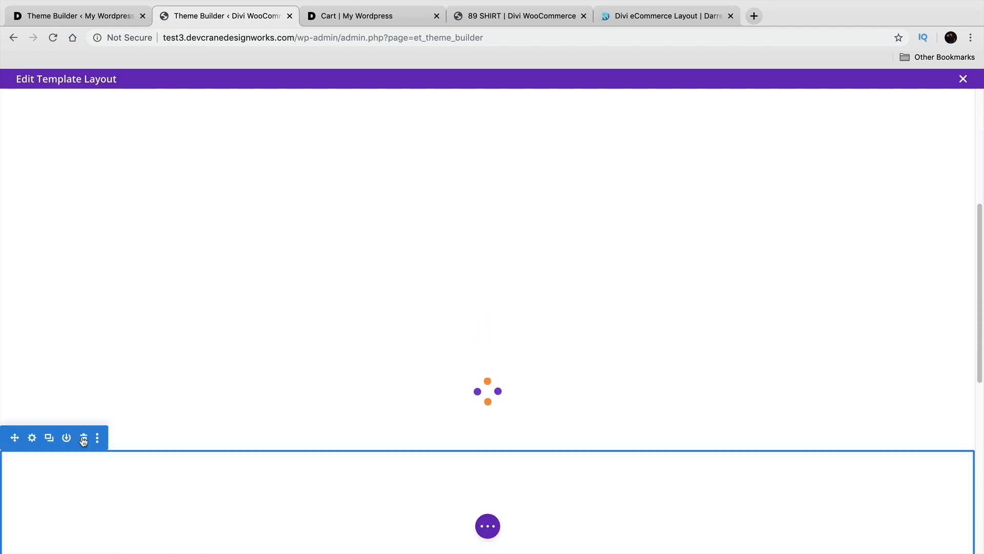
{"action": "left_click", "coordinate": [83, 439]}
{"action": "scroll", "coordinate": [196, 402], "scroll_direction": "up", "scroll_amount": 4}
{"action": "scroll", "coordinate": [89, 380], "scroll_direction": "up", "scroll_amount": 1}
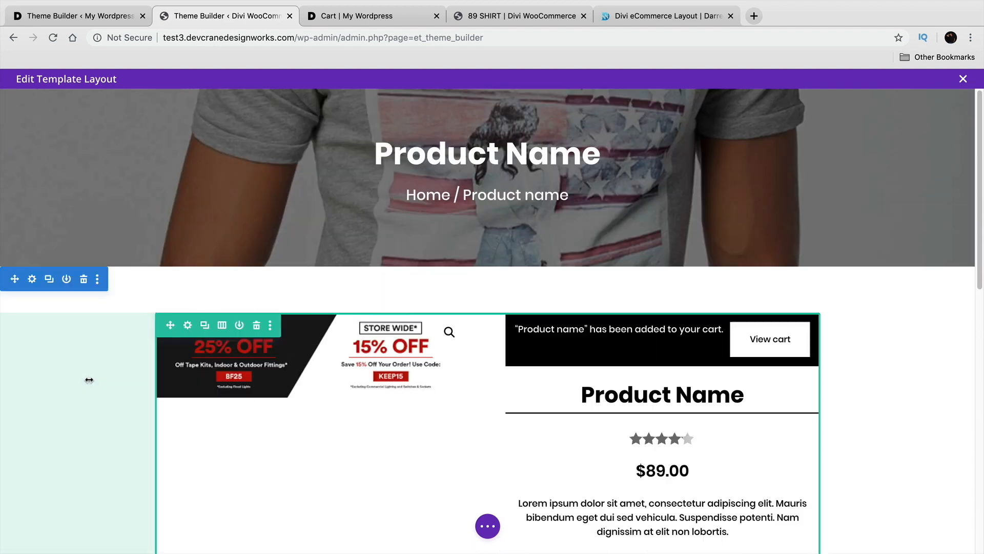
{"action": "scroll", "coordinate": [82, 369], "scroll_direction": "down", "scroll_amount": 4}
{"action": "scroll", "coordinate": [82, 369], "scroll_direction": "down", "scroll_amount": 4}
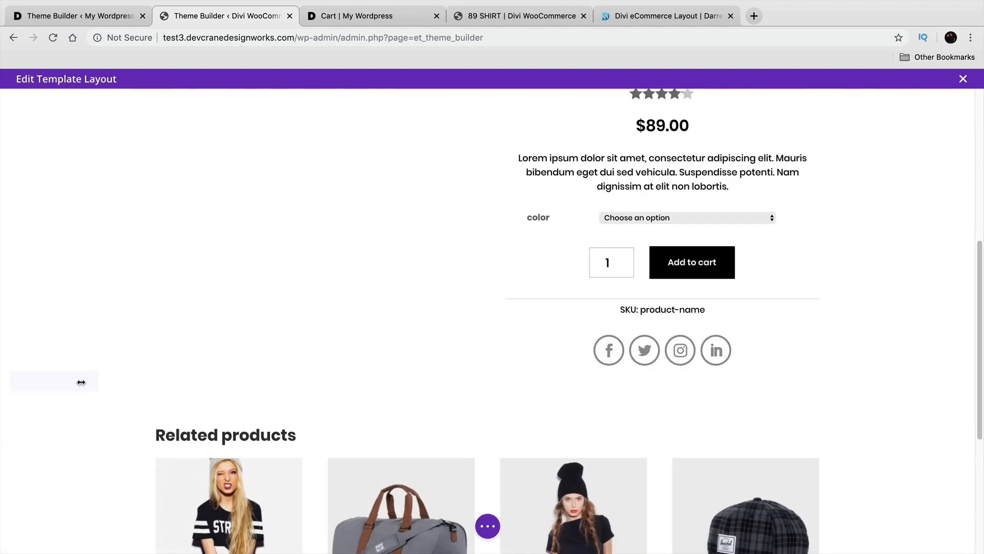
{"action": "scroll", "coordinate": [92, 388], "scroll_direction": "up", "scroll_amount": 12}
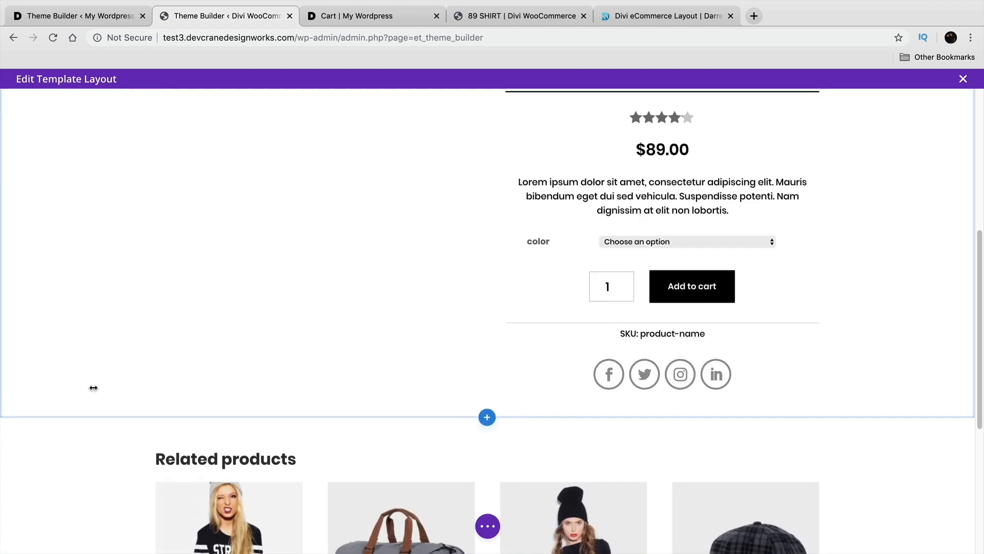
{"action": "left_click", "coordinate": [963, 78]}
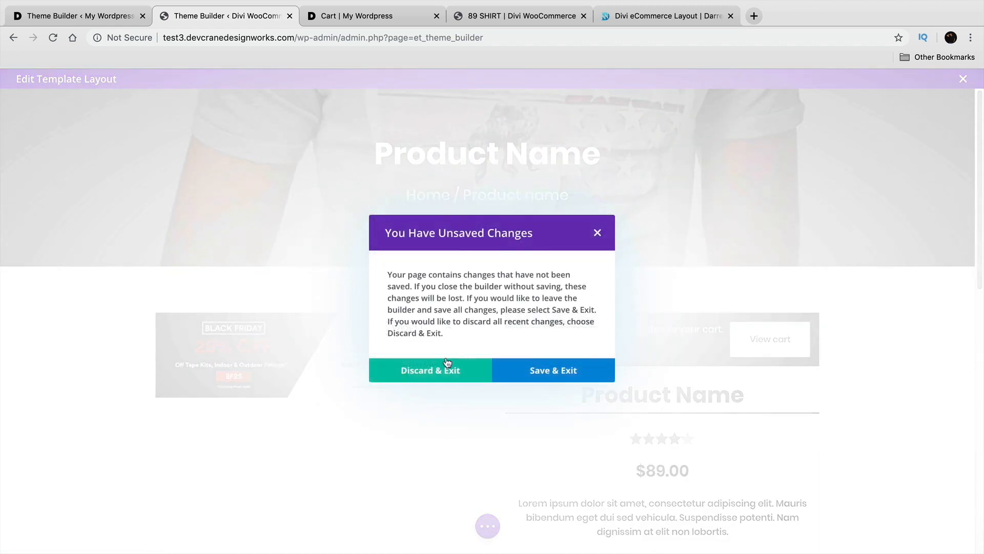
{"action": "left_click", "coordinate": [440, 372]}
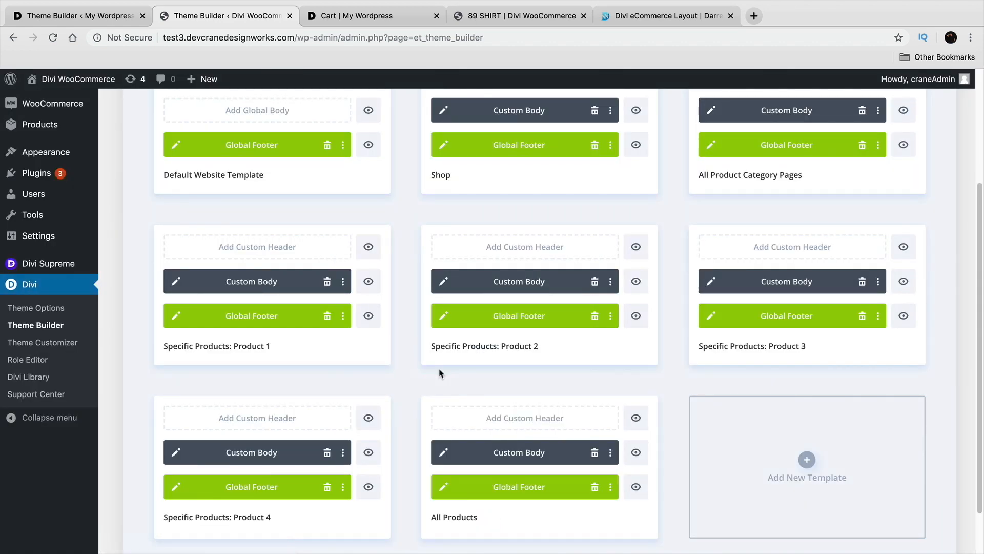
Step: Return to the My Wordpress site's Theme Builder and close the All Products body layout editor
{"action": "scroll", "coordinate": [440, 372], "scroll_direction": "down", "scroll_amount": 2}
{"action": "scroll", "coordinate": [440, 372], "scroll_direction": "up", "scroll_amount": 4}
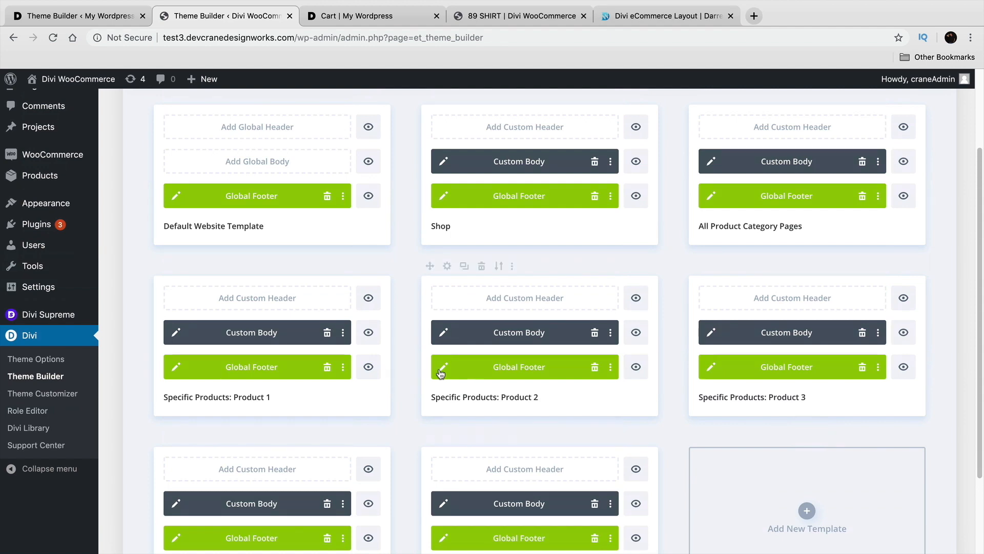
{"action": "scroll", "coordinate": [440, 372], "scroll_direction": "up", "scroll_amount": 4}
{"action": "scroll", "coordinate": [454, 325], "scroll_direction": "up", "scroll_amount": 1}
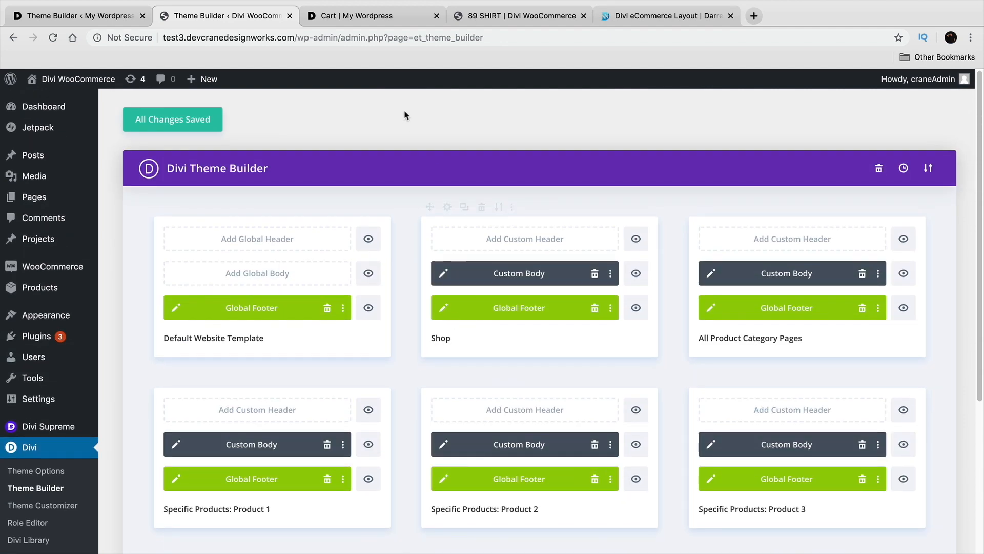
{"action": "left_click", "coordinate": [103, 15]}
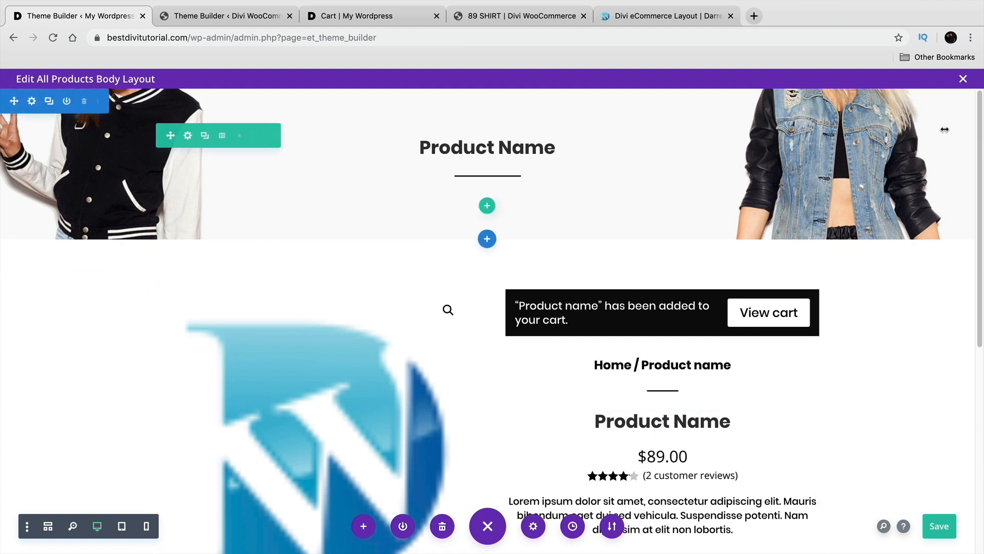
{"action": "left_click", "coordinate": [964, 81]}
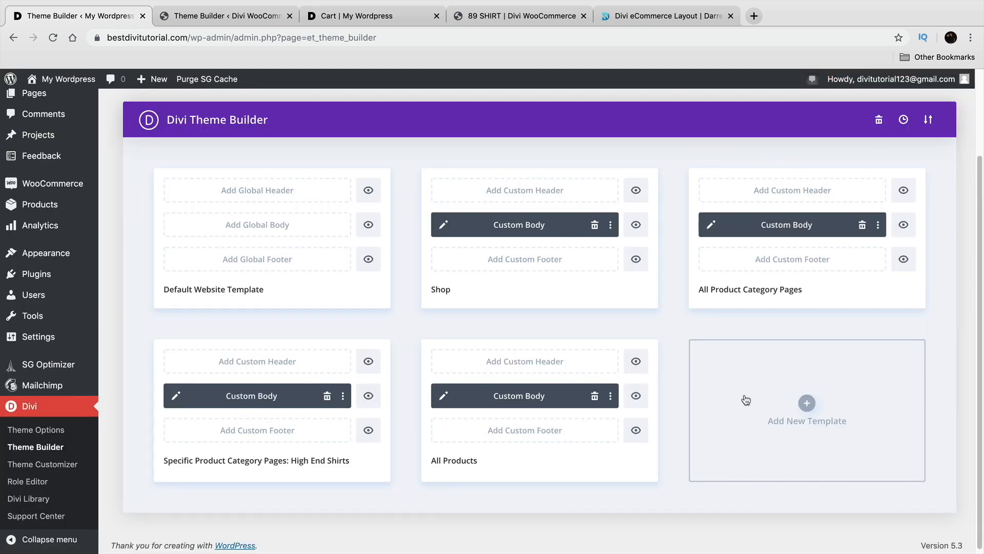
Step: Create a new Theme Builder template assigned to the specific product Cute Girls Jacket
{"action": "left_click", "coordinate": [805, 405]}
{"action": "scroll", "coordinate": [769, 402], "scroll_direction": "down", "scroll_amount": 6}
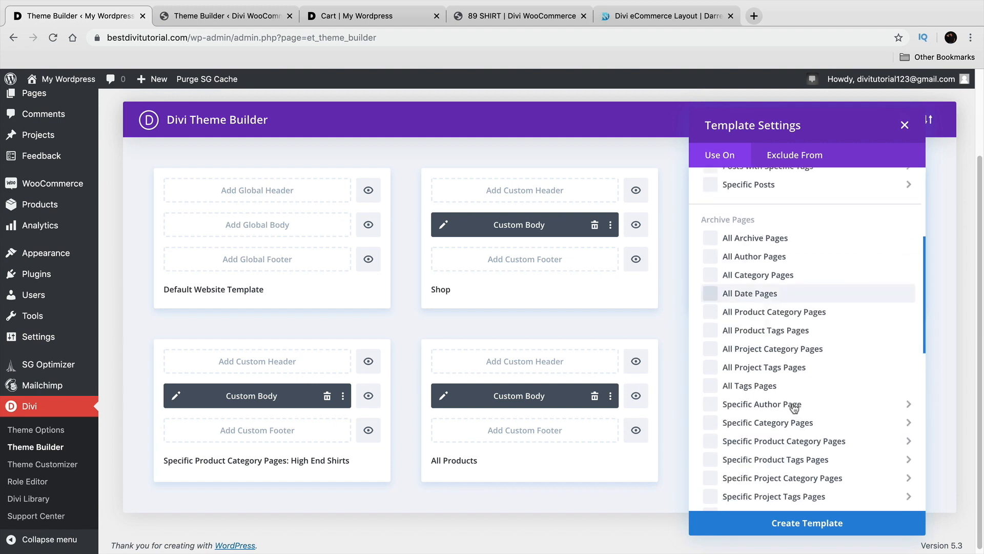
{"action": "mouse_move", "coordinate": [793, 403]}
{"action": "scroll", "coordinate": [794, 404], "scroll_direction": "down", "scroll_amount": 4}
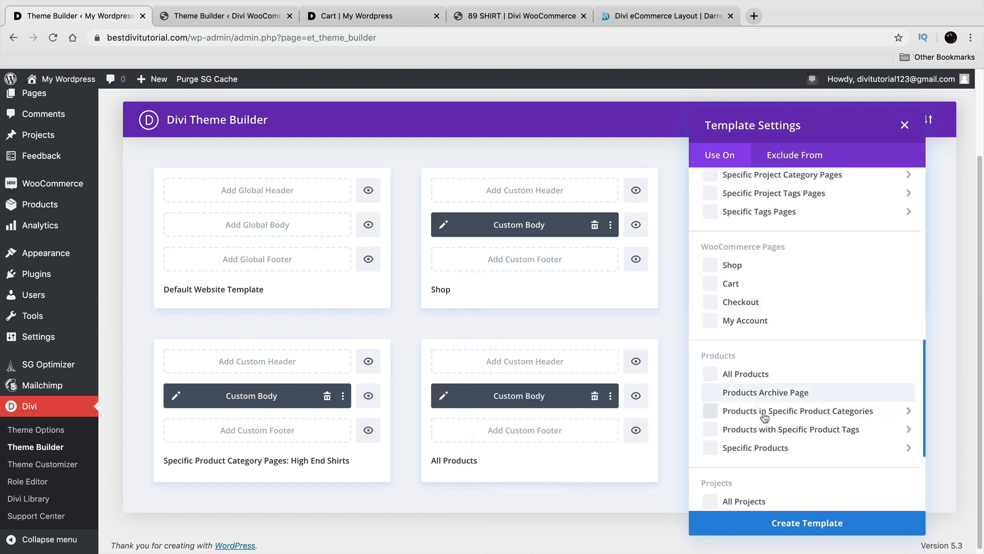
{"action": "mouse_move", "coordinate": [765, 417]}
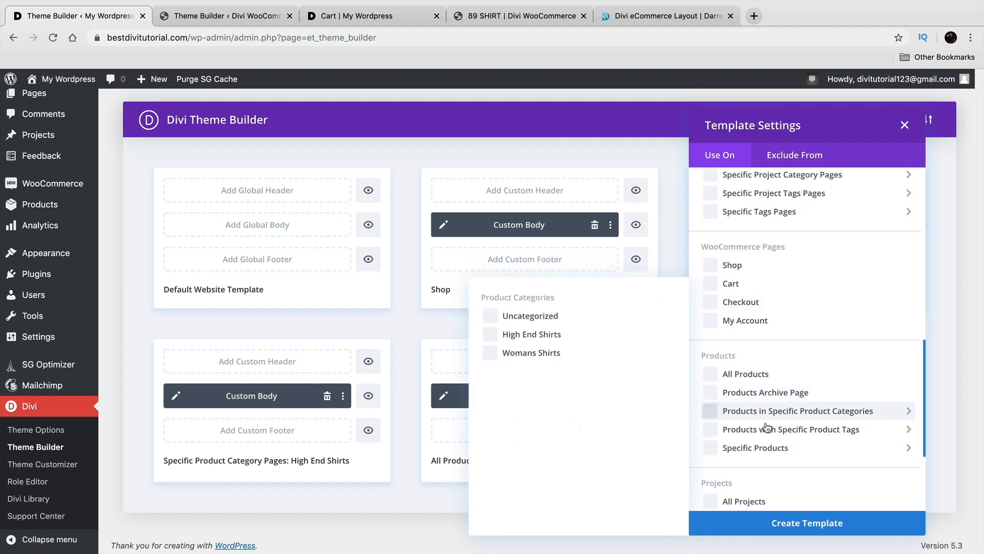
{"action": "mouse_move", "coordinate": [765, 449]}
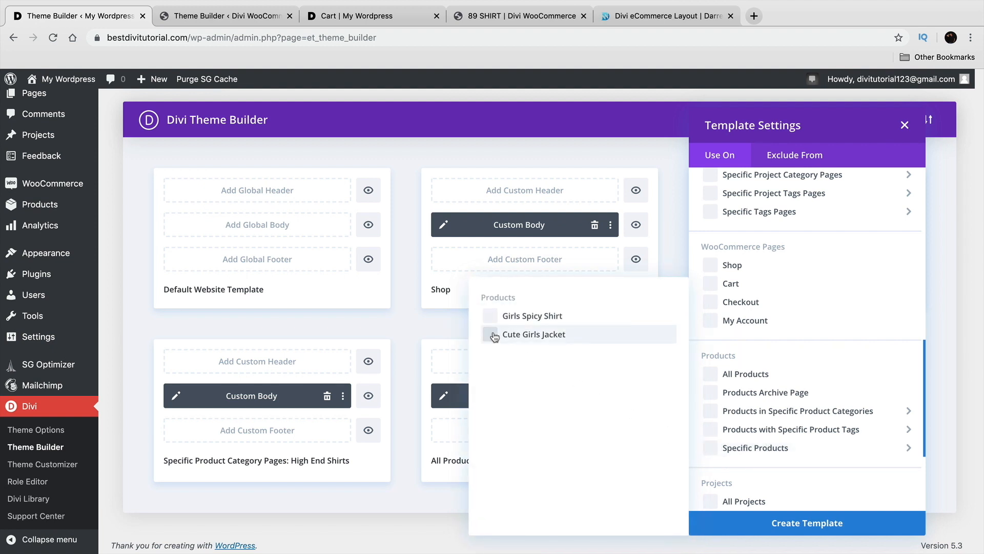
{"action": "left_click", "coordinate": [494, 336]}
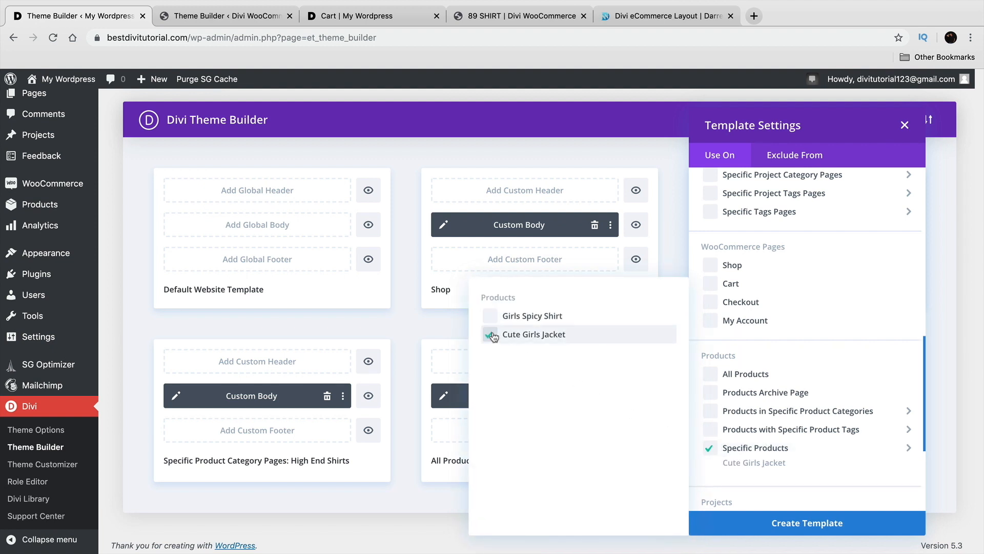
{"action": "left_click", "coordinate": [796, 527]}
Step: Look over the Theme Builder template grid and the Divi eCommerce Layout download page, and return to the Theme Builder
{"action": "mouse_move", "coordinate": [794, 216]}
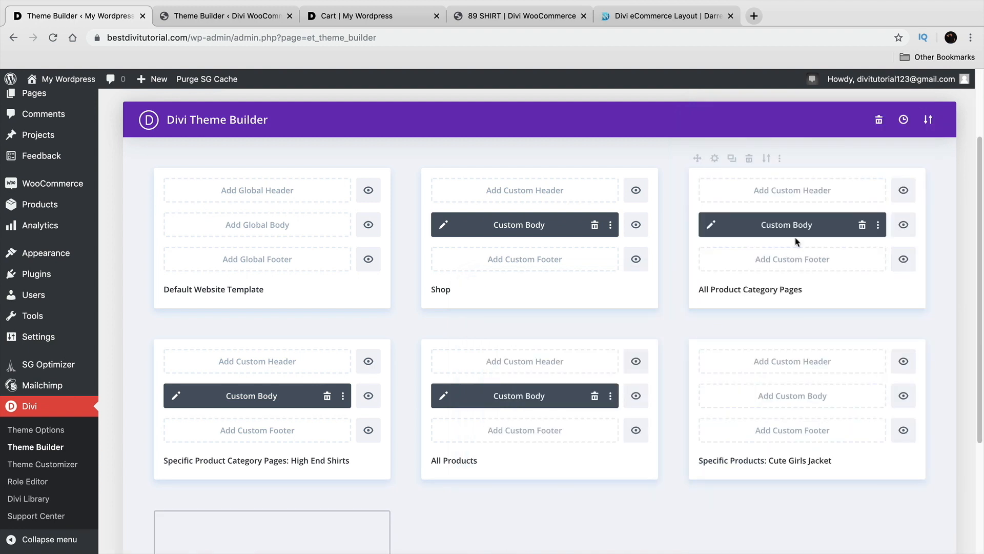
{"action": "mouse_move", "coordinate": [290, 418]}
{"action": "scroll", "coordinate": [741, 422], "scroll_direction": "down", "scroll_amount": 5}
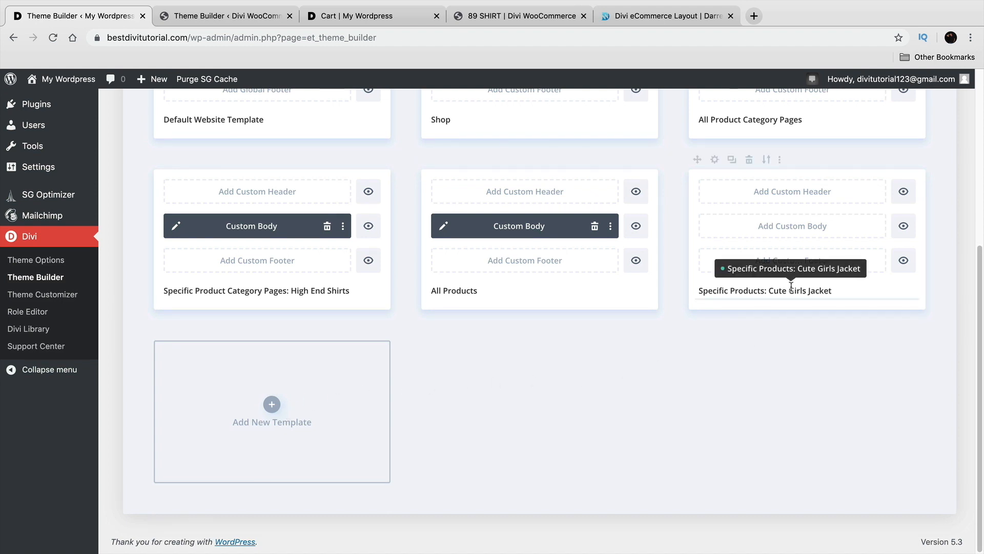
{"action": "scroll", "coordinate": [695, 404], "scroll_direction": "up", "scroll_amount": 5}
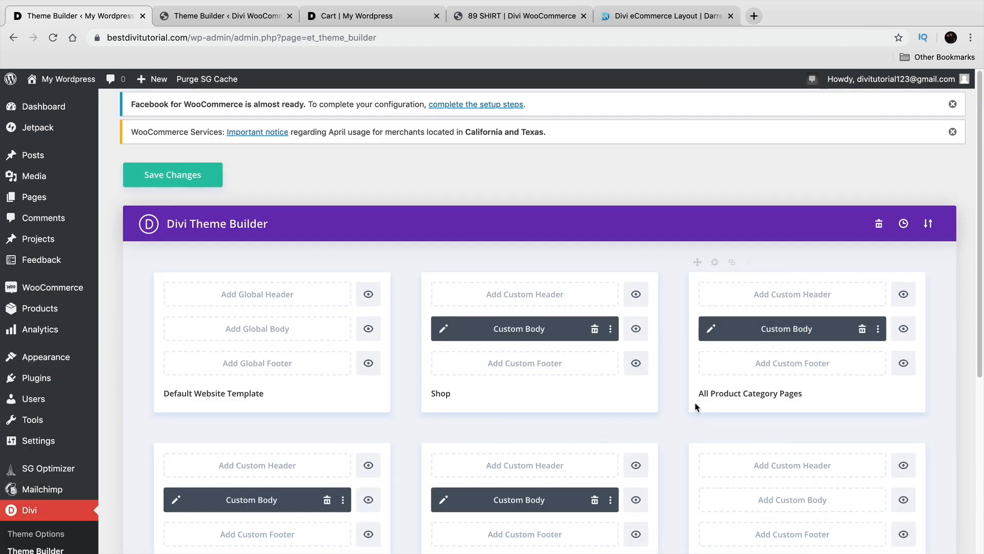
{"action": "left_click", "coordinate": [642, 16]}
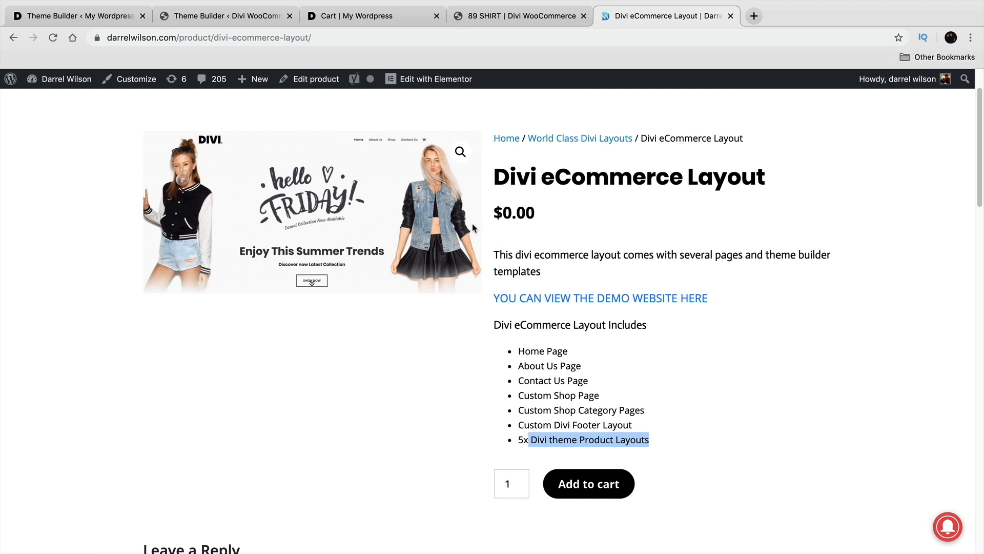
{"action": "left_click", "coordinate": [84, 17]}
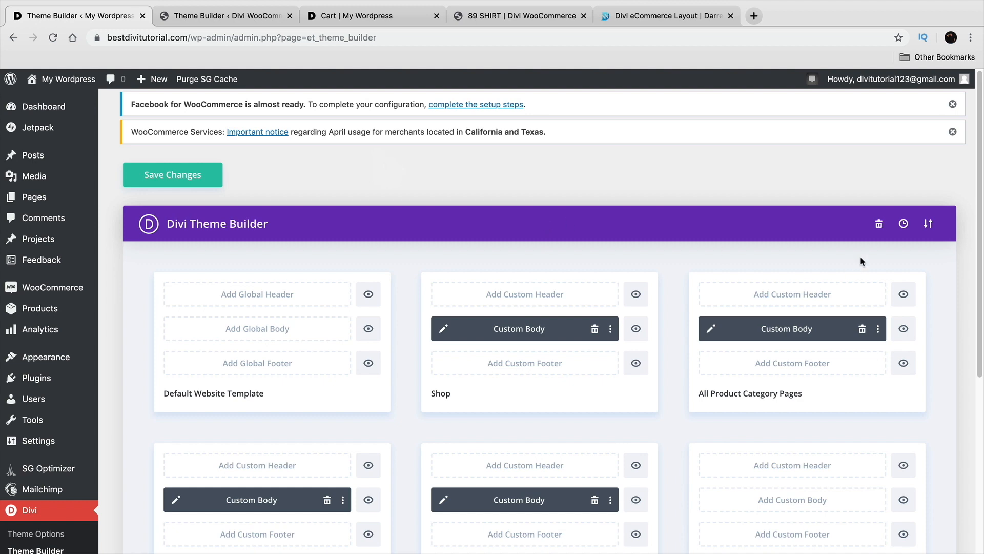
Step: Choose Divi-Theme-Builder-Templates-Shop-Shop-Categories-Products.json from the Divi eCommerce Pack 2 folder as the Theme Builder import file
{"action": "left_click", "coordinate": [929, 224]}
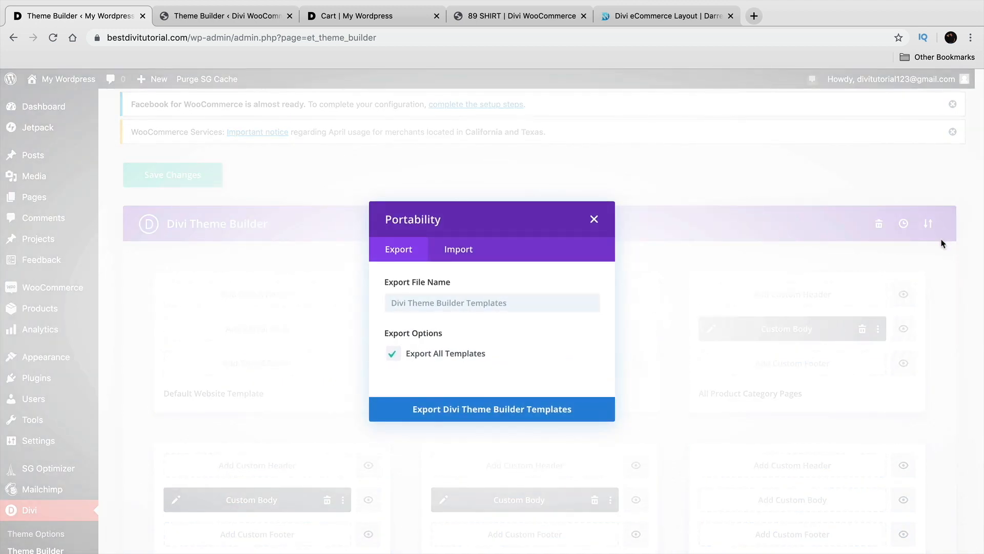
{"action": "left_click", "coordinate": [454, 253]}
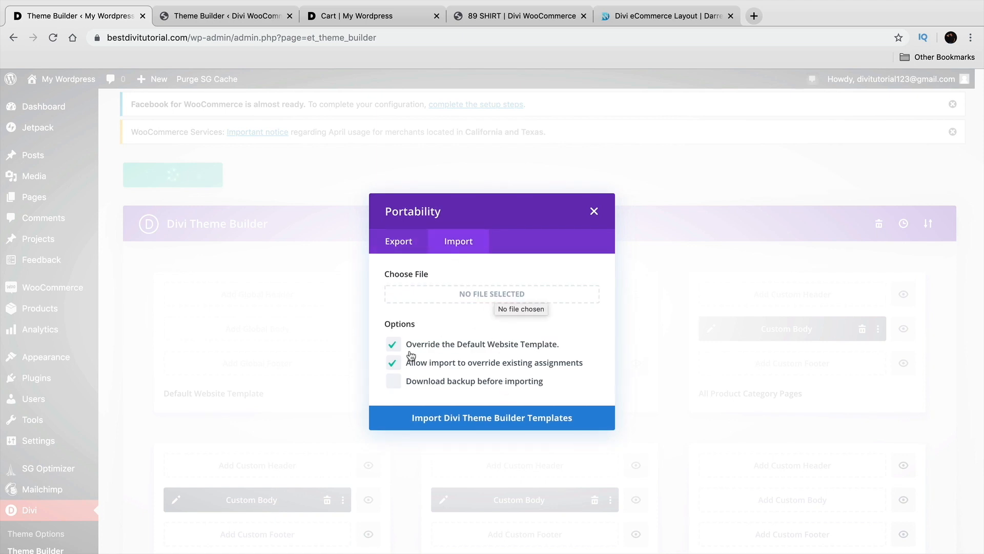
{"action": "left_click", "coordinate": [460, 300]}
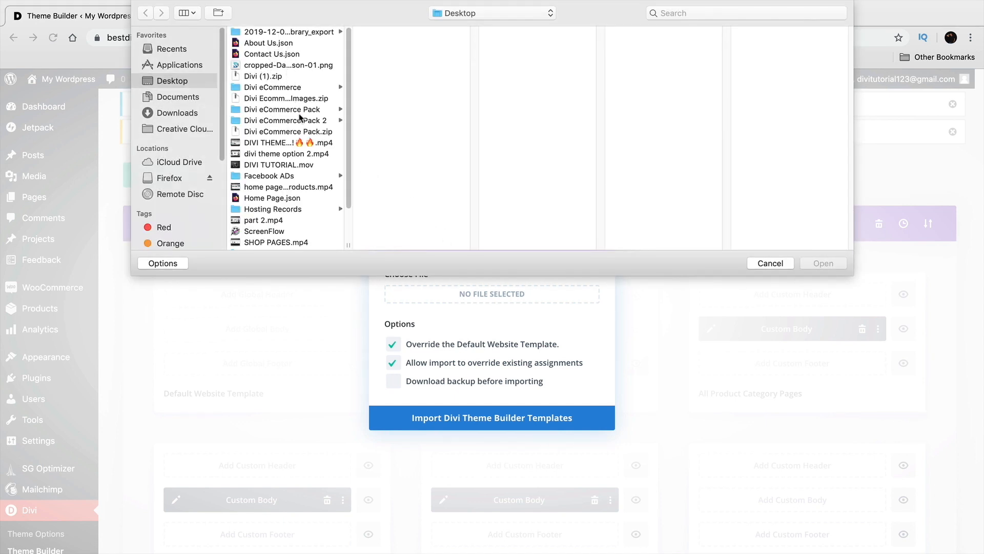
{"action": "left_click", "coordinate": [303, 121]}
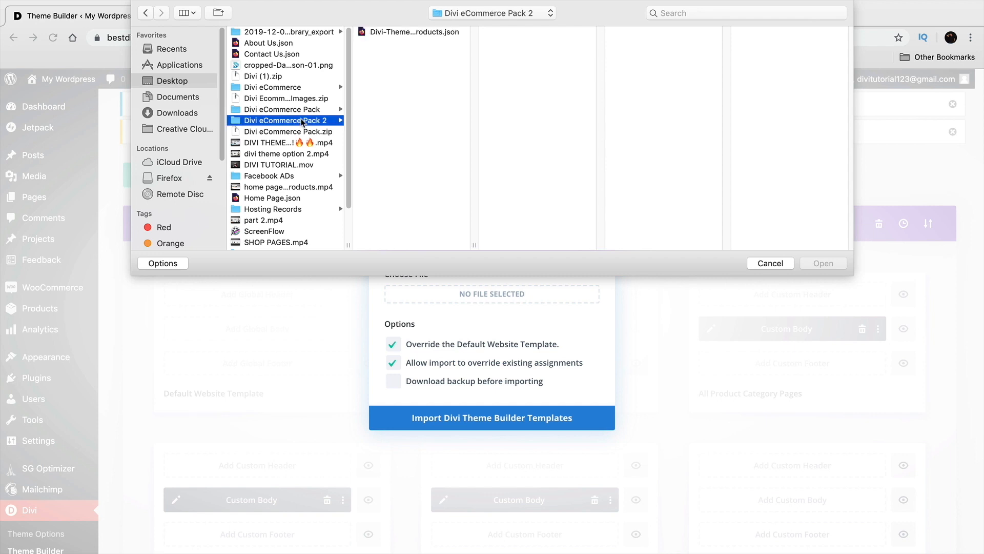
{"action": "left_click", "coordinate": [398, 33]}
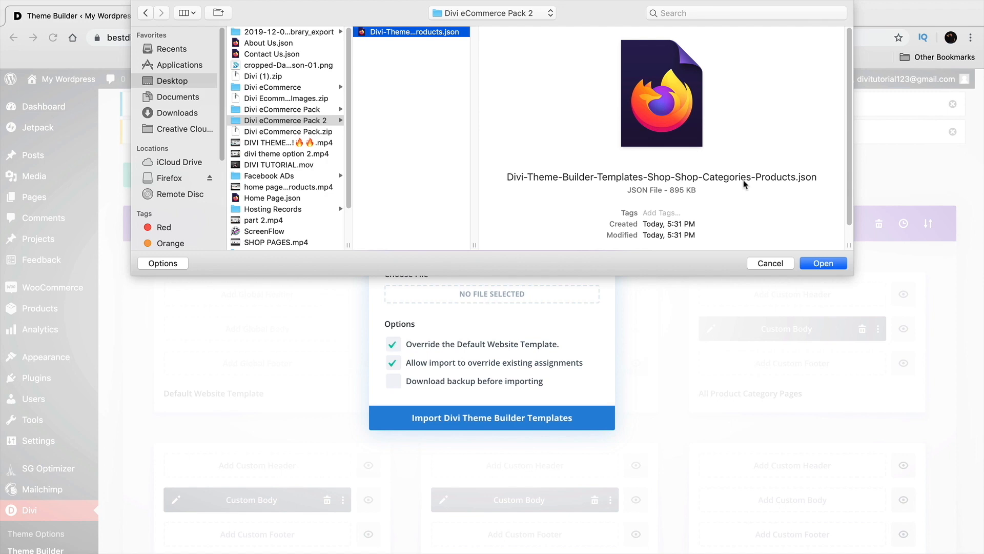
{"action": "left_click", "coordinate": [824, 265]}
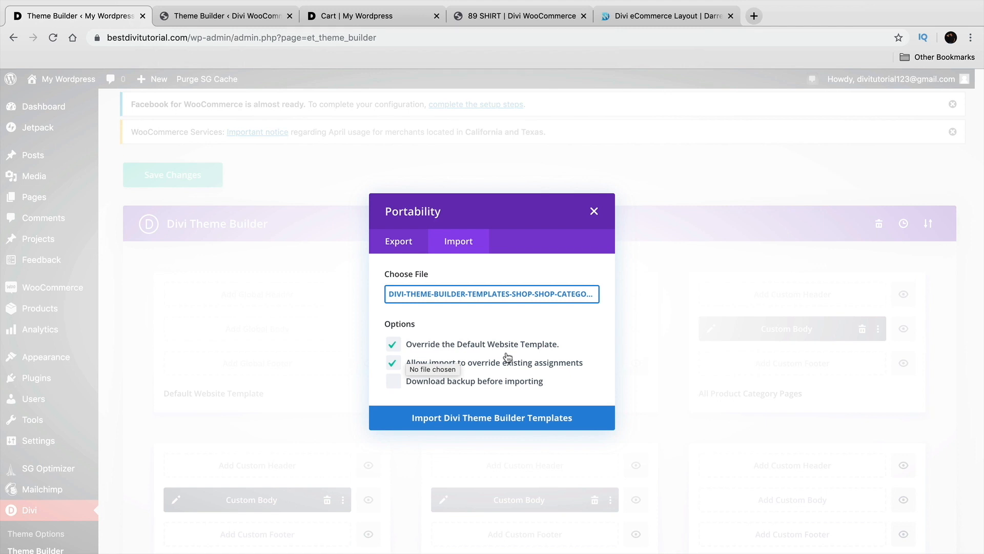
Step: Import the Theme Builder templates with overriding of the Default Website Template and existing assignments both enabled
{"action": "left_click", "coordinate": [393, 344]}
{"action": "left_click", "coordinate": [394, 362]}
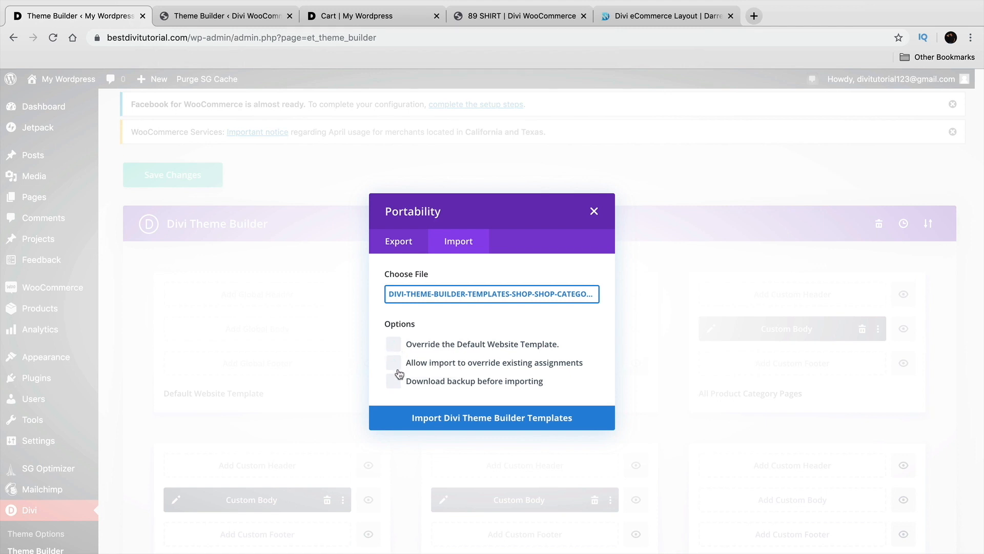
{"action": "left_click", "coordinate": [393, 344]}
{"action": "left_click", "coordinate": [395, 363]}
{"action": "left_click", "coordinate": [530, 418]}
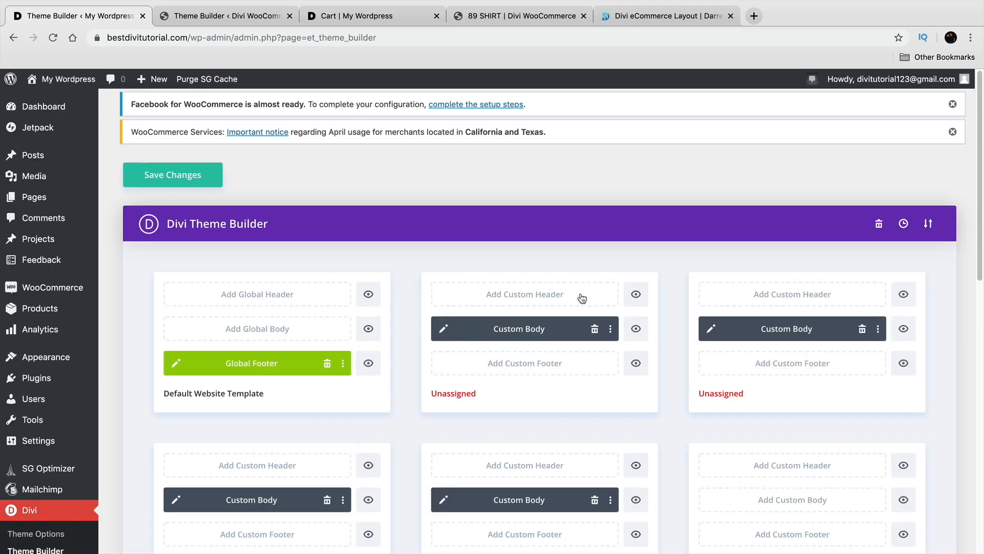
Step: Look over the imported templates and save the Theme Builder changes
{"action": "scroll", "coordinate": [582, 298], "scroll_direction": "down", "scroll_amount": 3}
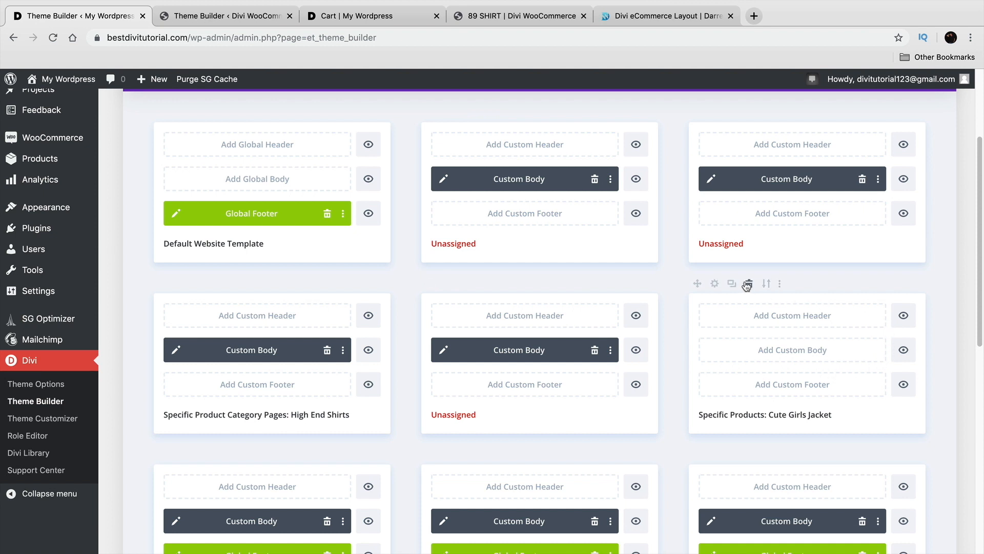
{"action": "scroll", "coordinate": [758, 307], "scroll_direction": "down", "scroll_amount": 1}
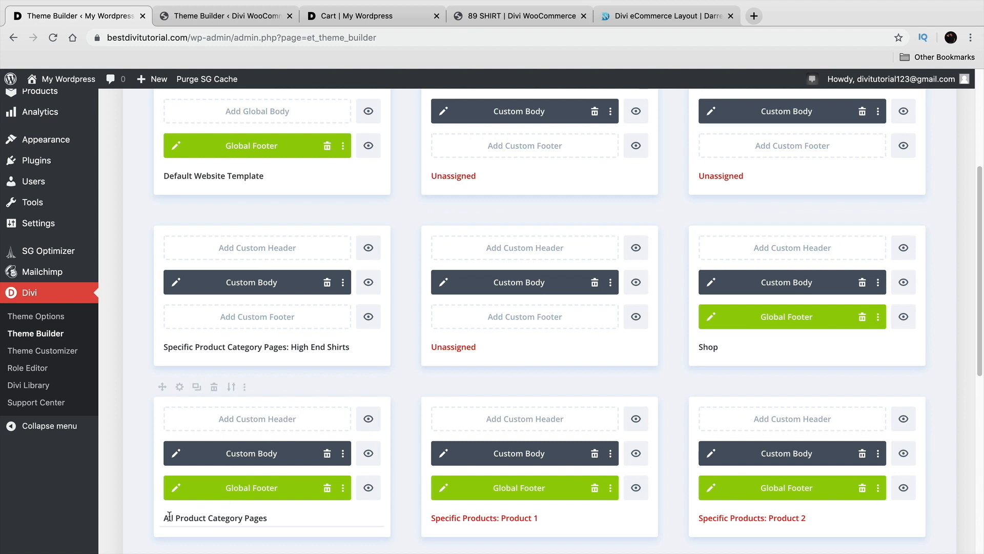
{"action": "scroll", "coordinate": [258, 475], "scroll_direction": "up", "scroll_amount": 3}
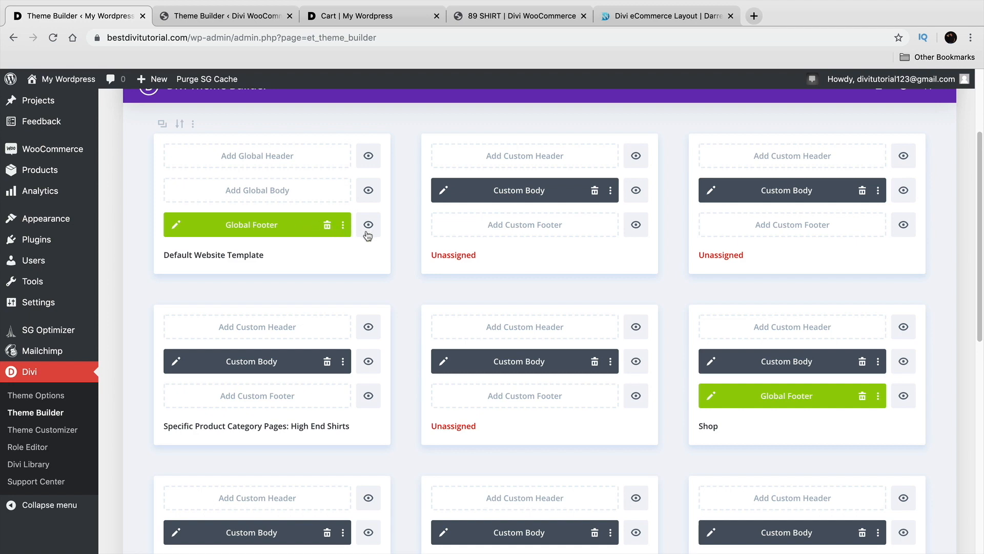
{"action": "scroll", "coordinate": [443, 303], "scroll_direction": "up", "scroll_amount": 5}
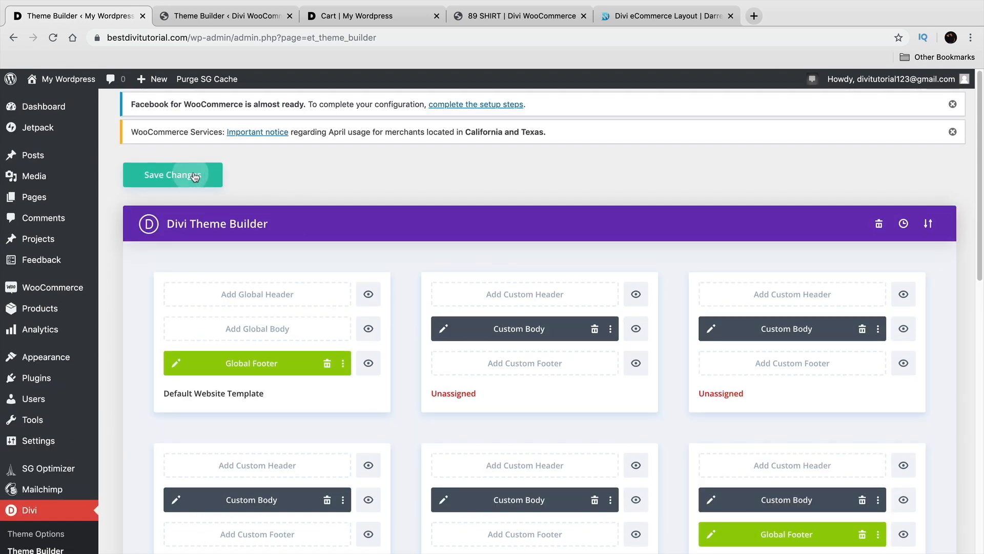
{"action": "left_click", "coordinate": [173, 177]}
Step: Inspect the body layout of the unassigned template in the first row's last card, and close its editor
{"action": "scroll", "coordinate": [469, 376], "scroll_direction": "down", "scroll_amount": 3}
{"action": "left_click_drag", "start_coordinate": [745, 276], "coordinate": [690, 281]}
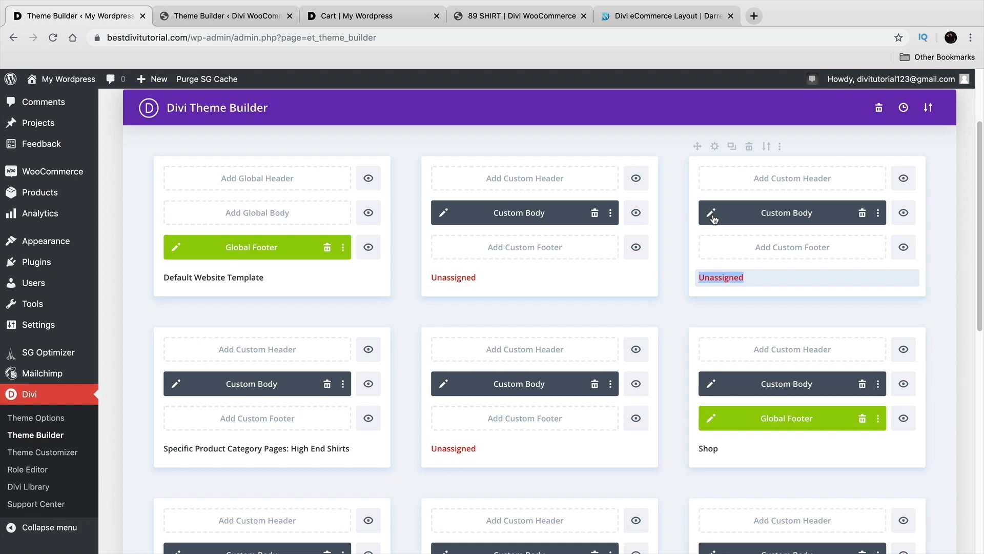
{"action": "scroll", "coordinate": [713, 218], "scroll_direction": "up", "scroll_amount": 3}
{"action": "left_click", "coordinate": [712, 322]}
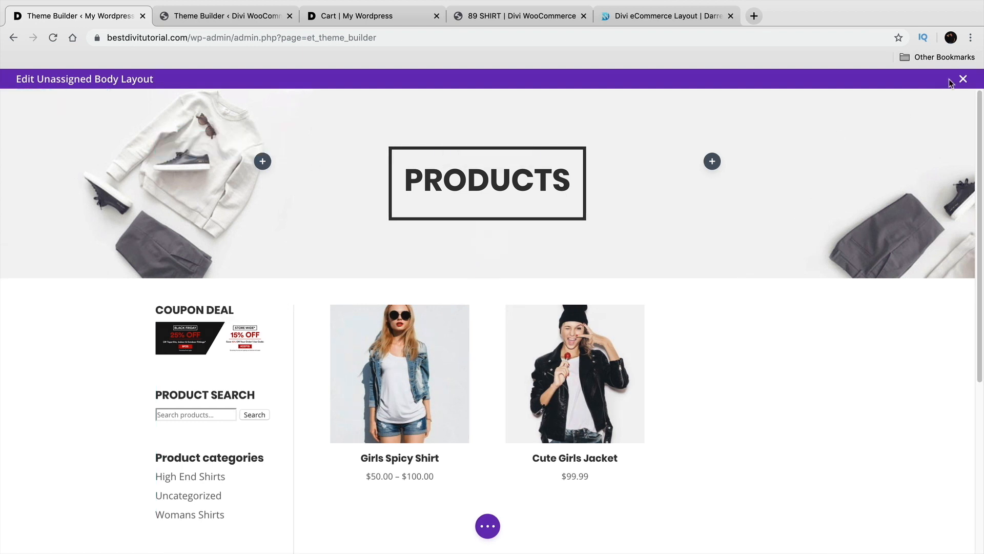
{"action": "left_click", "coordinate": [963, 79]}
{"action": "scroll", "coordinate": [687, 357], "scroll_direction": "down", "scroll_amount": 5}
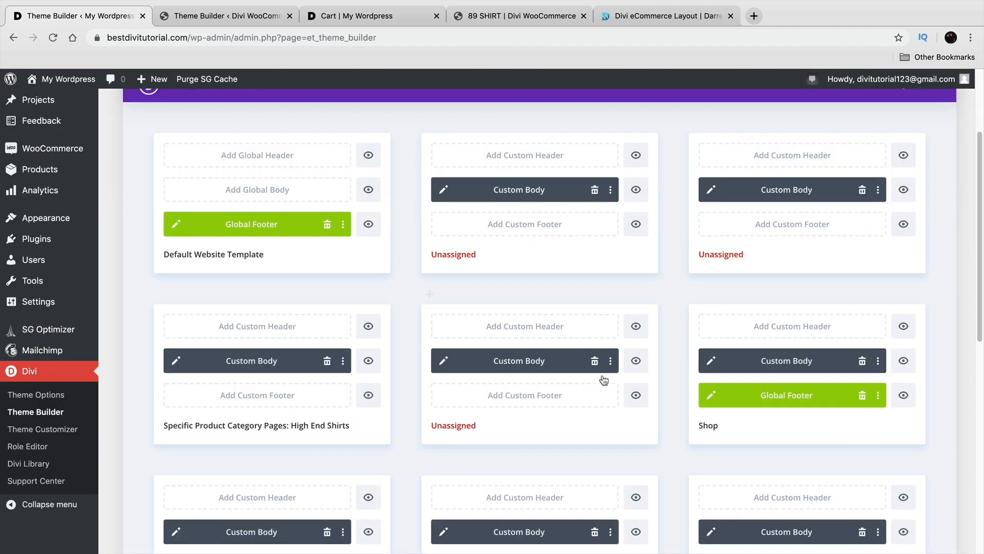
{"action": "scroll", "coordinate": [715, 385], "scroll_direction": "down", "scroll_amount": 4}
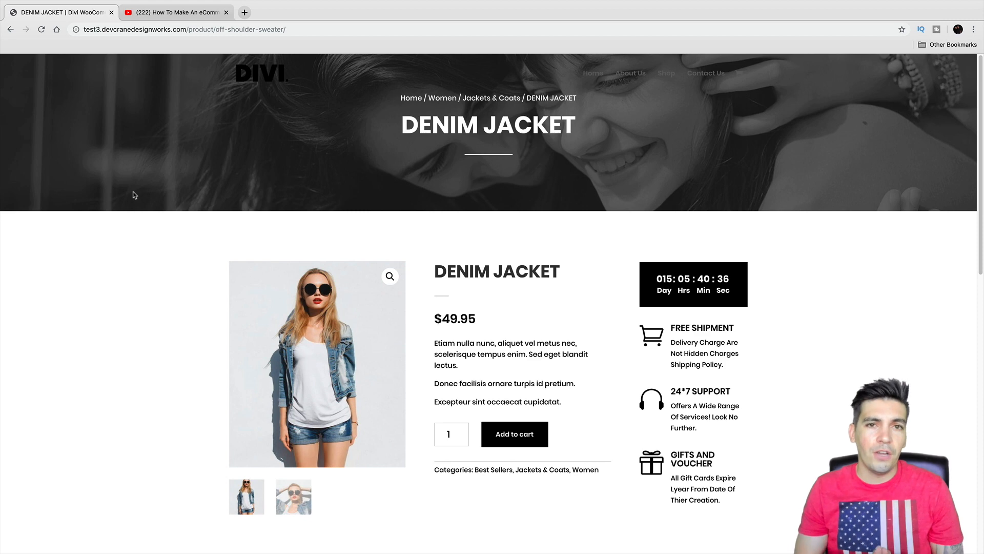
Step: View the YouTube Divi Theme eCommerce tutorial page, and return to the Denim Jacket product page
{"action": "left_click", "coordinate": [174, 13]}
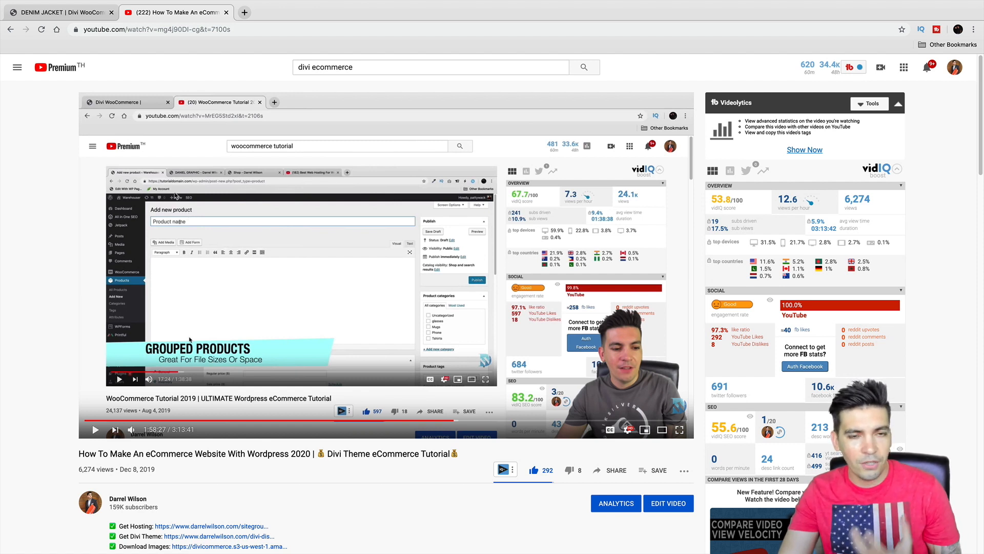
{"action": "left_click", "coordinate": [73, 15]}
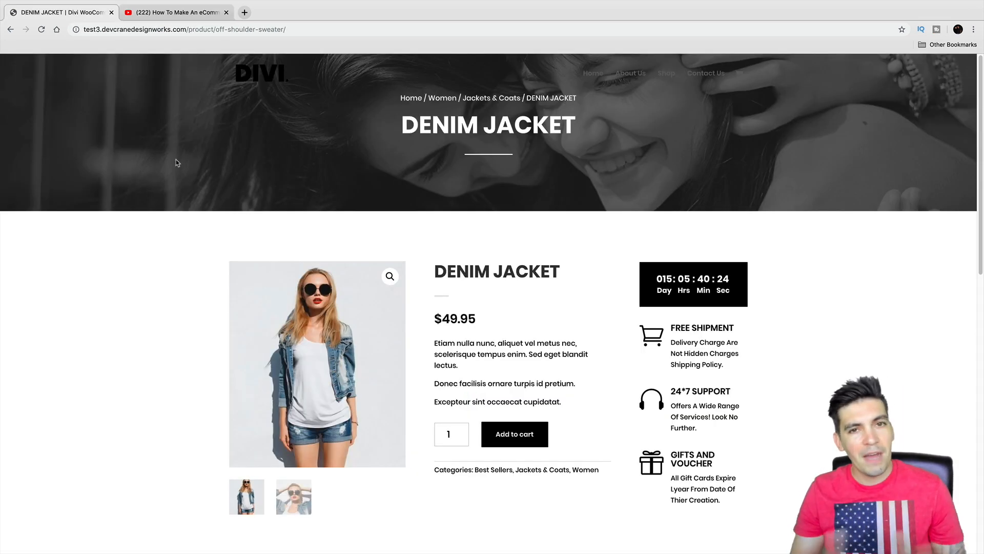